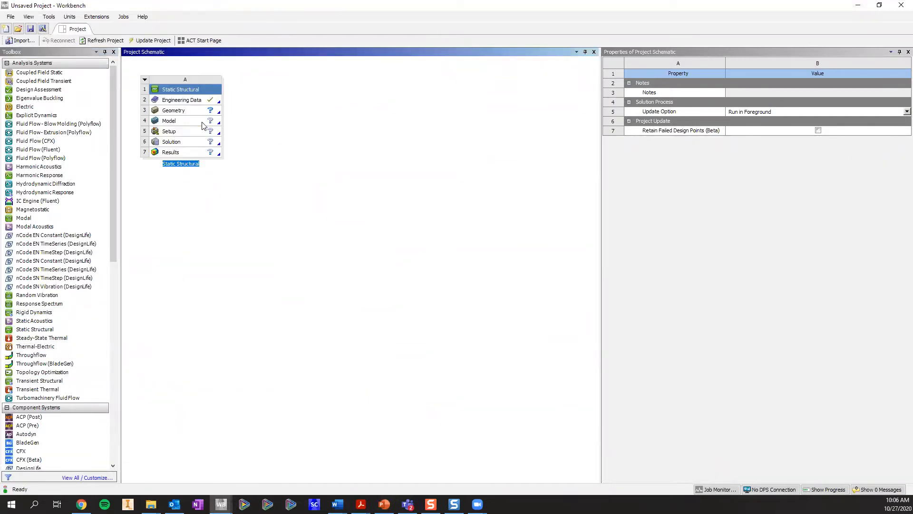
Import the Bracket.scdoc file as the geometry of the Static Structural system.
left_click(195, 114)
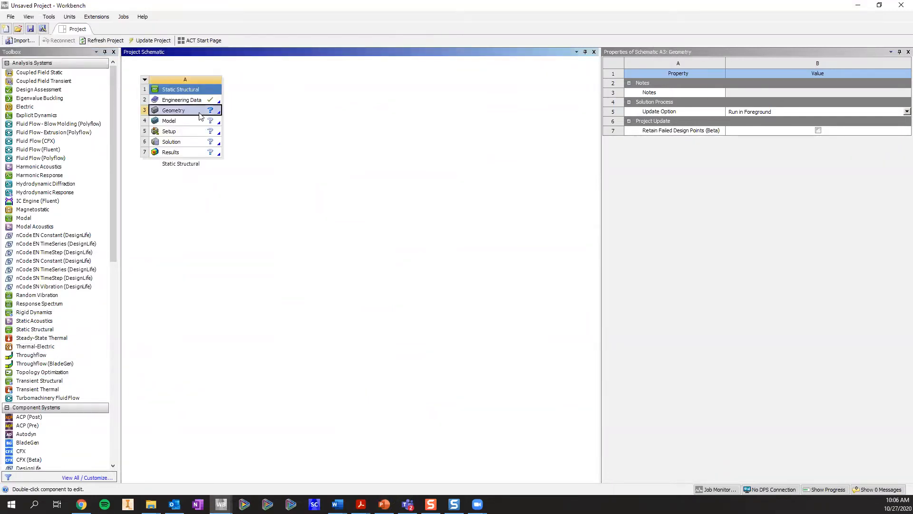
right_click(194, 112)
mouse_move(265, 140)
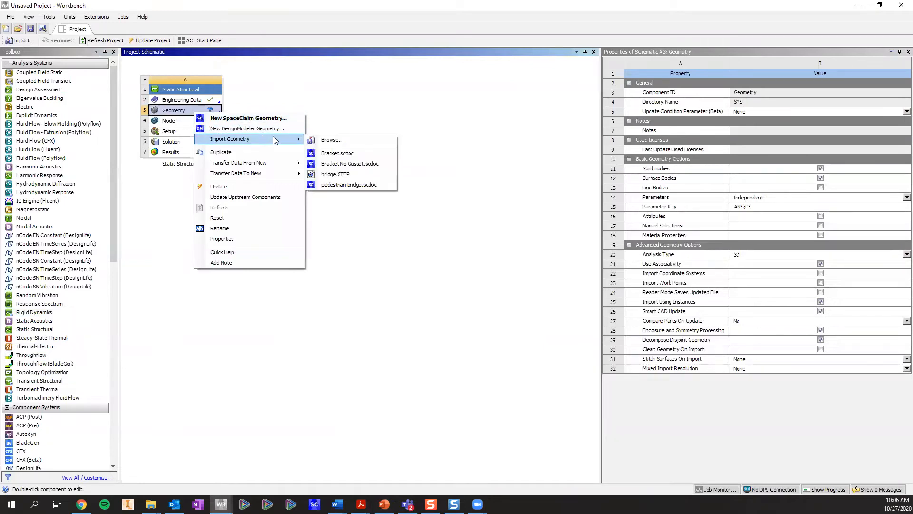
left_click(362, 157)
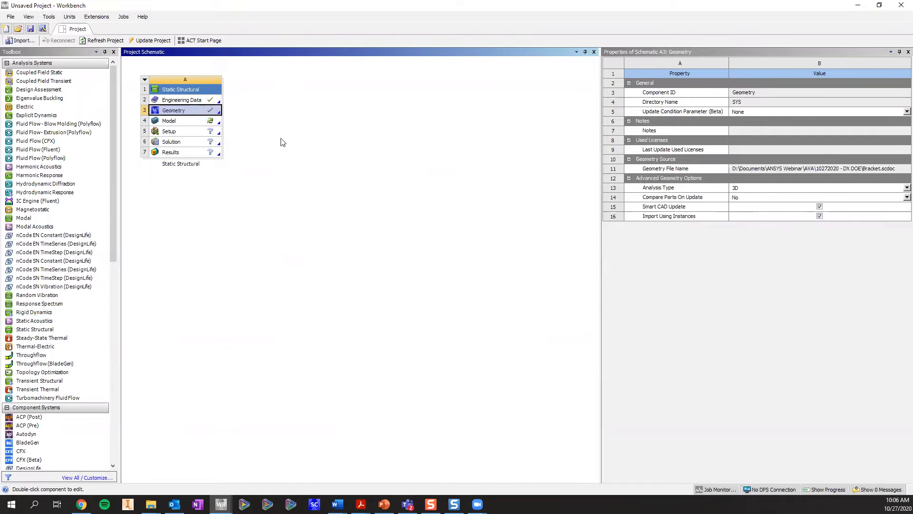
Open the imported bracket geometry for editing in SpaceClaim and display its structure tree.
right_click(185, 109)
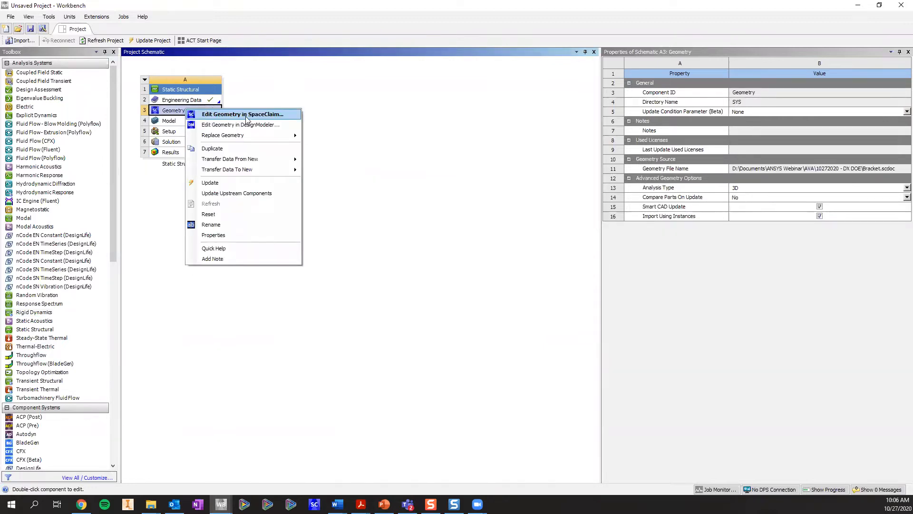
left_click(247, 116)
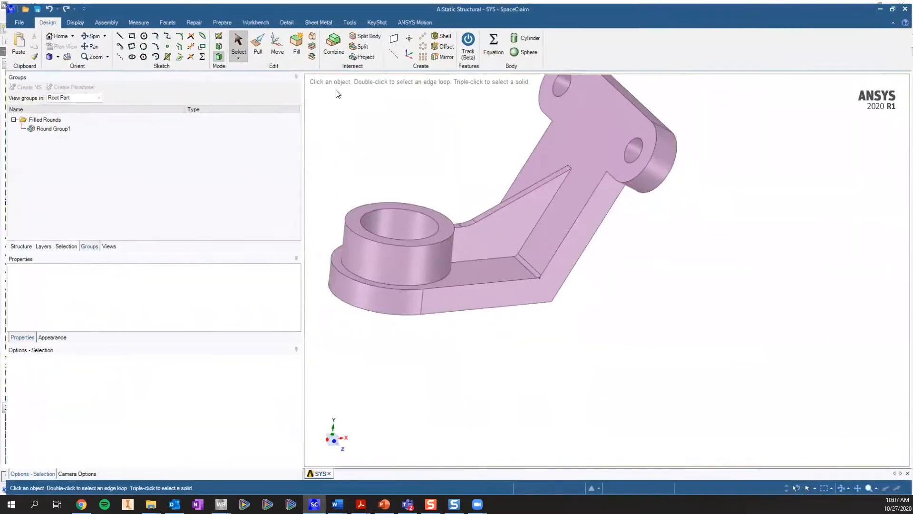
left_click(11, 245)
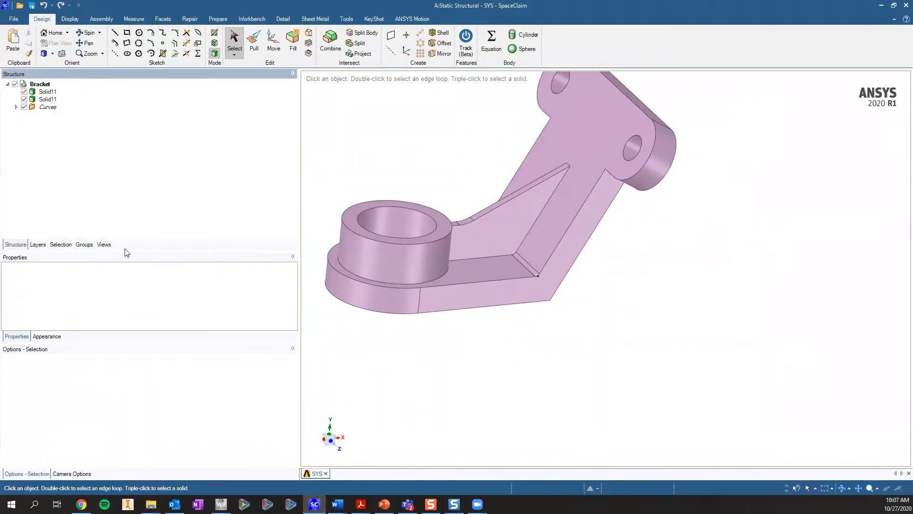
Examine the bracket from several angles and check which structure entry corresponds to the gusset body.
scroll(323, 145, "down", 3)
scroll(336, 147, "up", 2)
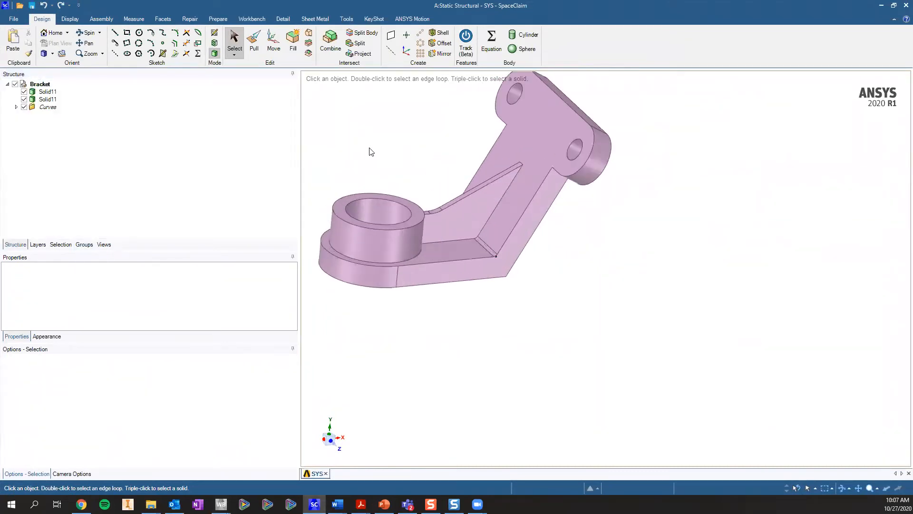
middle_click_drag(415, 183, 431, 250, "ctrl")
left_click(47, 99)
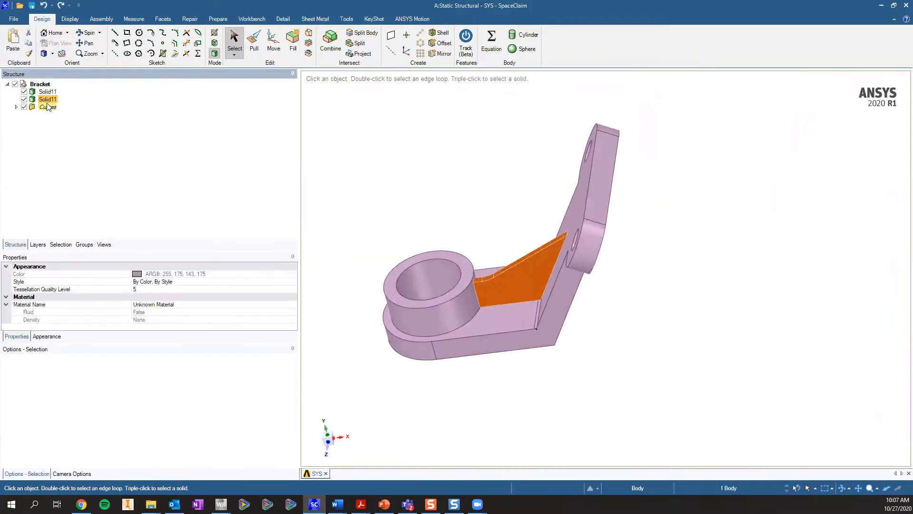
left_click(387, 238)
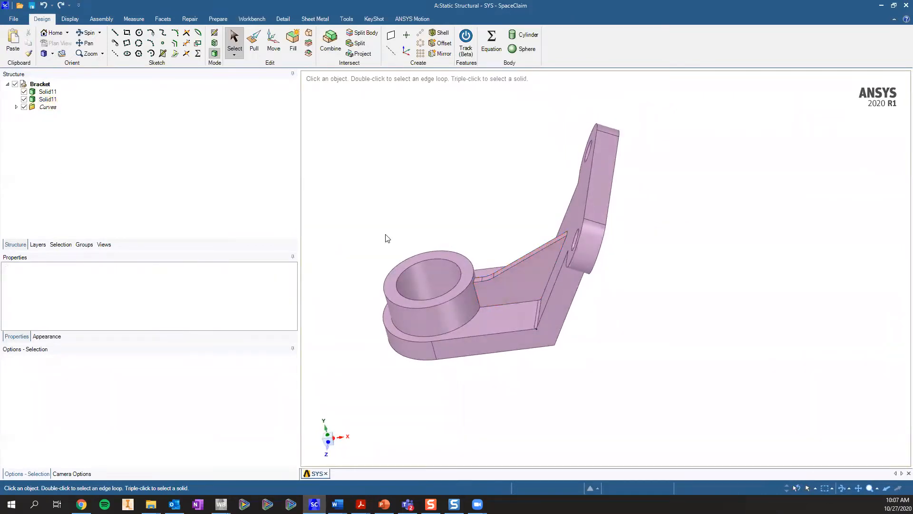
left_click(518, 266)
scroll(519, 264, "up", 4)
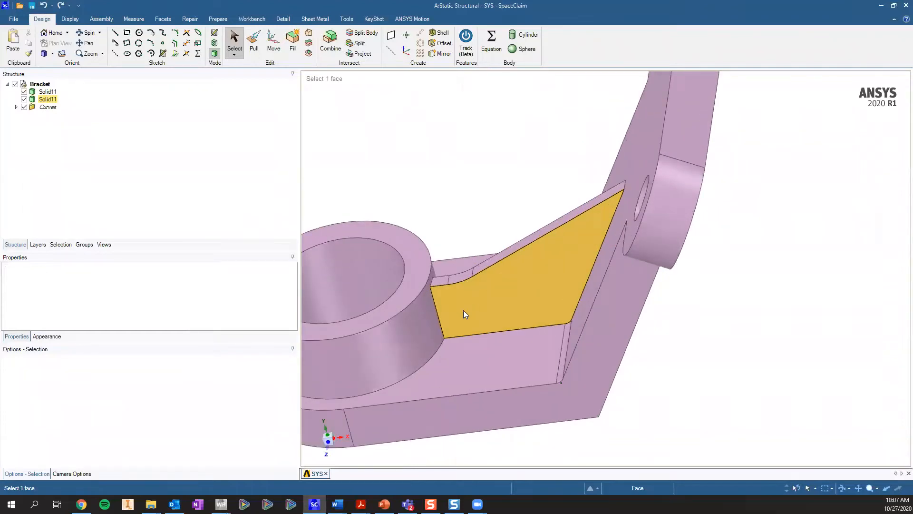
scroll(463, 310, "up", 2)
middle_click_drag(471, 308, 485, 228)
left_click(485, 228)
scroll(485, 229, "down", 5)
scroll(485, 173, "up", 1)
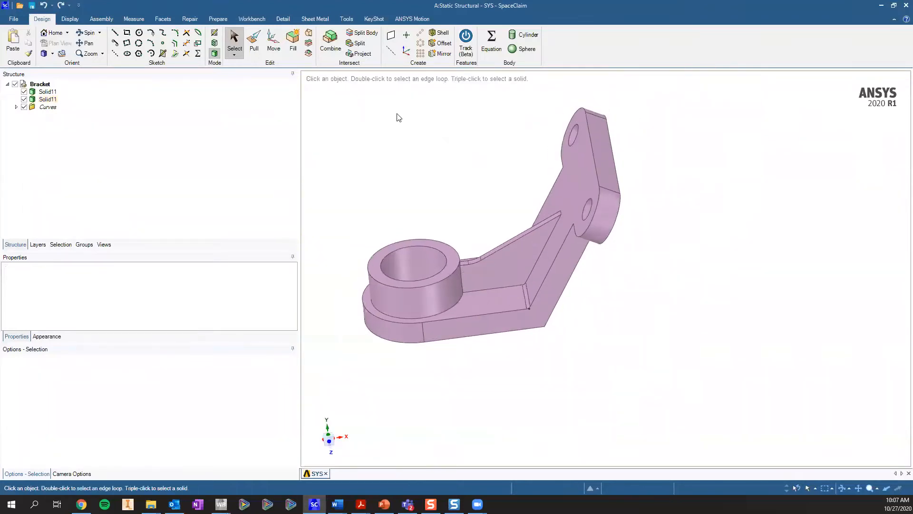
Merge the gusset and the main bracket body into one solid with Combine.
left_click(331, 50)
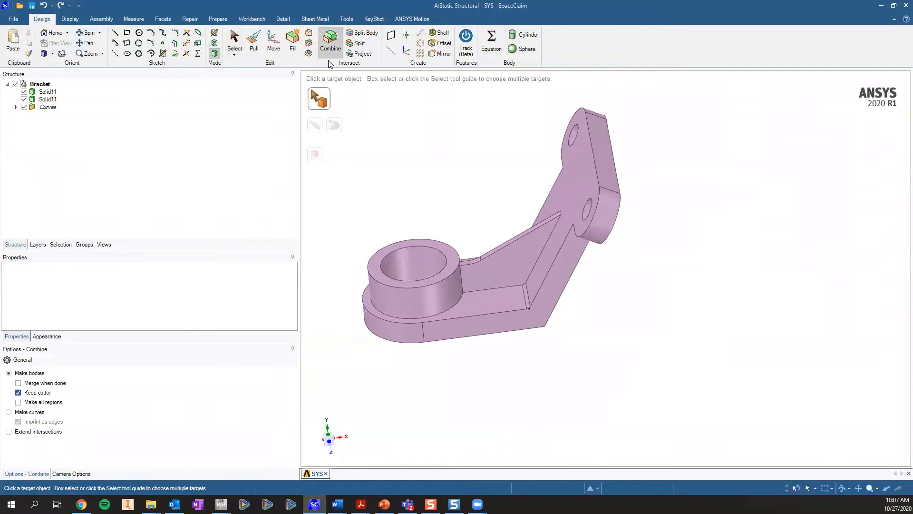
left_click(544, 253)
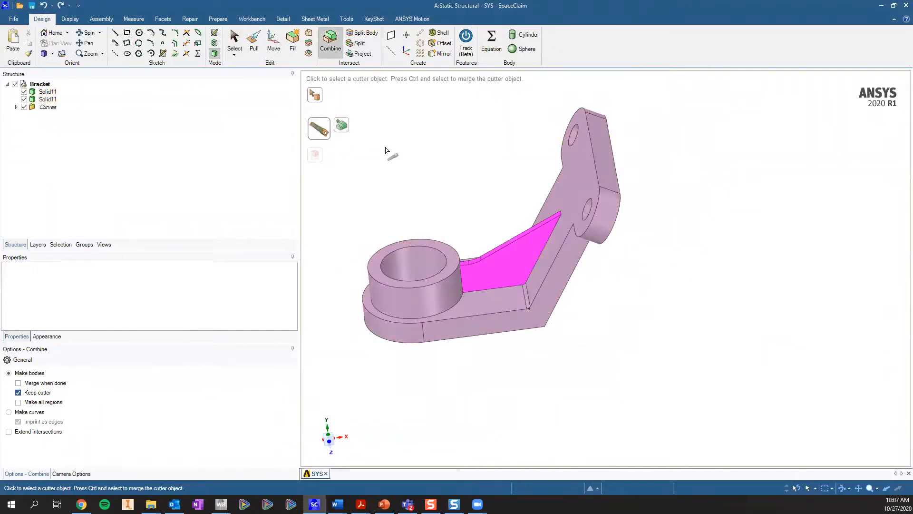
left_click(341, 125)
left_click(553, 261)
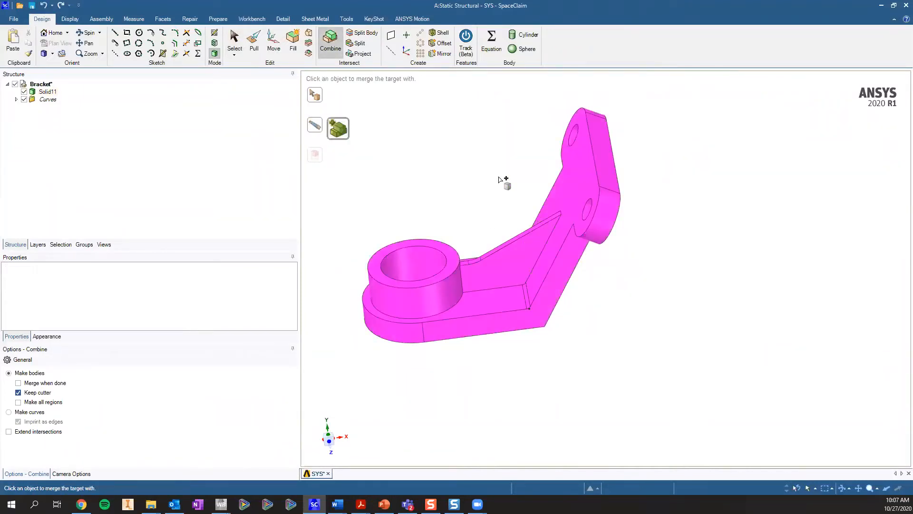
key("s")
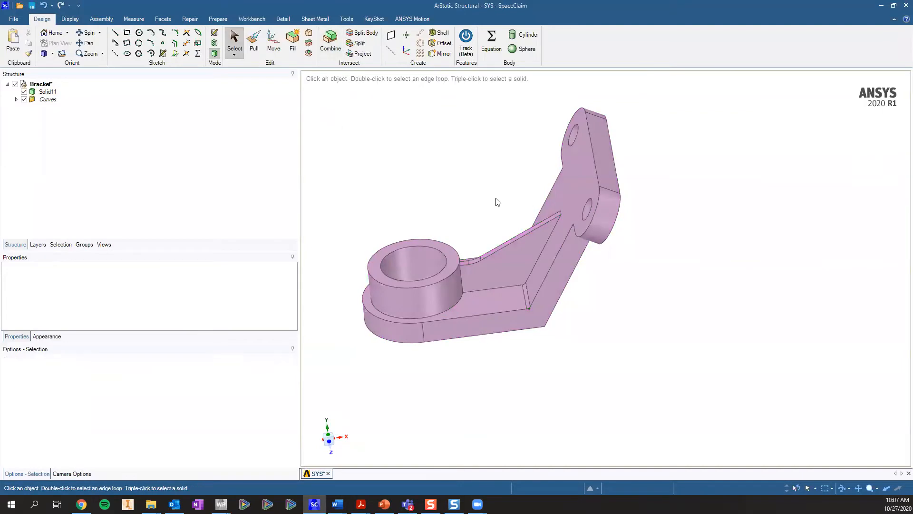
scroll(536, 235, "down", 2)
scroll(536, 236, "up", 5)
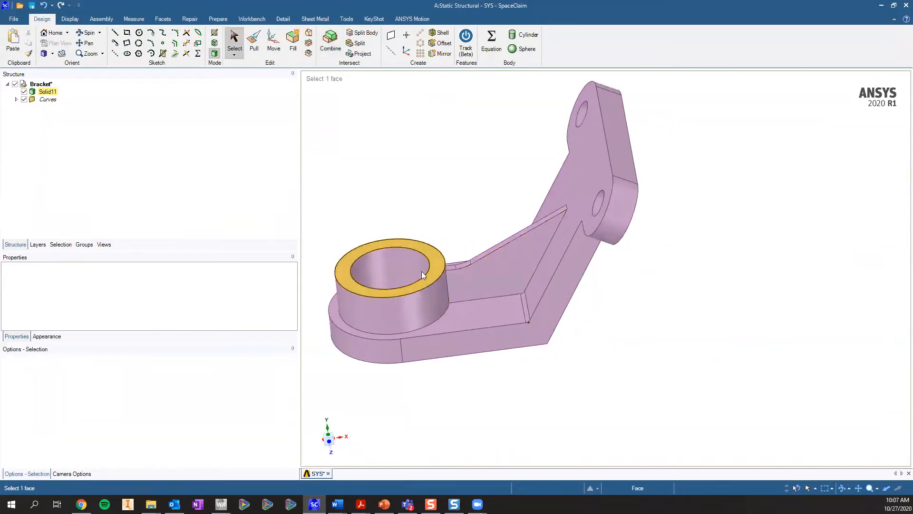
left_click(453, 347)
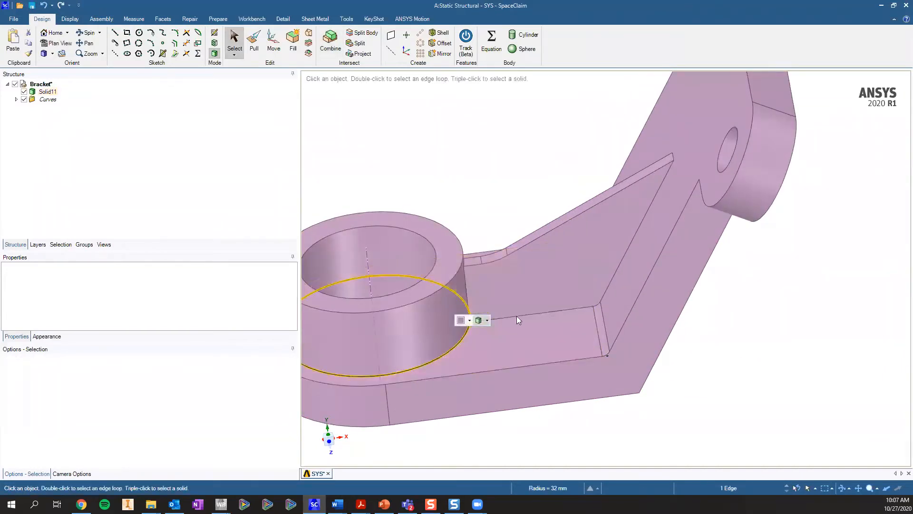
left_click(518, 316, "ctrl")
double_click(518, 315, "ctrl")
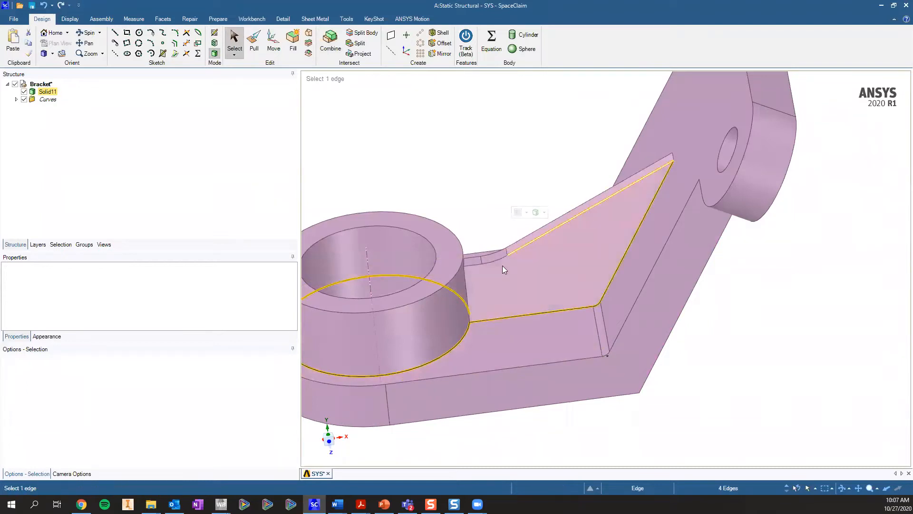
left_click(466, 284, "ctrl")
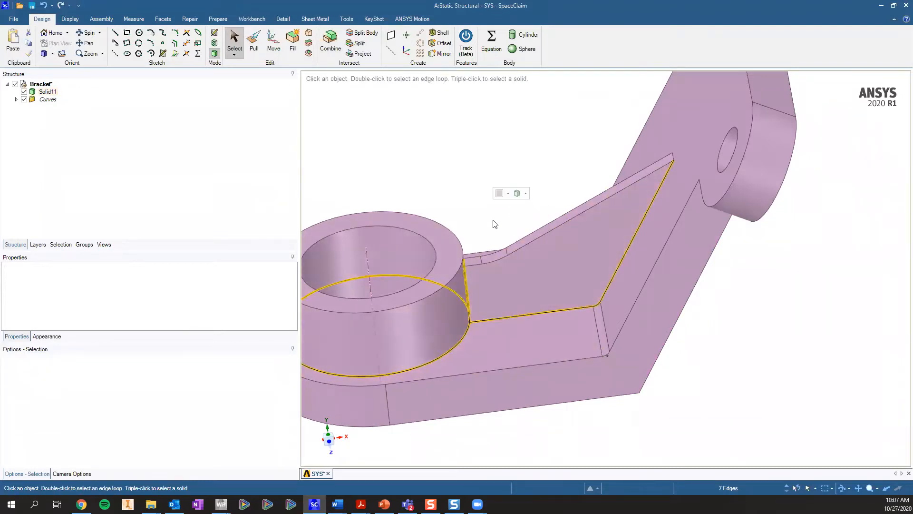
left_click(721, 376)
Round the outer base edge of the cylindrical boss and all edges where the gusset meets the bracket with a 3 mm radius.
left_click(441, 353)
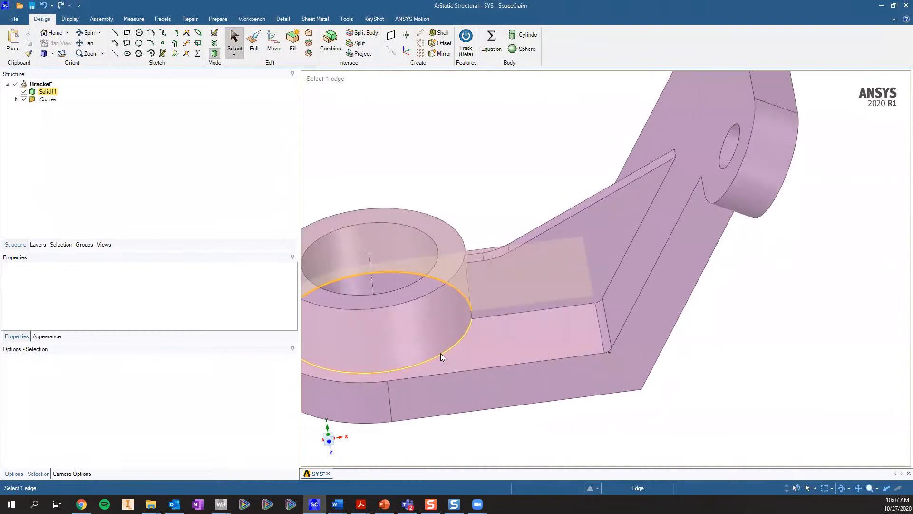
left_click(516, 311, "ctrl")
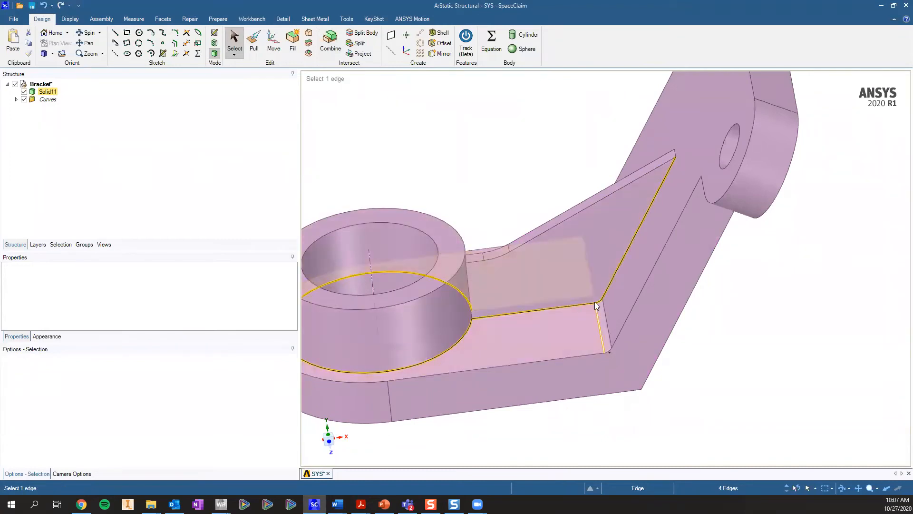
scroll(678, 154, "up", 1)
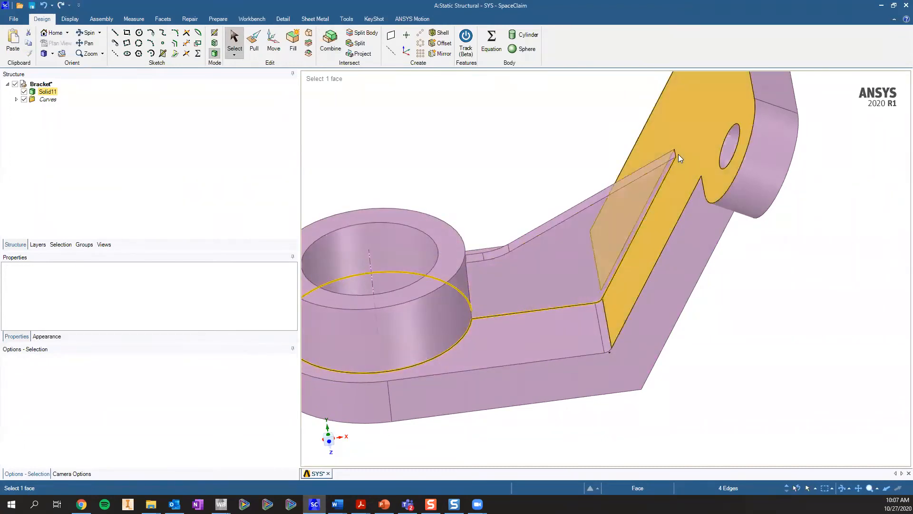
scroll(677, 153, "up", 1)
scroll(675, 153, "up", 1)
scroll(674, 155, "up", 1)
left_click(669, 151, "ctrl")
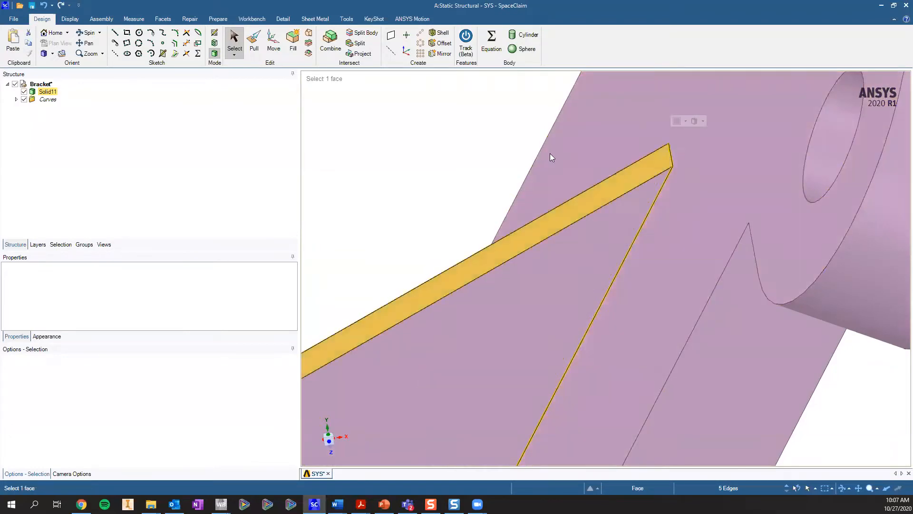
scroll(527, 150, "down", 4)
middle_click_drag(533, 210, 529, 333)
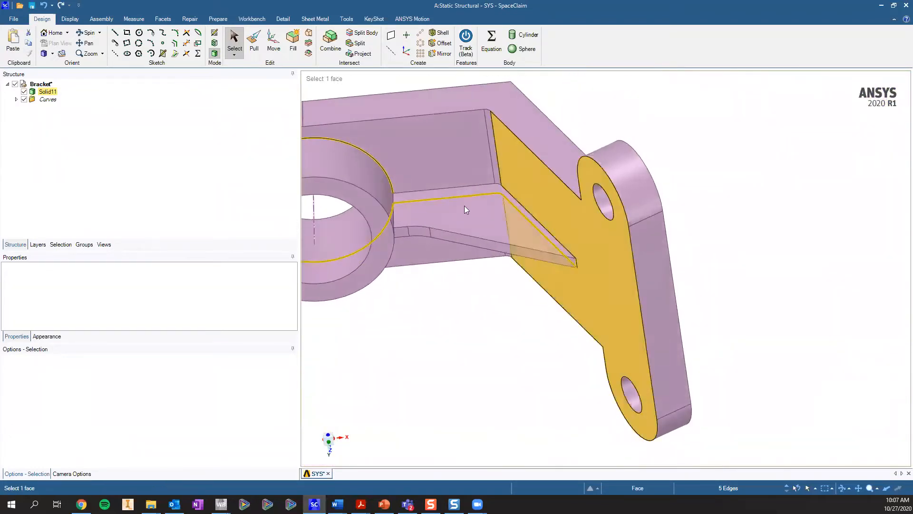
scroll(424, 197, "up", 2)
key("ctrl")
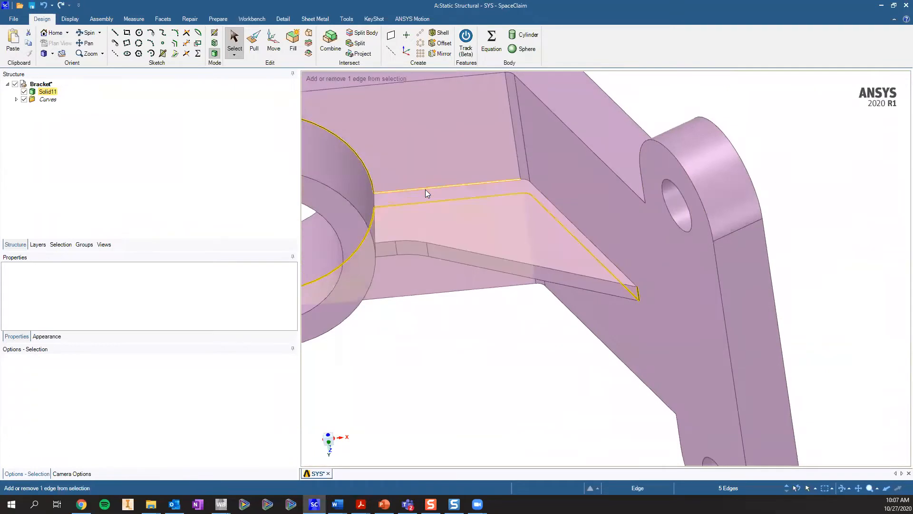
double_click(425, 189, "ctrl")
middle_click_drag(372, 259, 388, 273)
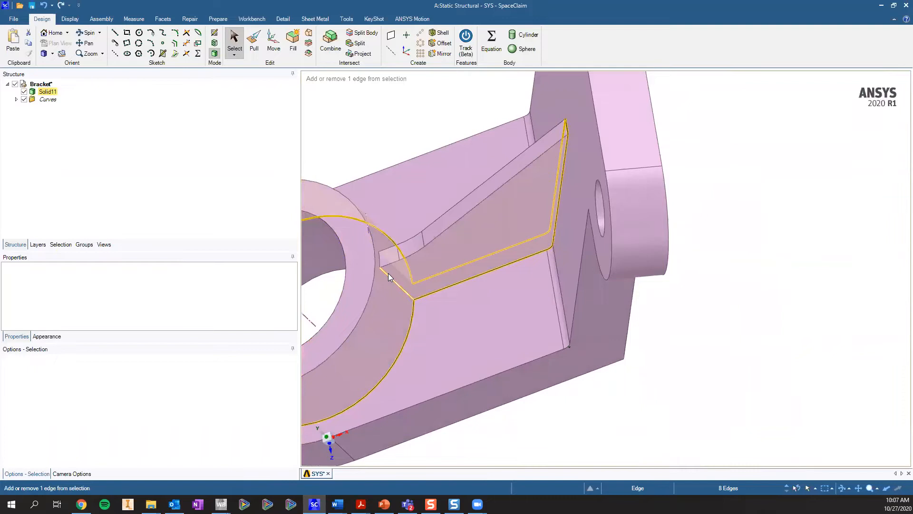
left_click(388, 273, "ctrl")
scroll(409, 264, "down", 5)
middle_click_drag(516, 269, 608, 130)
scroll(607, 130, "up", 3)
middle_click_drag(441, 200, 491, 179, "ctrl")
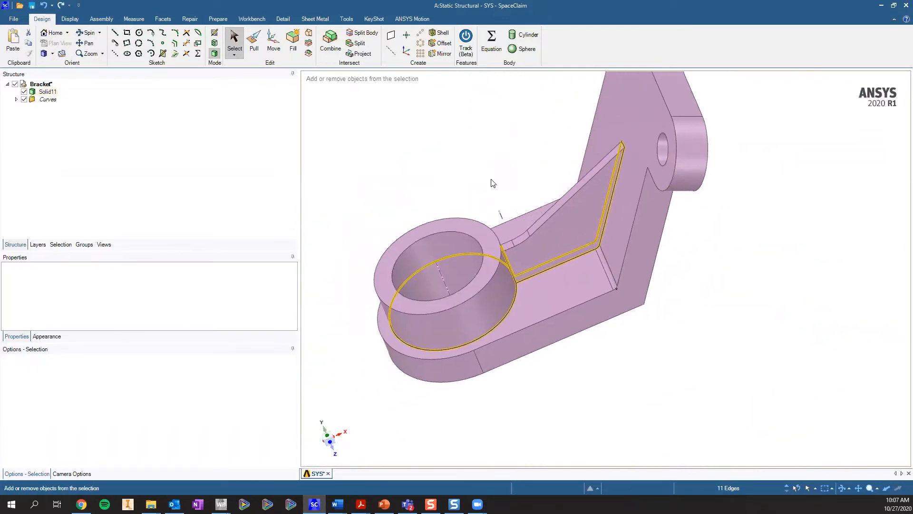
left_click(256, 47)
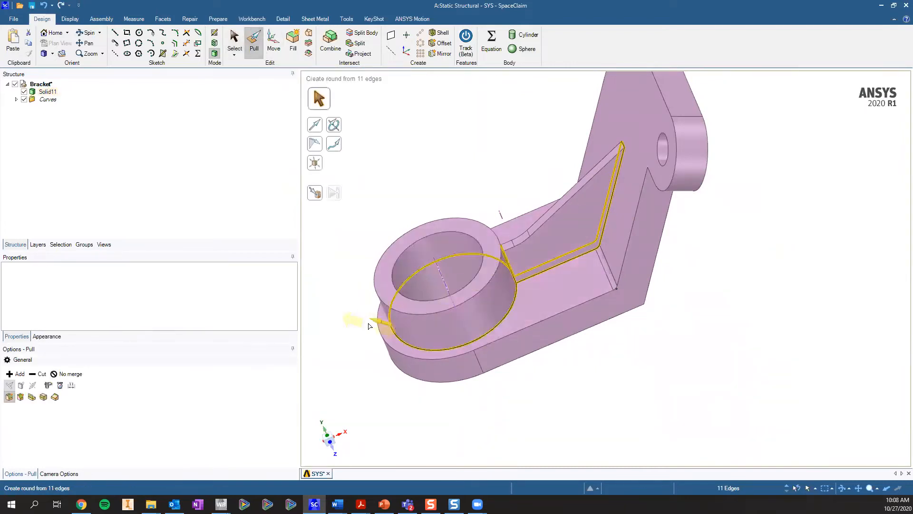
left_click_drag(371, 322, 365, 298)
key("space")
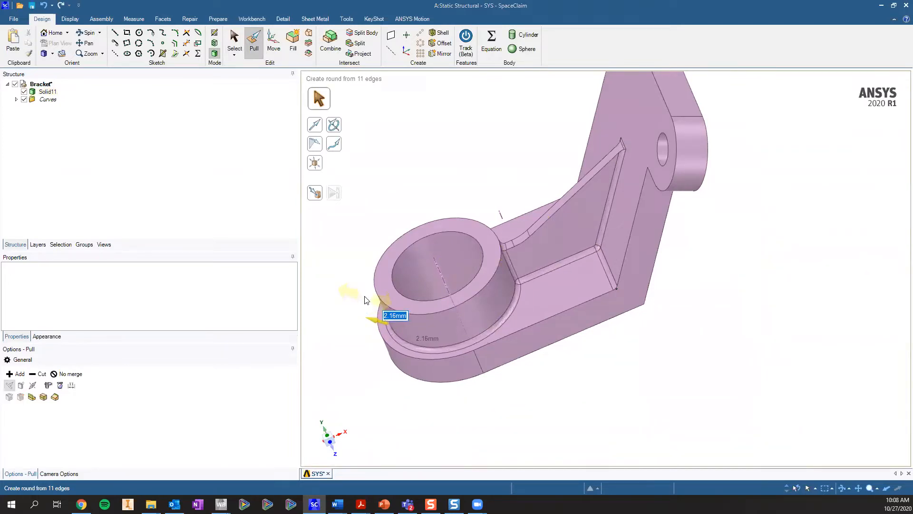
type("3")
key("Return")
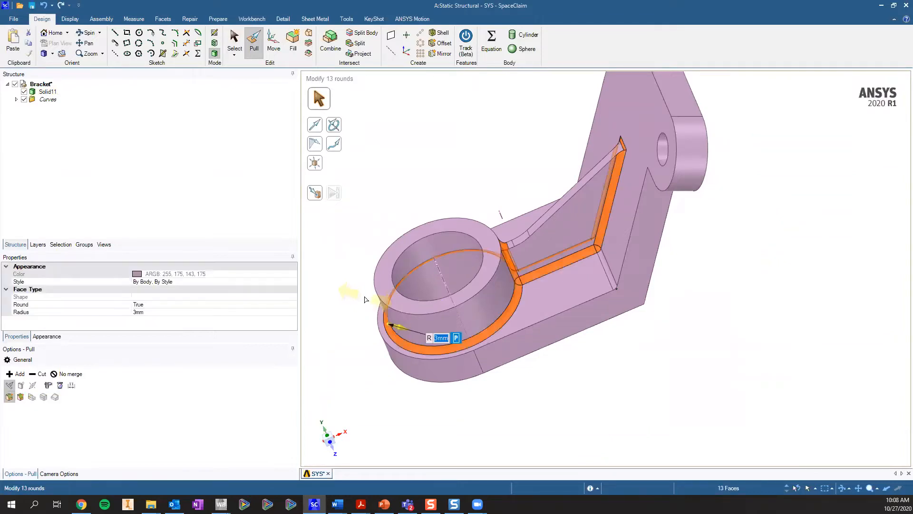
key("Escape")
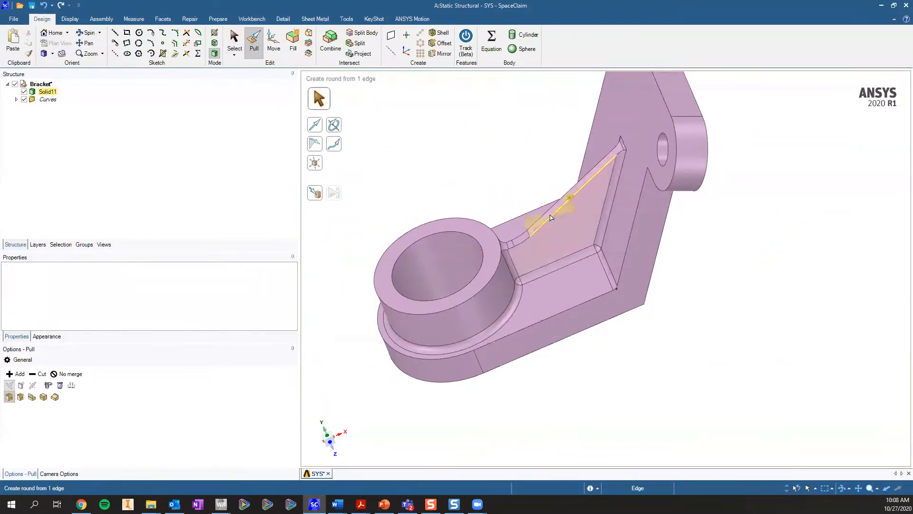
key("Escape")
Narrow the side pane holding the structure tree and properties to enlarge the model view.
scroll(575, 190, "down", 2)
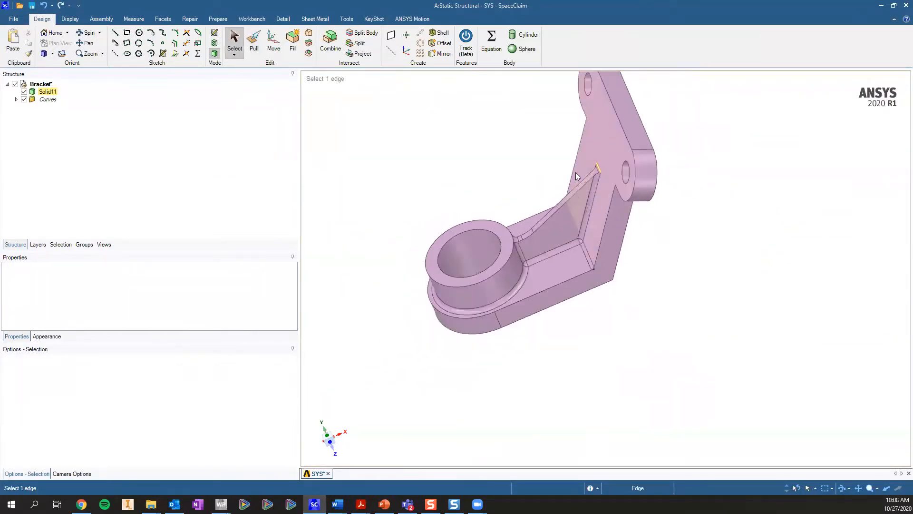
scroll(609, 227, "up", 3)
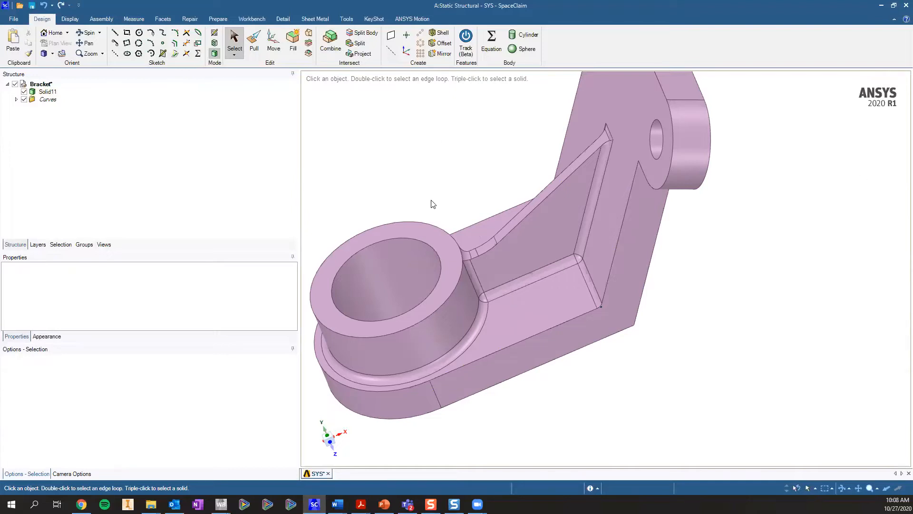
middle_click_drag(434, 185, 316, 196)
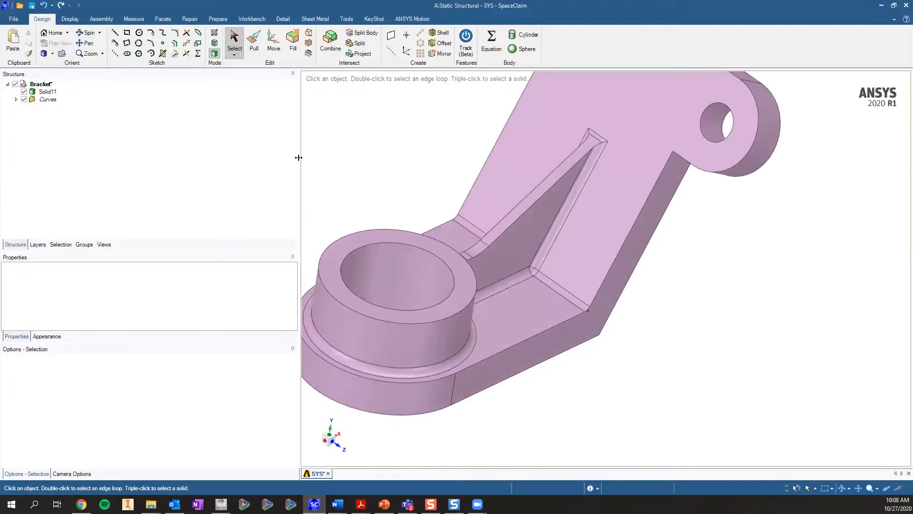
left_click_drag(299, 154, 85, 167)
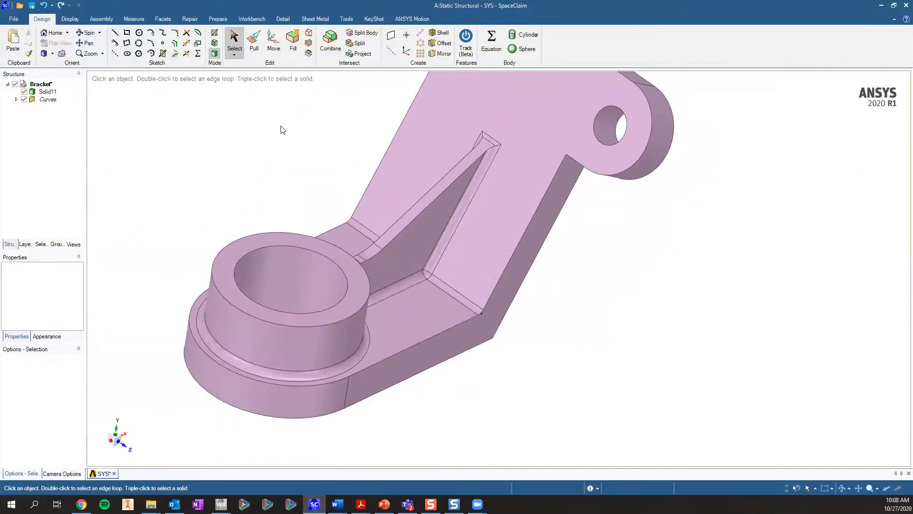
left_click(373, 162)
middle_click_drag(374, 163, 354, 148)
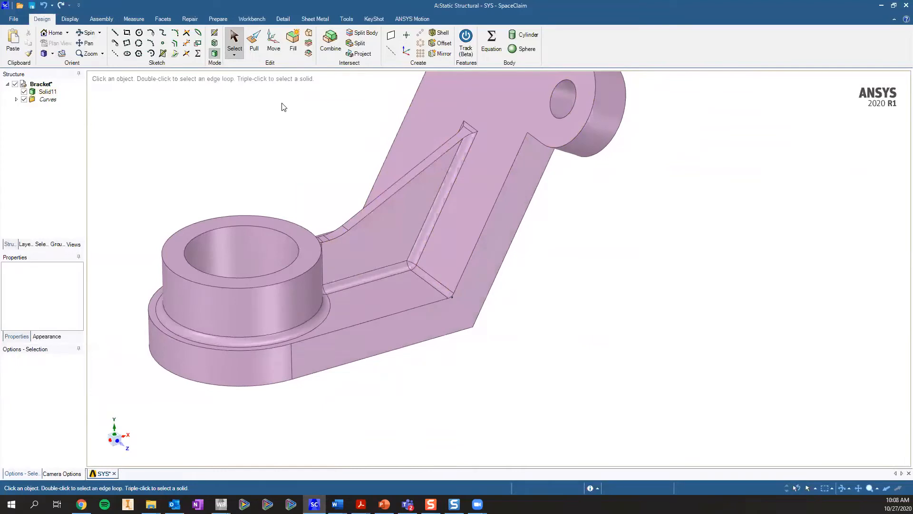
left_click(255, 43)
left_click(371, 244)
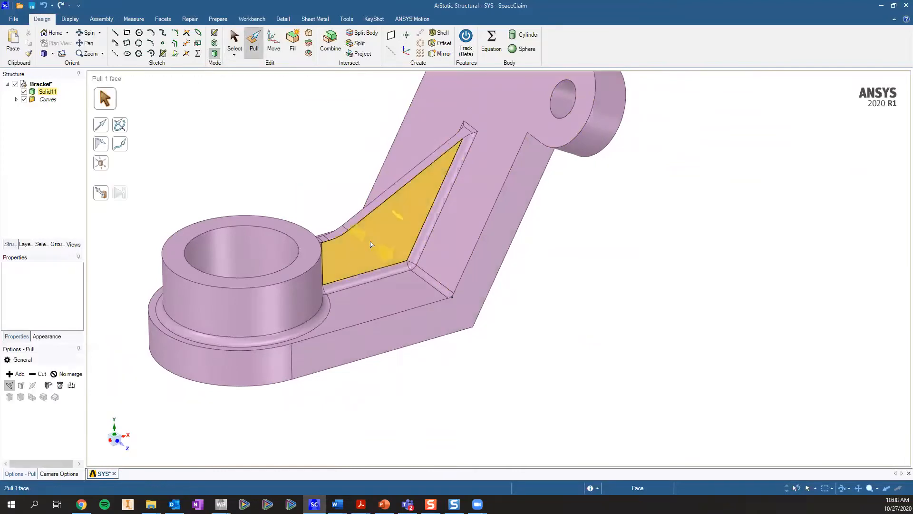
left_click(387, 242)
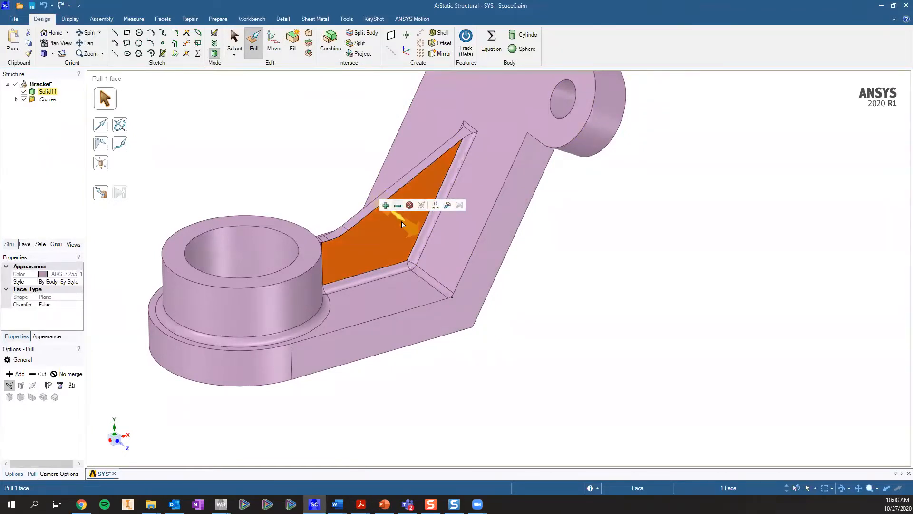
left_click_drag(474, 260, 510, 280)
key("Escape")
left_click(601, 285)
key("Escape")
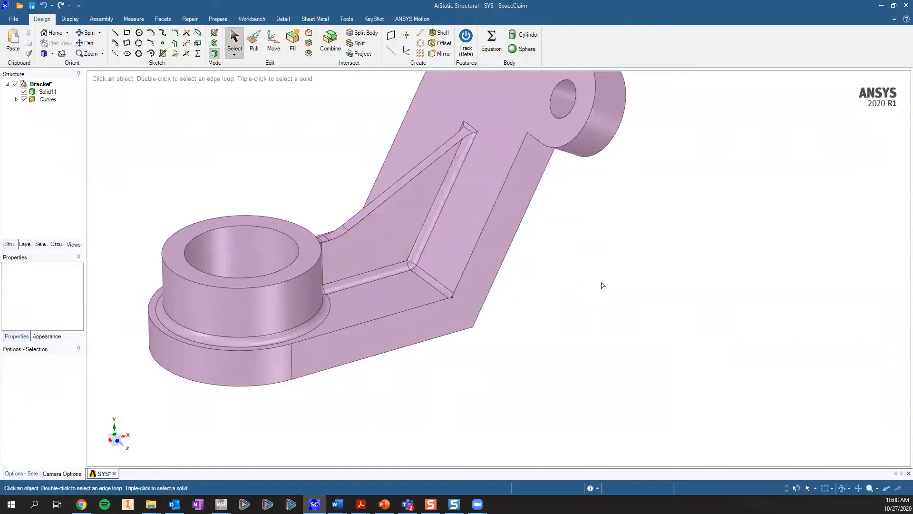
Pair the two opposite side faces of the gusset with an Offset relationship, taking the front side face as the first face.
scroll(332, 126, "up", 3)
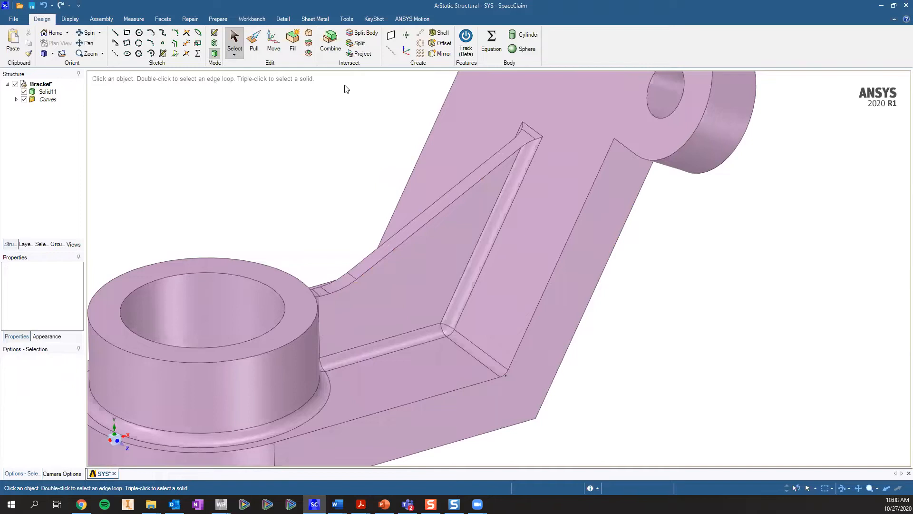
left_click(445, 43)
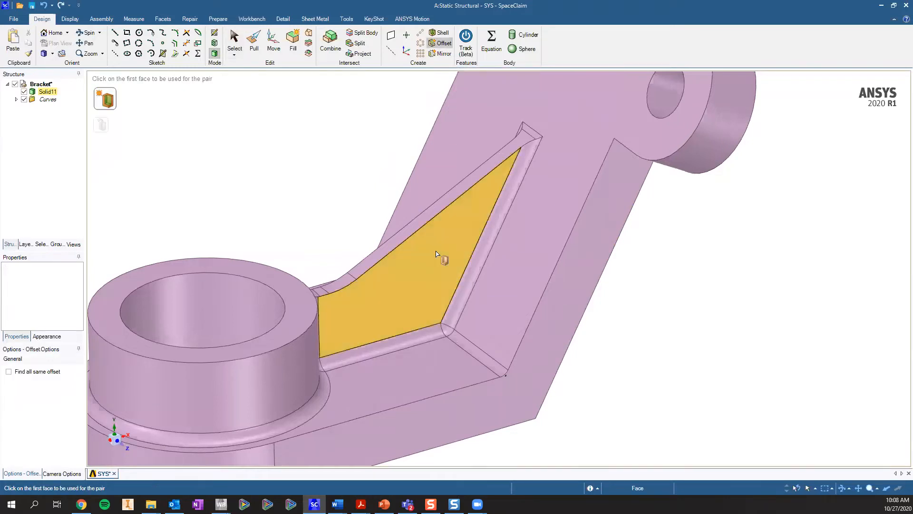
left_click(435, 254)
middle_click_drag(413, 216, 548, 289)
left_click(547, 291)
middle_click_drag(607, 302, 526, 273)
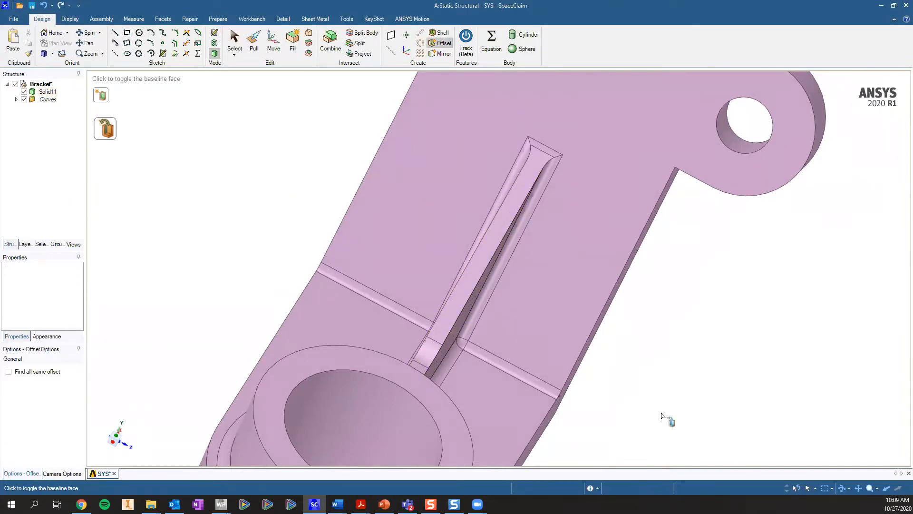
key("Escape")
middle_click_drag(622, 310, 600, 300)
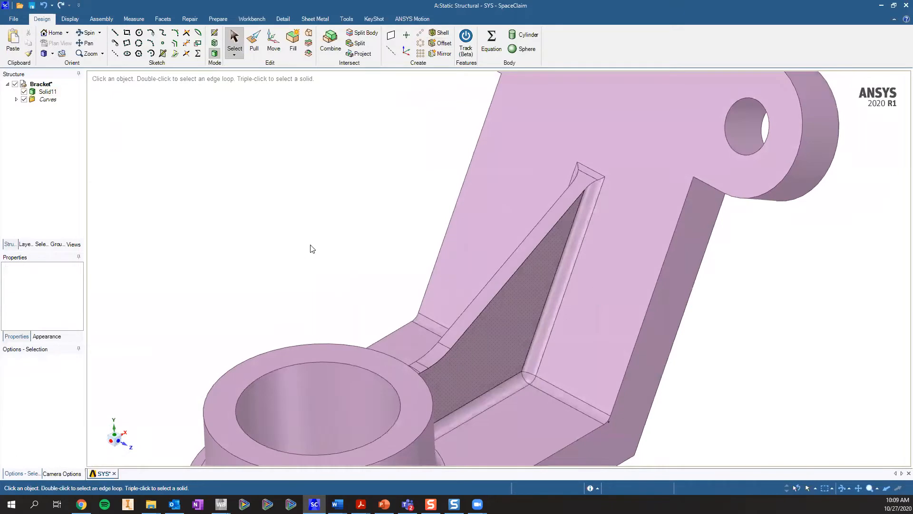
left_click(70, 18)
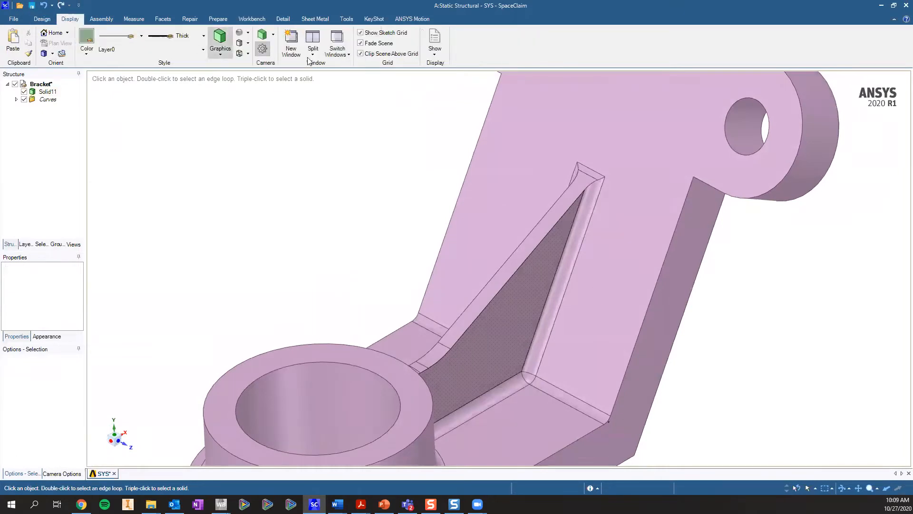
left_click(440, 56)
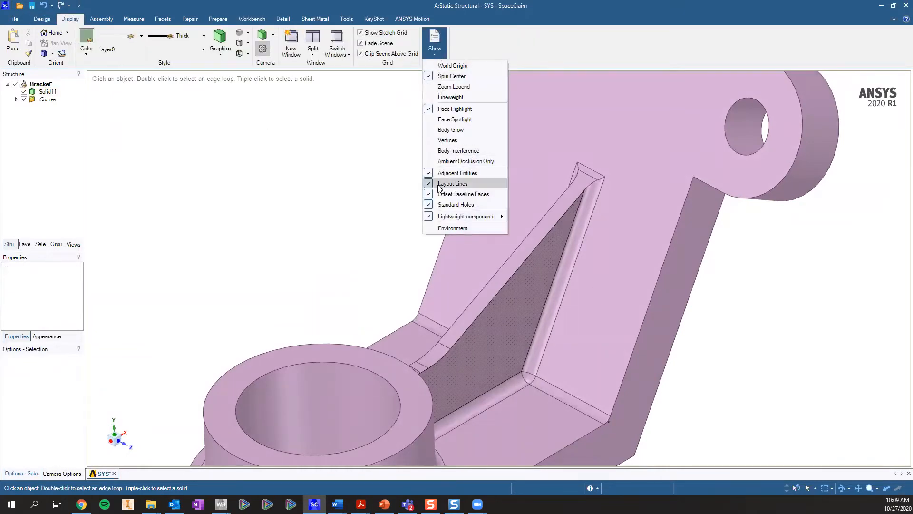
left_click(319, 160)
scroll(199, 102, "down", 2)
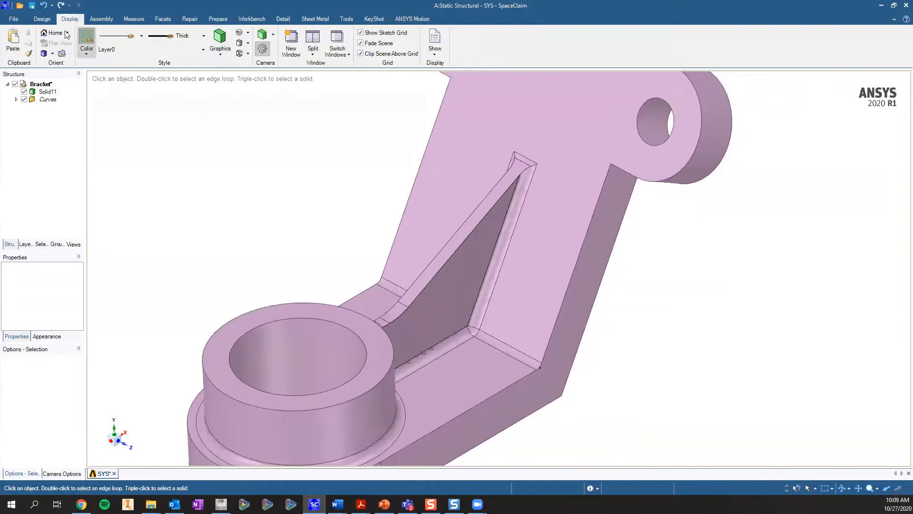
Select both side faces of the gusset for Pull, widen the side pane and set their offset baseline face to Center.
left_click(42, 18)
left_click(256, 48)
left_click(479, 253)
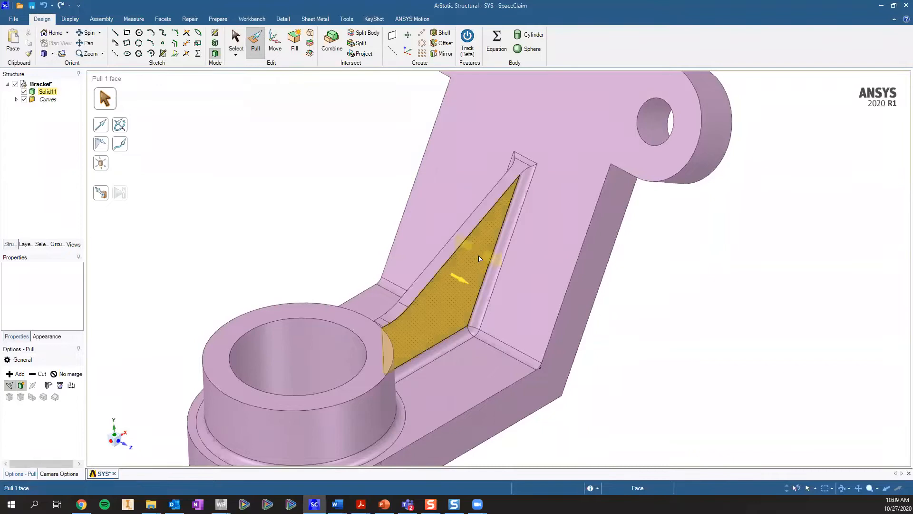
left_click(479, 270)
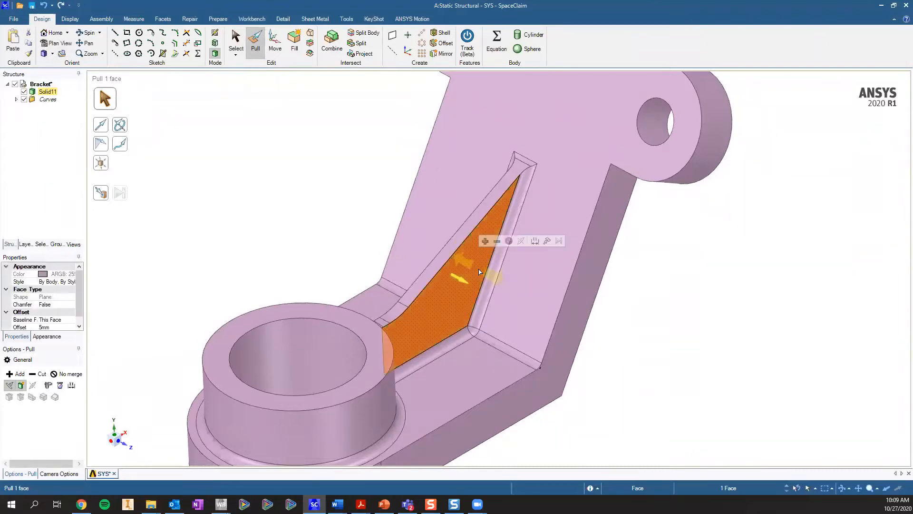
middle_click_drag(478, 274, 583, 300)
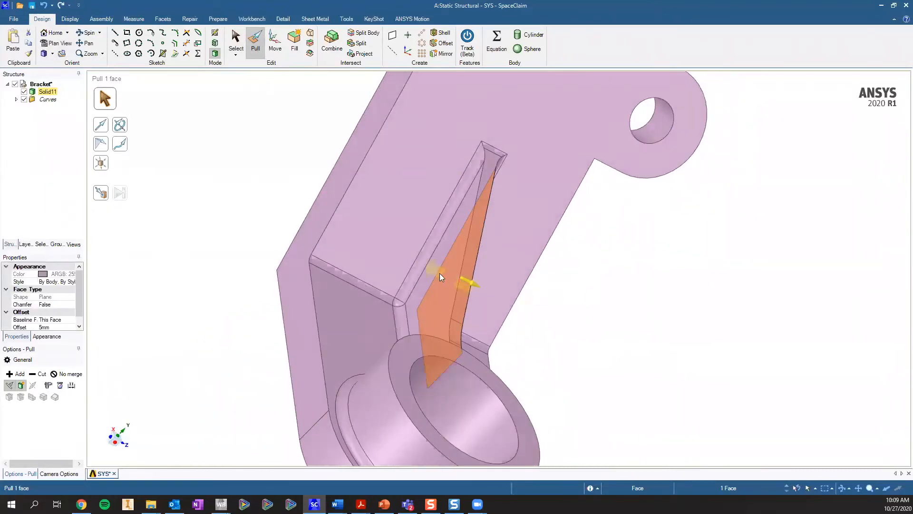
left_click(440, 276, "ctrl")
middle_click_drag(440, 276, 418, 251)
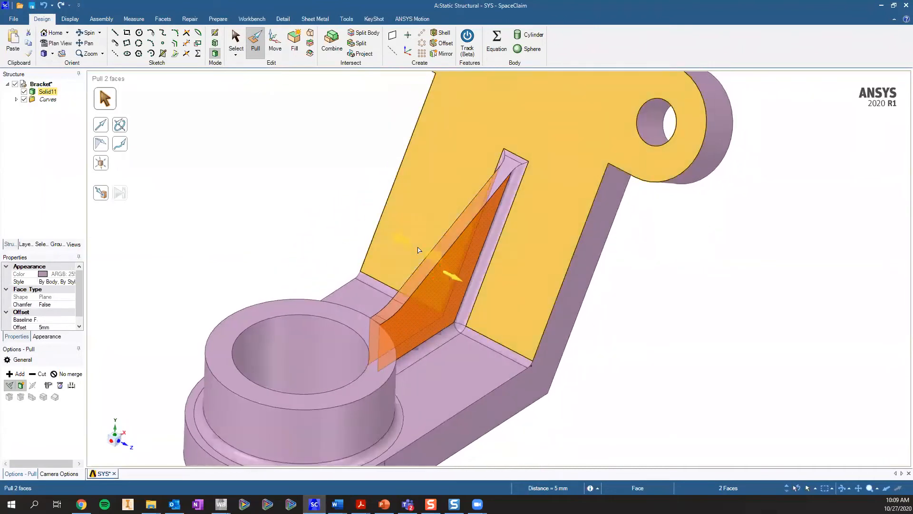
scroll(418, 251, "up", 1)
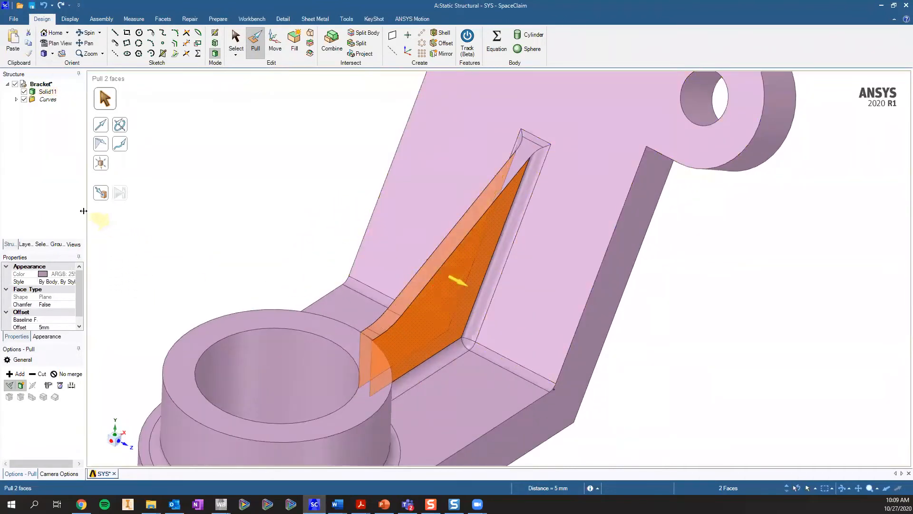
left_click_drag(83, 214, 197, 218)
left_click(117, 320)
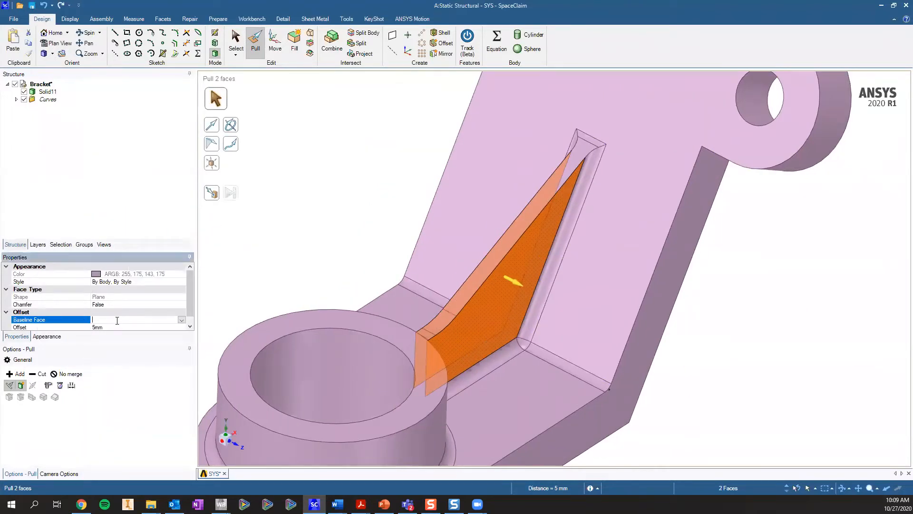
left_click(182, 320)
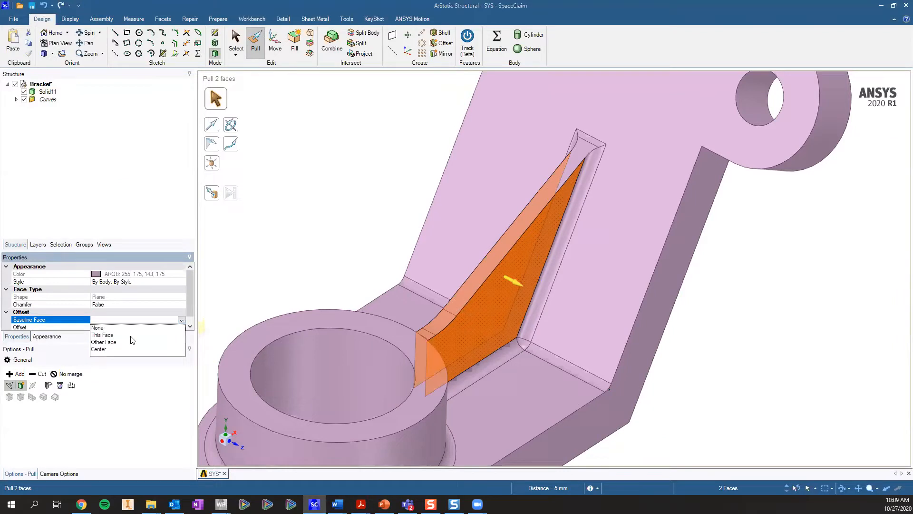
left_click(105, 351)
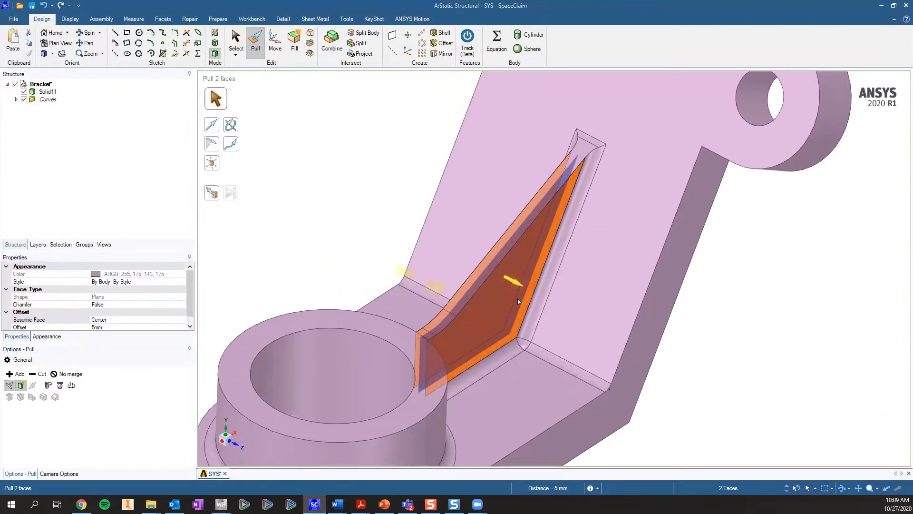
Add a ruler dimension between the gusset's two side faces and turn it into a driving dimension group.
left_click(515, 284)
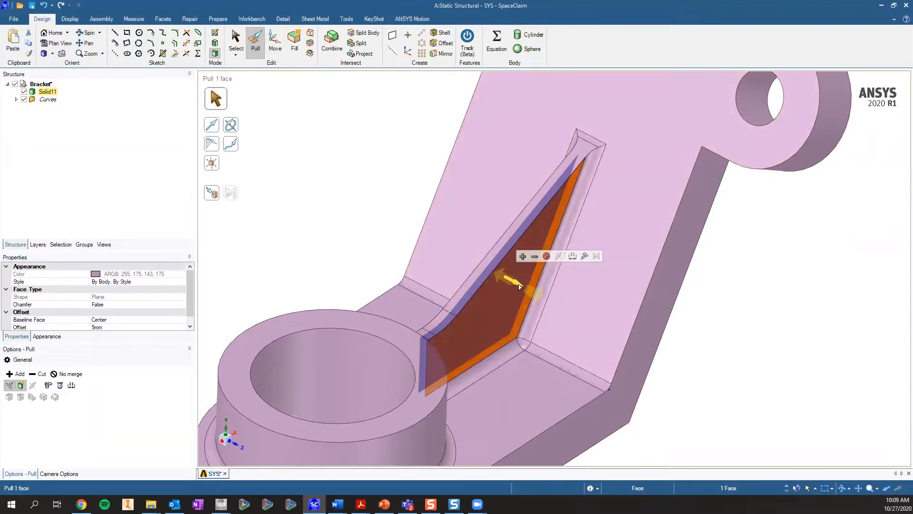
left_click(572, 257)
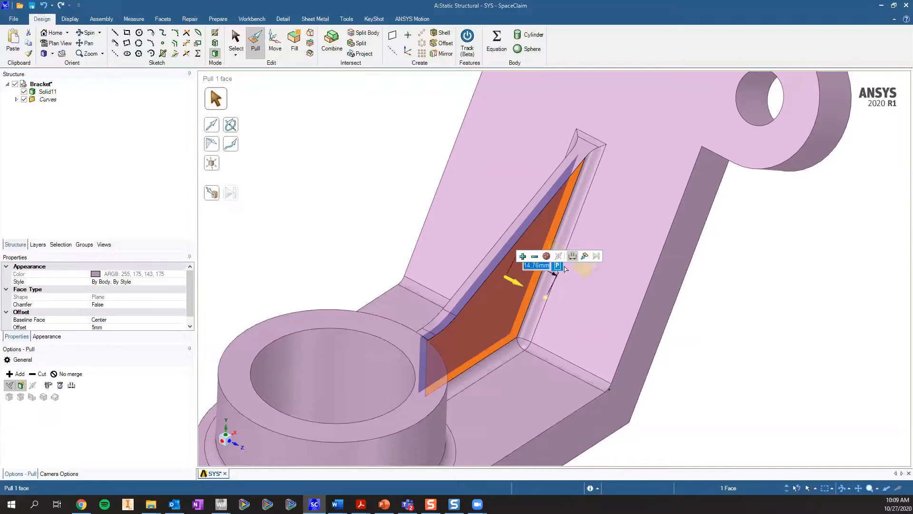
middle_click_drag(529, 298, 588, 257)
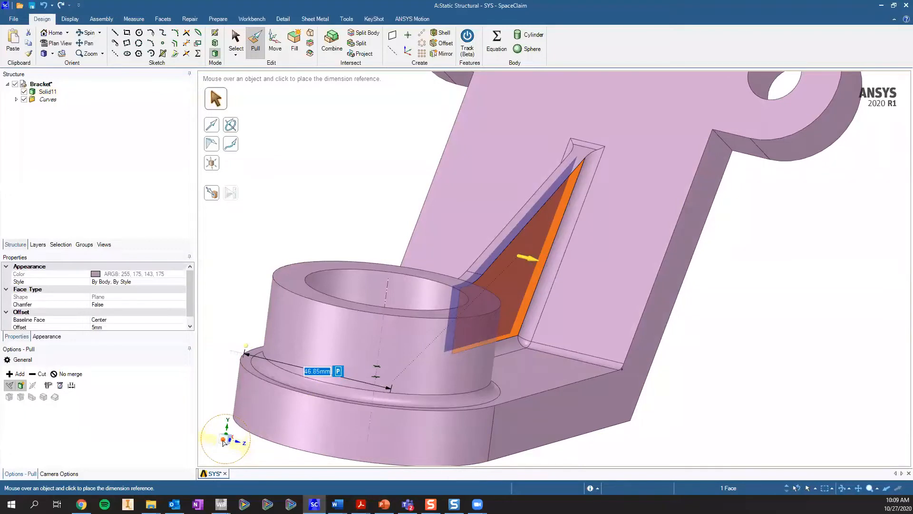
left_click(223, 440)
middle_click_drag(528, 231, 503, 266)
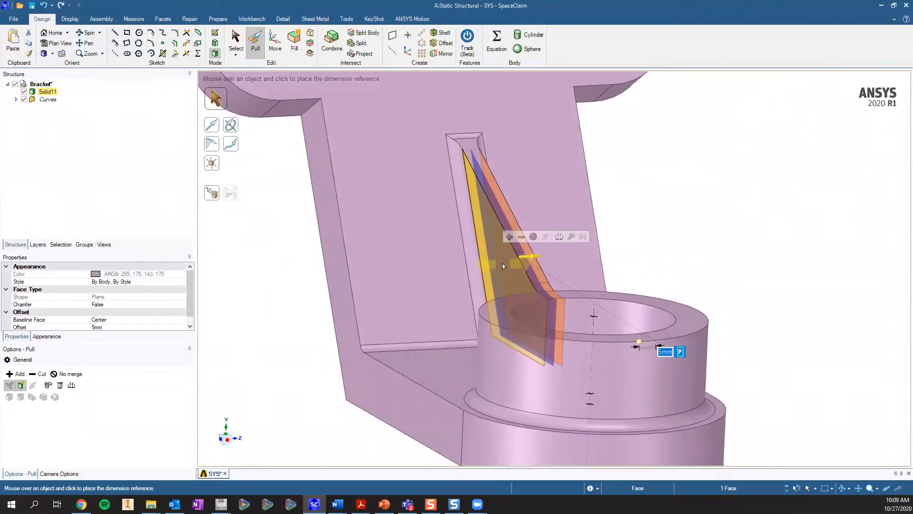
left_click(502, 269)
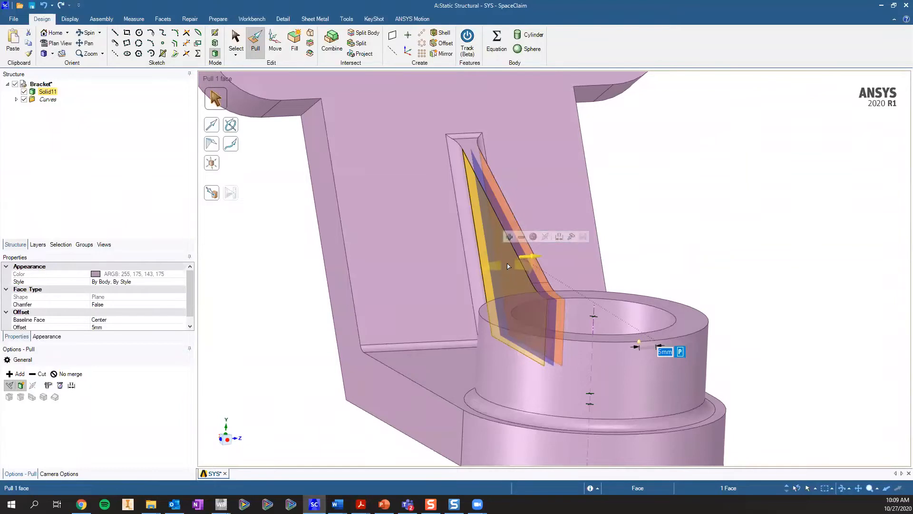
left_click(681, 352)
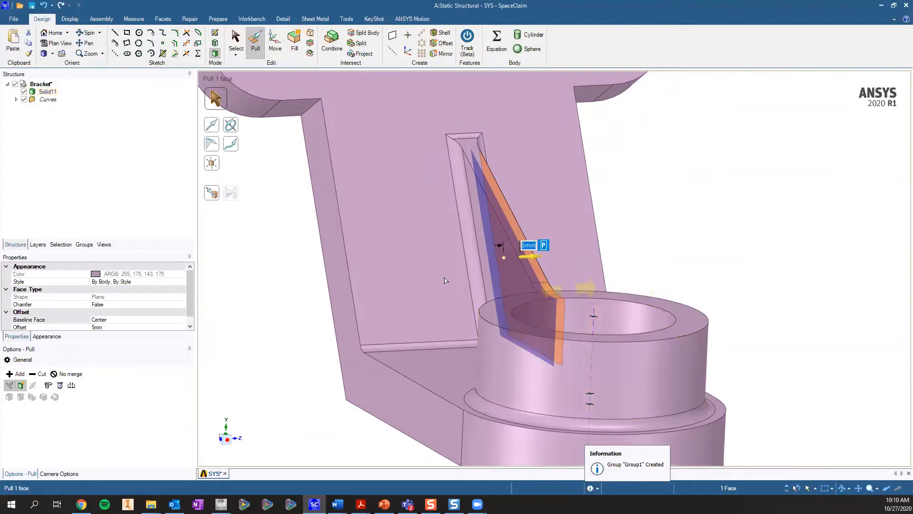
Set the gusset thickness driving dimension to 35 mm in the groups list and check the widened gusset.
left_click(85, 244)
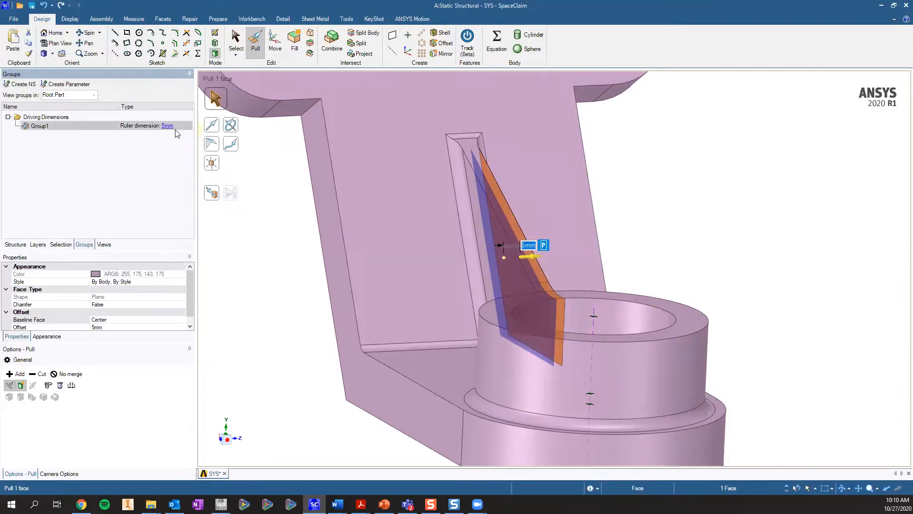
left_click(167, 126)
key("Return")
middle_click_drag(597, 201, 480, 208)
scroll(479, 126, "down", 3)
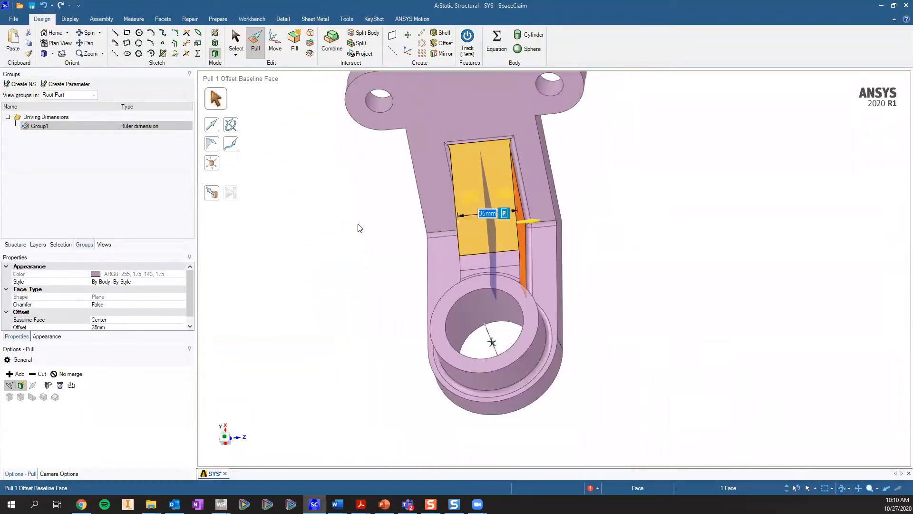
Try to set the gusset thickness driving dimension to 40 mm, and undo the thickness changes.
left_click(152, 128)
left_click(170, 126)
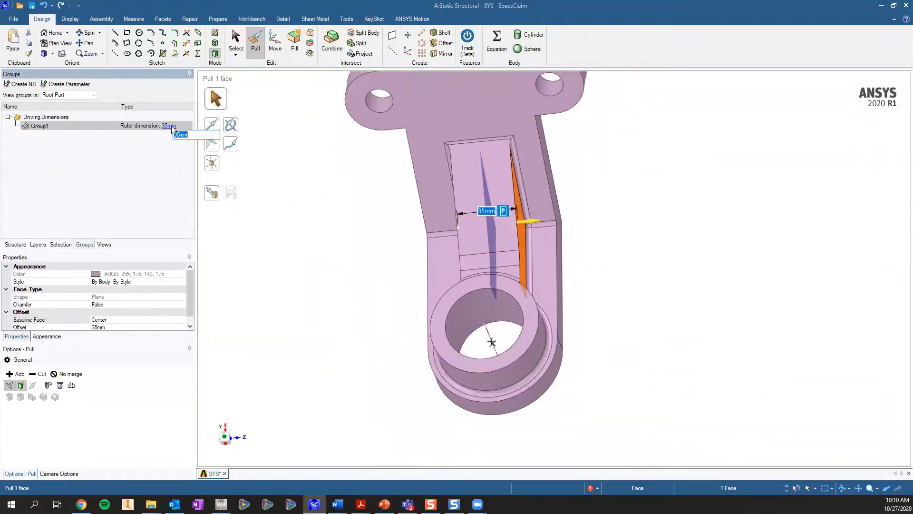
type("40")
key("Return")
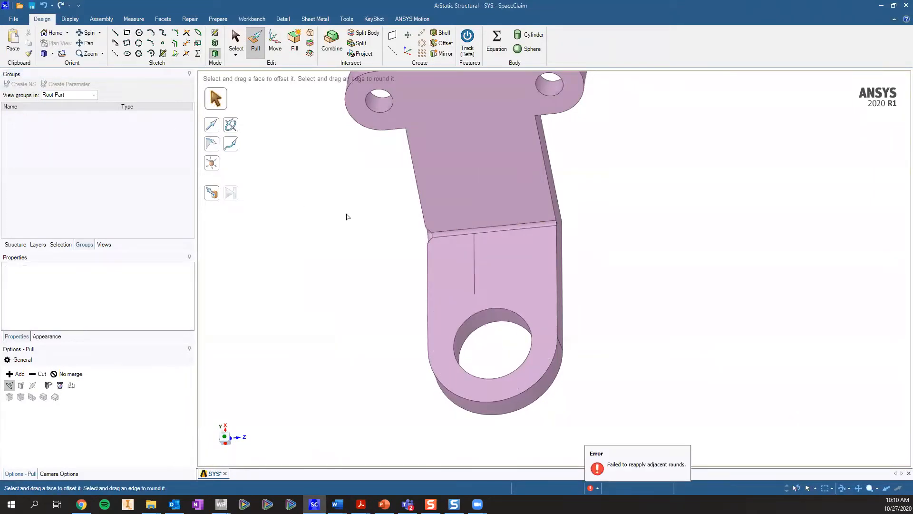
key("ctrl+z")
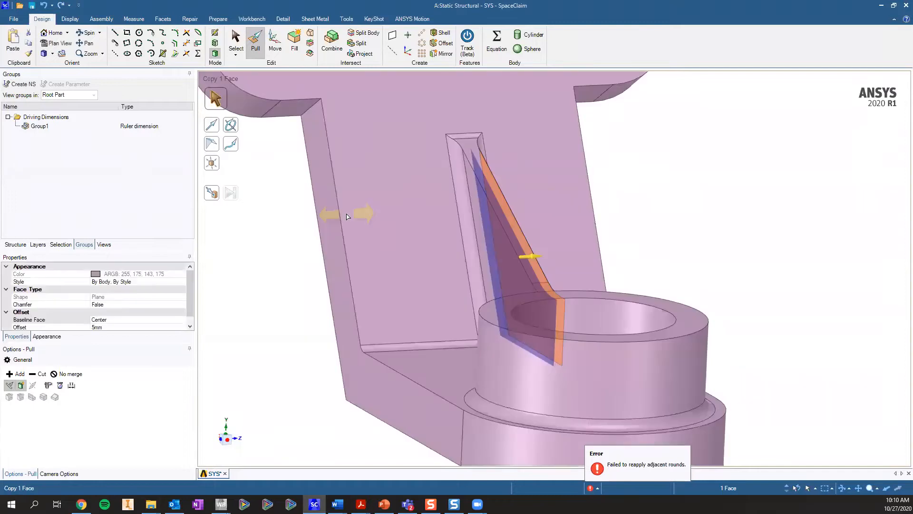
Clear the face selection and set the gusset thickness driving dimension to 4 mm.
left_click(312, 332)
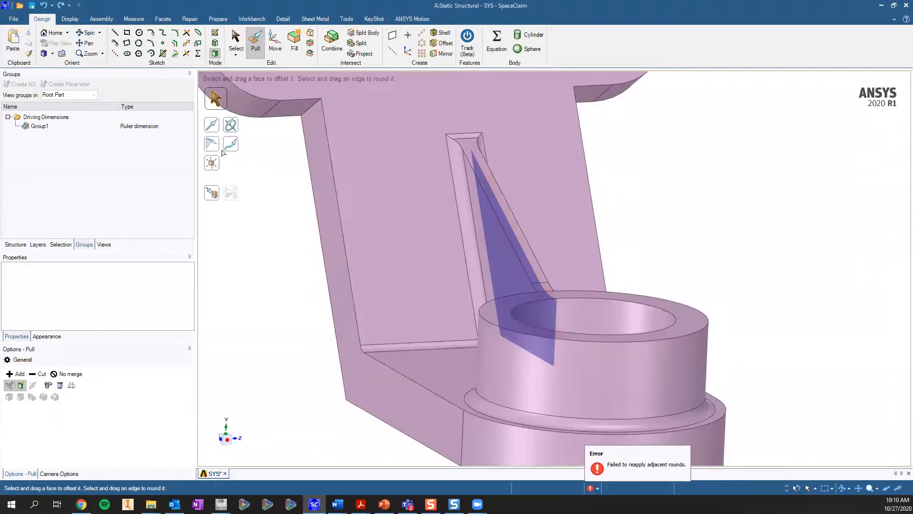
left_click(160, 125)
type("4")
key("Return")
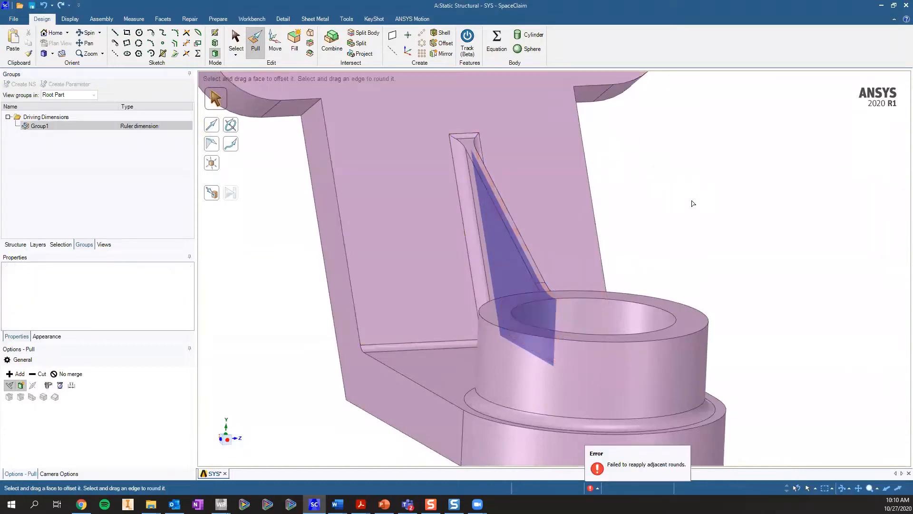
Rename the gusset's driving dimension group to Thickness.
scroll(653, 194, "down", 3)
key("s")
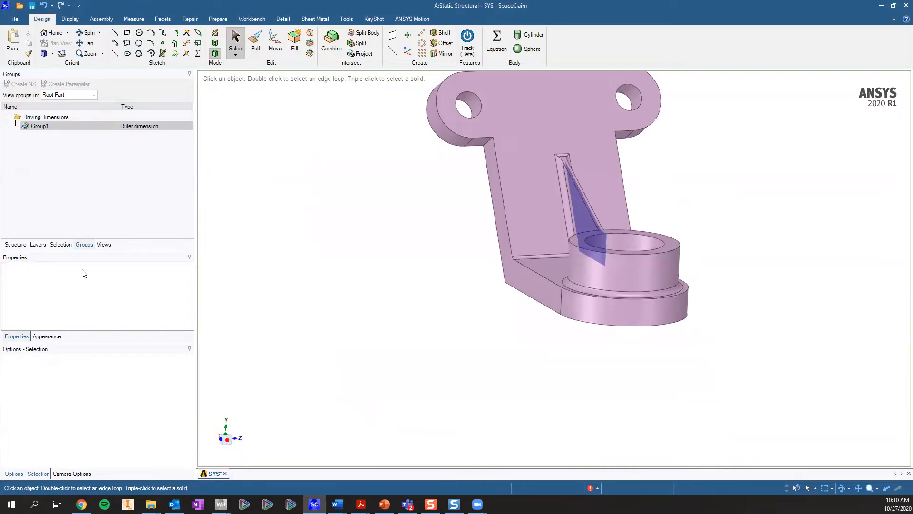
right_click(60, 127)
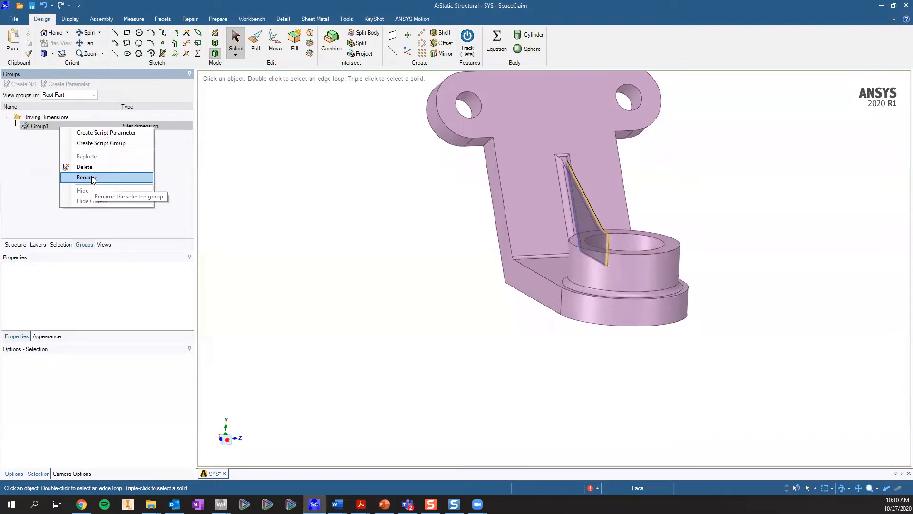
left_click(93, 177)
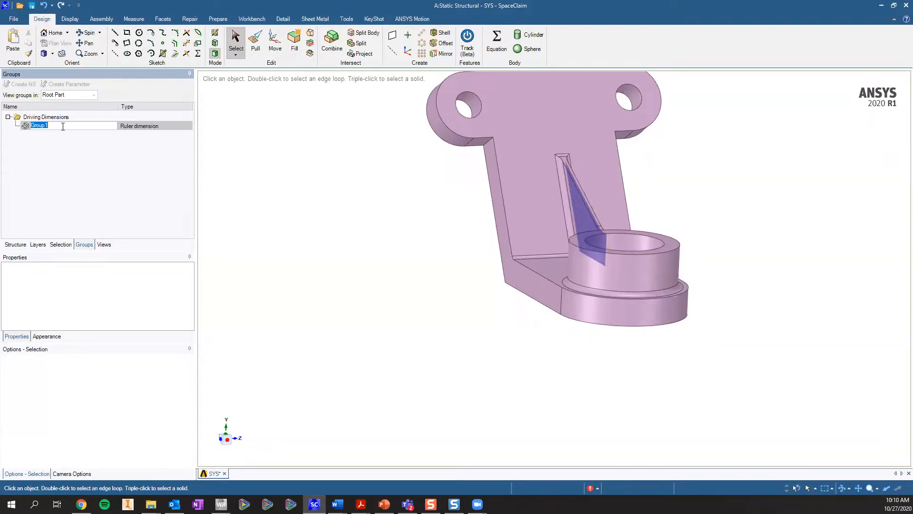
type("Thickness")
left_click(235, 224)
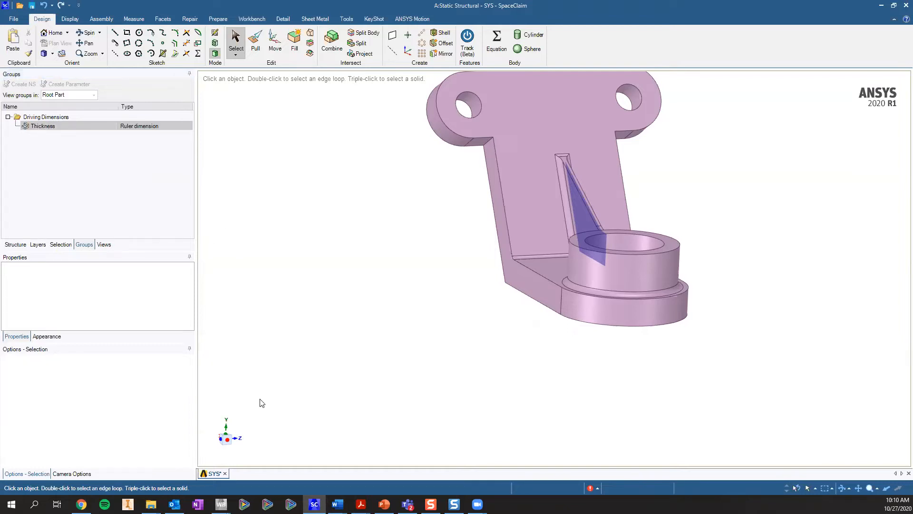
Examine the gusset's side profile and the small round face at its upper tip.
left_click(235, 442)
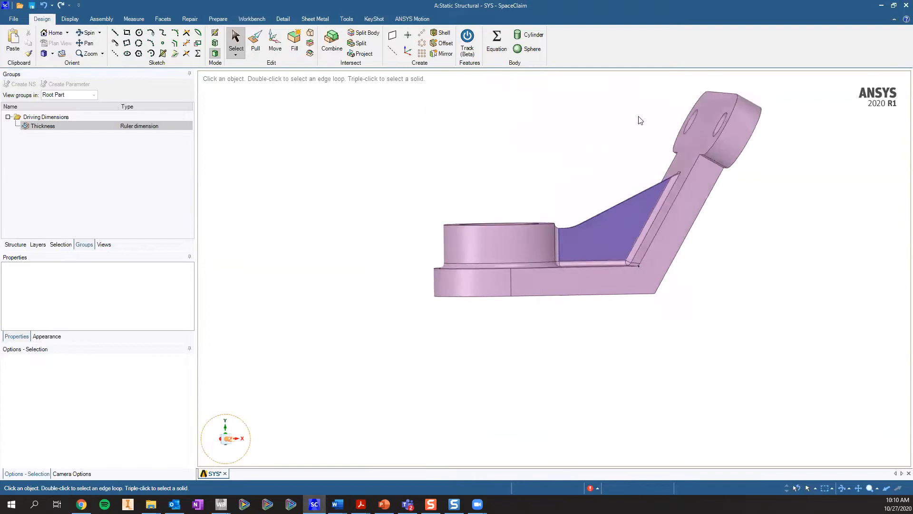
scroll(668, 217, "up", 5)
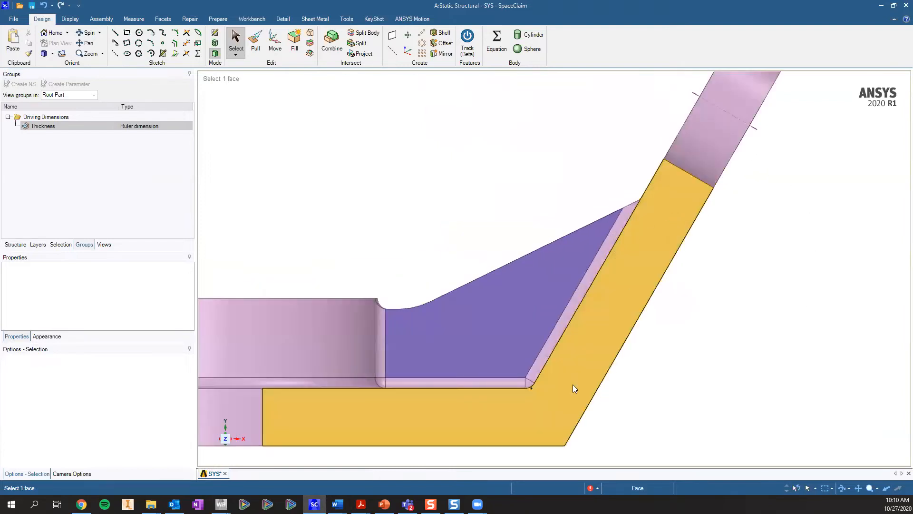
left_click(14, 245)
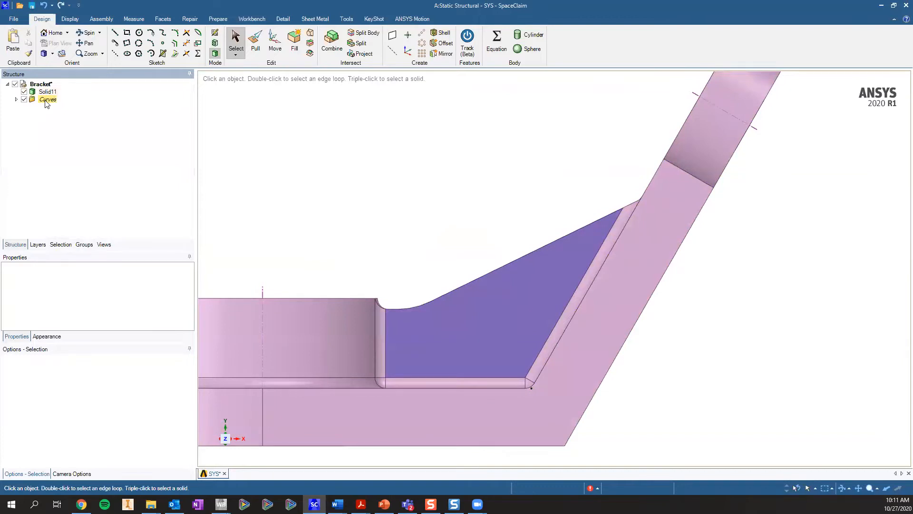
scroll(468, 241, "down", 4)
scroll(614, 211, "up", 2)
left_click(612, 212)
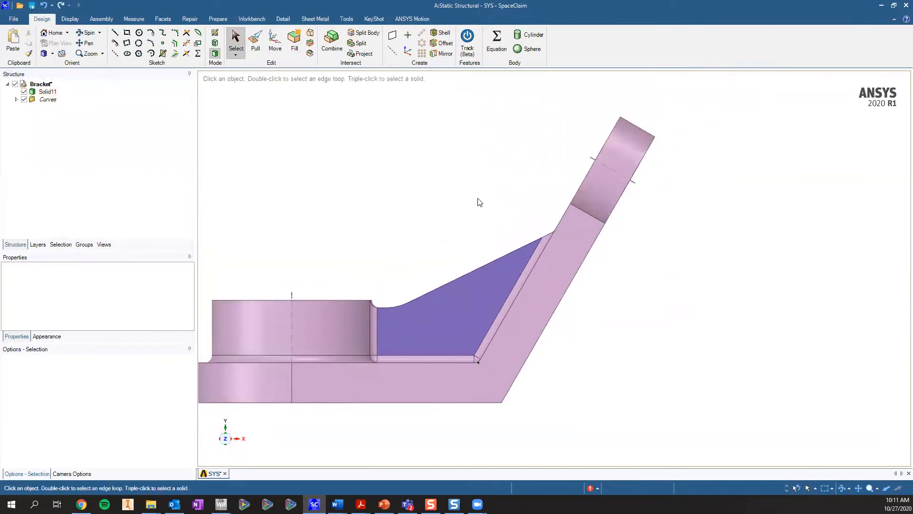
middle_click_drag(475, 219, 529, 262)
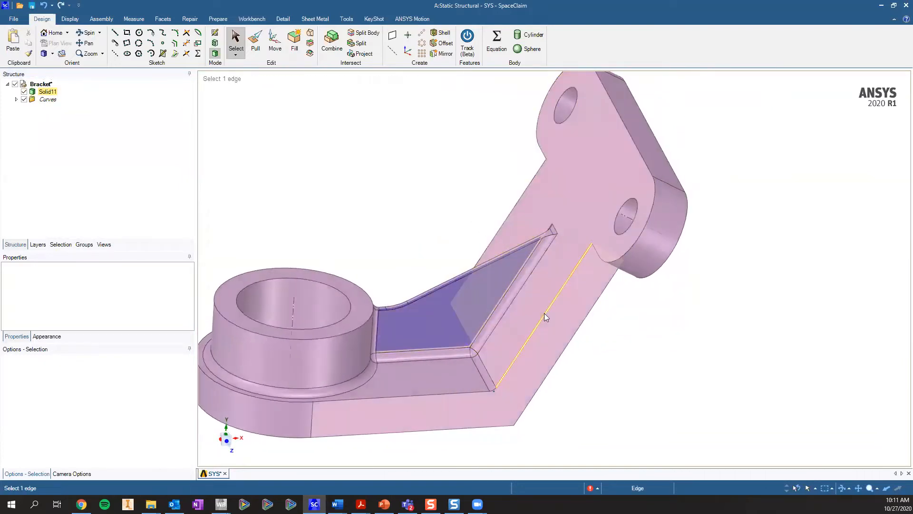
scroll(552, 221, "up", 3)
scroll(558, 210, "up", 5)
left_click(558, 210)
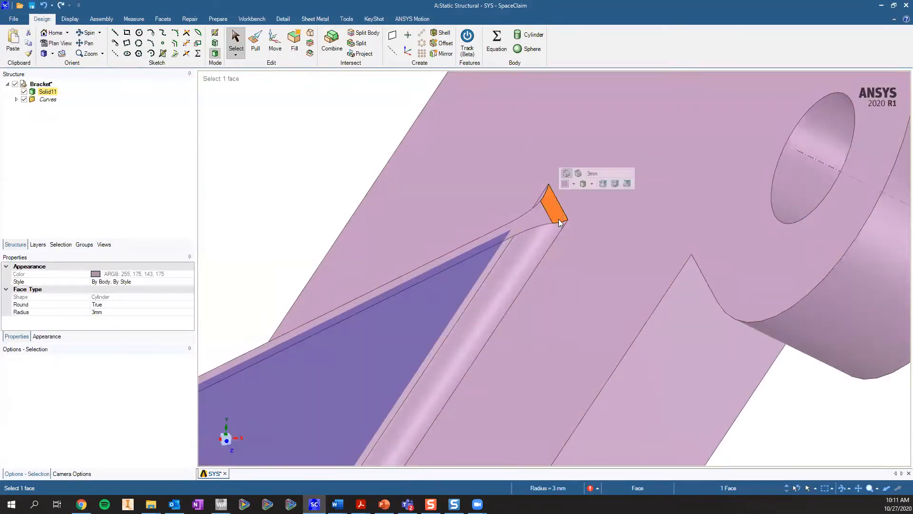
scroll(559, 220, "down", 8)
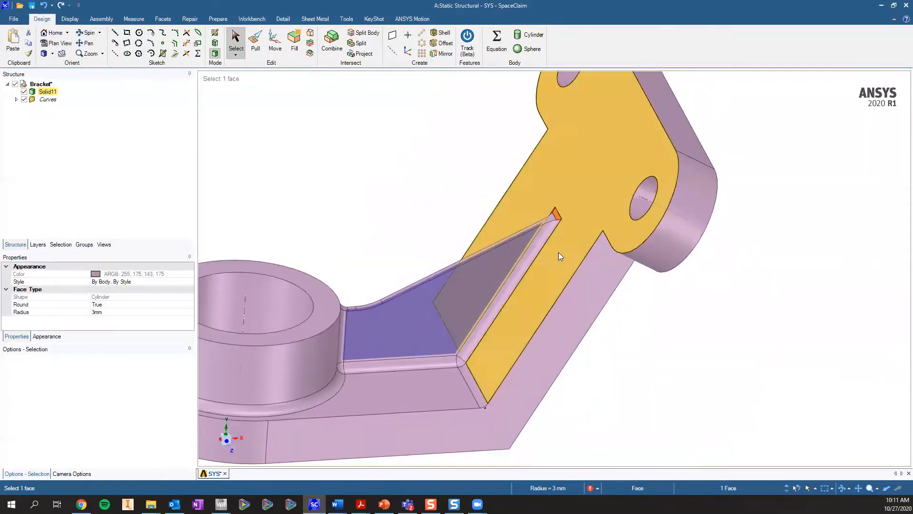
Inspect the curve point at the gusset's inner lower corner and locate it among the model's curves.
left_click(226, 444)
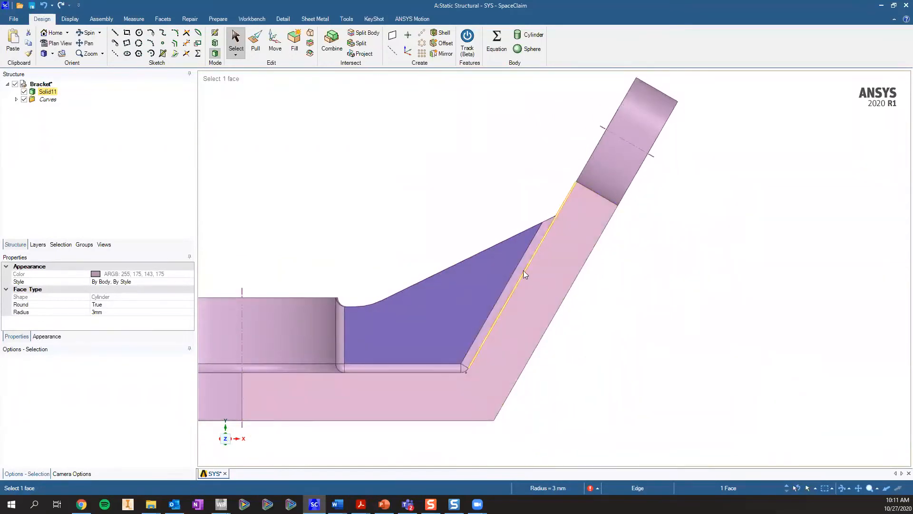
scroll(464, 381, "up", 5)
scroll(465, 372, "up", 3)
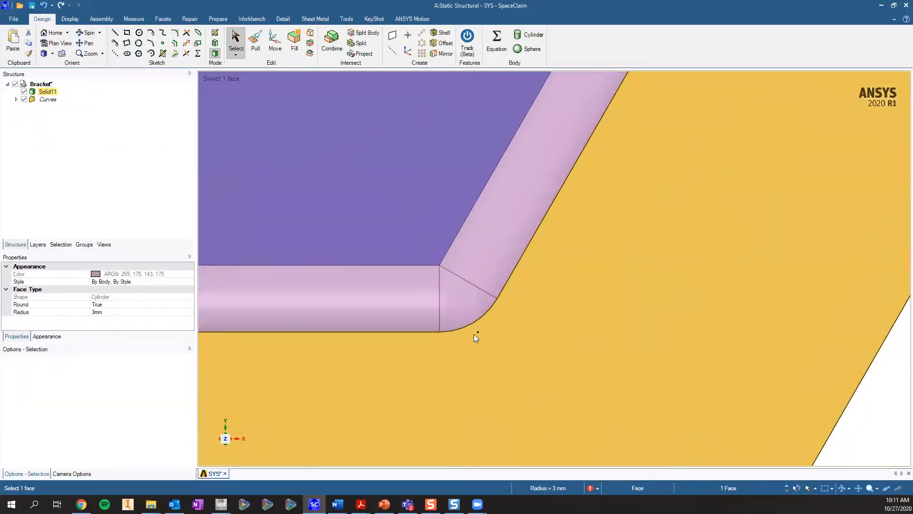
left_click(478, 333)
scroll(473, 292, "down", 5)
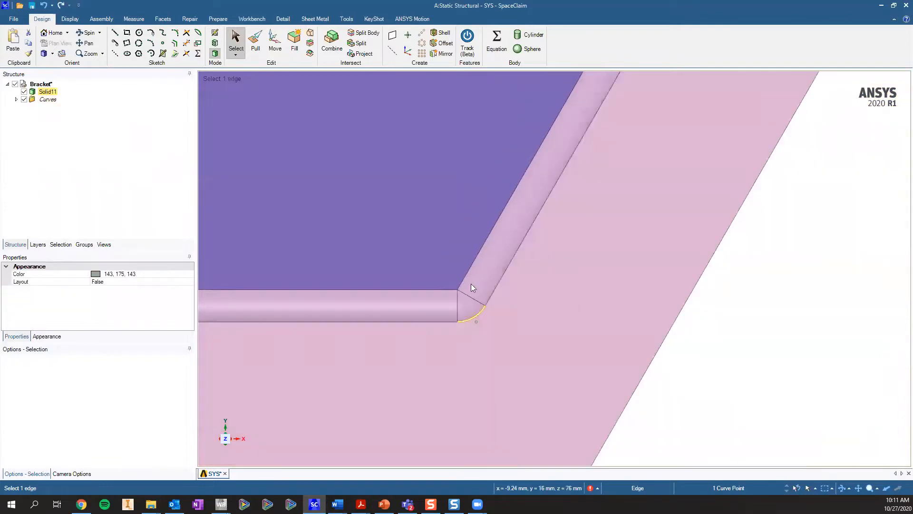
left_click(16, 99)
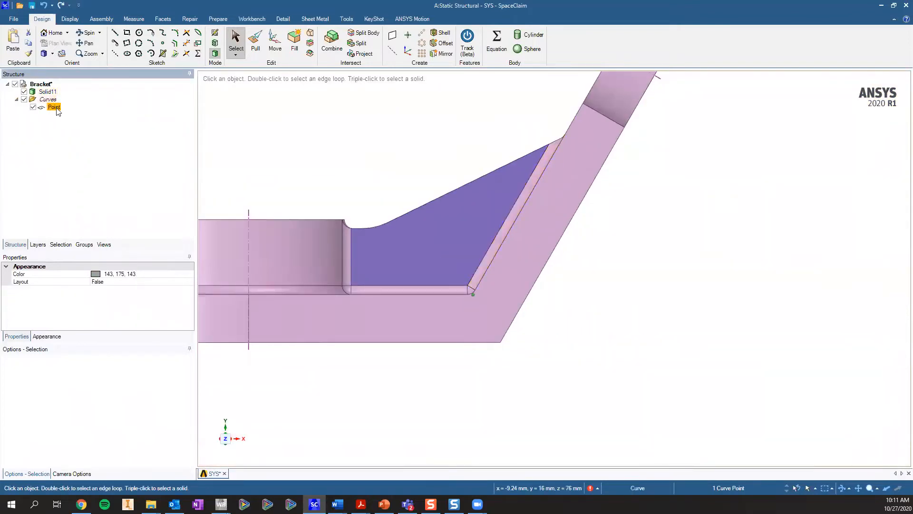
scroll(382, 230, "down", 2)
left_click(524, 357)
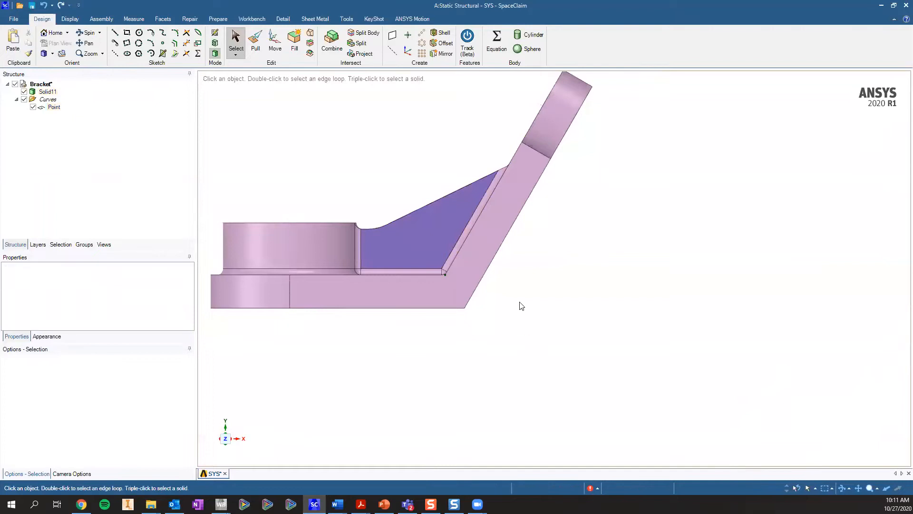
scroll(459, 285, "up", 1)
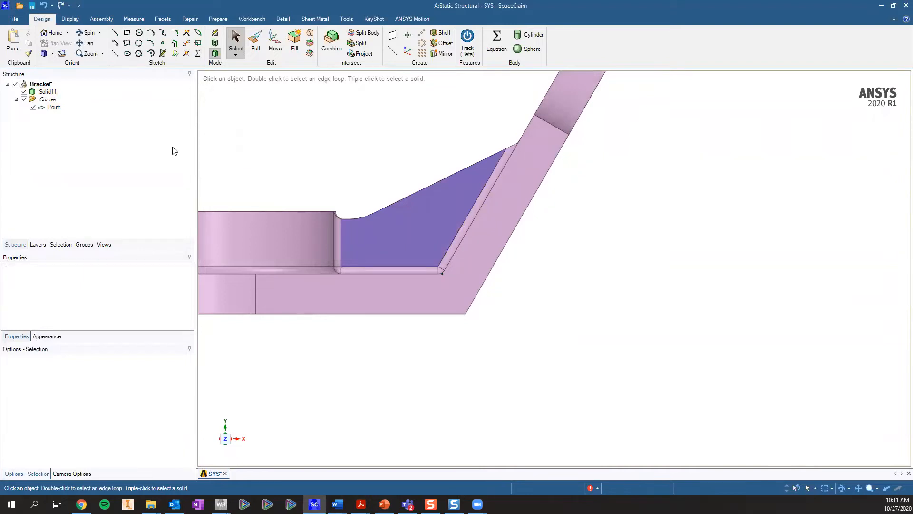
left_click(54, 108)
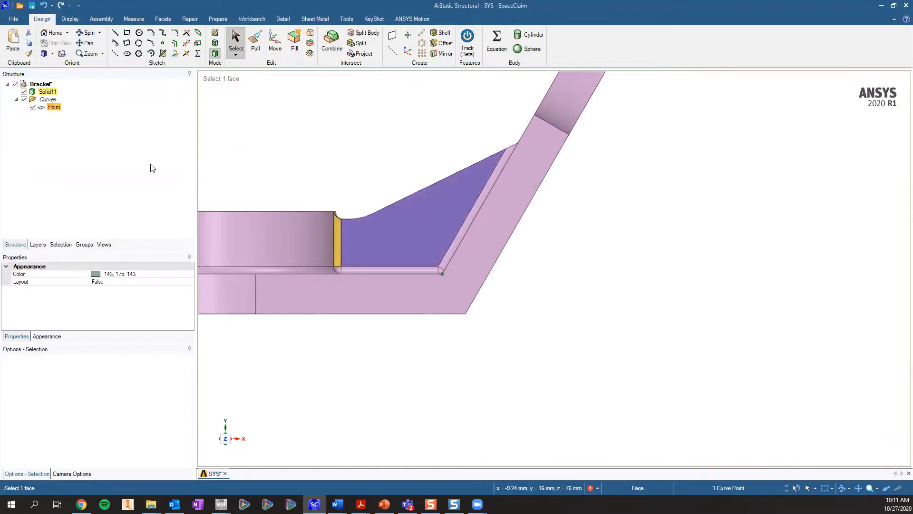
left_click(311, 153)
Start moving the round face at the gusset's upper tip and align the move handle with the sloped arm's outer edge.
middle_click_drag(356, 139, 375, 151)
scroll(507, 147, "up", 5)
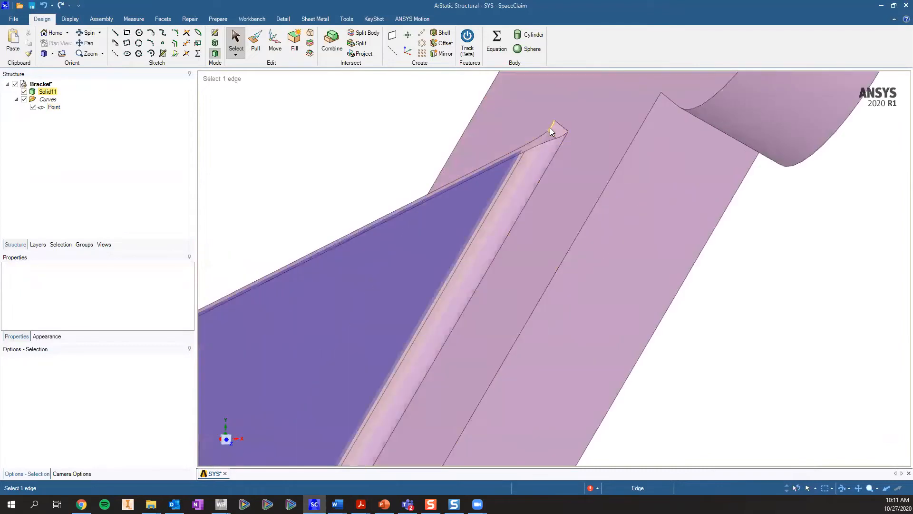
left_click(556, 128)
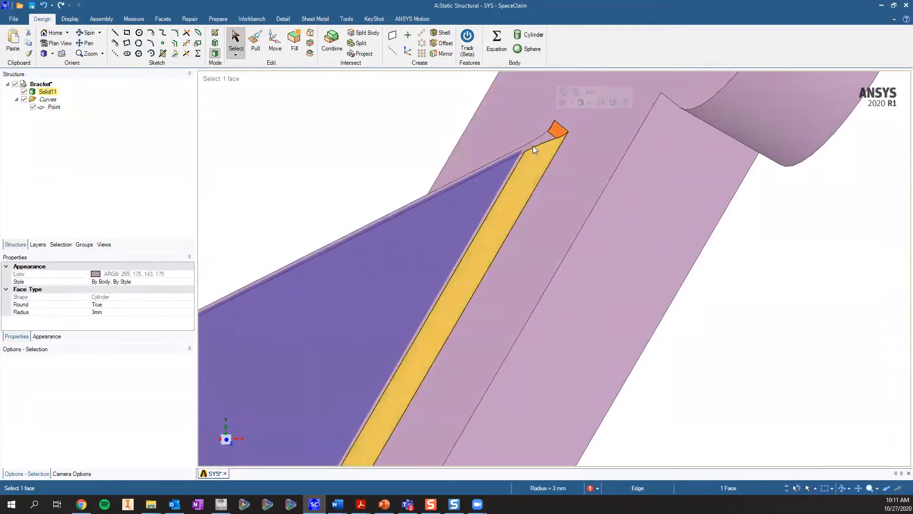
left_click(283, 44)
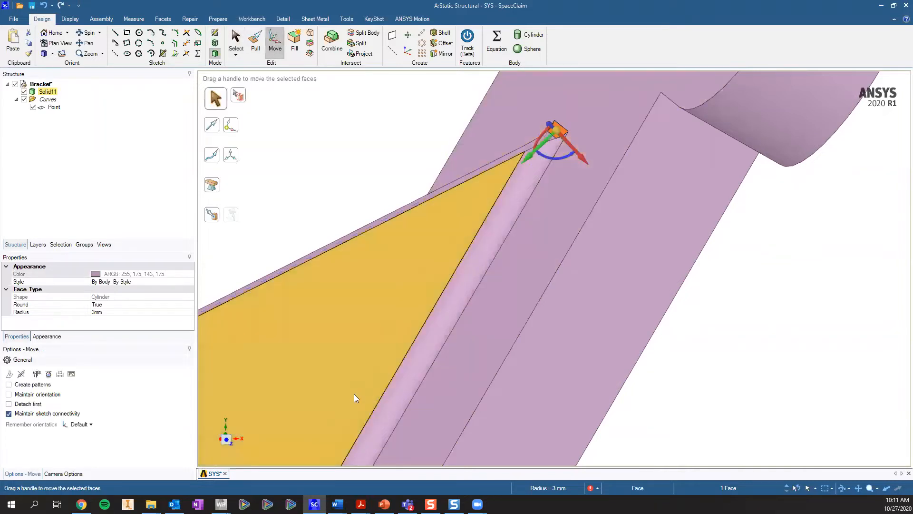
left_click(226, 440)
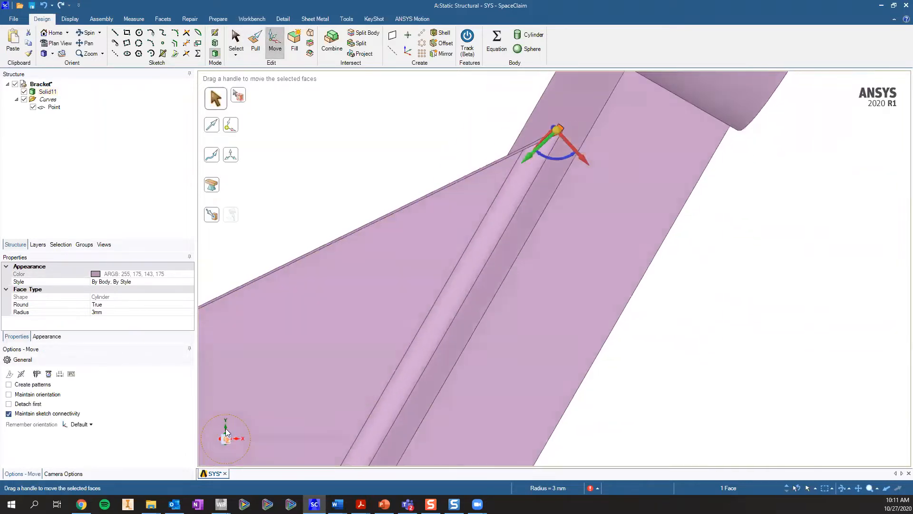
scroll(385, 268, "down", 5)
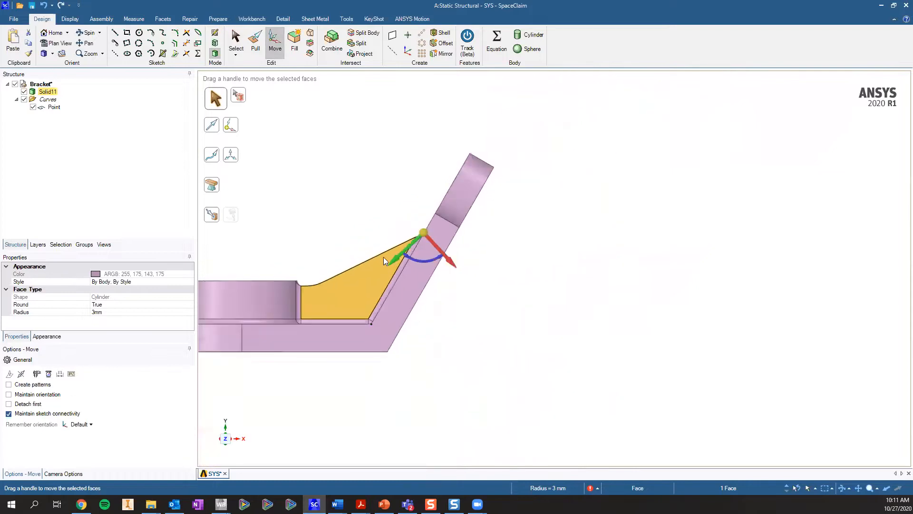
middle_click_drag(385, 250, 620, 197, "shift")
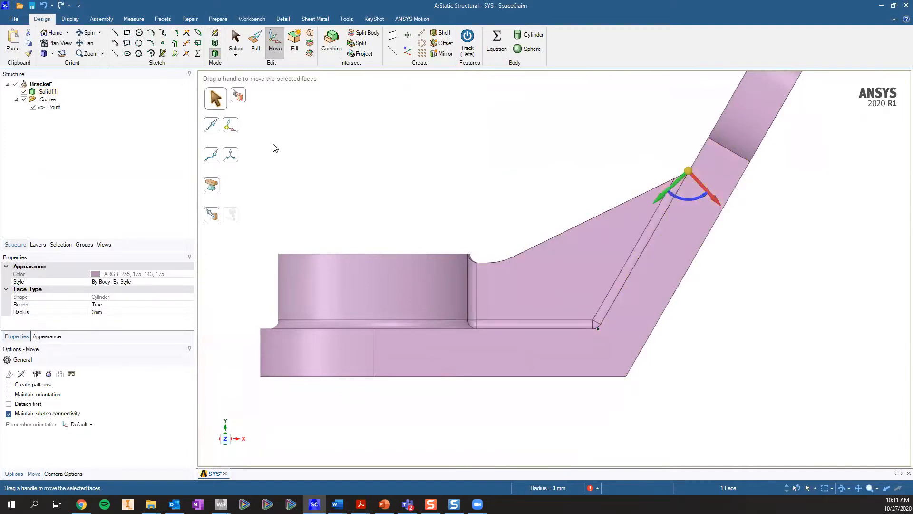
left_click(215, 128)
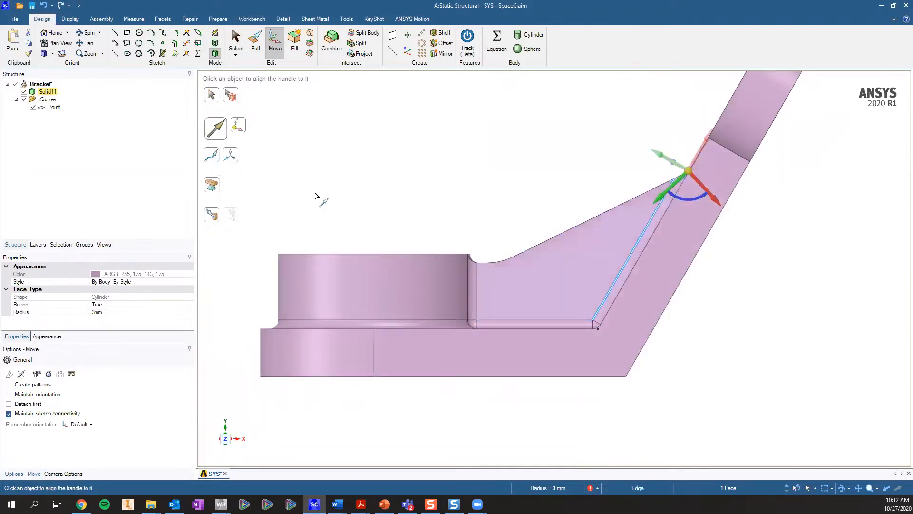
left_click(699, 258)
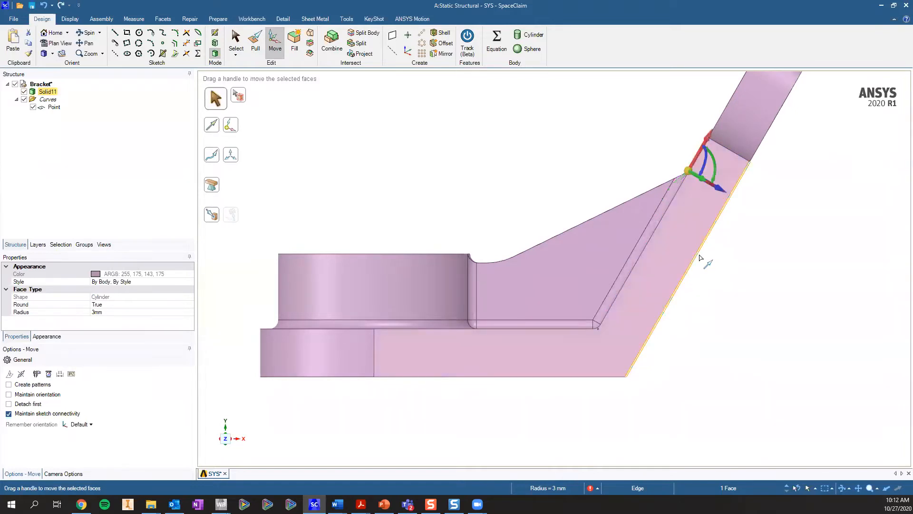
scroll(789, 155, "down", 1)
scroll(789, 155, "up", 1)
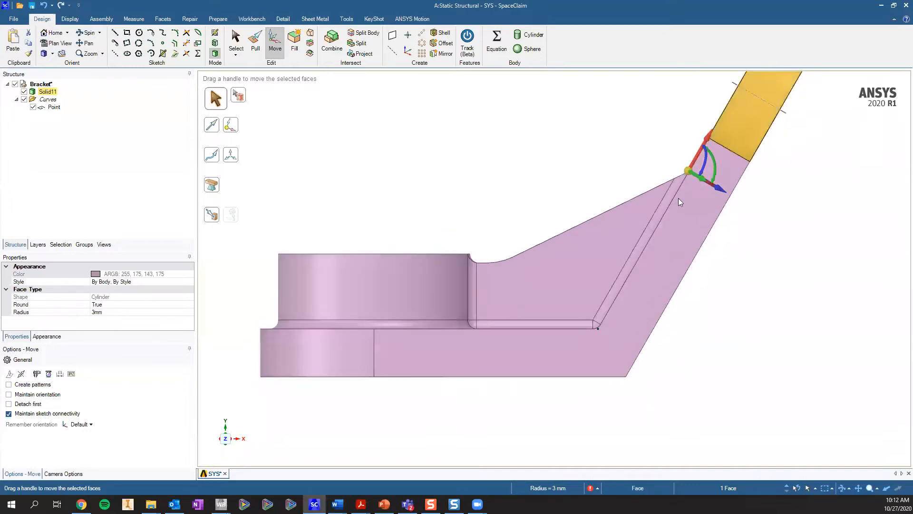
Add a ruler dimension along the slope from the gusset's tip face to the inner corner point and make it a driving dimension group.
left_click(707, 143)
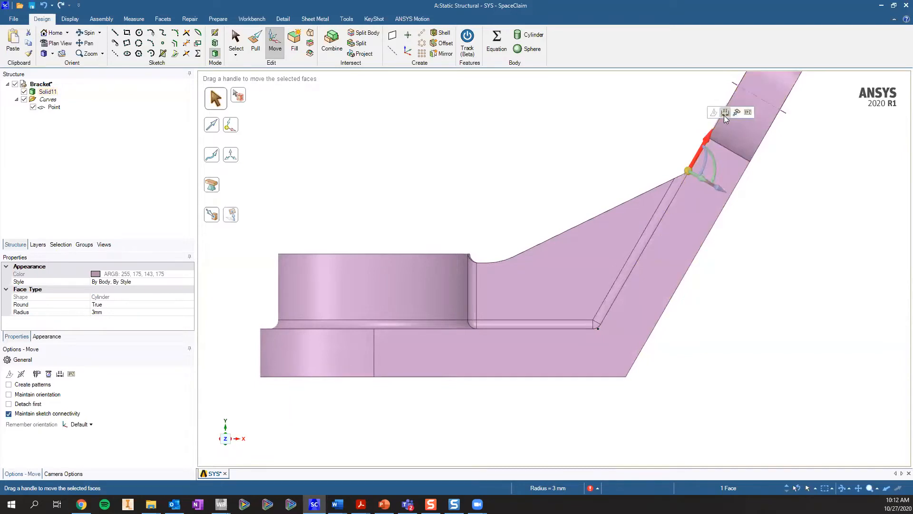
left_click(725, 114)
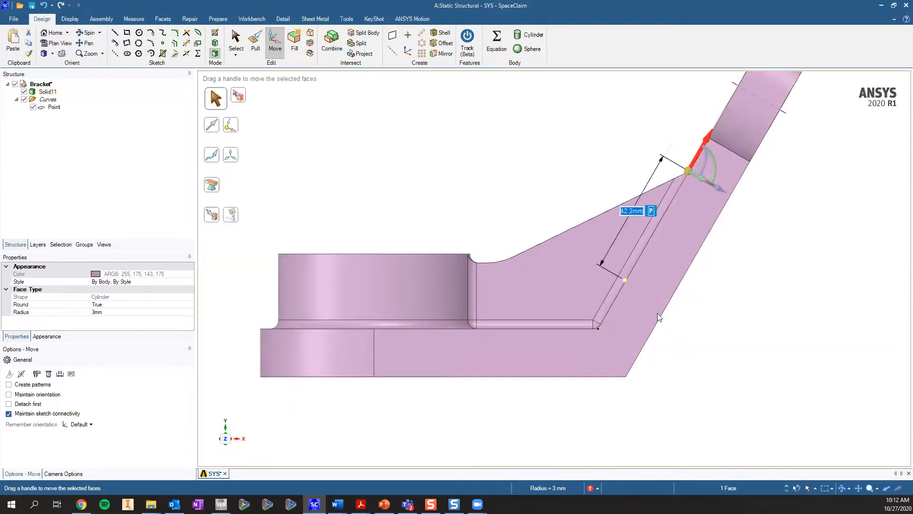
scroll(639, 332, "up", 5)
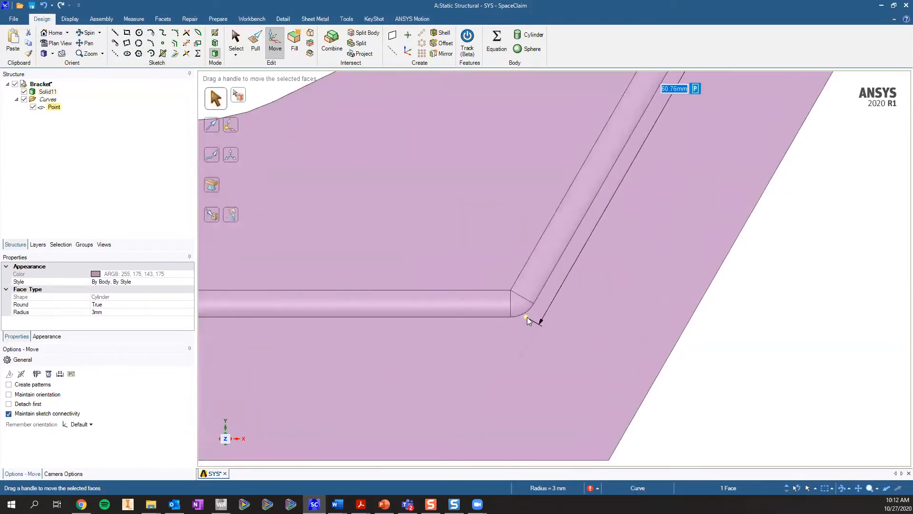
left_click(527, 317)
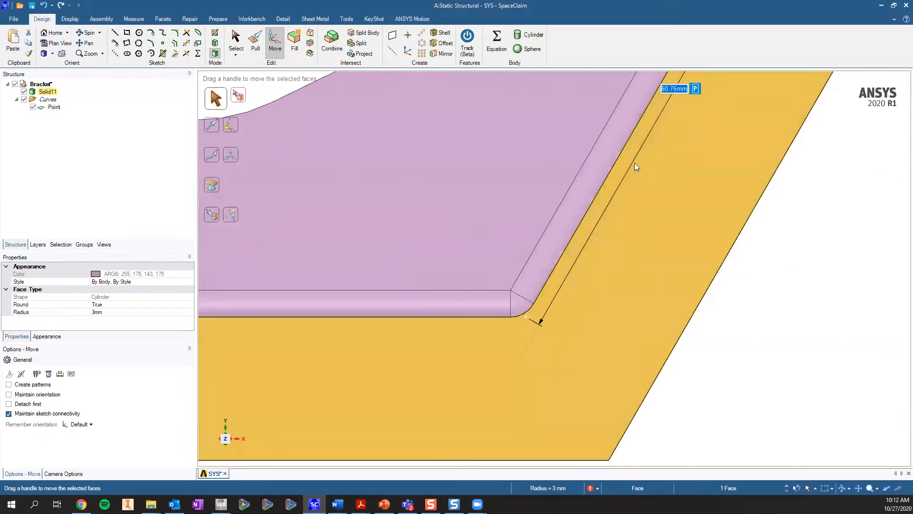
left_click(695, 90)
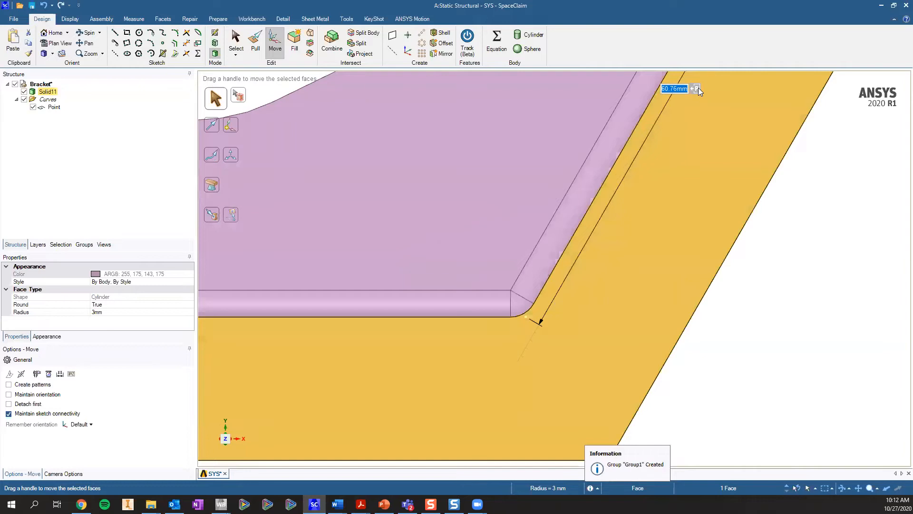
Rename the new driving dimension group for the gusset's length along the sloped arm as Height.
scroll(860, 221, "down", 5)
middle_click_drag(852, 204, 746, 302, "shift")
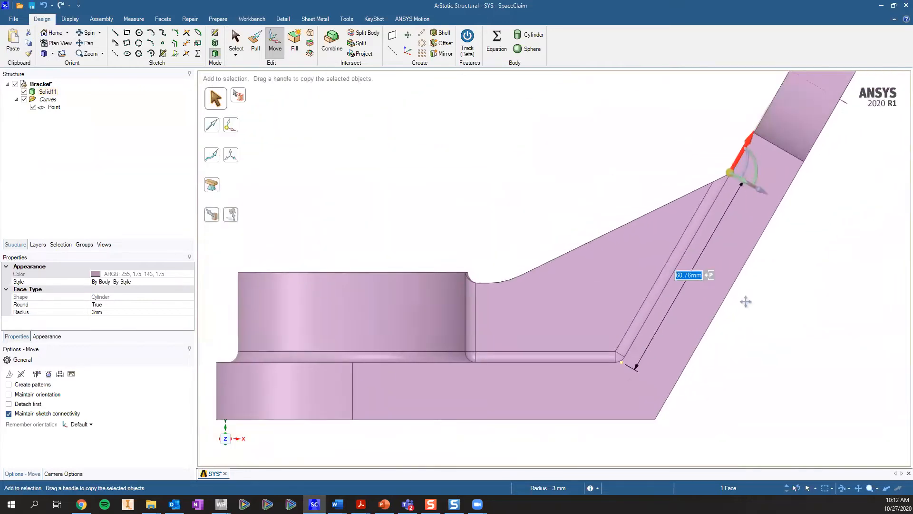
left_click(550, 187)
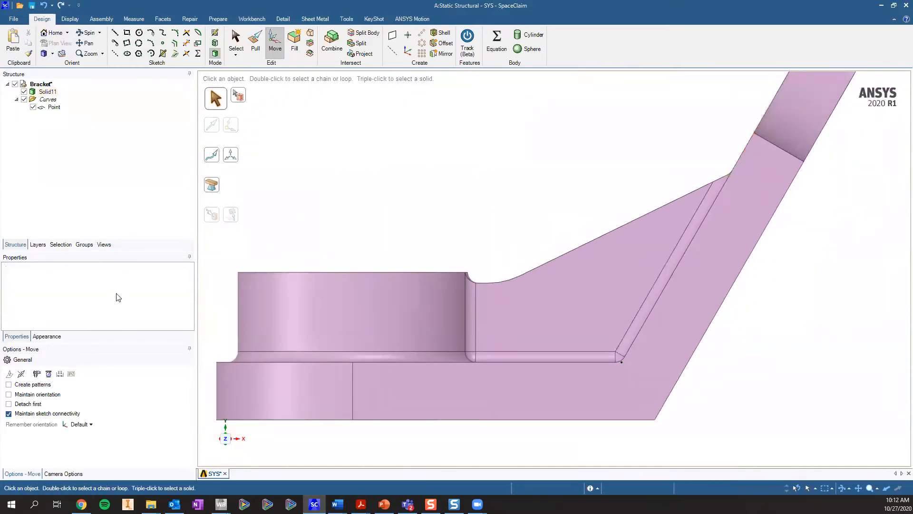
left_click(80, 245)
left_click(38, 135)
right_click(35, 136)
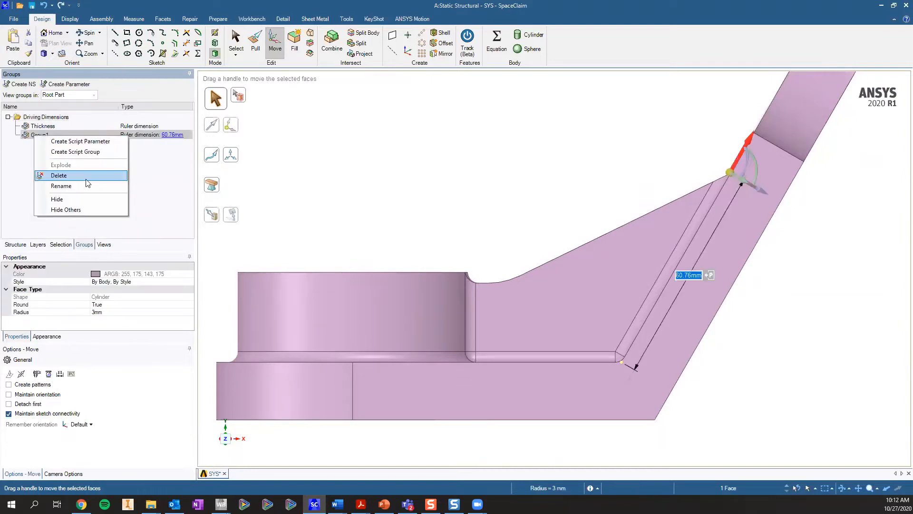
left_click(85, 185)
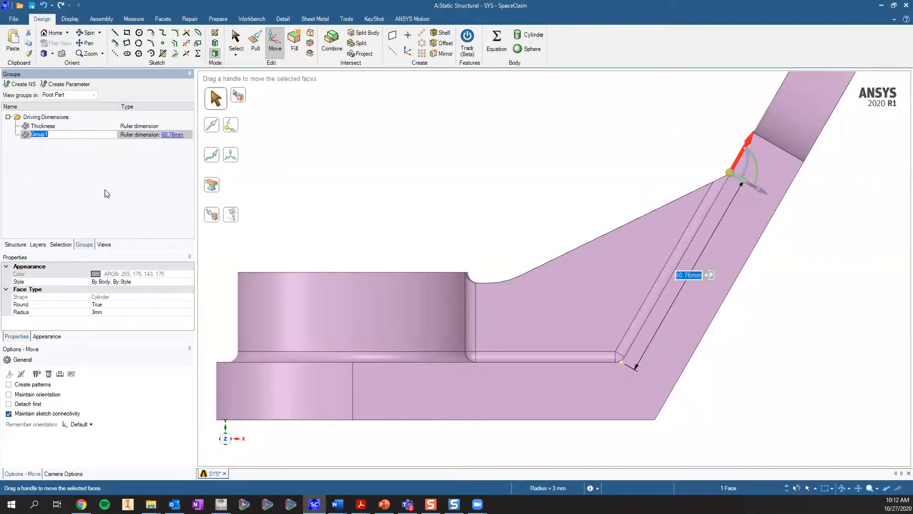
type("Hei")
key("Return")
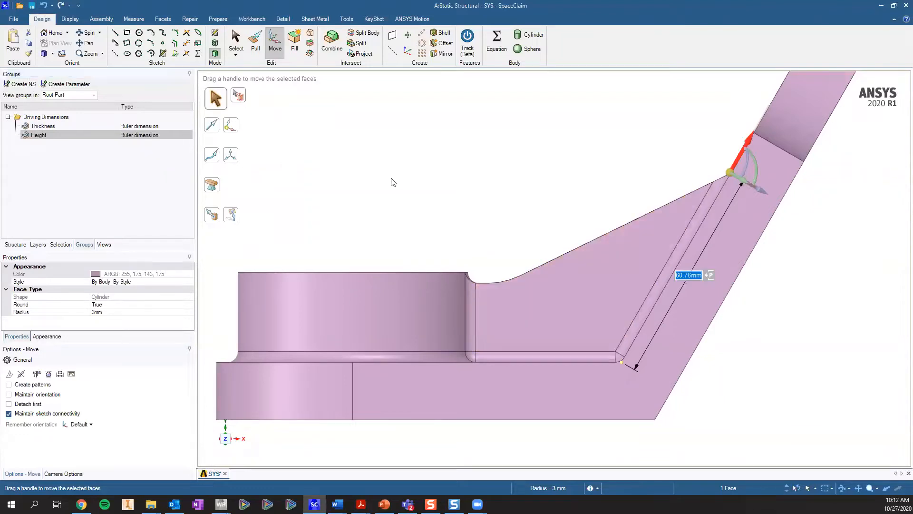
Set the Height driving dimension of the gusset to 70 mm.
key("Escape")
left_click(153, 138)
left_click(172, 135)
type("70")
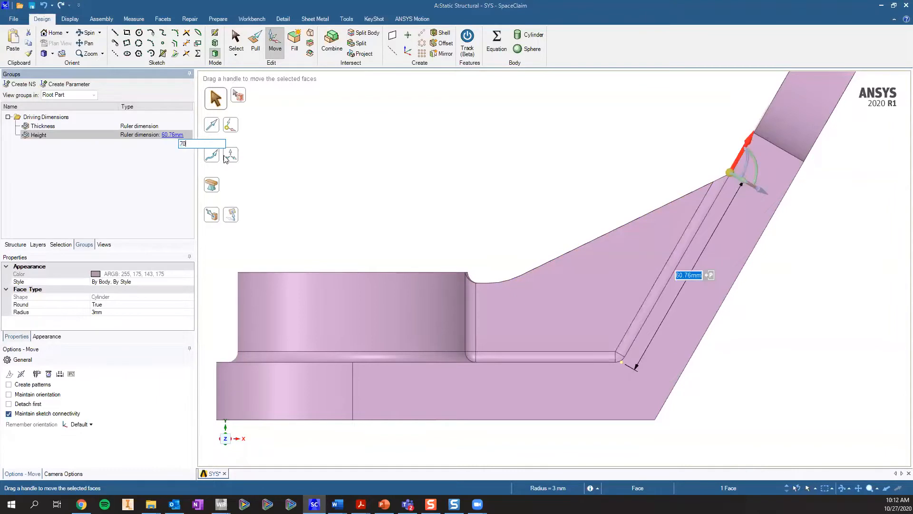
key("Return")
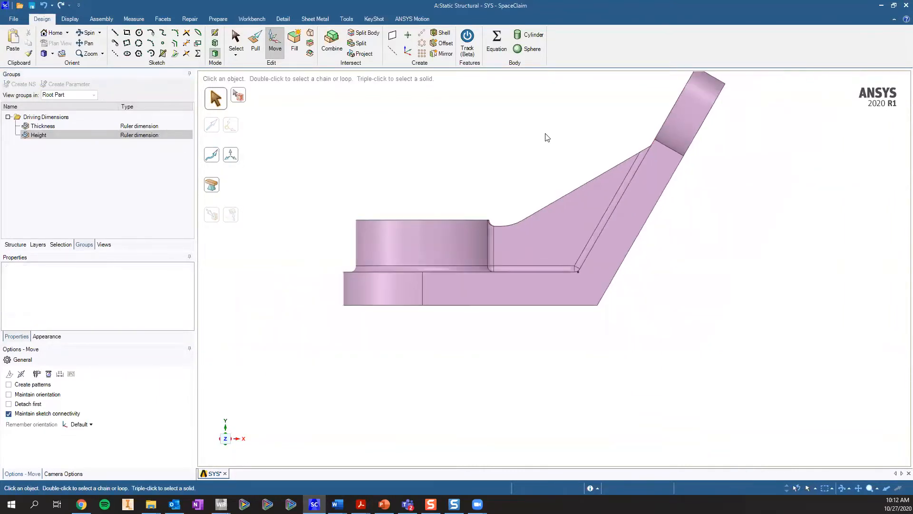
Set the Thickness driving dimension of the gusset to 5 mm and clear the face selection.
scroll(495, 139, "down", 2)
left_click(179, 128)
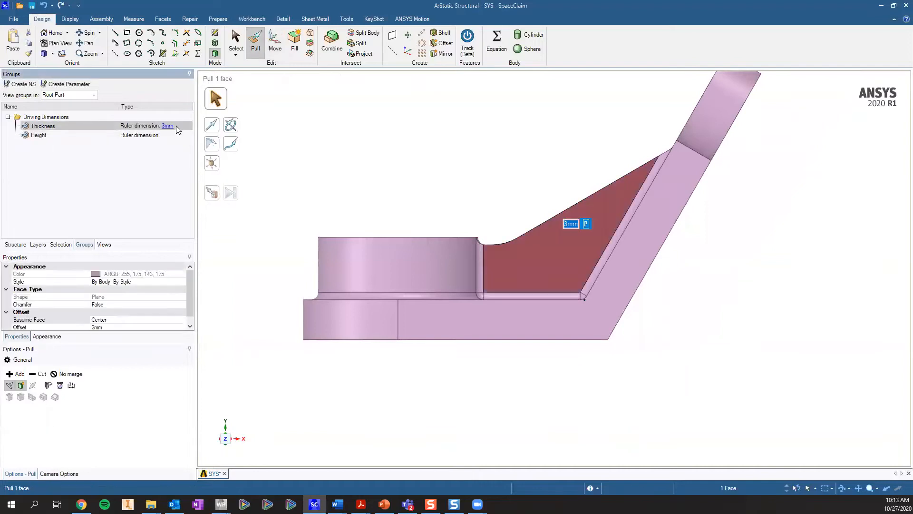
left_click(168, 127)
type("5")
key("Return")
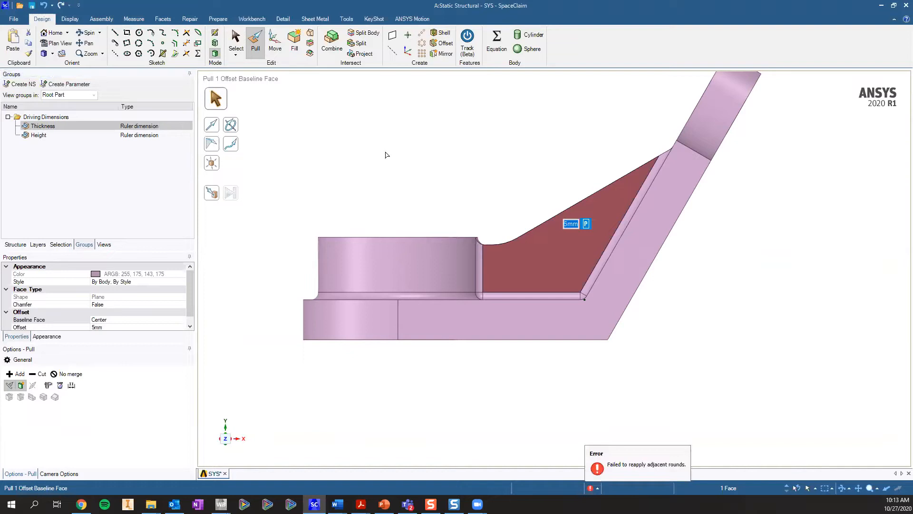
left_click(387, 154)
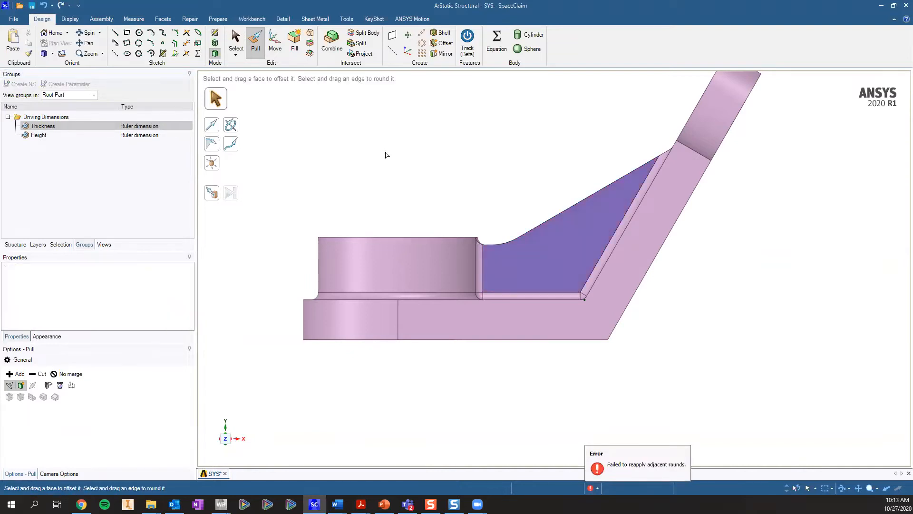
middle_click_drag(545, 147, 746, 117)
Return from the geometry editor to Workbench and open the Static Structural system's Model for editing in Mechanical.
key("s")
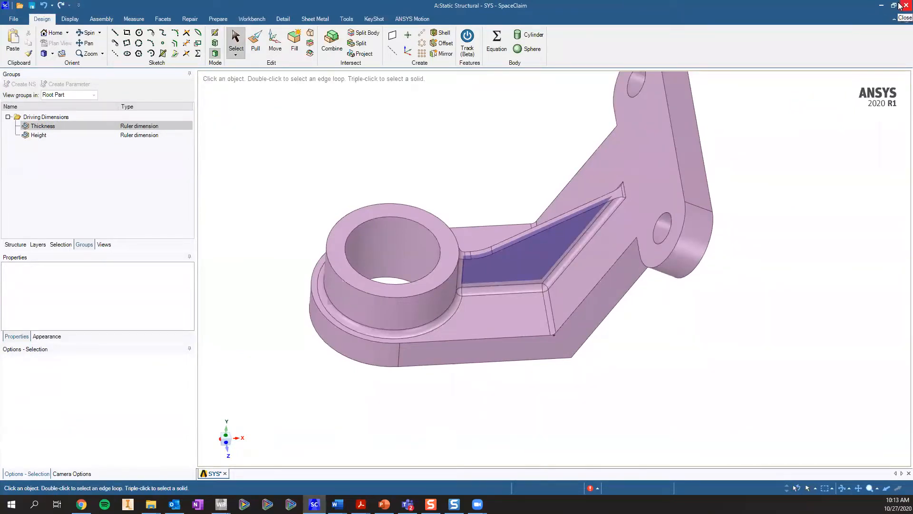
key("ctrl+s")
key("alt+Tab")
left_click(174, 121)
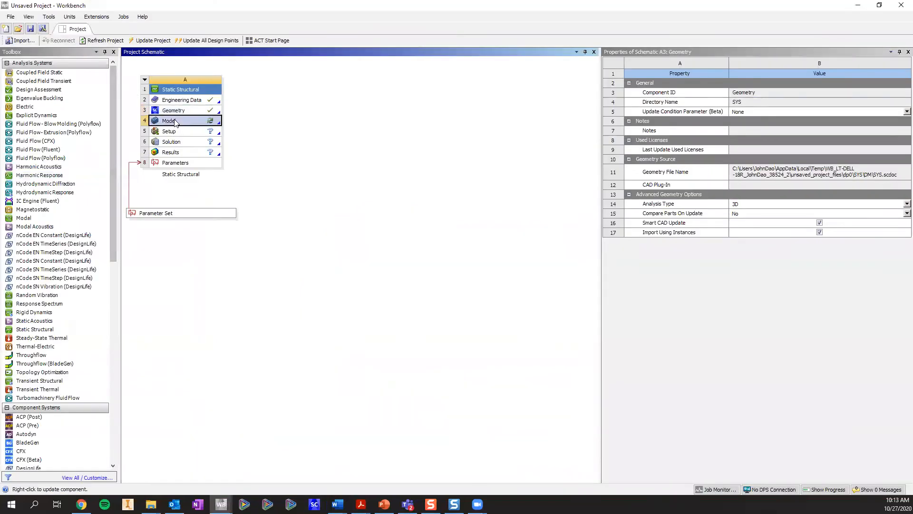
right_click(174, 120)
left_click(223, 125)
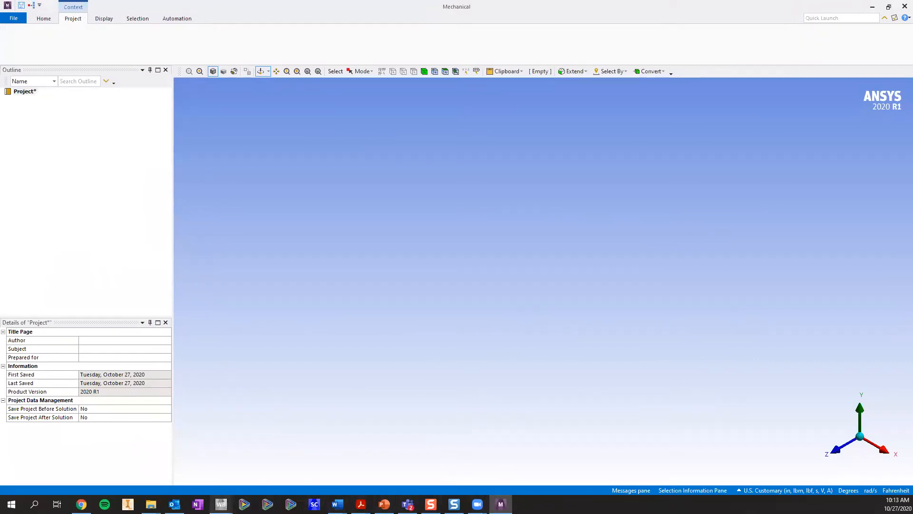
Inspect the Parameter Set's properties in the Workbench project schematic and switch back to Mechanical.
mouse_move(221, 504)
left_click(226, 465)
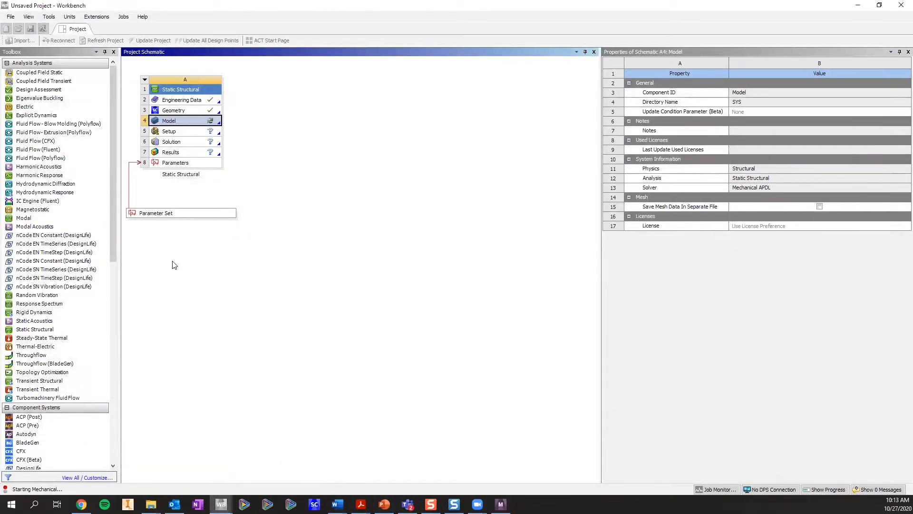
left_click(166, 213)
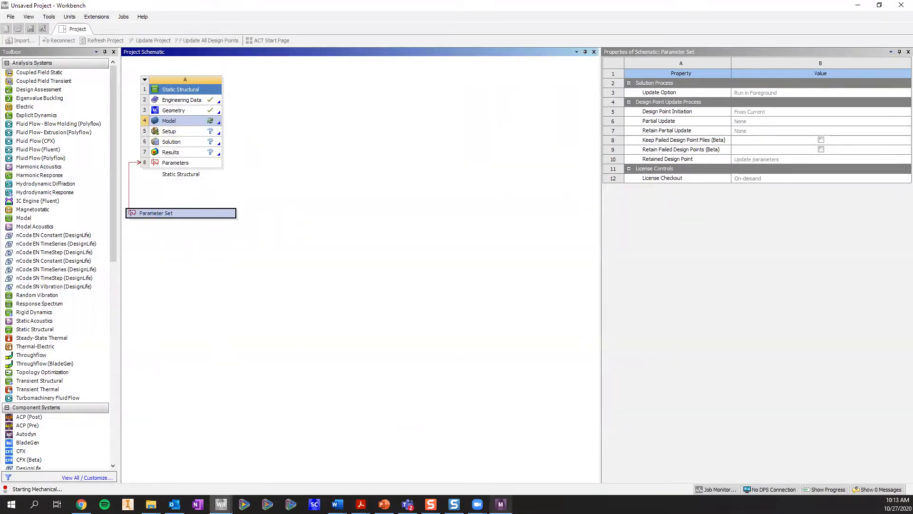
left_click(492, 456)
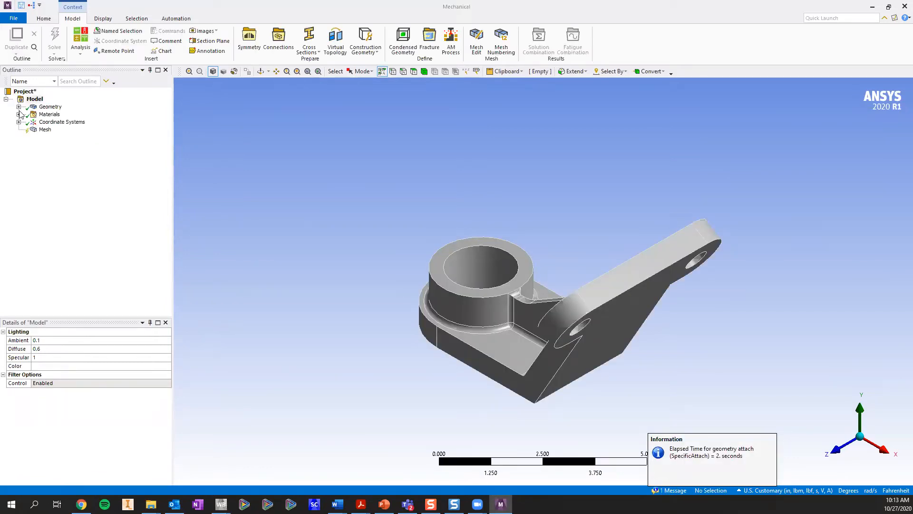
Generate the bracket's mesh using the default mesh settings.
left_click(45, 130)
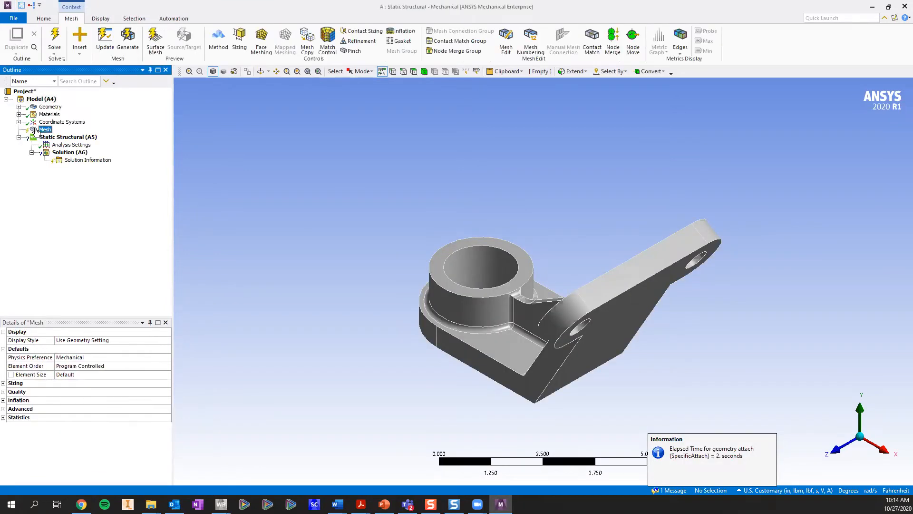
right_click(36, 131)
left_click(91, 156)
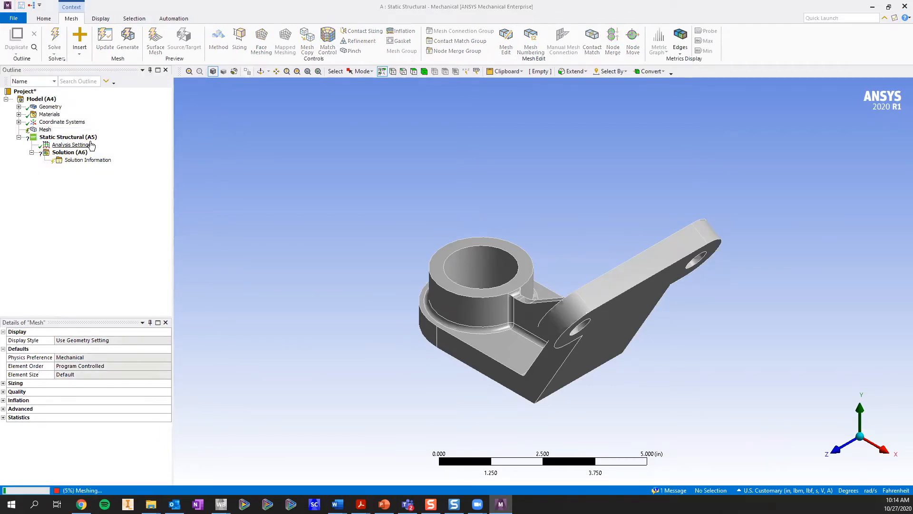
Add a Fixed Support to the static structural analysis, scoped to the cylindrical faces of the two mounting holes in the sloped arm.
left_click(68, 137)
right_click(68, 137)
mouse_move(140, 145)
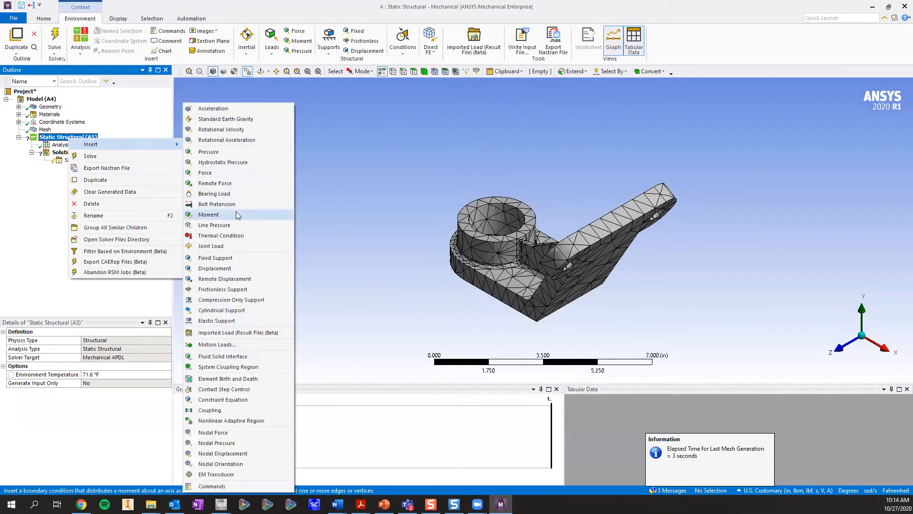
left_click(236, 258)
middle_click_drag(626, 243, 641, 180)
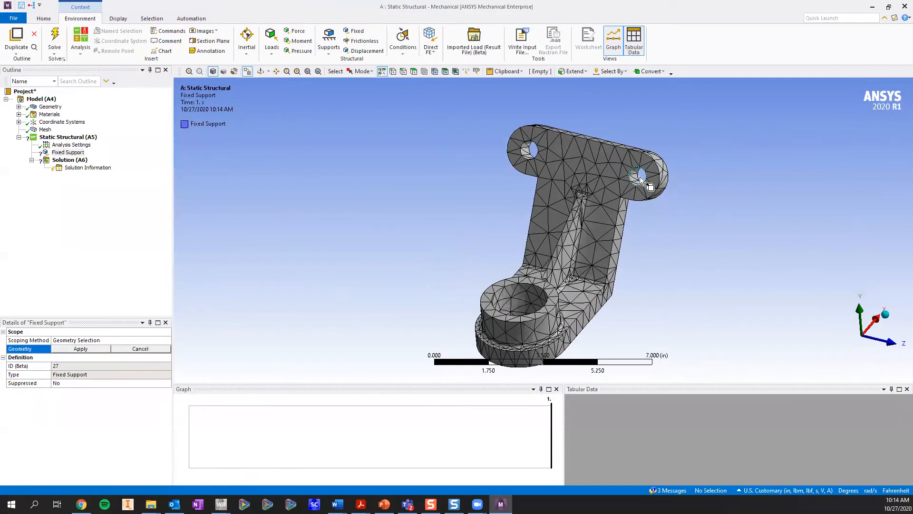
left_click(413, 72)
left_click(526, 151)
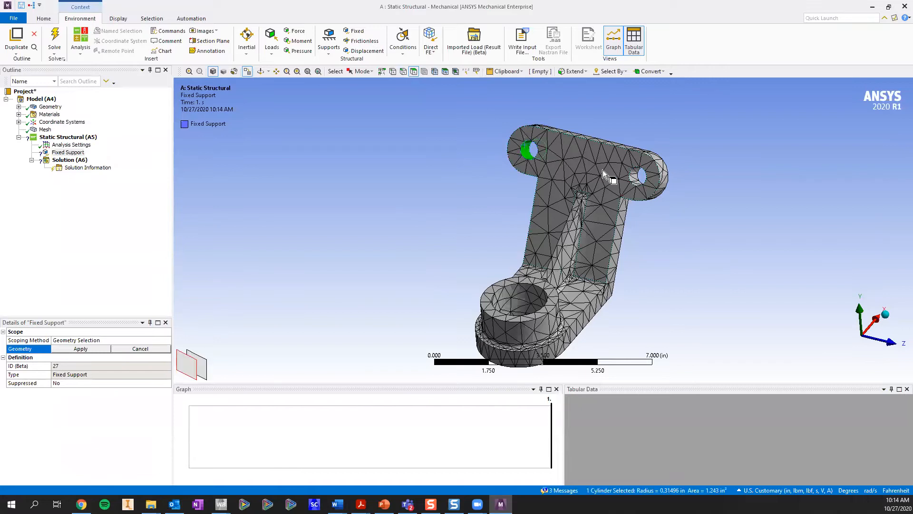
left_click(640, 177, "ctrl")
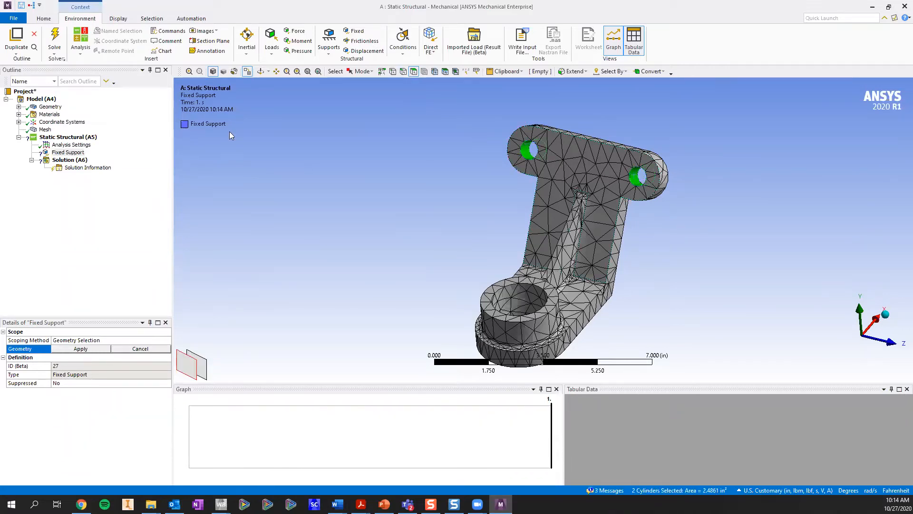
left_click(102, 350)
Add a Frictionless Support scoped to the large flat back face of the sloped arm.
right_click(53, 139)
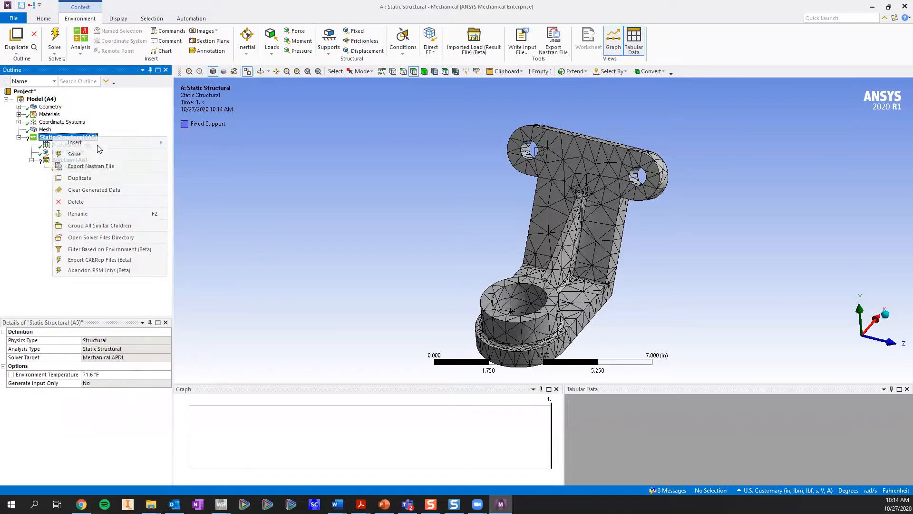
mouse_move(124, 142)
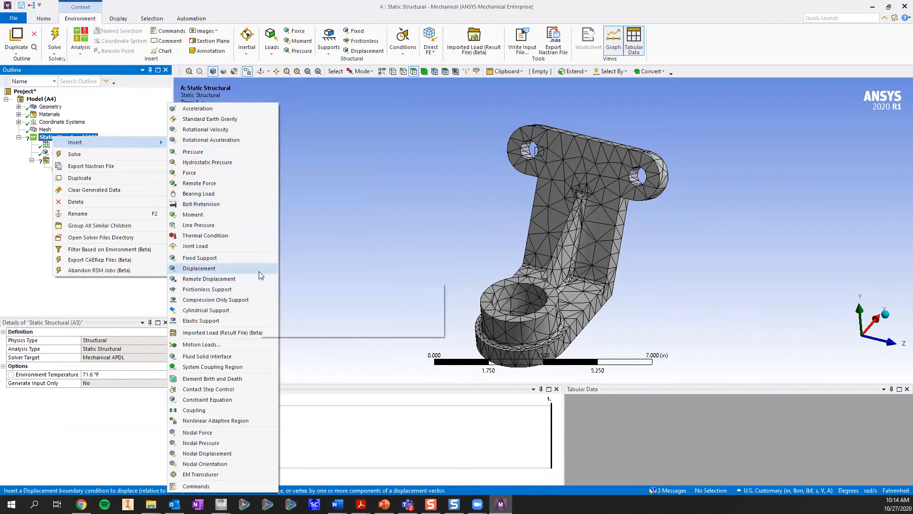
left_click(207, 289)
middle_click_drag(540, 261, 610, 200)
left_click(609, 202)
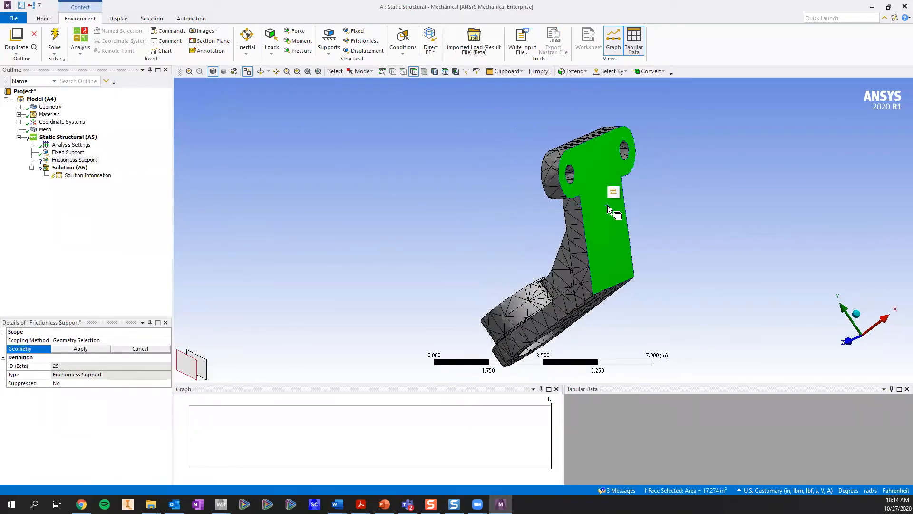
left_click(57, 350)
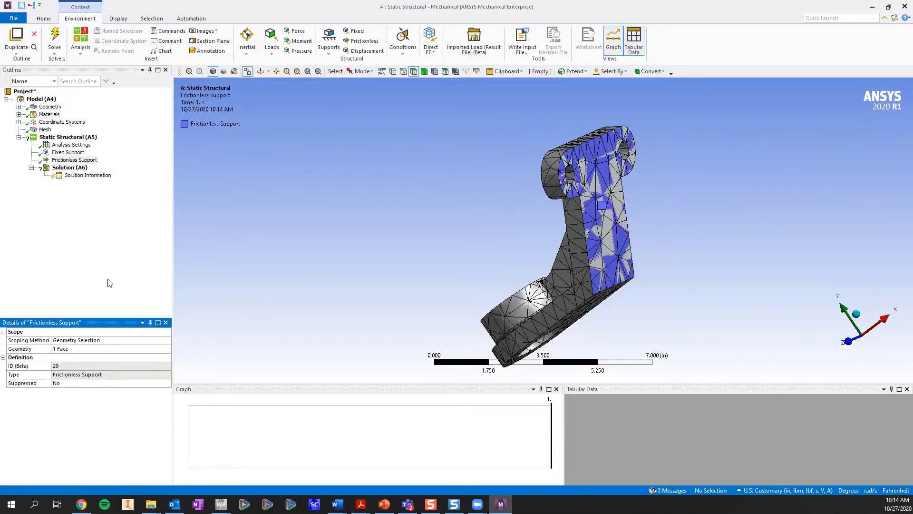
Add a Force scoped to the ring-shaped top face of the cylindrical boss and set its magnitude to 2000 lbf.
left_click(68, 139)
right_click(68, 139)
mouse_move(118, 147)
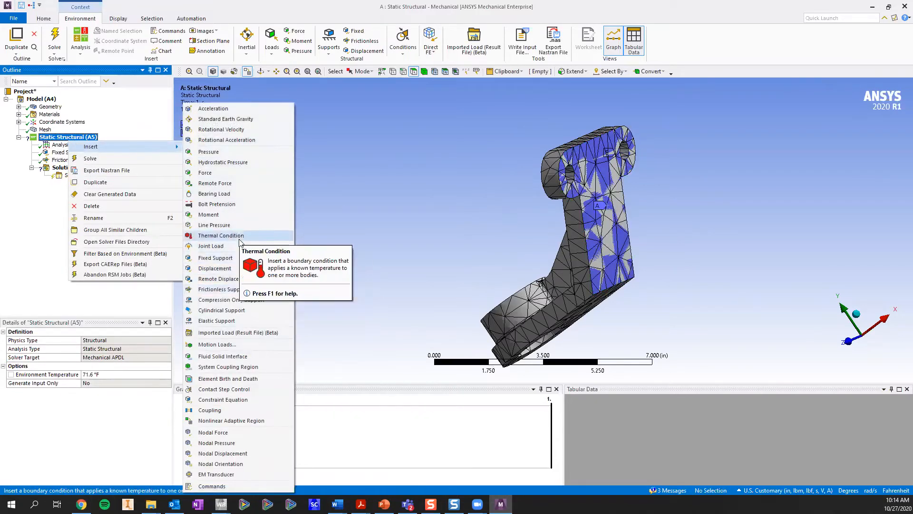
left_click(205, 173)
middle_click_drag(546, 249, 470, 246)
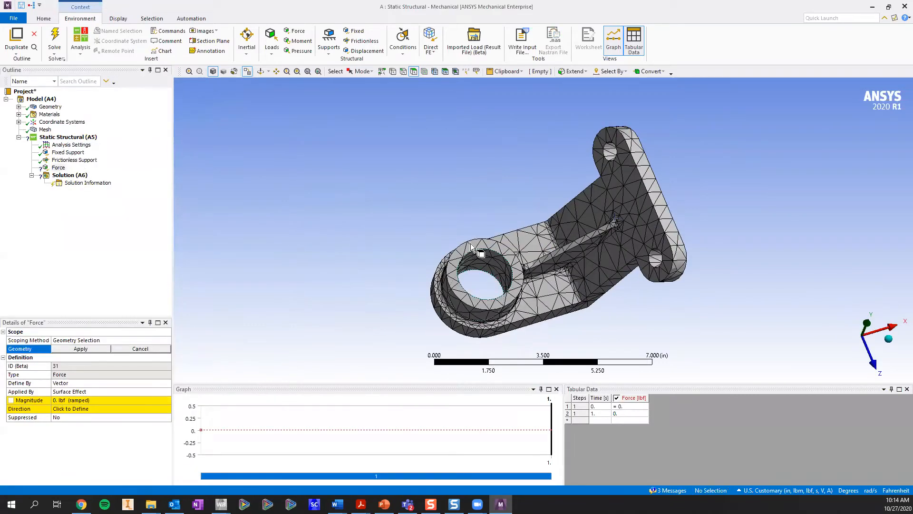
left_click(471, 246)
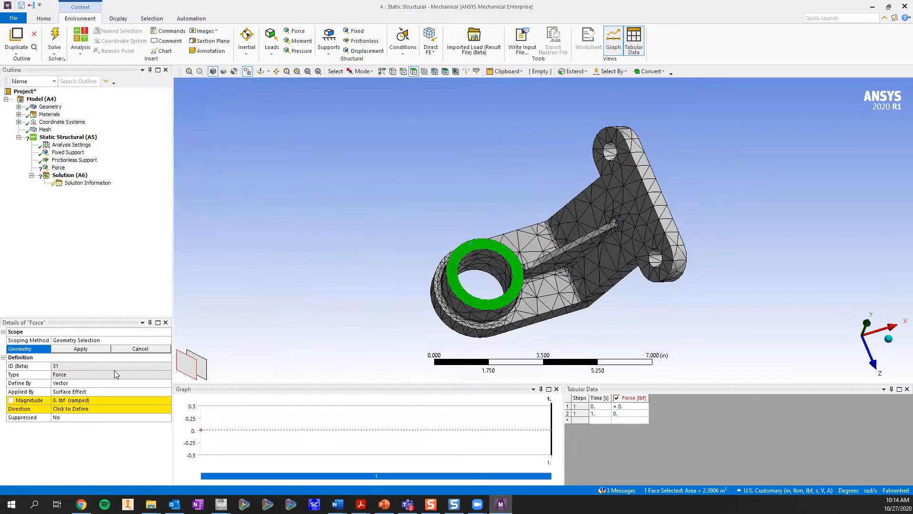
left_click(78, 350)
left_click(102, 403)
type("200")
key("Return")
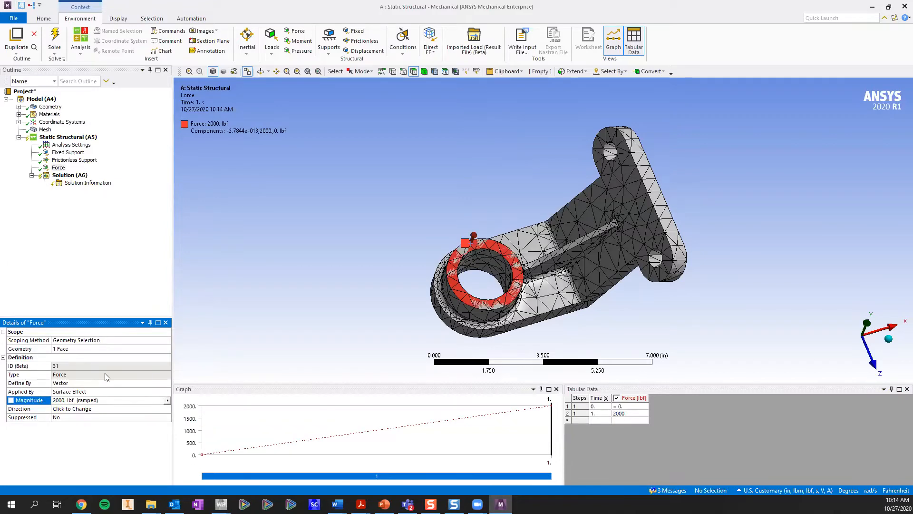
Reverse the direction of the force on the boss's ring face so that it acts downward along negative Y.
middle_click_drag(407, 244, 495, 246)
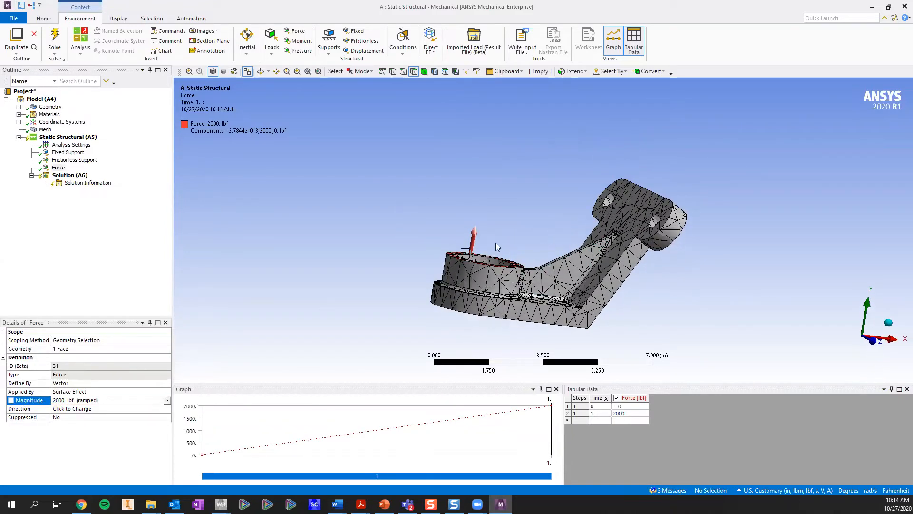
left_click(874, 339)
scroll(490, 251, "up", 2)
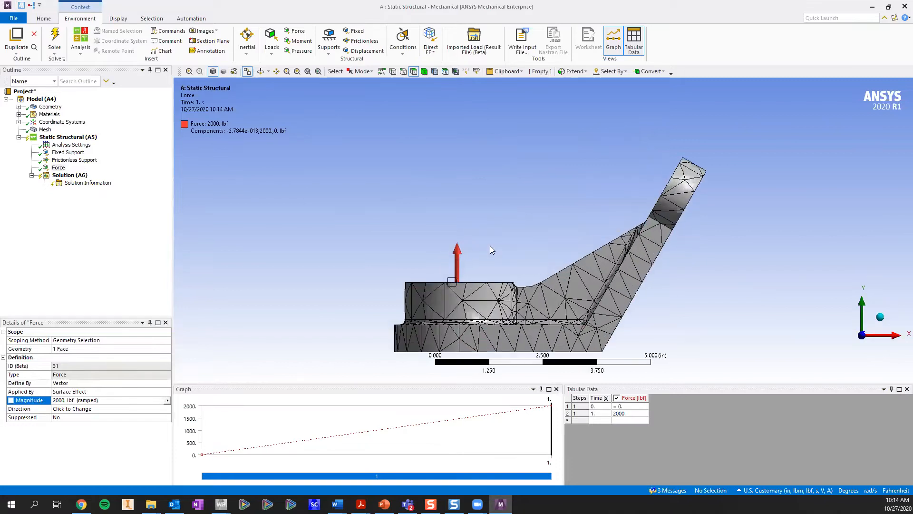
middle_click_drag(458, 265, 460, 289)
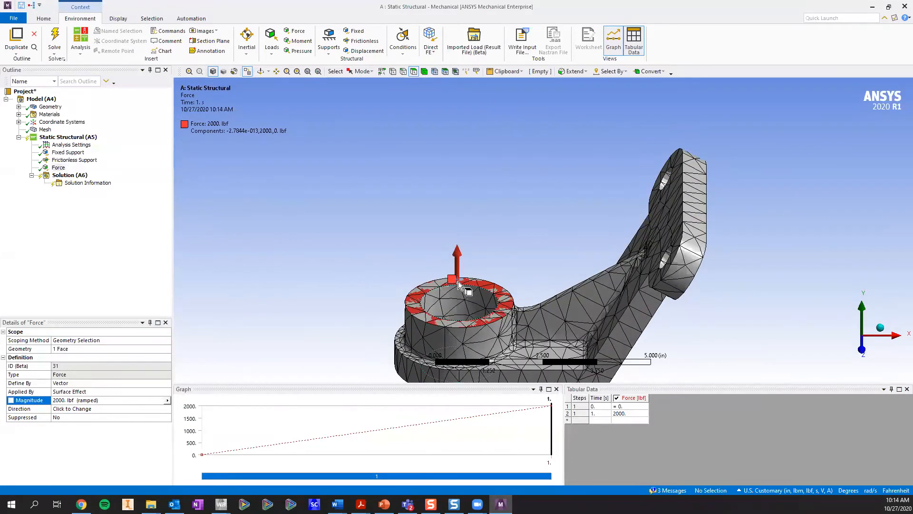
left_click(100, 409)
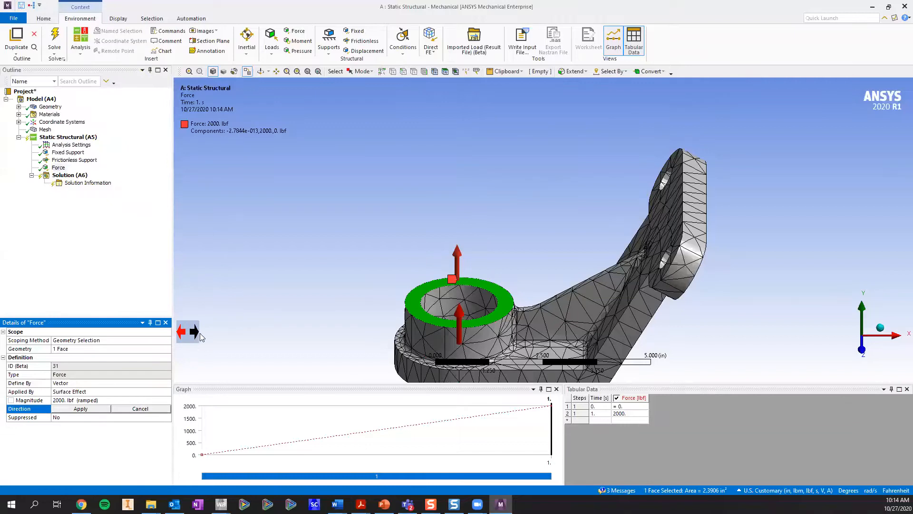
left_click(184, 335)
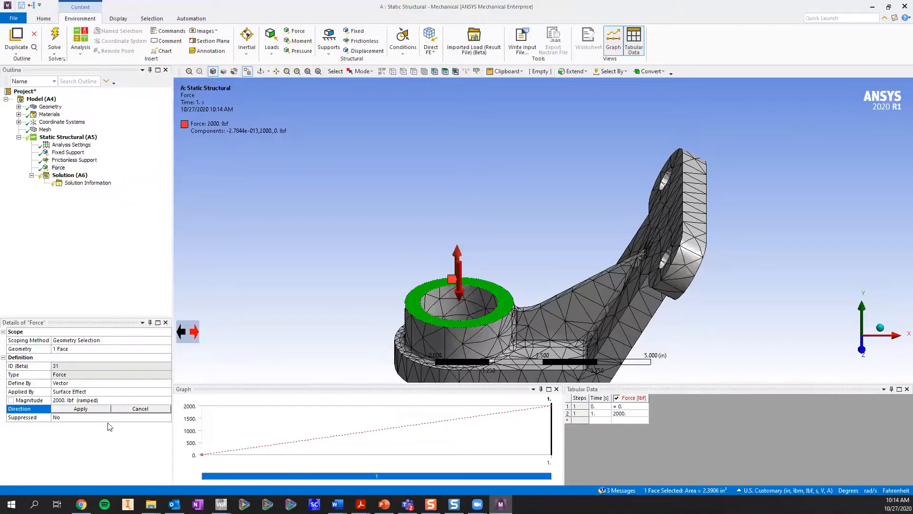
left_click(94, 411)
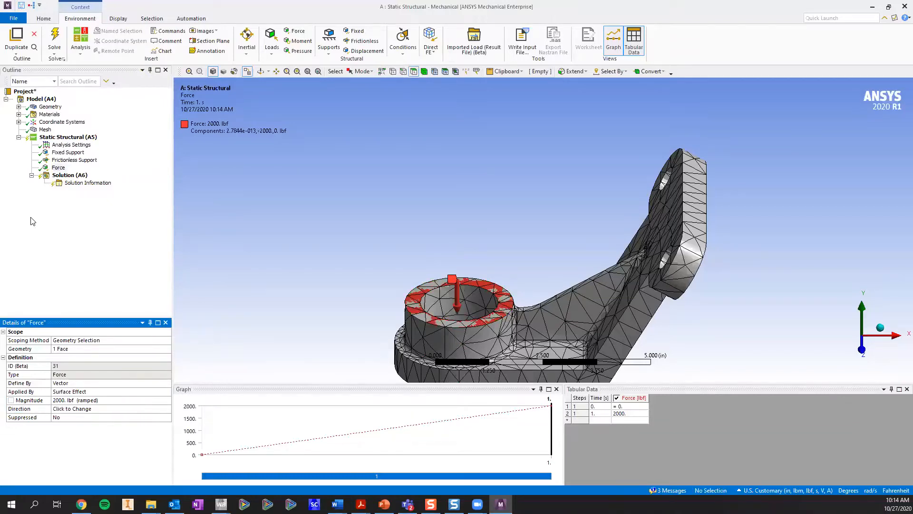
Add Equivalent (von-Mises) Stress and Total Deformation results for all bodies to the static structural solution.
right_click(67, 178)
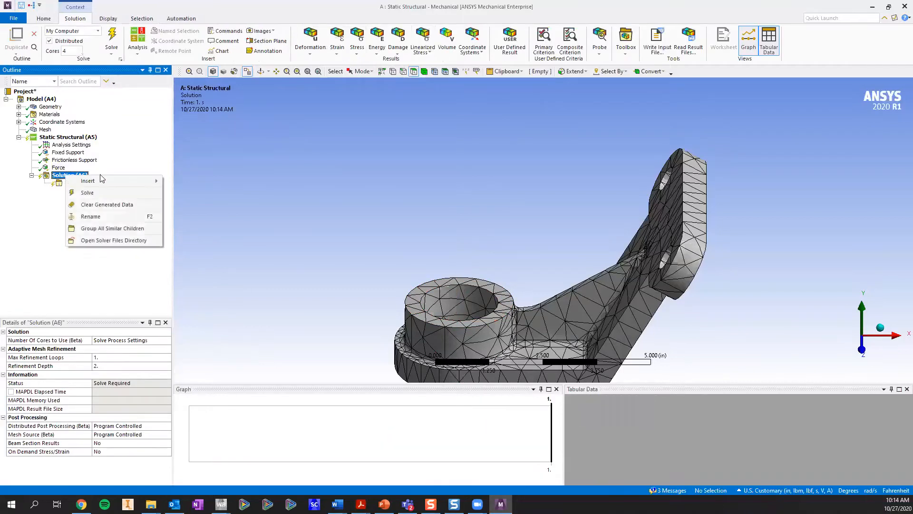
mouse_move(105, 181)
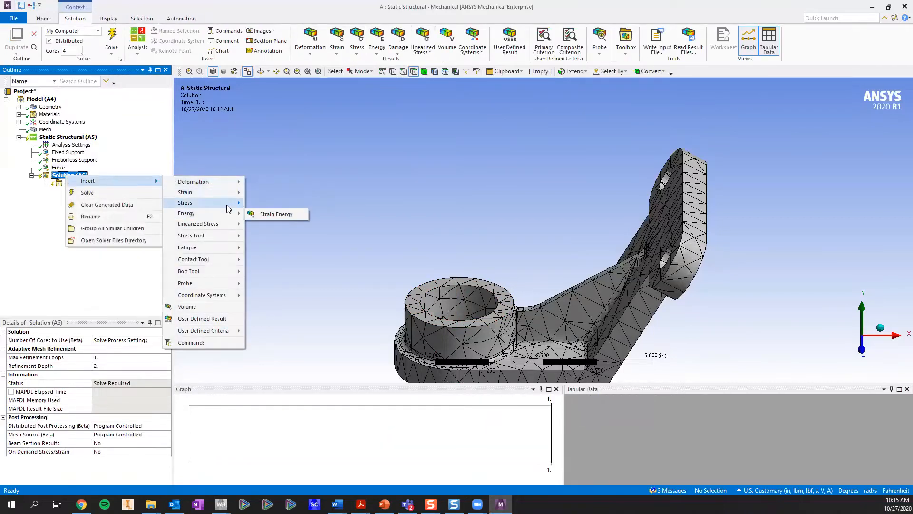
mouse_move(223, 203)
left_click(273, 204)
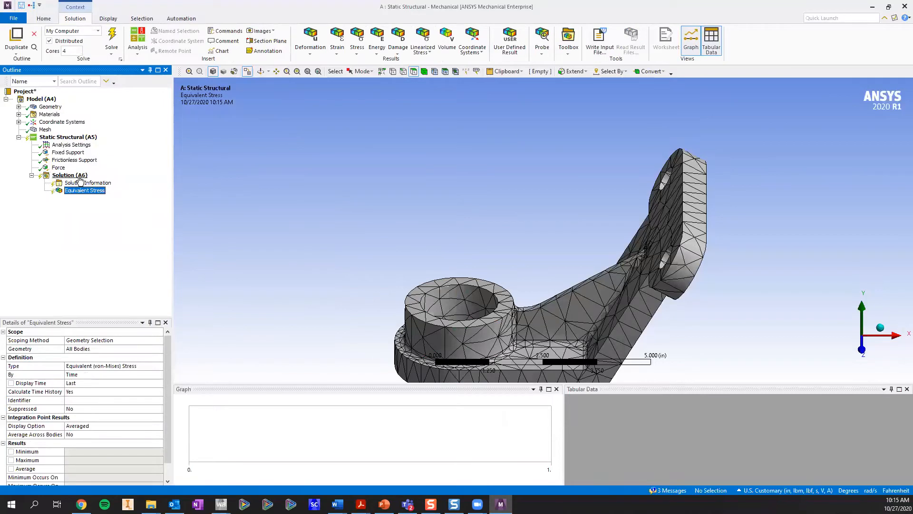
right_click(80, 176)
mouse_move(153, 184)
mouse_move(227, 186)
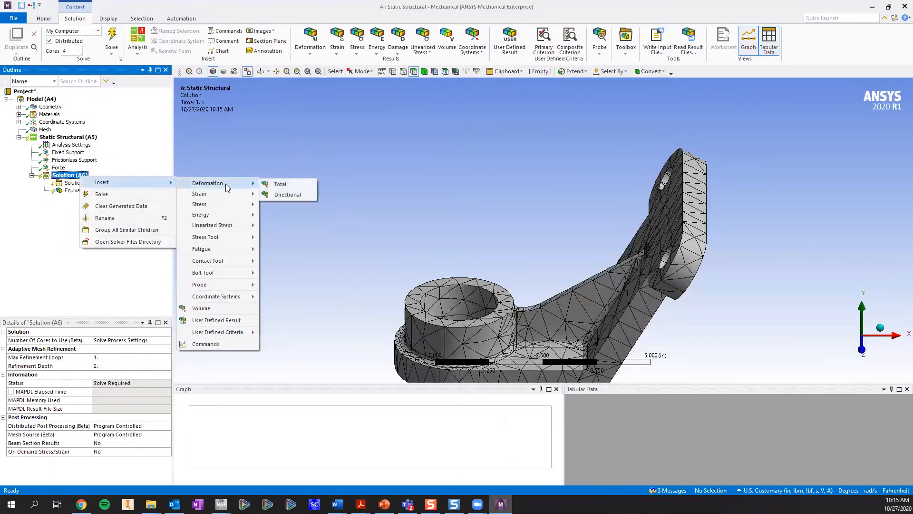
left_click(280, 187)
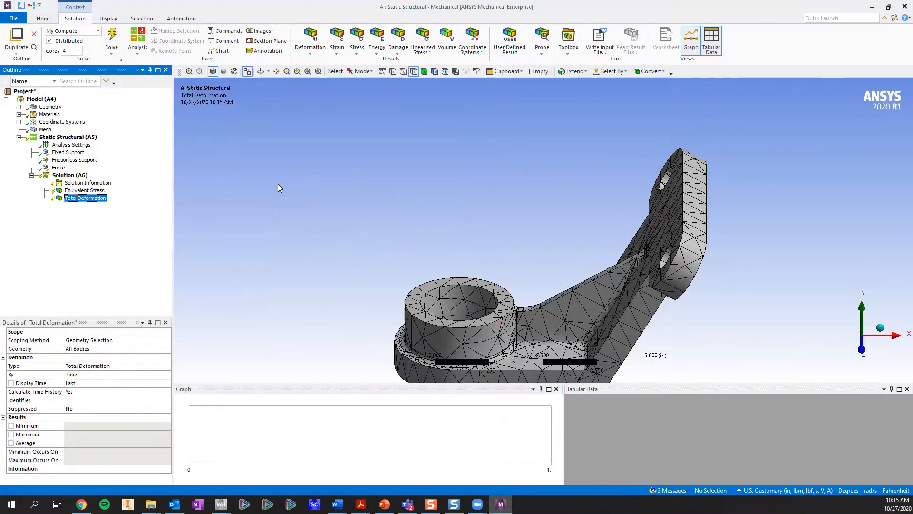
Add a Max Equivalent Stress tool to the solution and open its Safety Factor result.
right_click(83, 178)
mouse_move(125, 183)
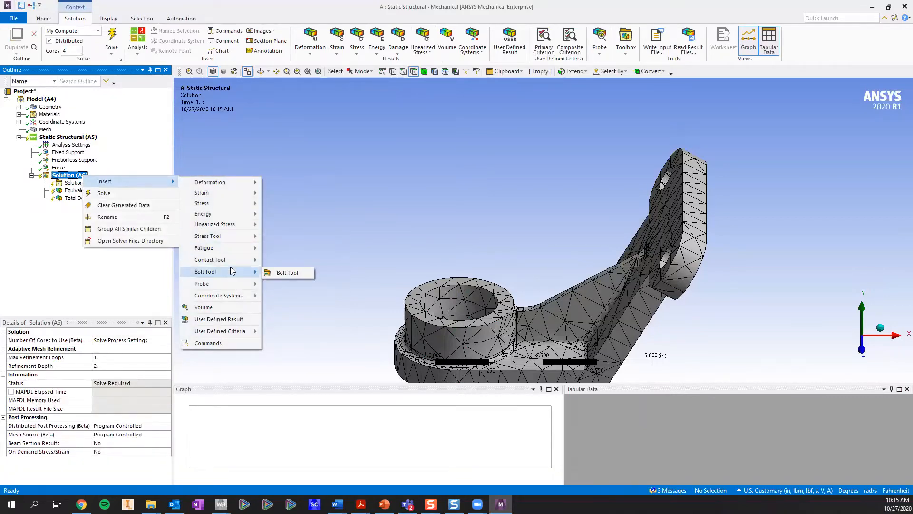
mouse_move(232, 237)
left_click(299, 239)
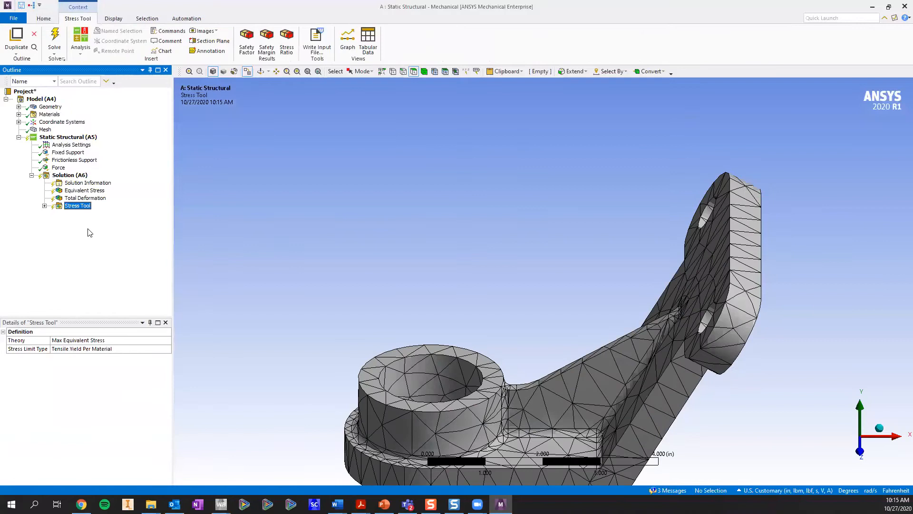
left_click(45, 206)
left_click(70, 213)
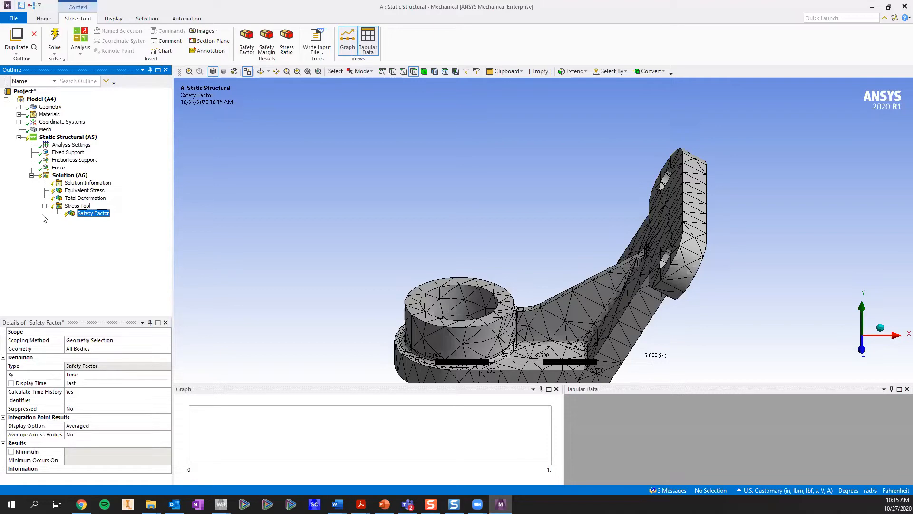
Mark the geometry's mass as an output parameter.
left_click(31, 130)
left_click(47, 107)
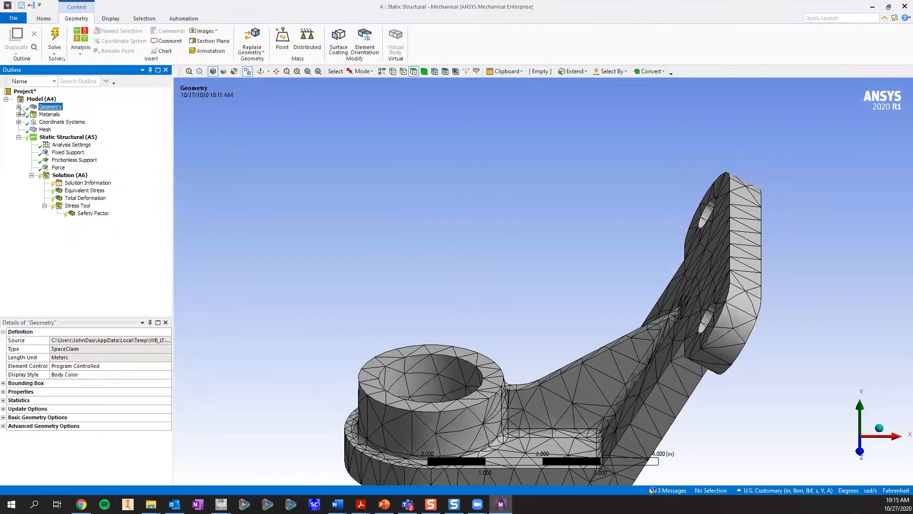
left_click(20, 108)
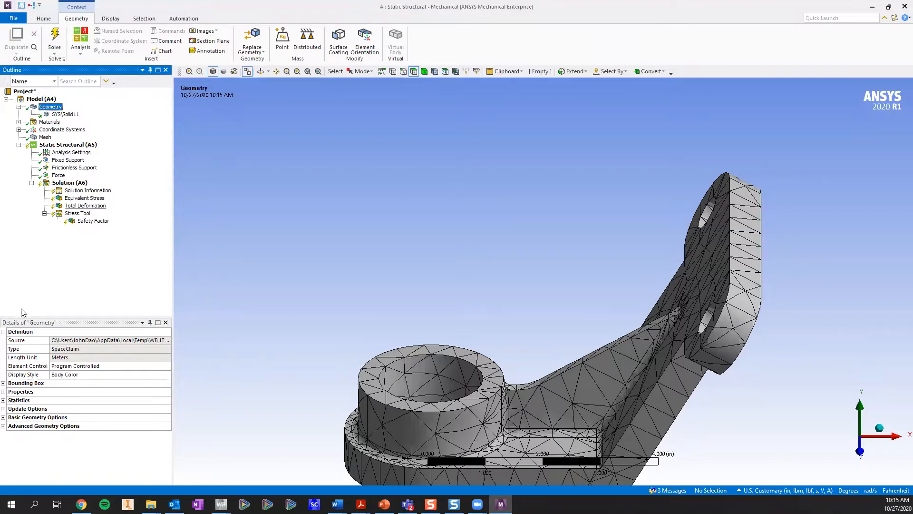
left_click(4, 392)
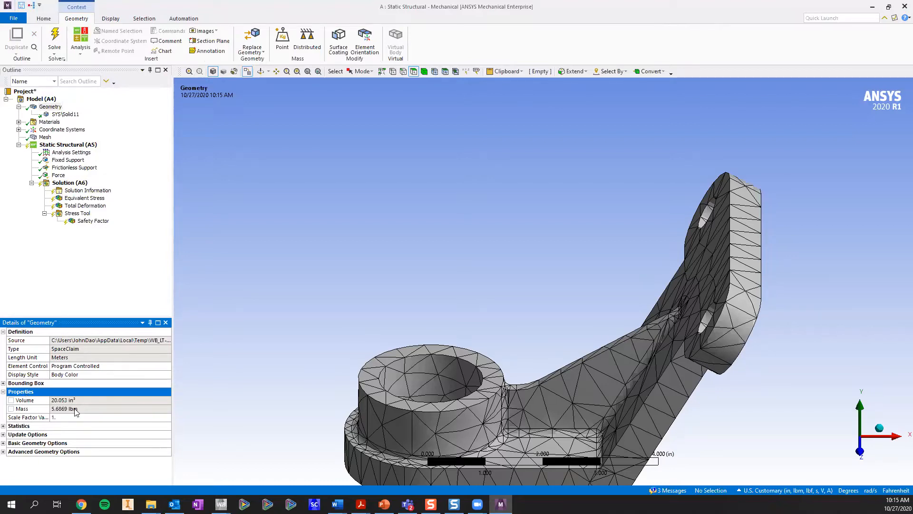
left_click(52, 107)
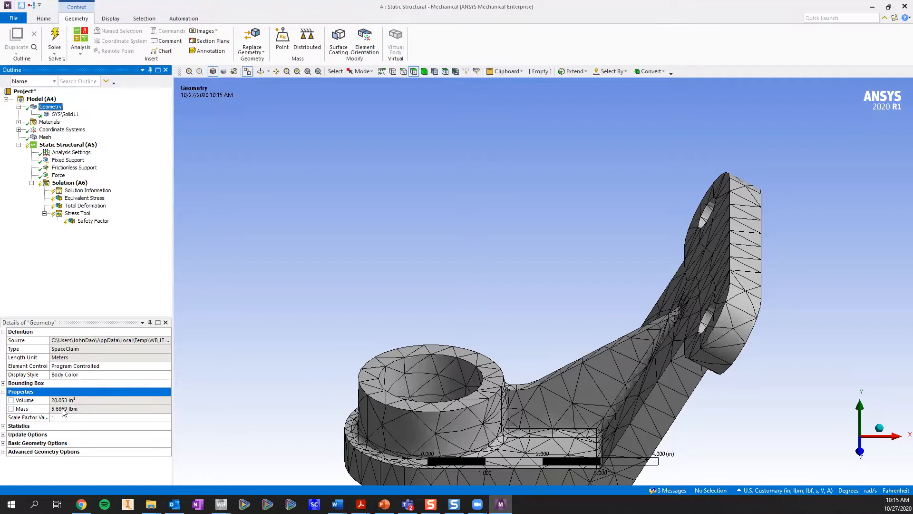
left_click(11, 409)
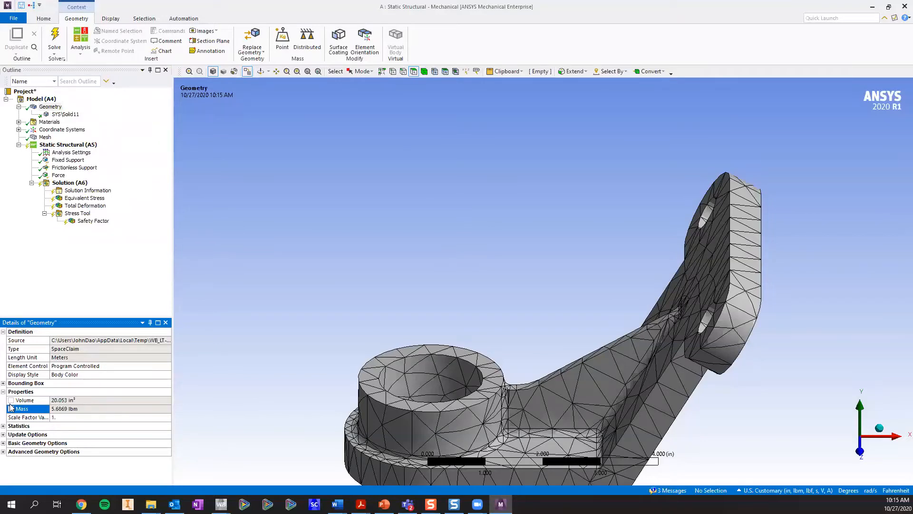
Mark the maximum value of the Equivalent Stress result as an output parameter.
left_click(93, 198)
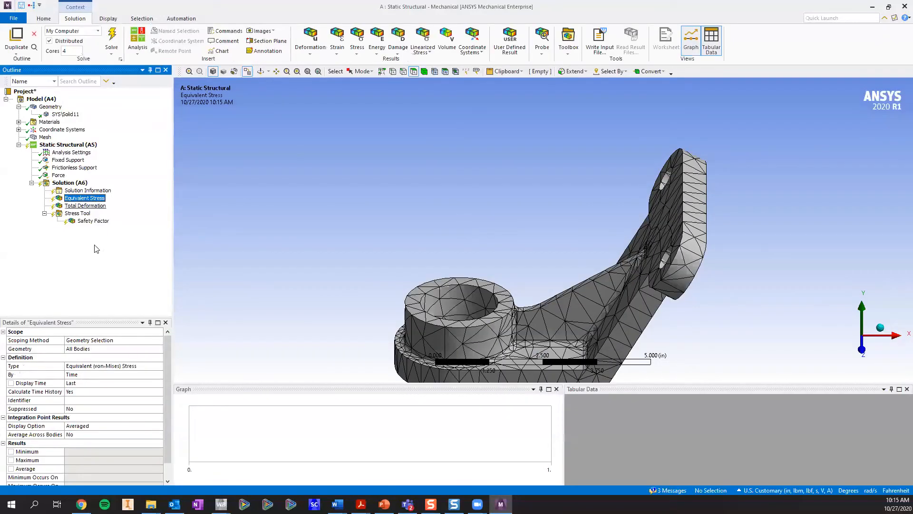
scroll(77, 412, "down", 1)
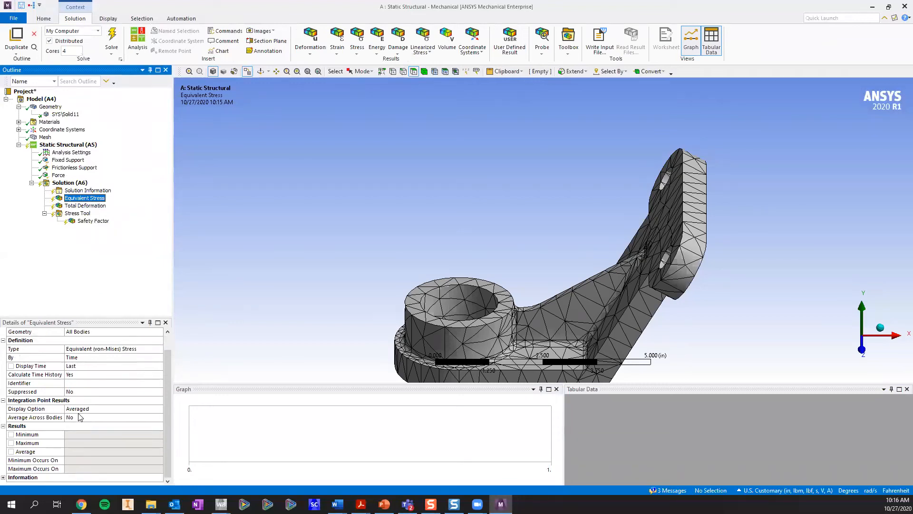
left_click(13, 445)
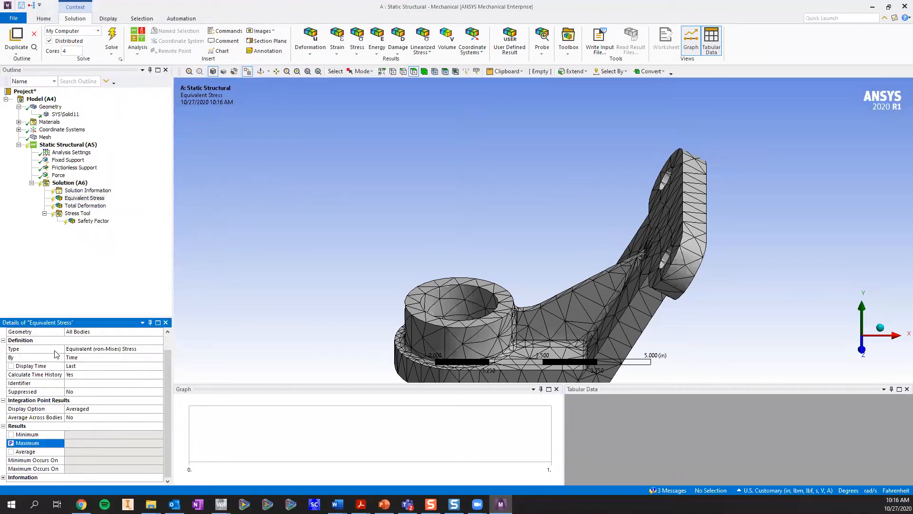
Mark the Total Deformation maximum and the Safety Factor minimum as output parameters.
left_click(88, 205)
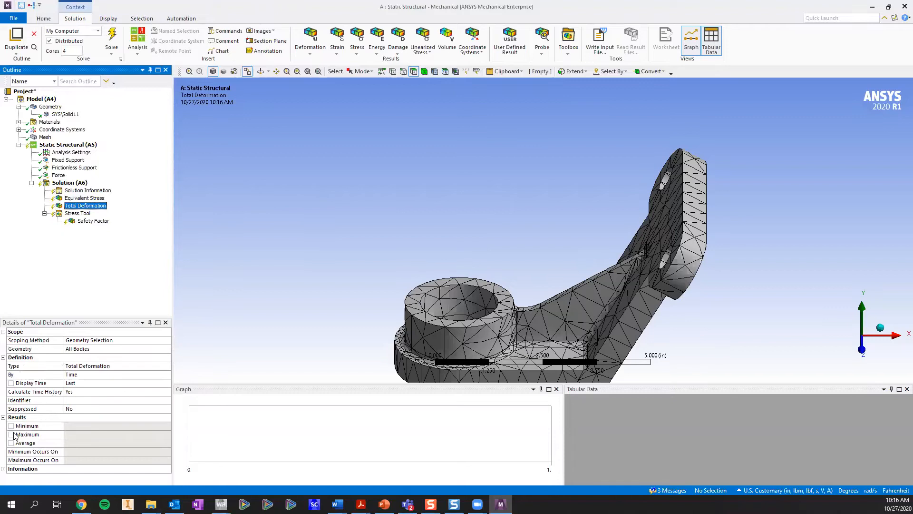
left_click(95, 221)
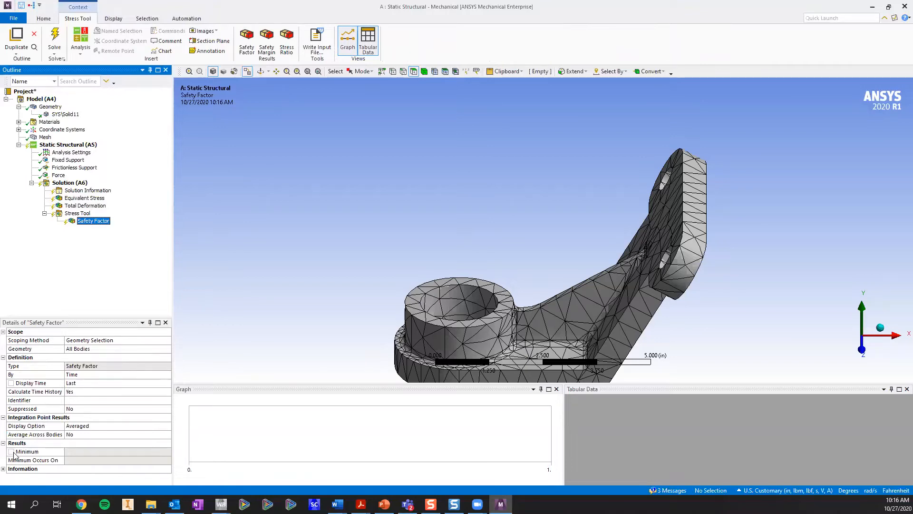
left_click(13, 453)
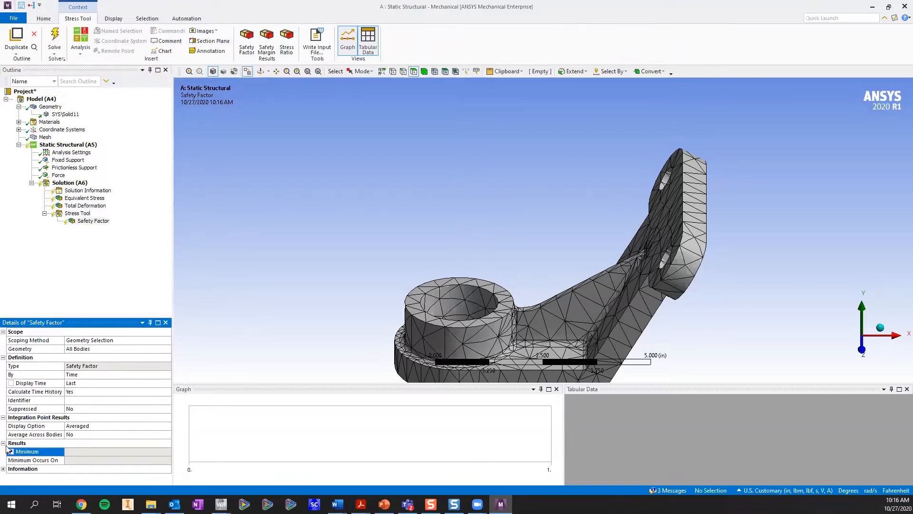
Solve the static structural analysis and show the whole bracket in side view along the Z axis.
right_click(71, 183)
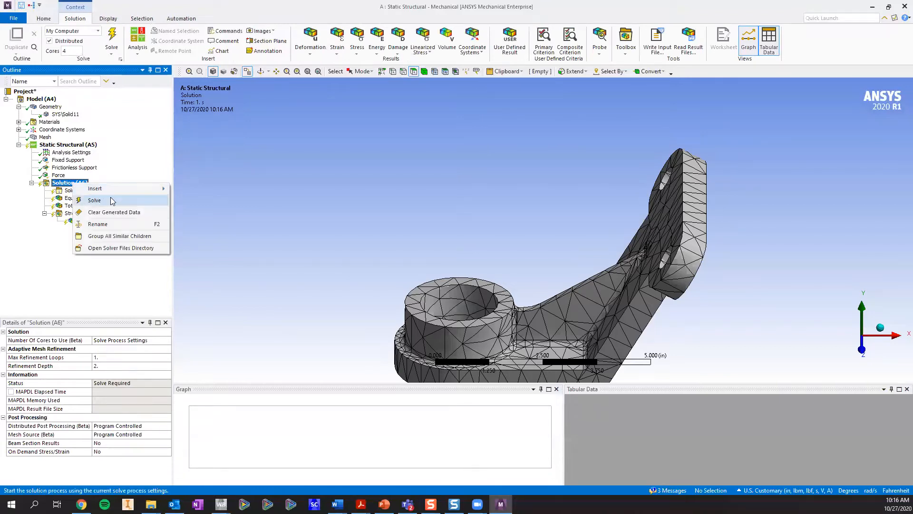
left_click(112, 200)
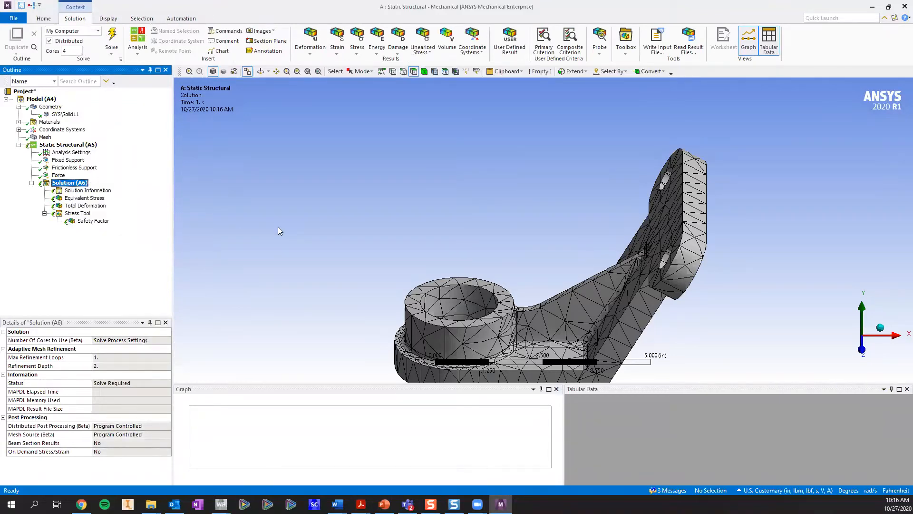
left_click(871, 349)
middle_click_drag(680, 197, 621, 141, "ctrl")
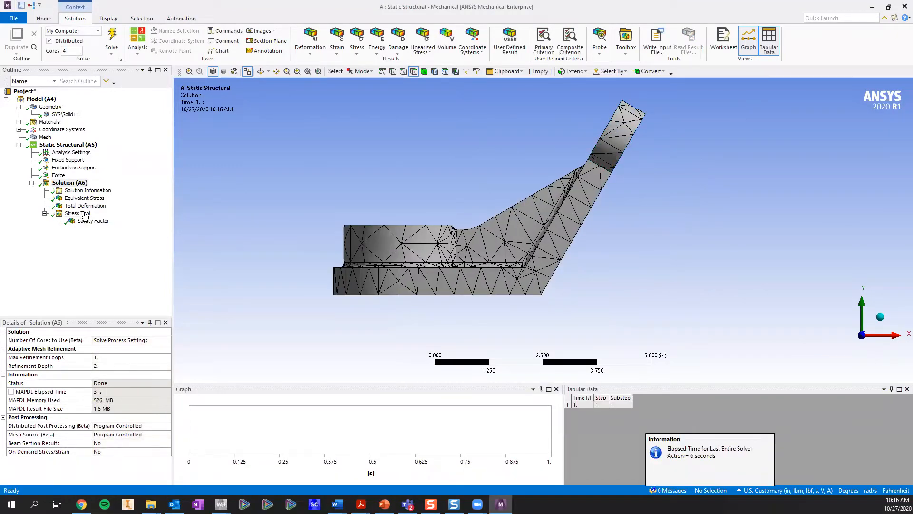
Review the solved Equivalent Stress, Total Deformation and Safety Factor plots of the bracket.
left_click(80, 199)
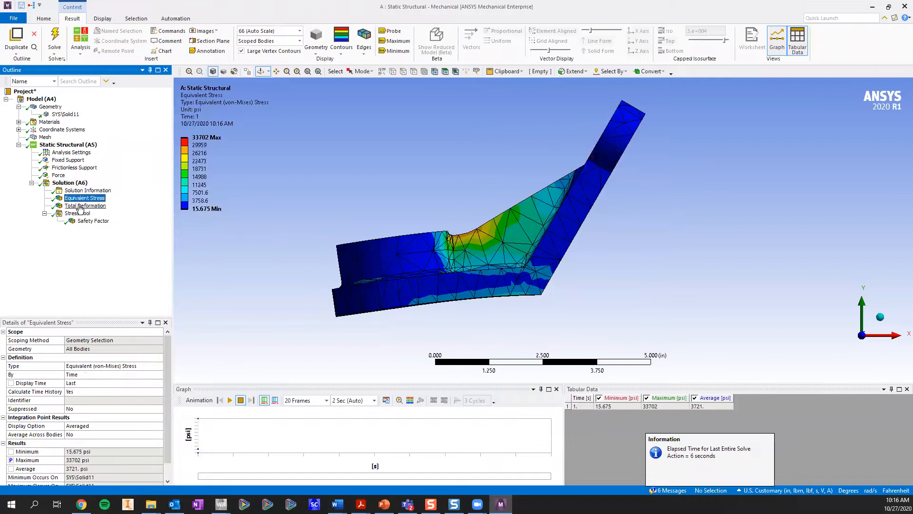
left_click(80, 207)
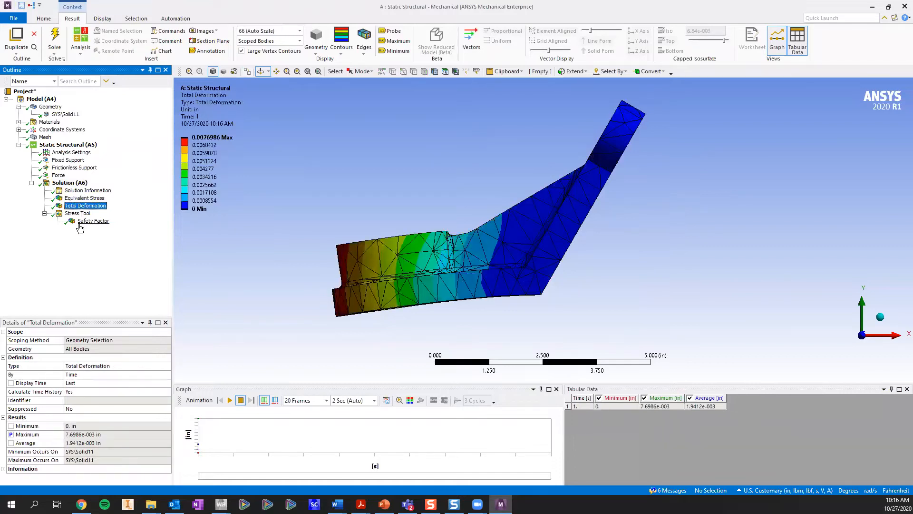
left_click(81, 221)
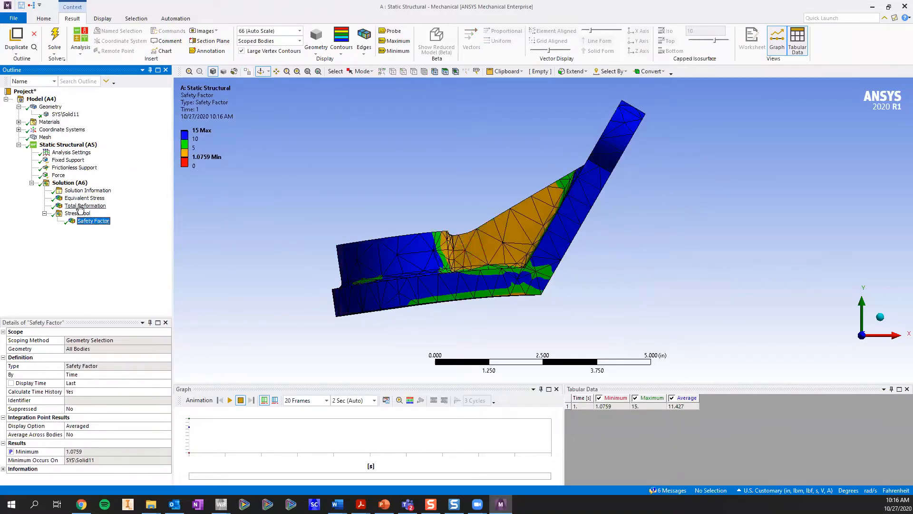
Set the Total Deformation plot's edge display to No WireFrame and view the Equivalent Stress contours without mesh lines.
left_click(80, 206)
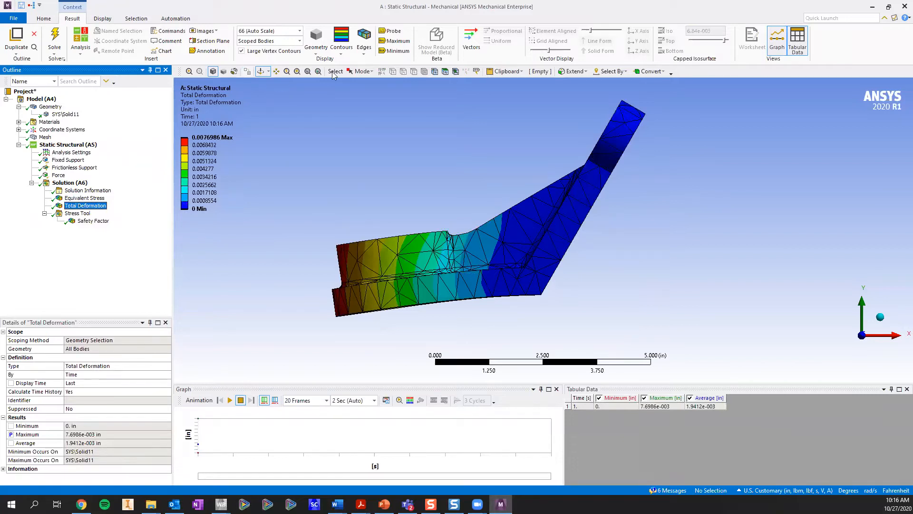
left_click(365, 48)
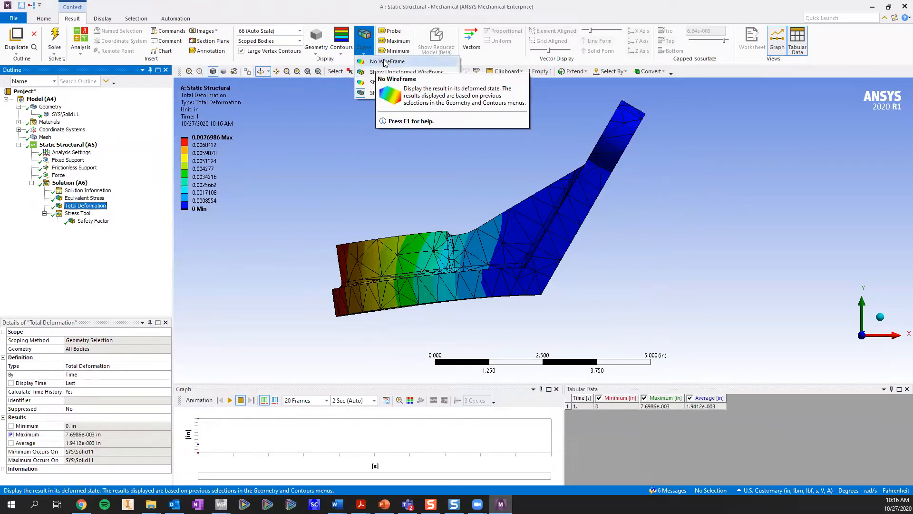
left_click(386, 62)
mouse_move(377, 227)
left_mouse_down()
mouse_move(373, 240)
mouse_move(383, 233)
left_mouse_up()
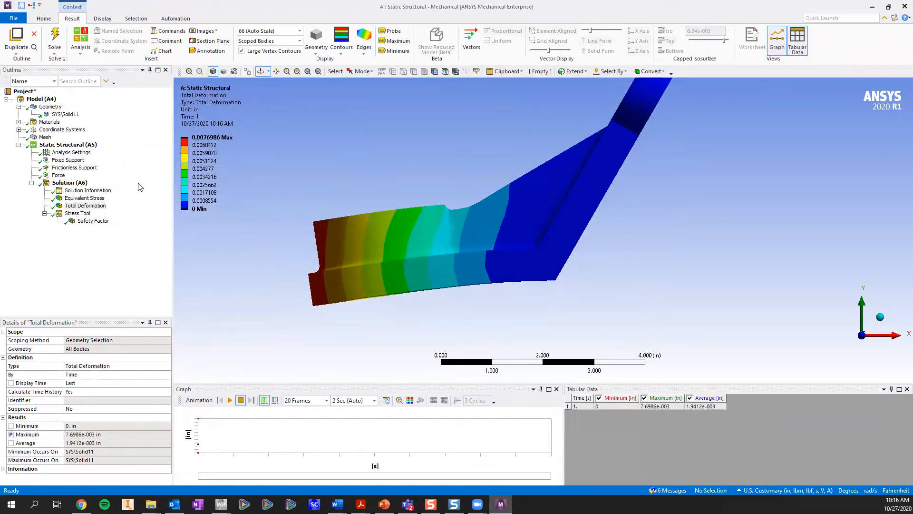
left_click(84, 198)
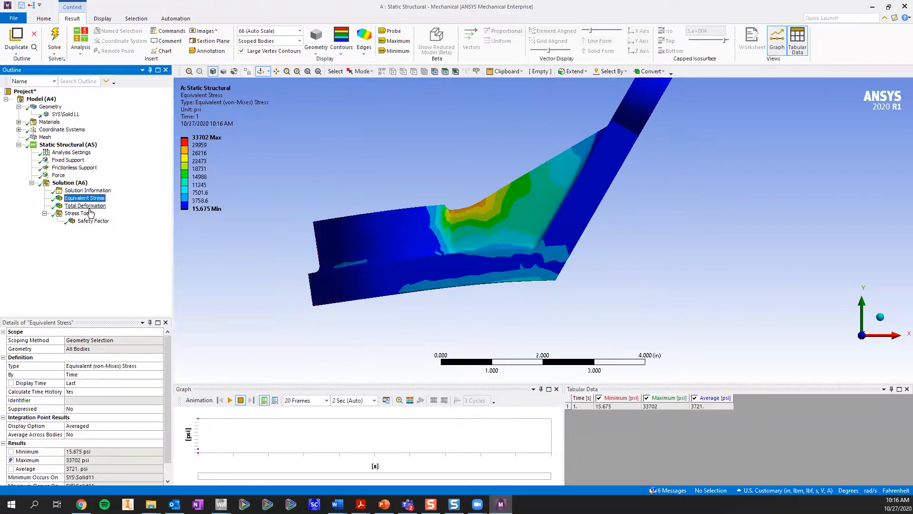
Inspect the bracket's Total Deformation plot in an angled 3D view, and close the Mechanical window to return to the project schematic.
left_click(85, 205)
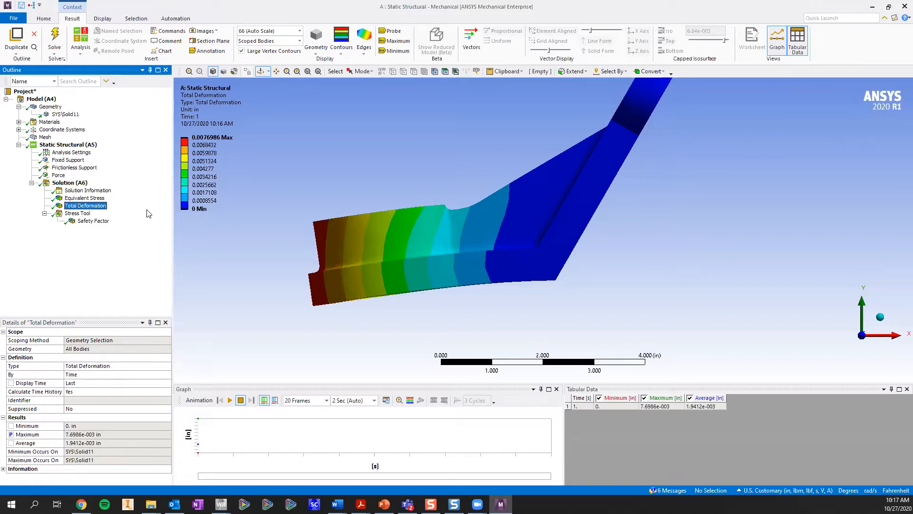
left_click_drag(493, 171, 546, 189)
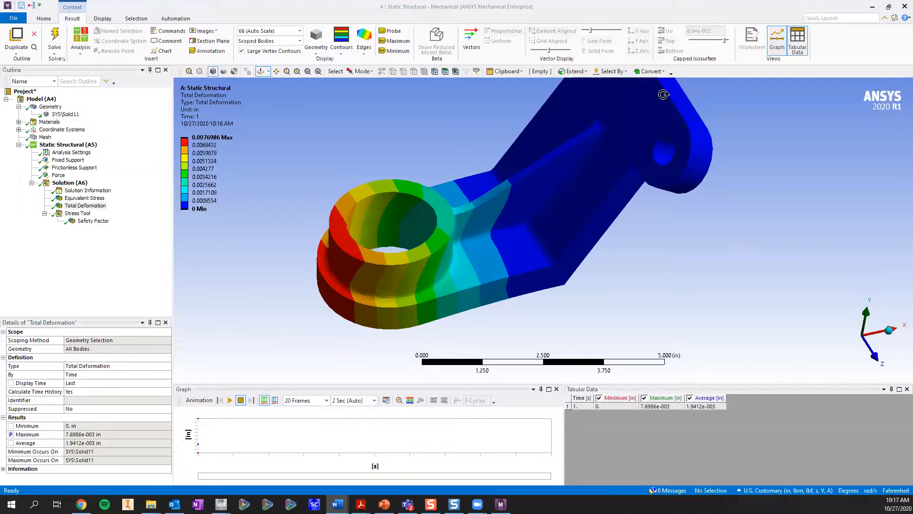
left_click(901, 7)
left_click(900, 6)
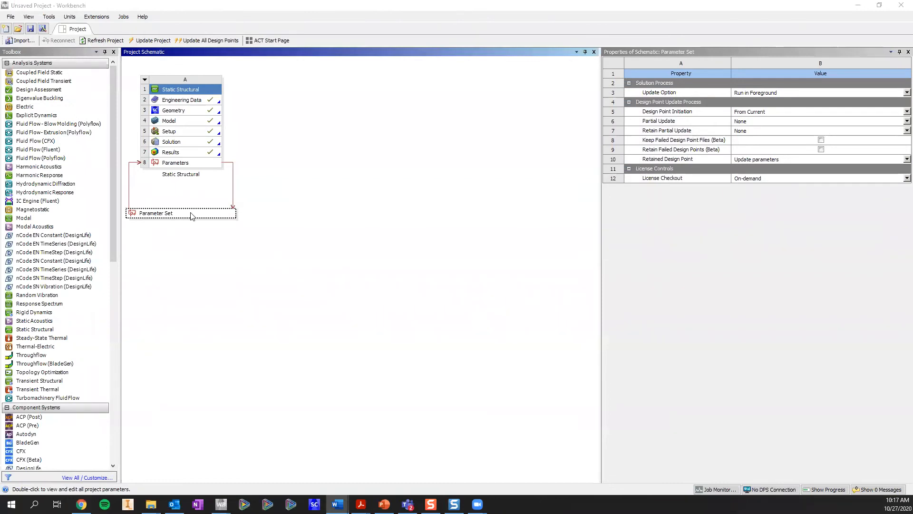
Review the input and output parameters and the design point table in the Parameter Set, widening the table, and return to the project.
double_click(191, 215)
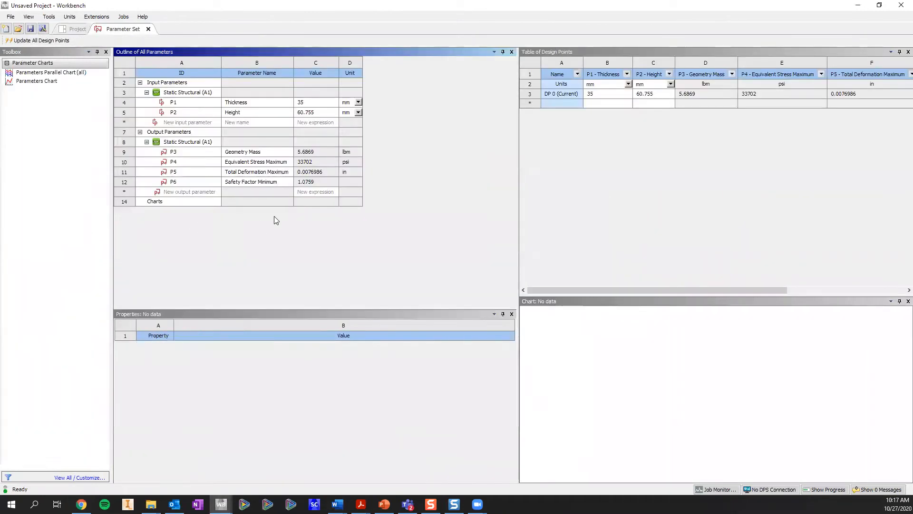
left_click_drag(519, 127, 391, 145)
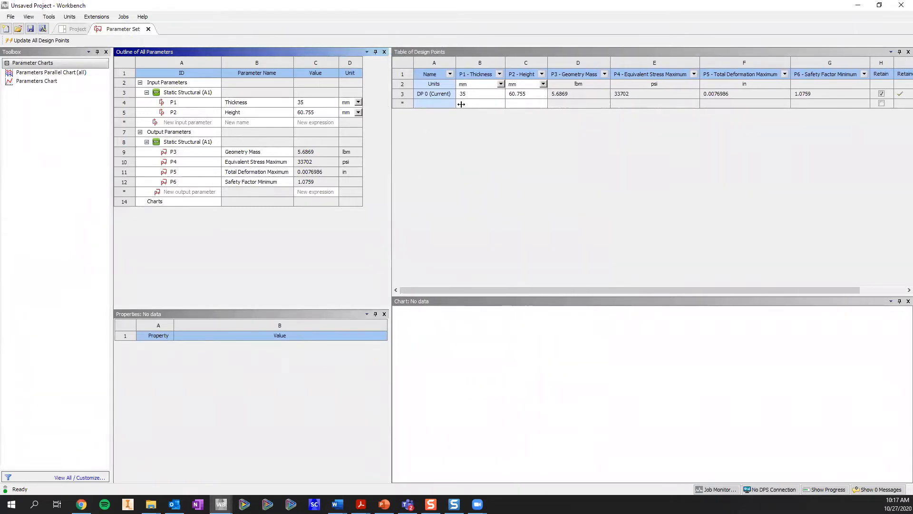
left_click(476, 104)
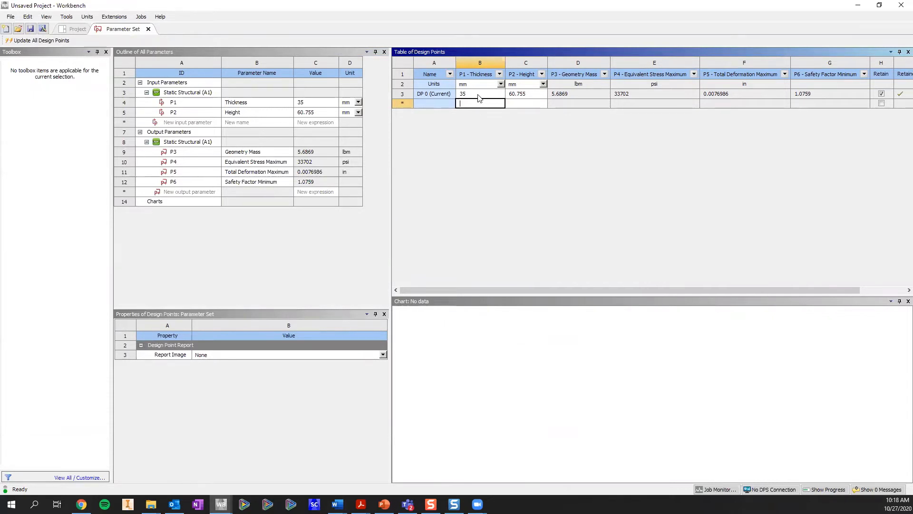
left_click(479, 97)
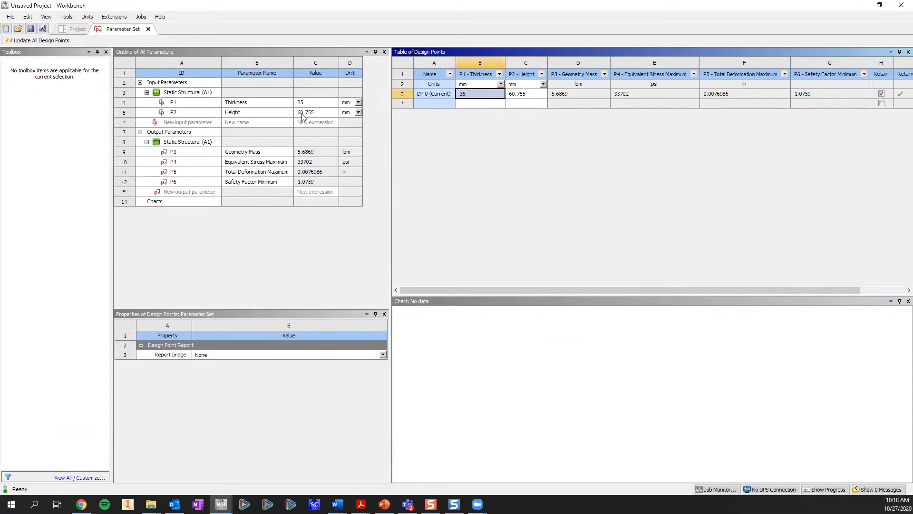
left_click(148, 29)
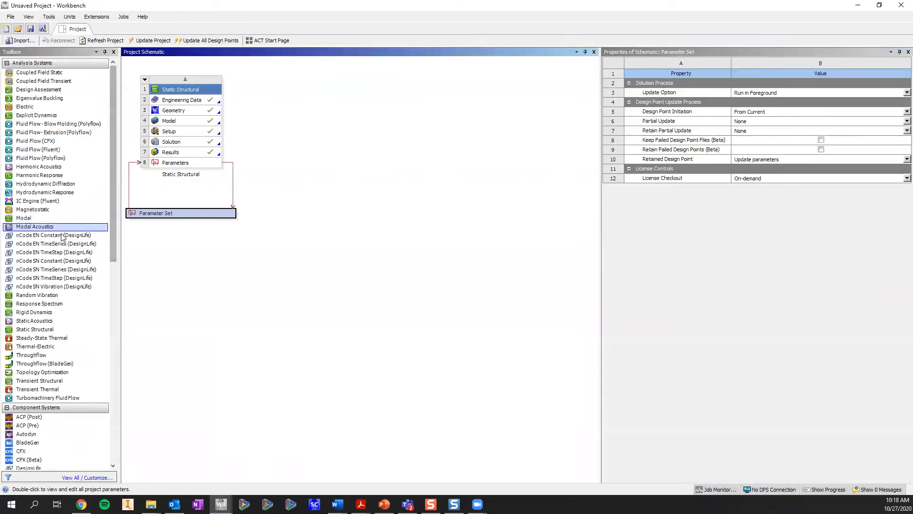
Add a Response Surface Optimization system to the project schematic, connected to the Parameter Set.
scroll(61, 237, "down", 15)
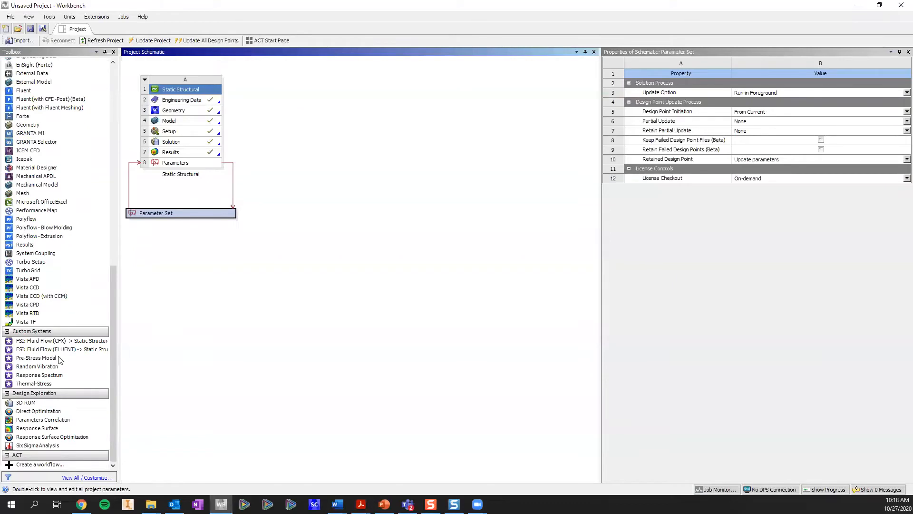
left_click_drag(56, 441, 198, 227)
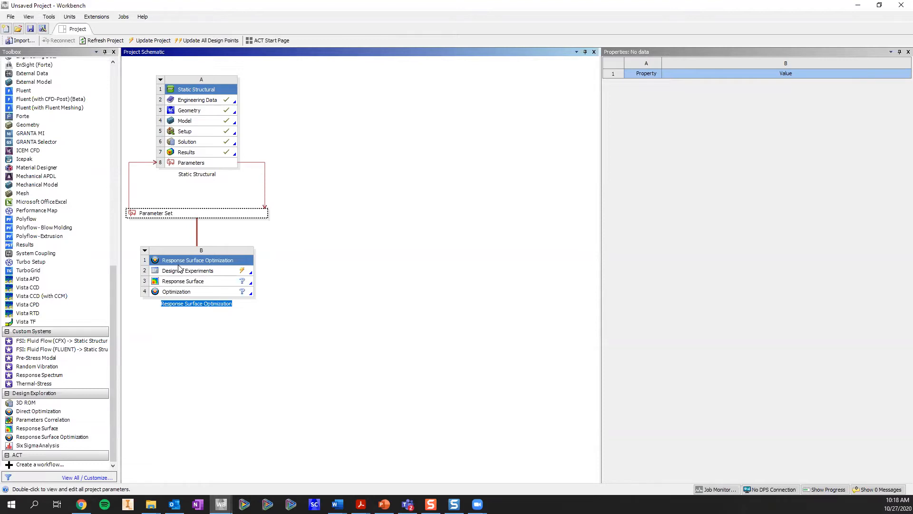
left_click(51, 437)
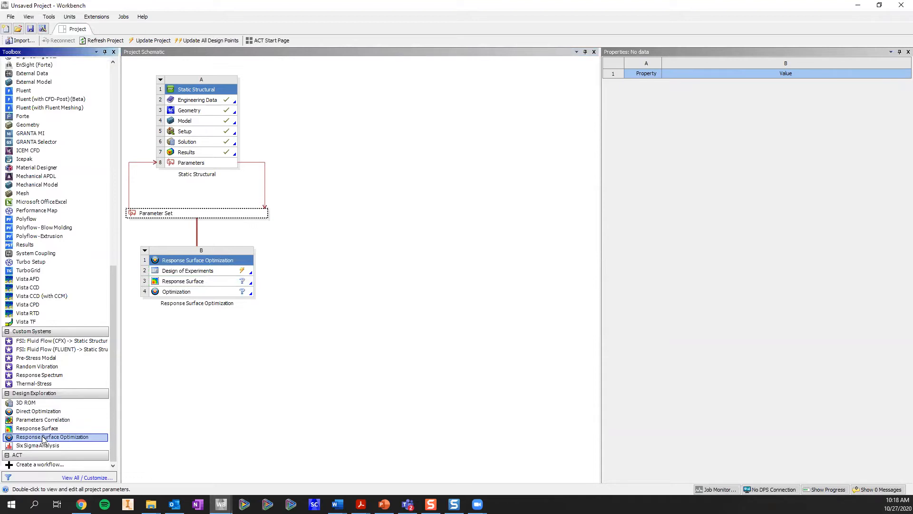
left_click(202, 271)
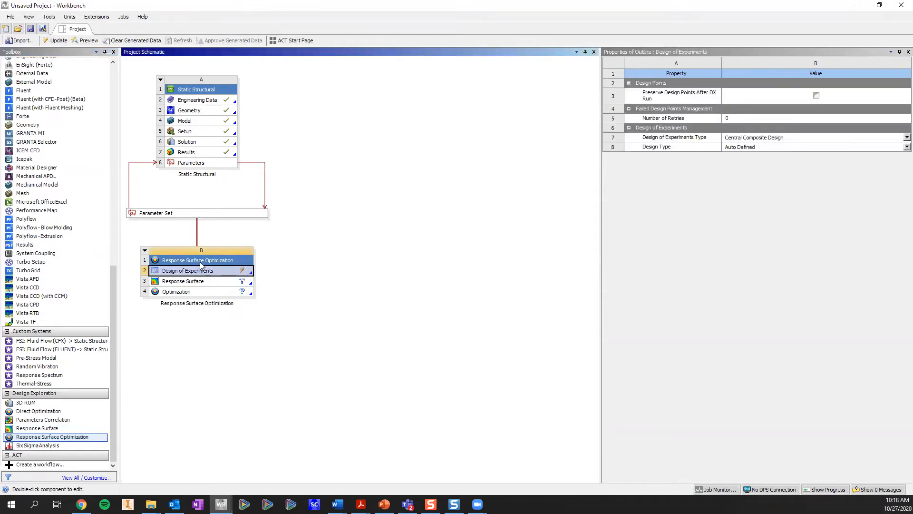
Set the Parameter Set's update option to Submit to Remote Solve Manager, with Parallel component execution and 4 processes.
left_click(201, 215)
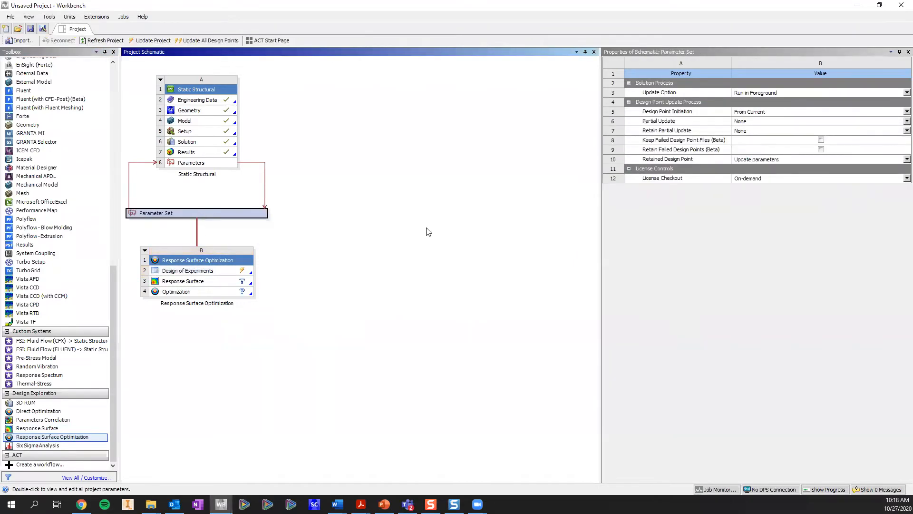
left_click(774, 93)
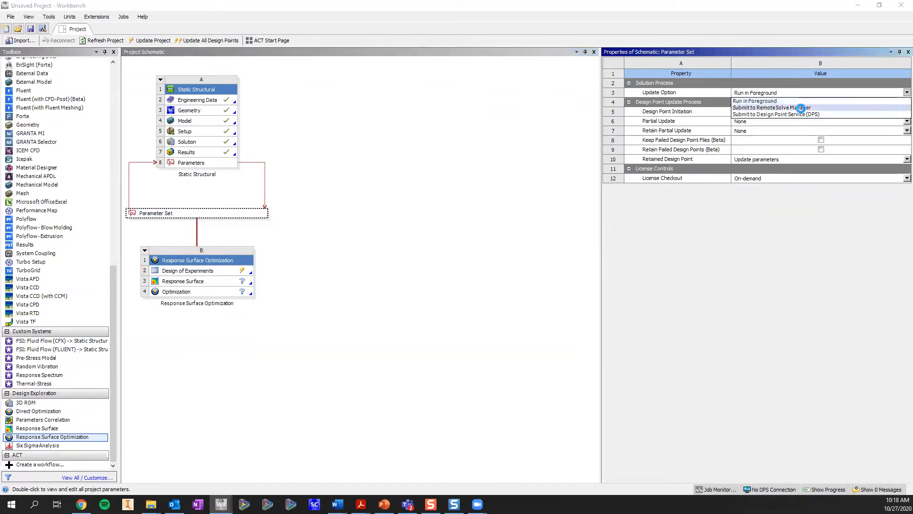
left_click(801, 108)
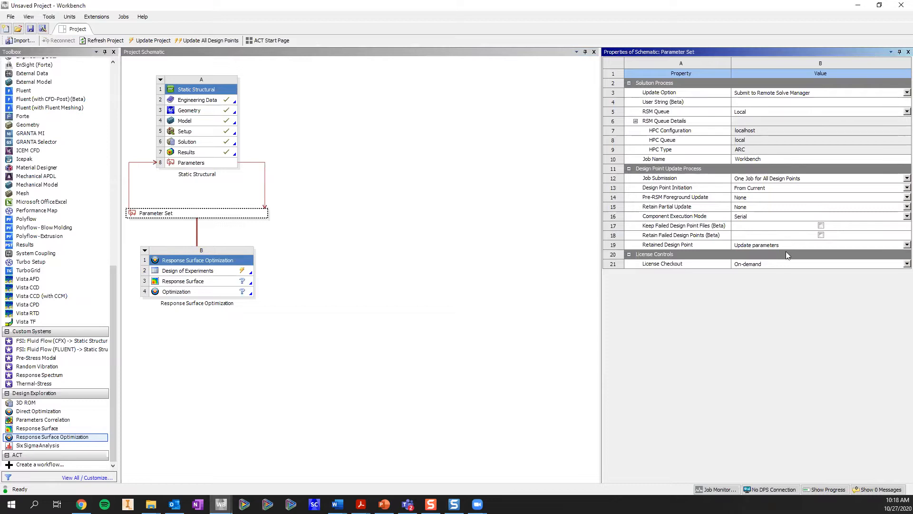
left_click(759, 220)
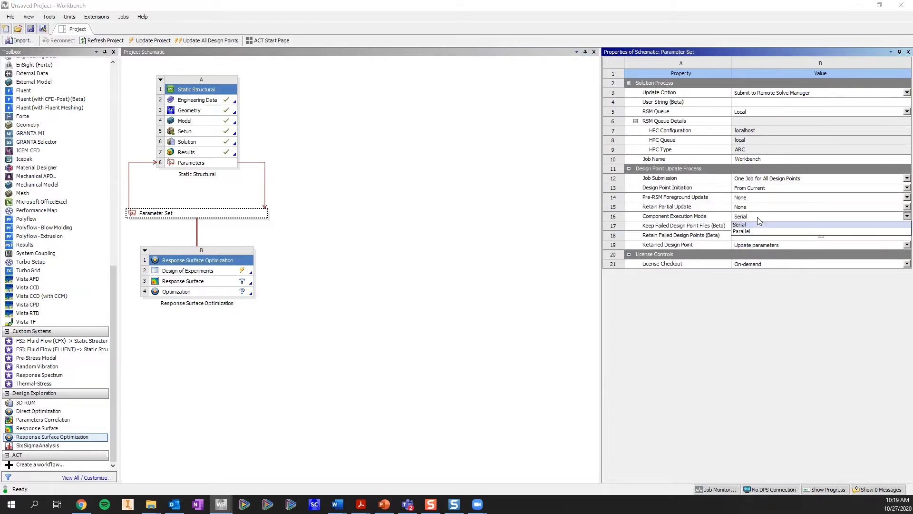
left_click(760, 231)
left_click(767, 226)
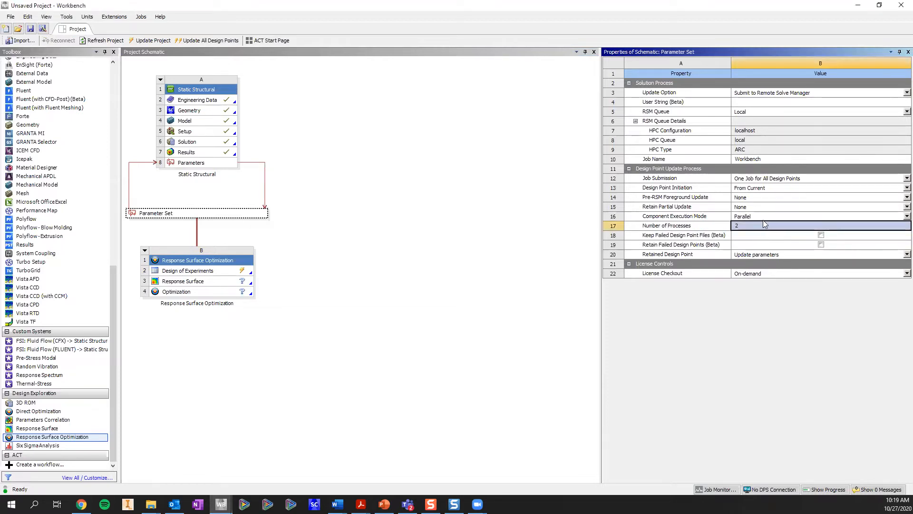
type("4")
key("Return")
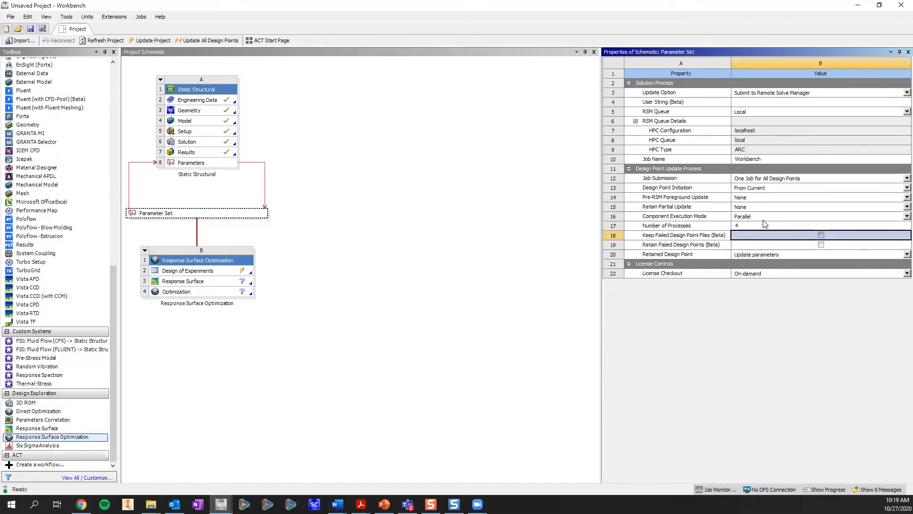
In the Design of Experiments, set the lower bound of P1 - Thickness to 4 mm and its upper bound to 10 mm.
double_click(194, 271)
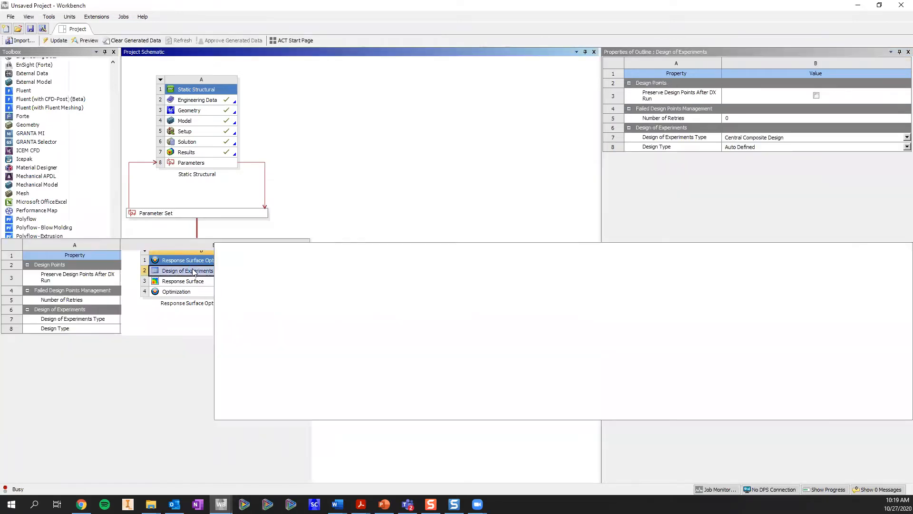
left_click(95, 116)
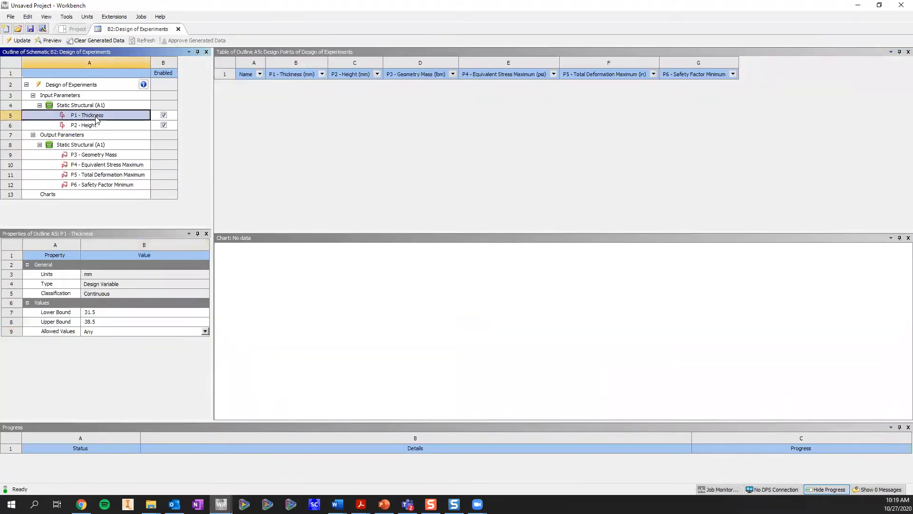
left_click(99, 310)
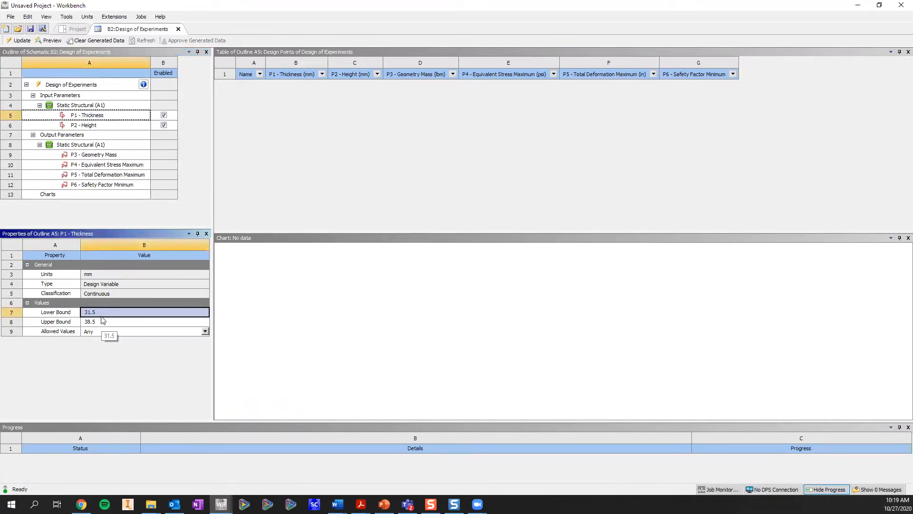
type("4")
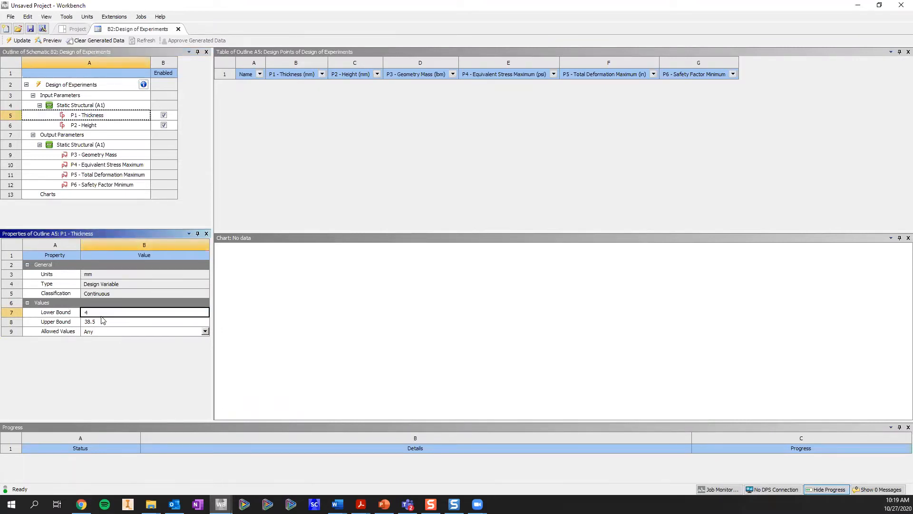
left_click(102, 85)
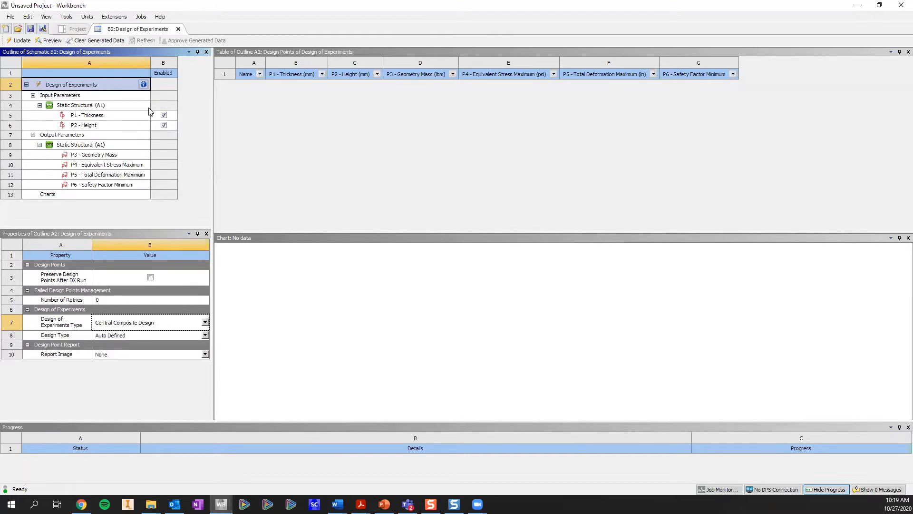
left_click(102, 115)
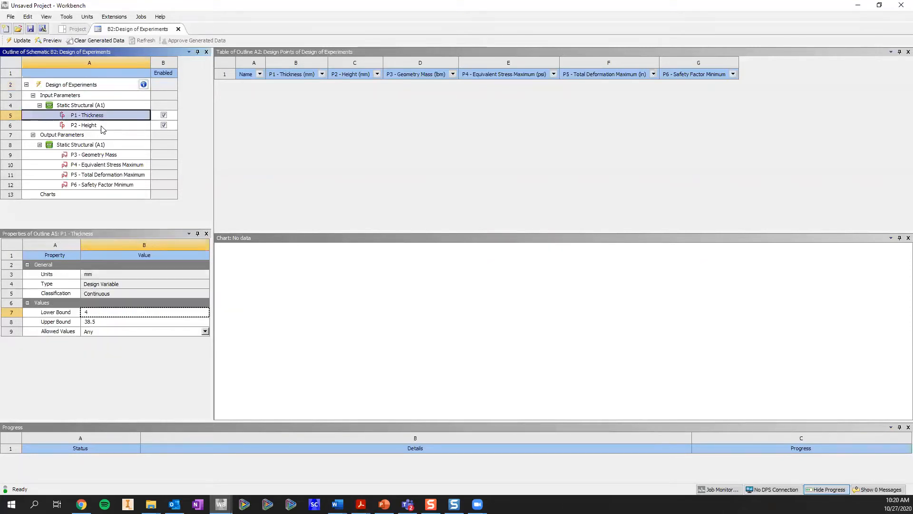
left_click(117, 322)
type("10")
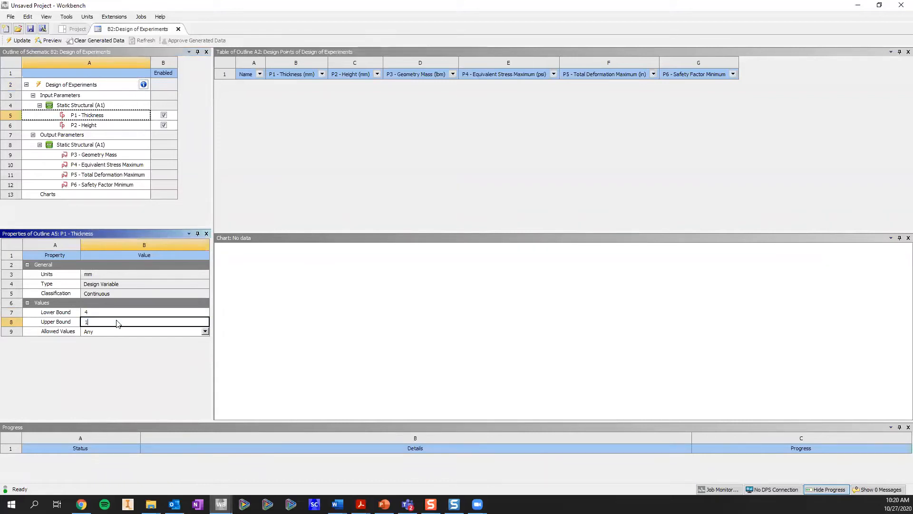
key("Return")
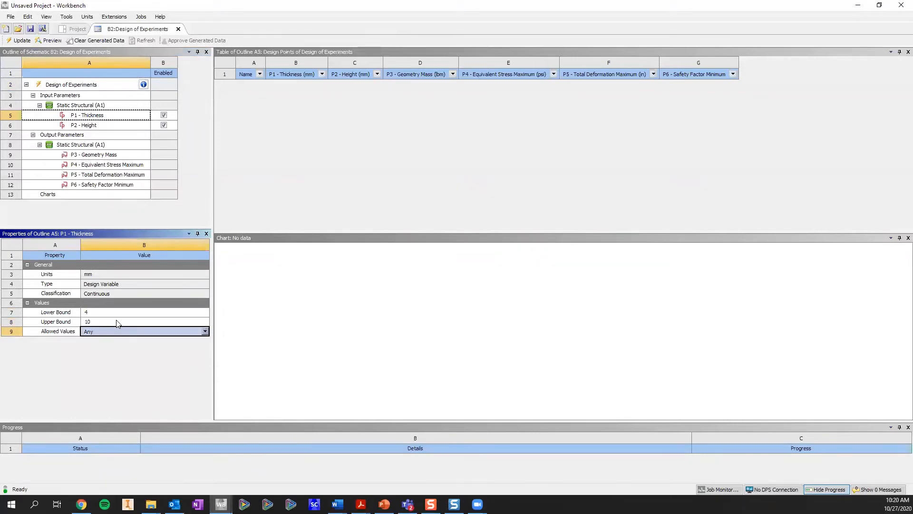
left_click(124, 118)
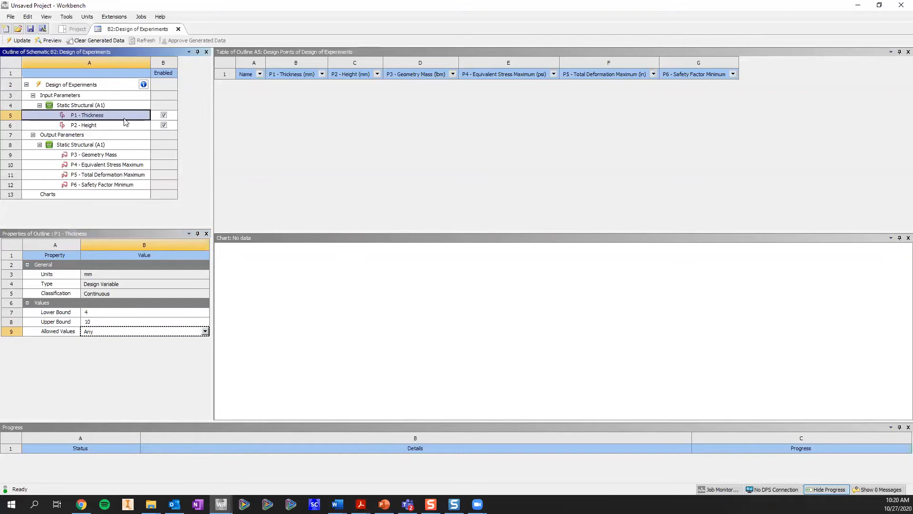
Check the Design of Experiments type settings, and switch to Adobe Acrobat Reader to read the slides on DOE schemes and Central Composite Design.
left_click(76, 85)
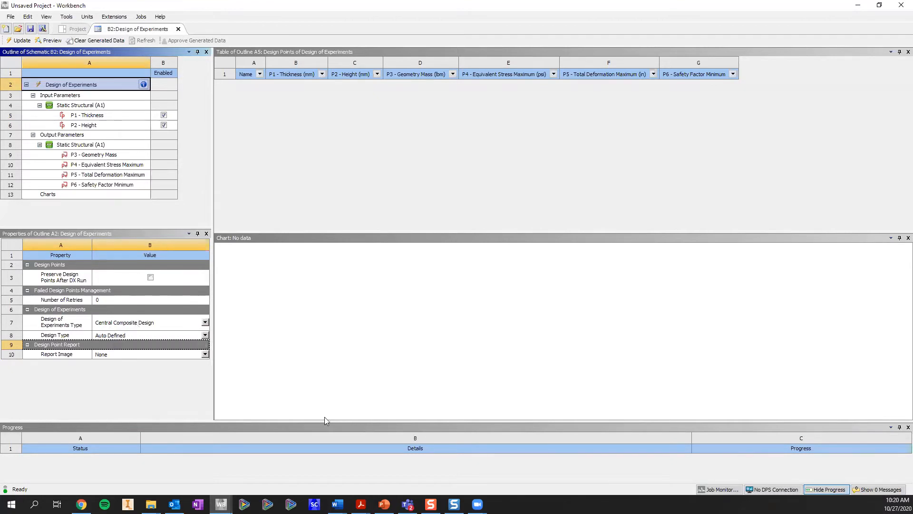
mouse_move(361, 504)
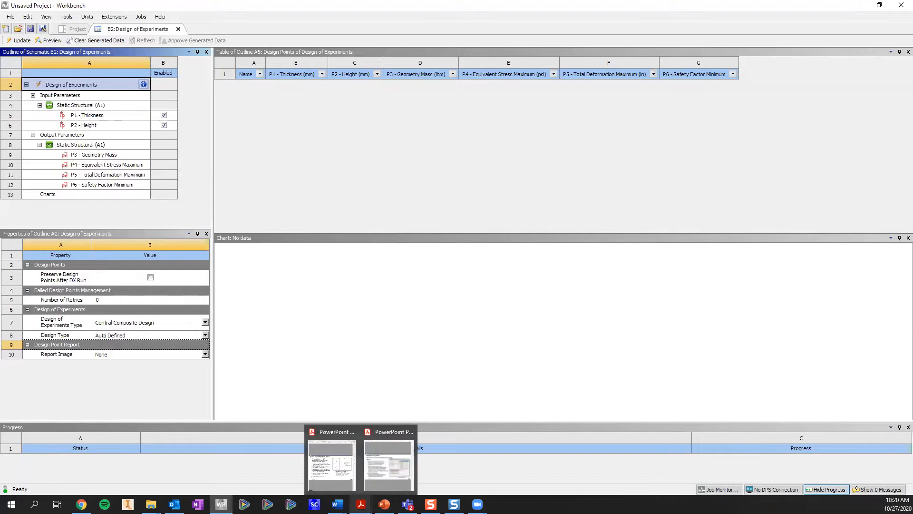
left_click(333, 471)
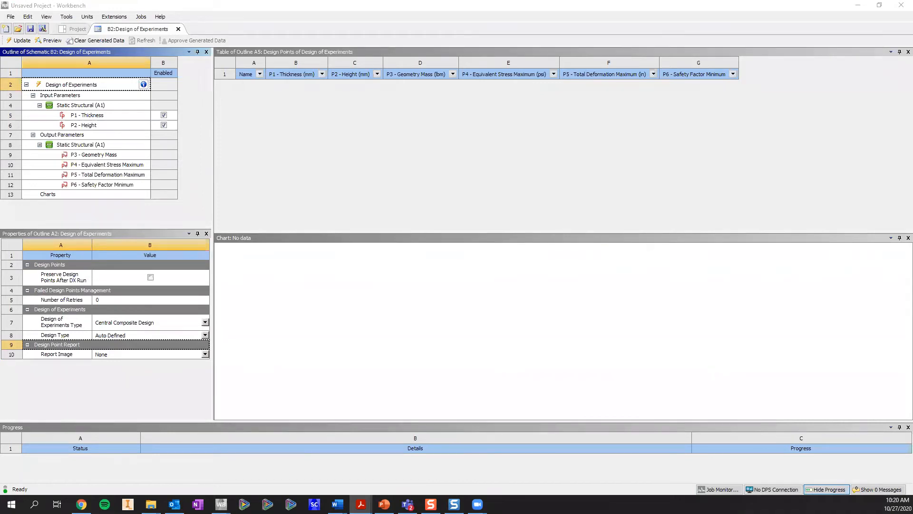
left_click_drag(912, 23, 464, 23)
double_click(464, 23)
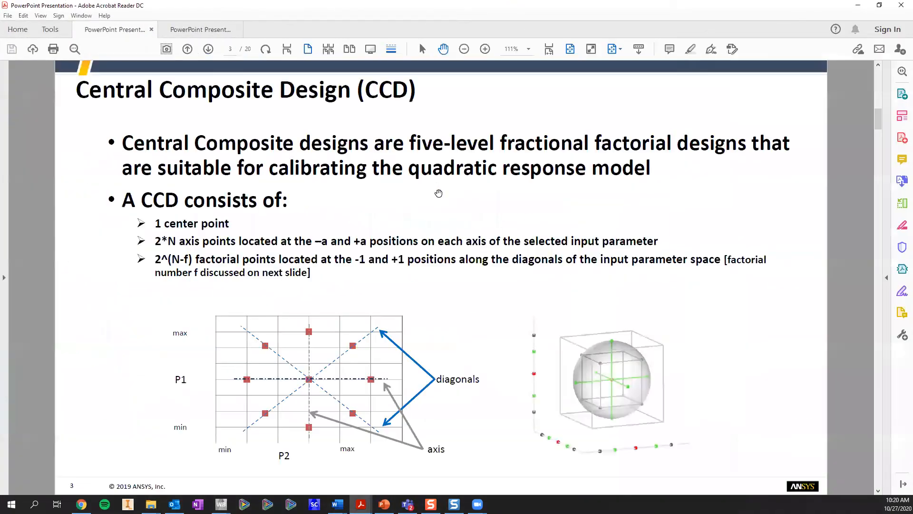
scroll(439, 193, "up", 4)
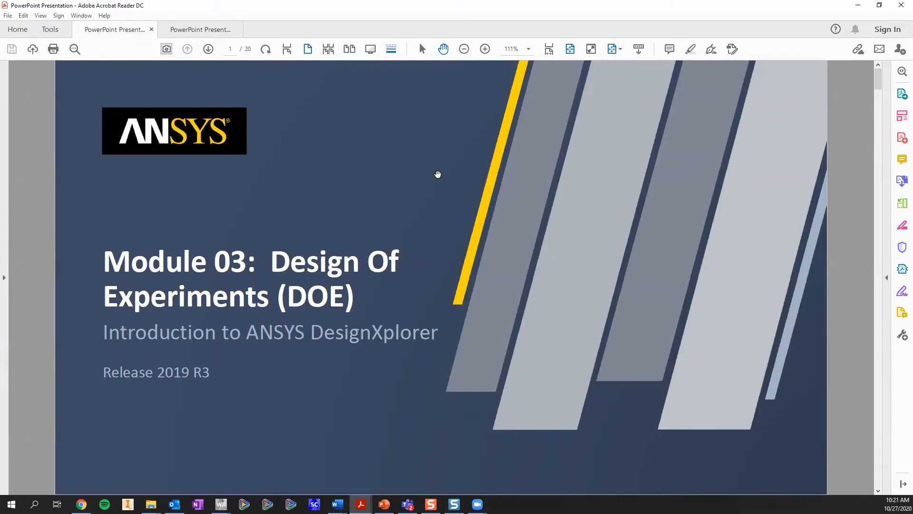
scroll(438, 211, "down", 2)
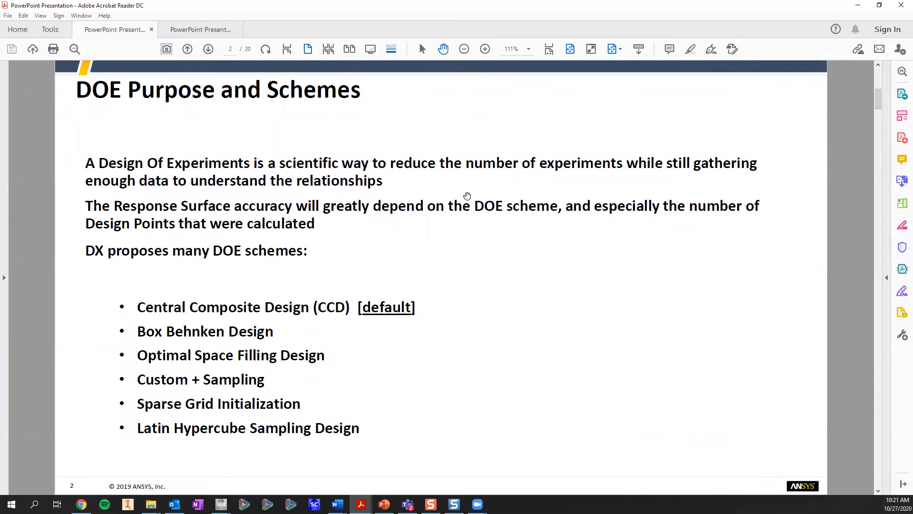
scroll(467, 196, "down", 2)
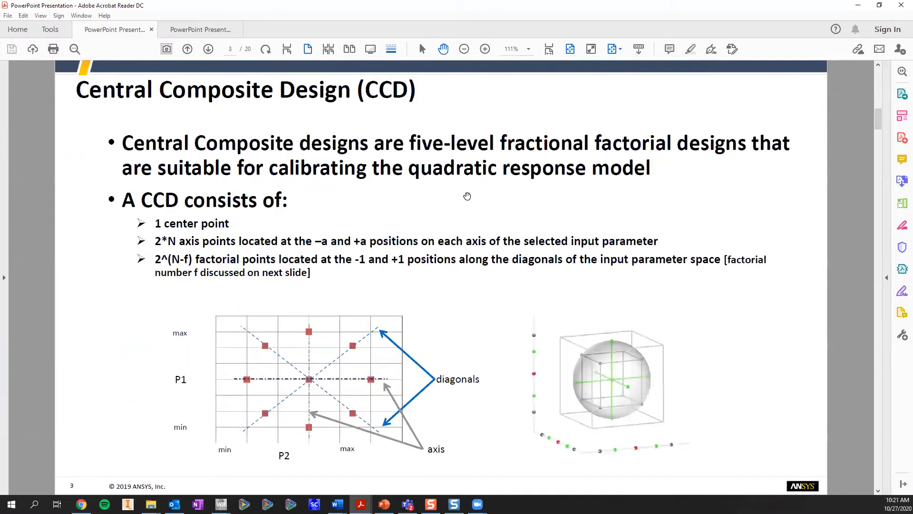
scroll(467, 196, "down", 2)
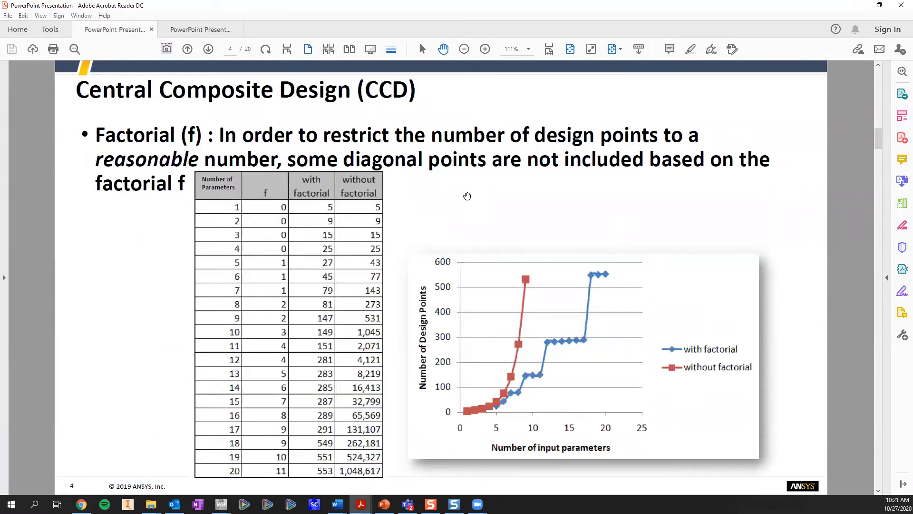
Switch back to Workbench and set the Central Composite Design's design type to Face-Centered with the Enhanced template type.
scroll(466, 196, "down", 2)
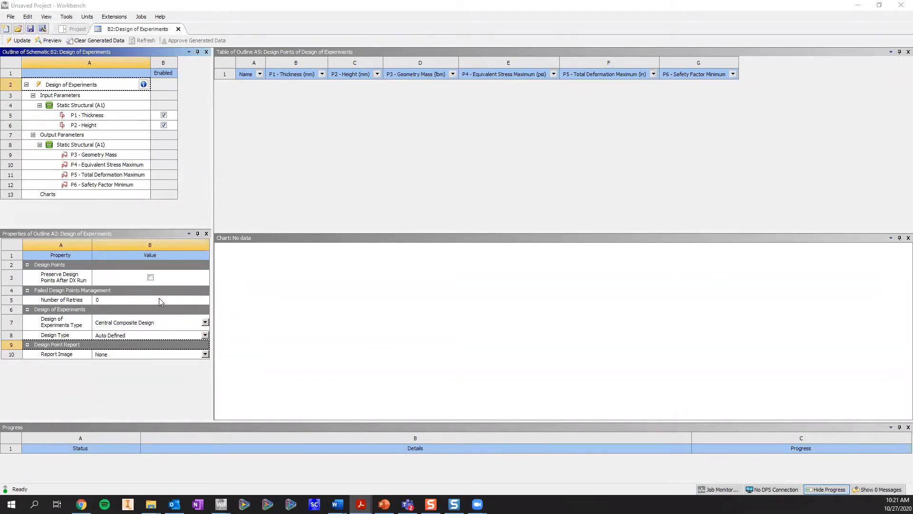
left_click(159, 336)
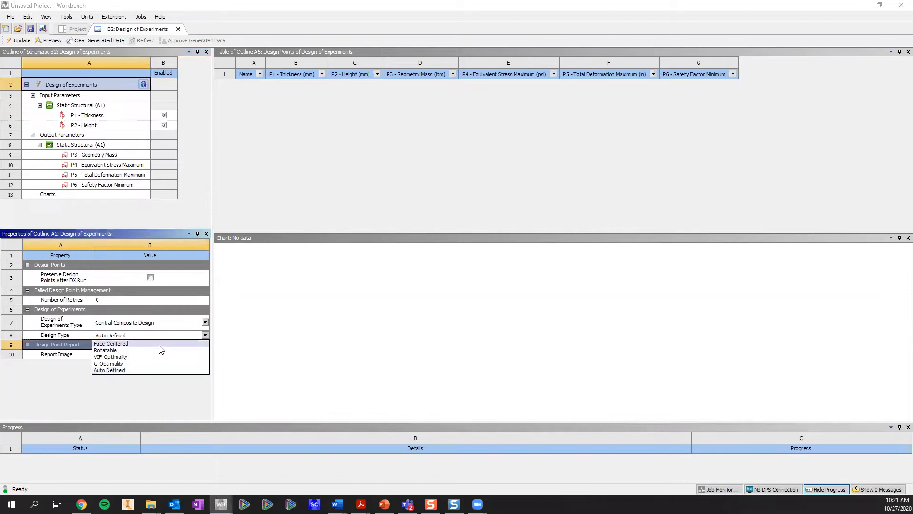
left_click(160, 343)
left_click(154, 344)
left_click(142, 360)
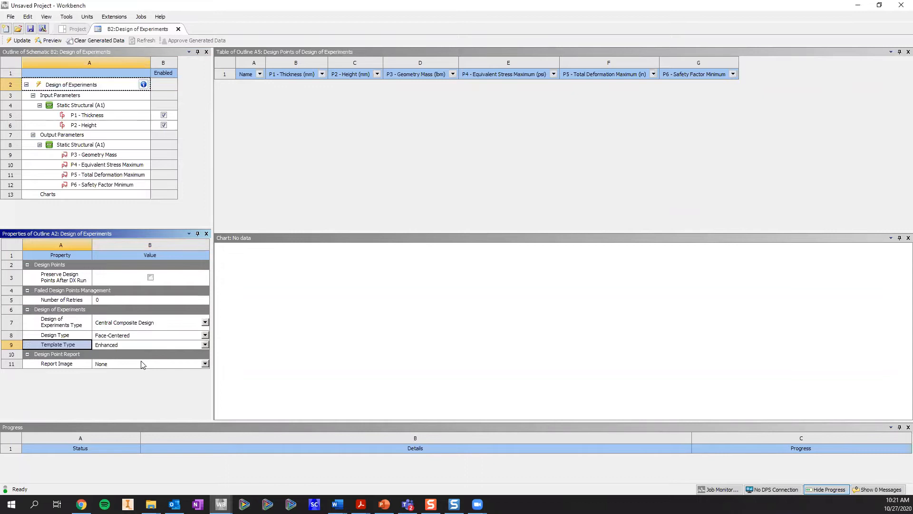
left_click(100, 87)
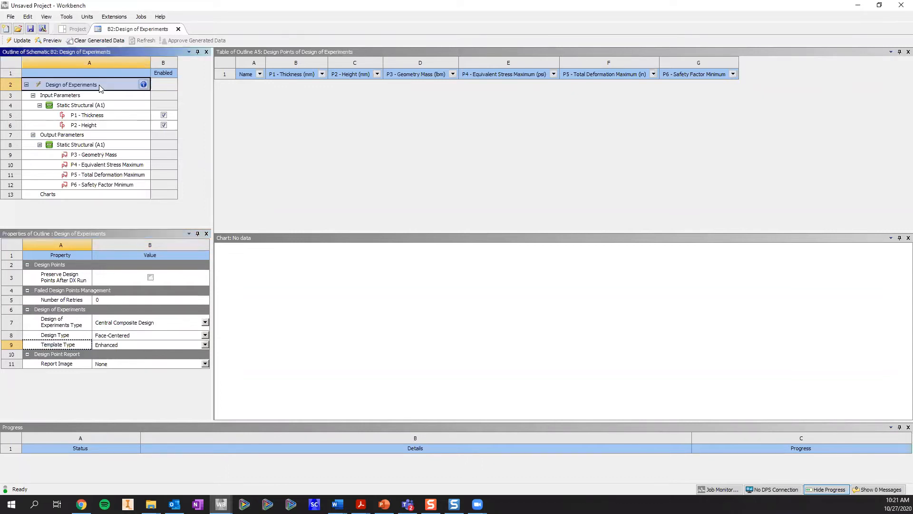
Try restricting P1 - Thickness to manufacturable values of 4, 6, 8 and 10 mm, and return its allowed values to Any.
left_click(102, 116)
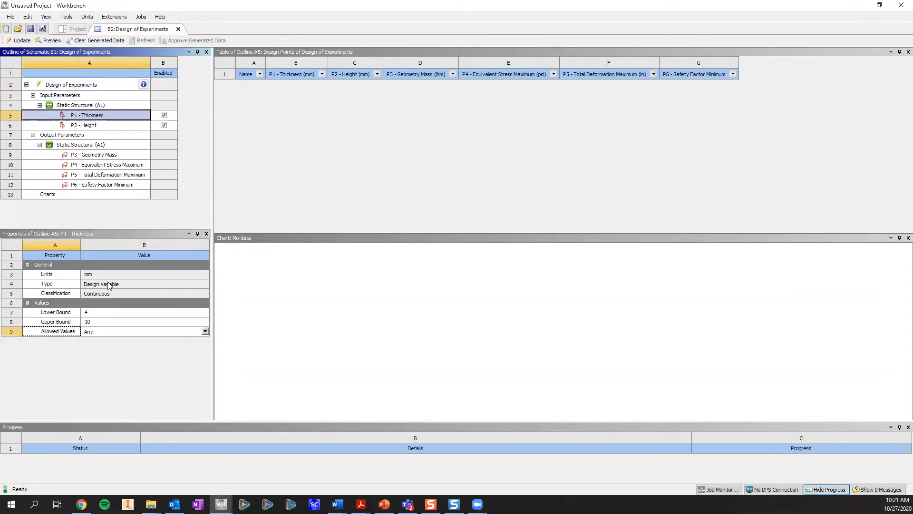
left_click(95, 313)
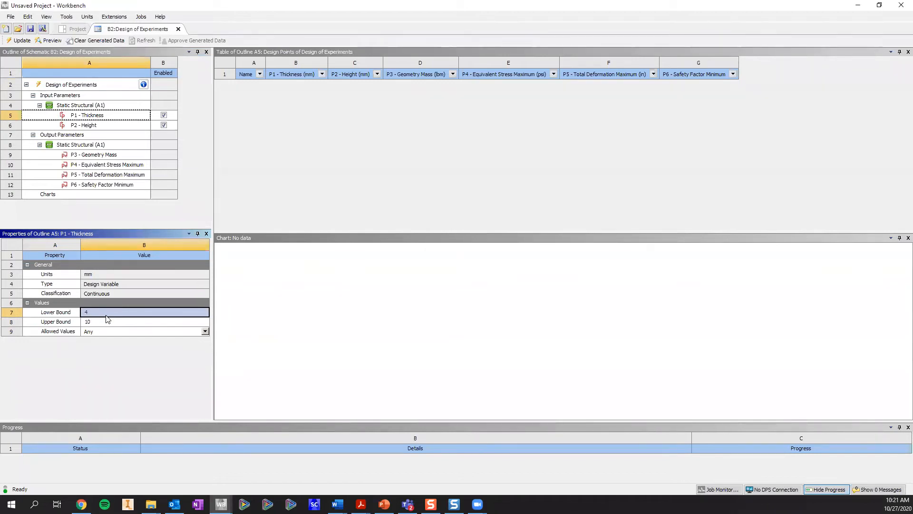
left_click(109, 323)
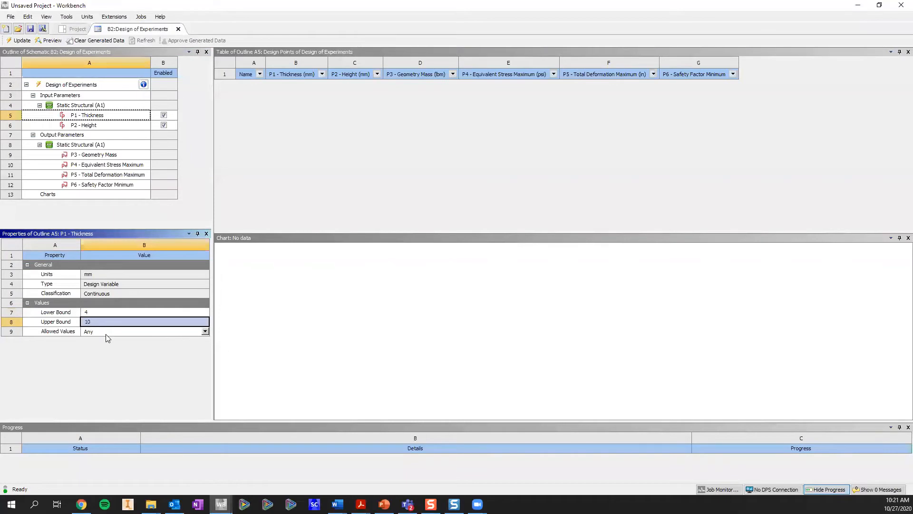
left_click(134, 332)
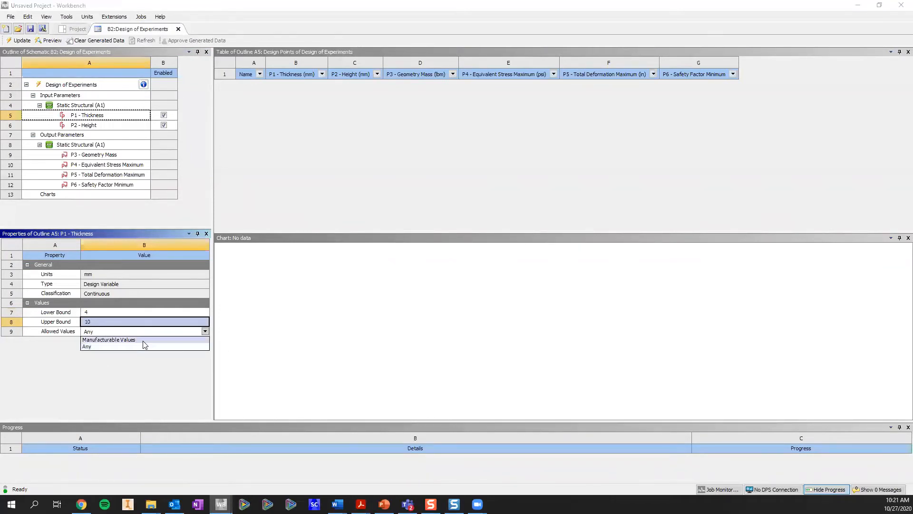
left_click(142, 339)
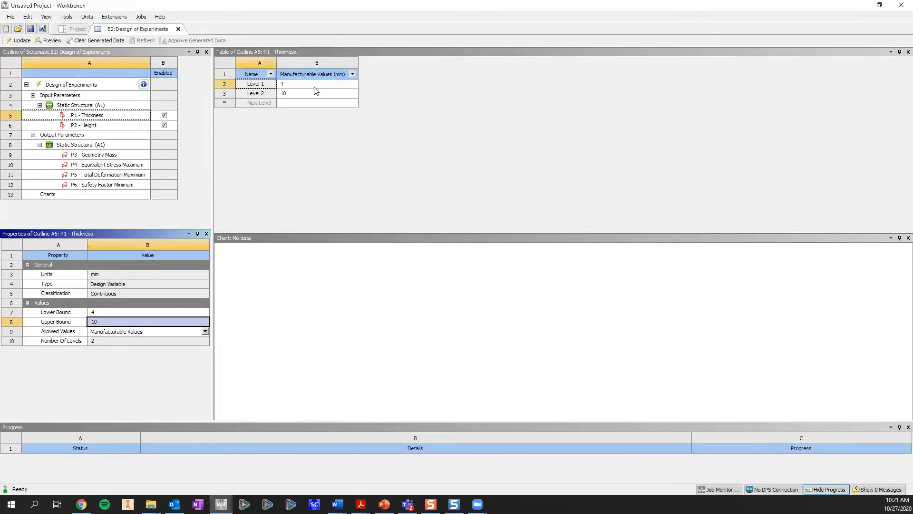
left_click(307, 93)
type("6")
left_click(304, 107)
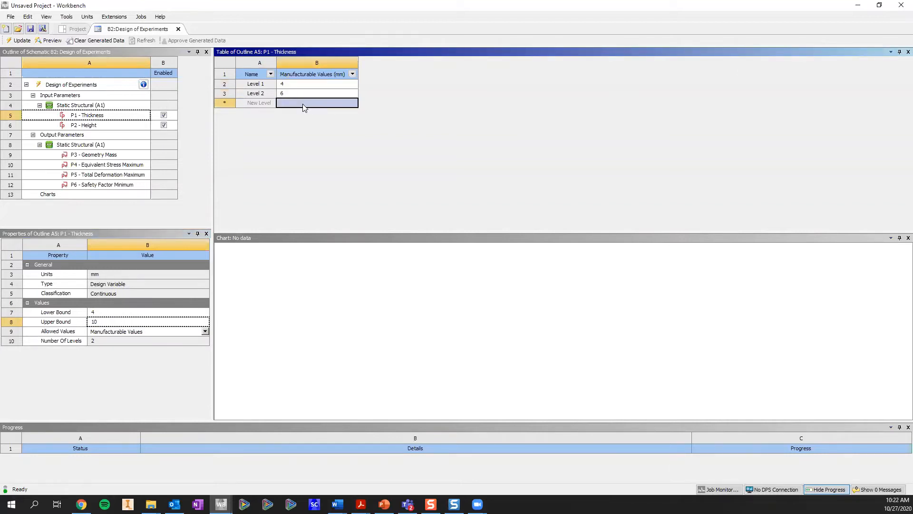
type("8")
key("Return")
type("10")
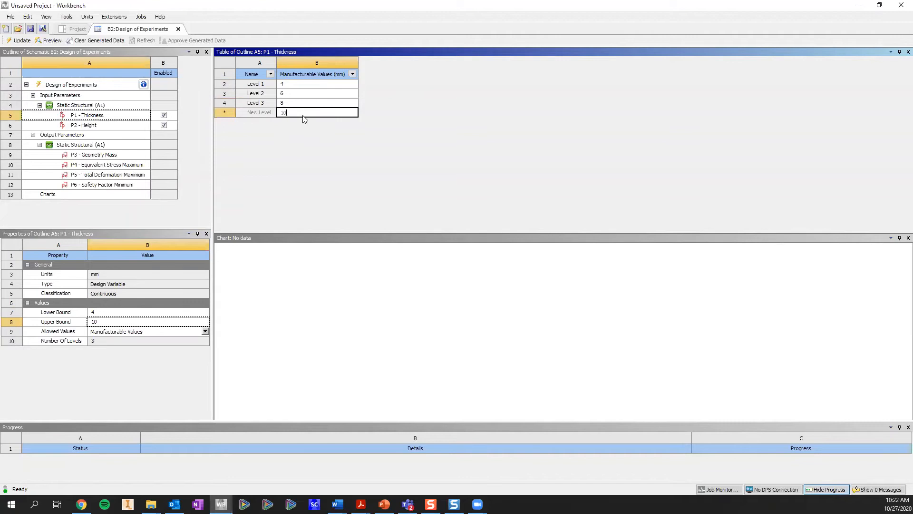
key("Return")
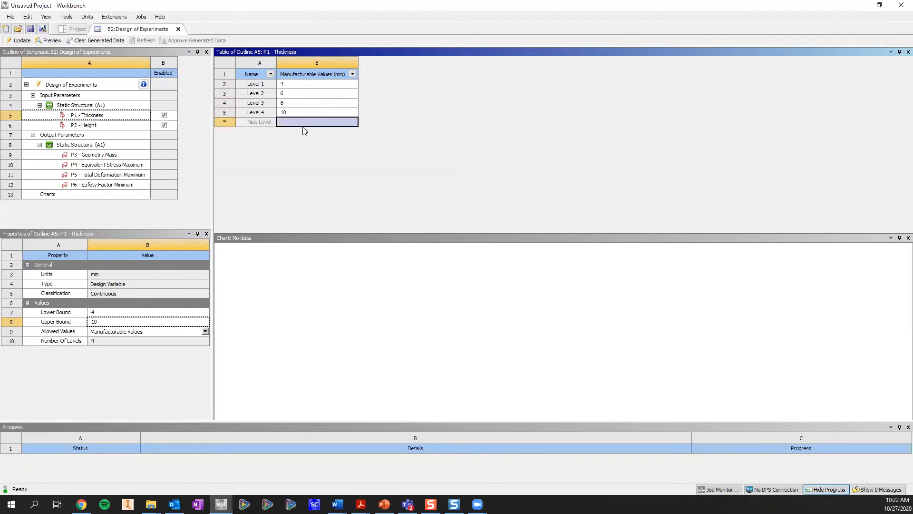
left_click(112, 333)
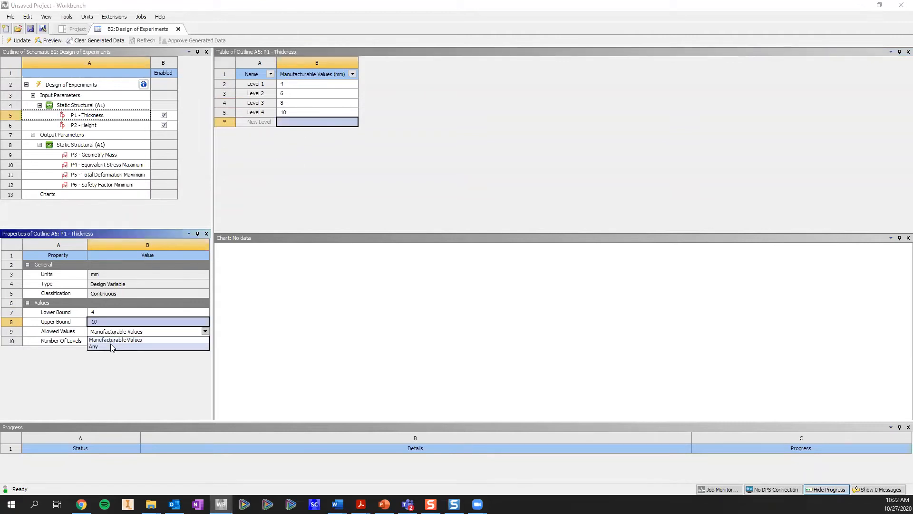
left_click(110, 345)
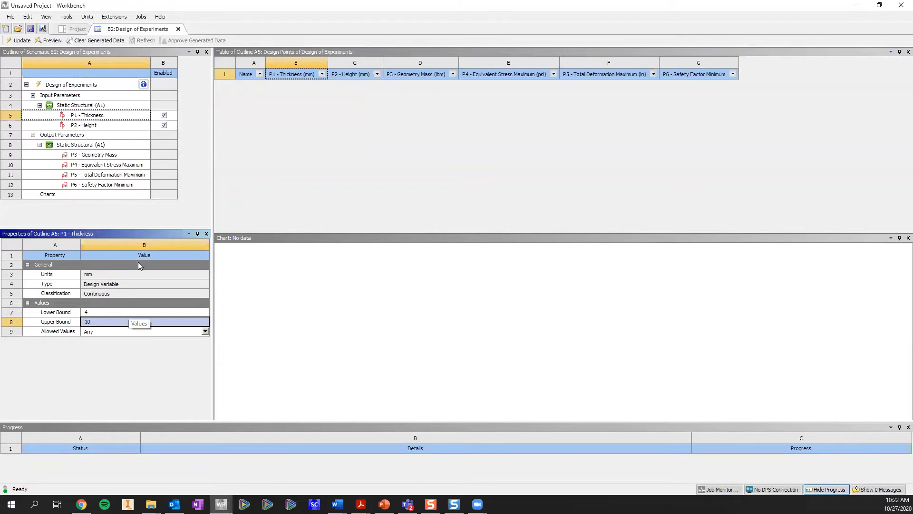
Set the lower bound of P2 - Height to 40 mm and its upper bound to 70 mm.
left_click(124, 126)
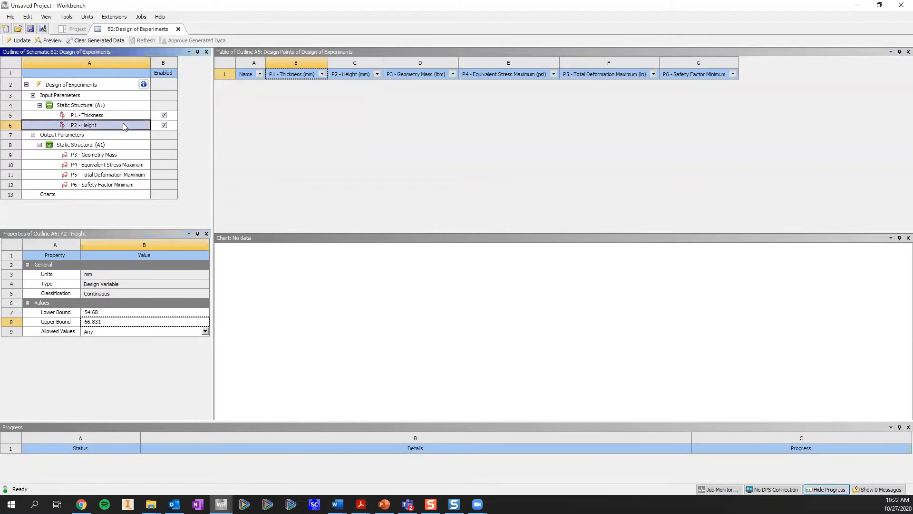
left_click(116, 314)
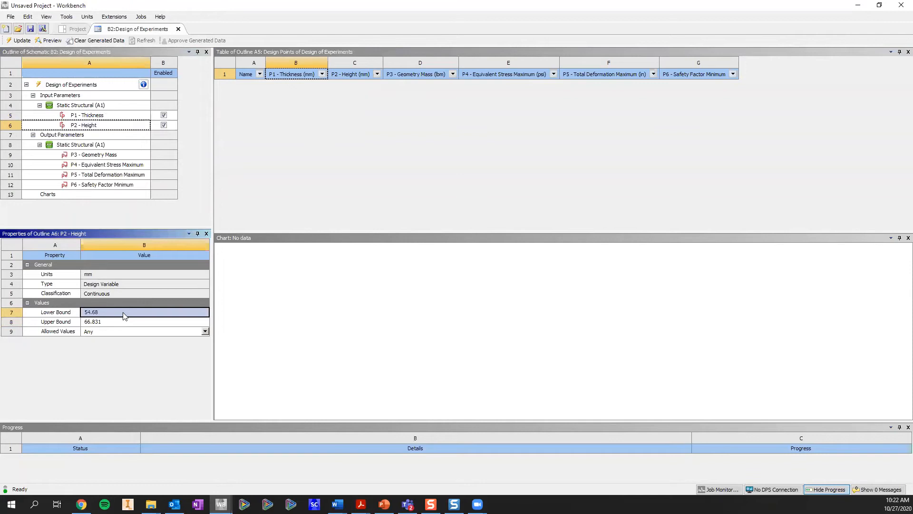
type("40")
left_click(123, 322)
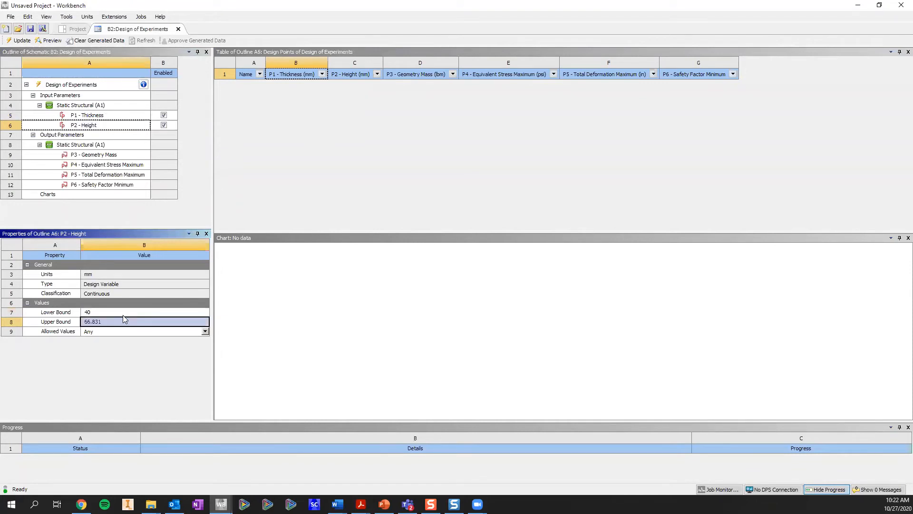
type("70")
key("Return")
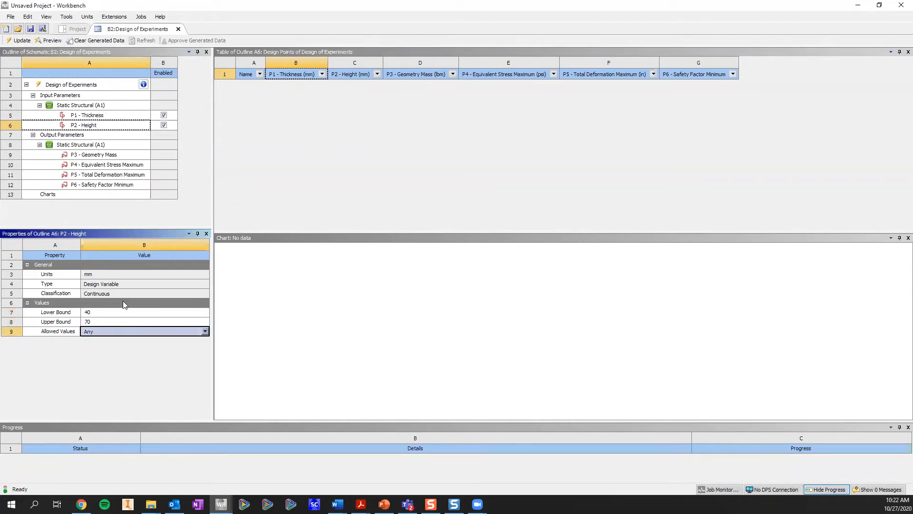
Compare the lower and upper bounds defined for the P1 - Thickness and P2 - Height input parameters.
left_click(130, 115)
left_click(91, 313)
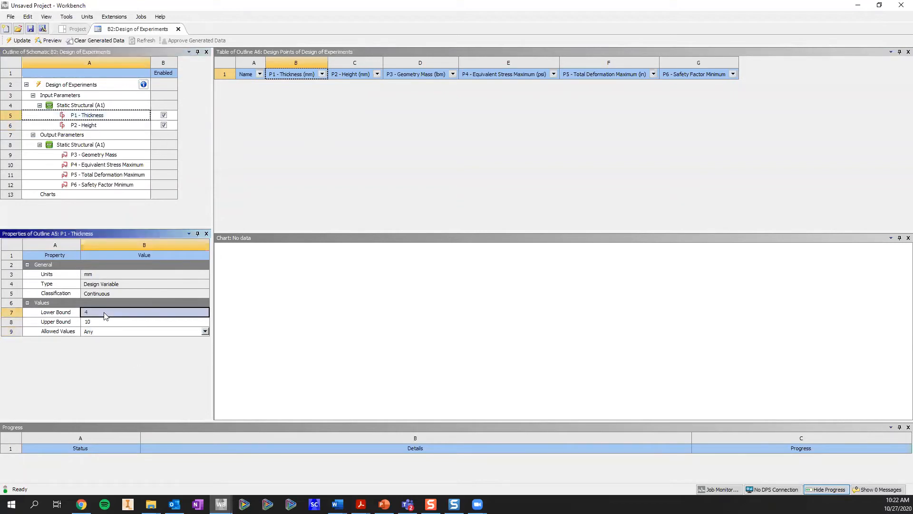
left_click(93, 125)
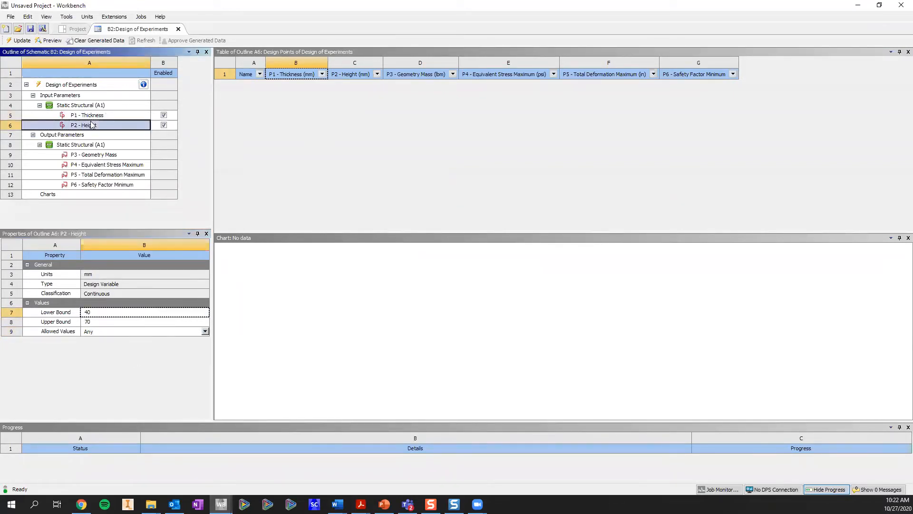
left_click(91, 116)
left_click(92, 126)
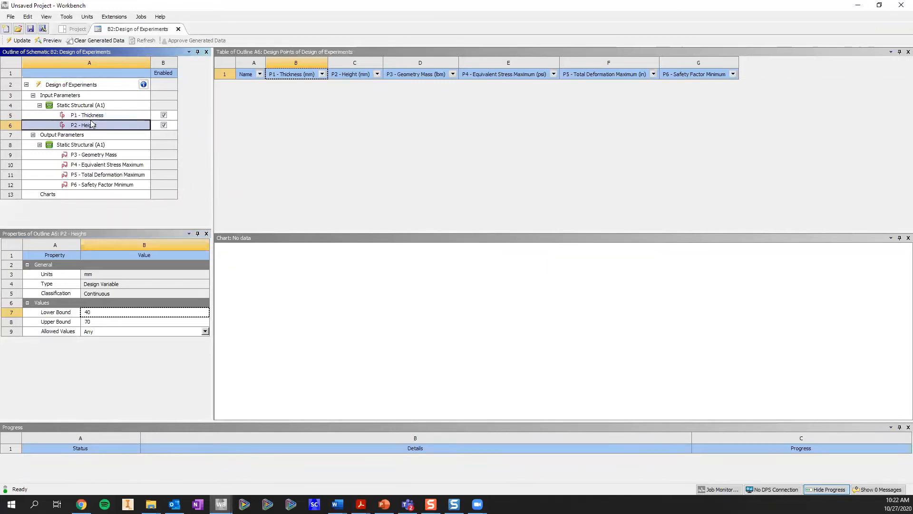
Preview the Design of Experiments, enlarge the design points table, and review the generated thickness and height combinations.
left_click(50, 41)
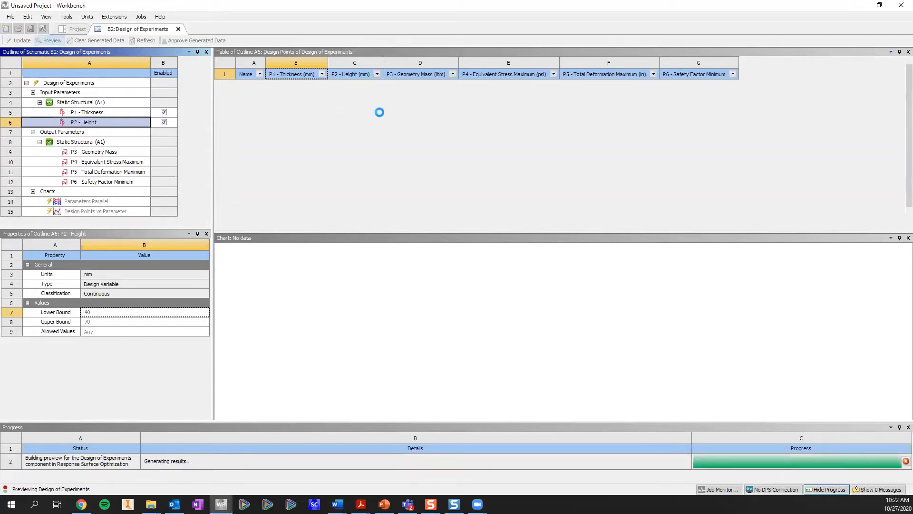
scroll(489, 130, "down", 1)
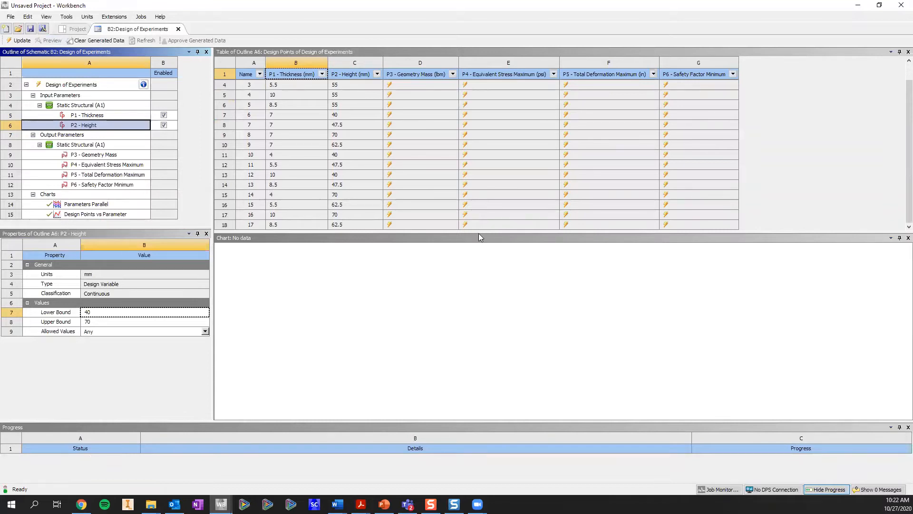
left_click_drag(478, 236, 418, 318)
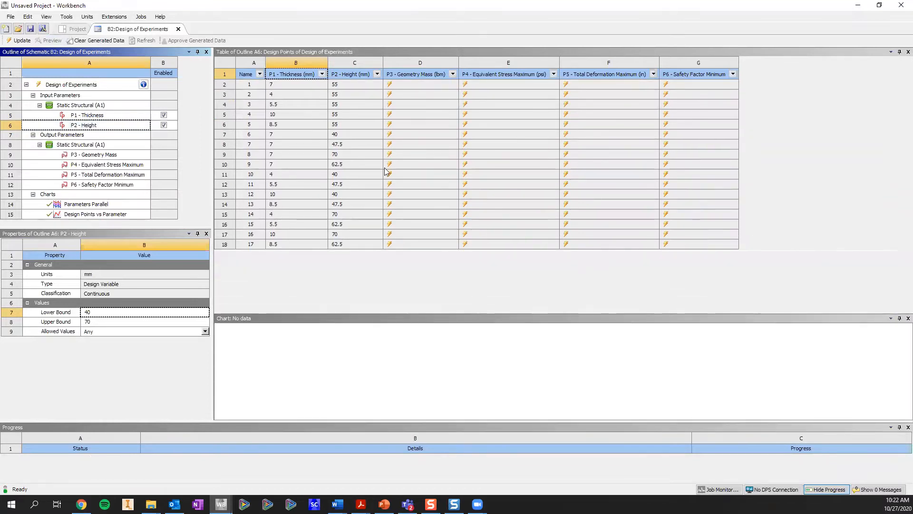
left_click(253, 86)
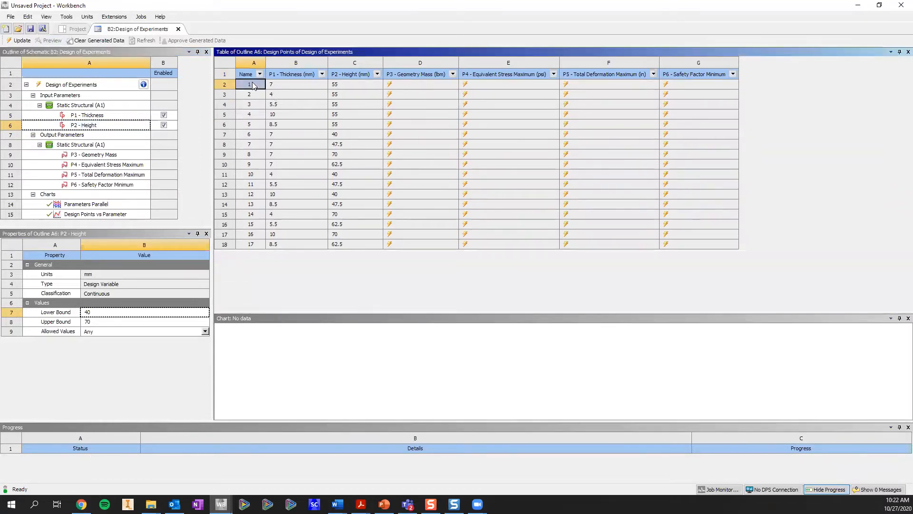
left_click(226, 244)
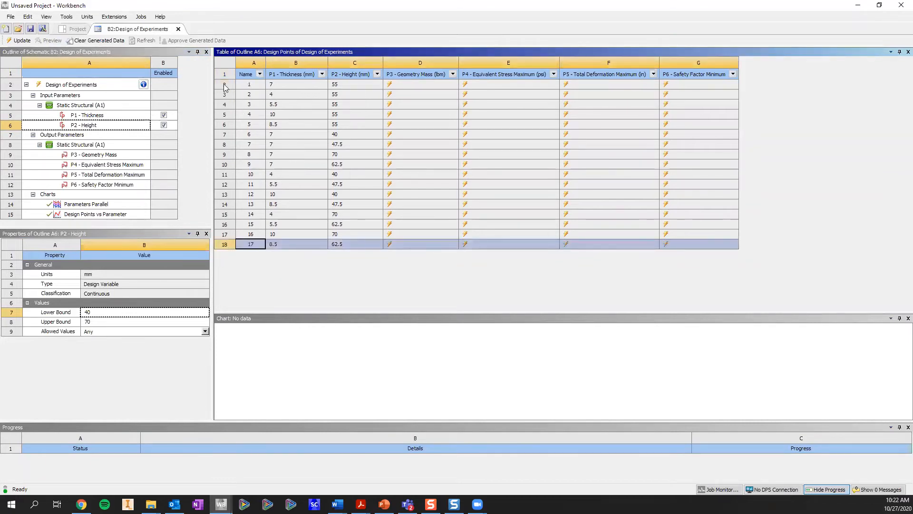
left_click(225, 85, "shift")
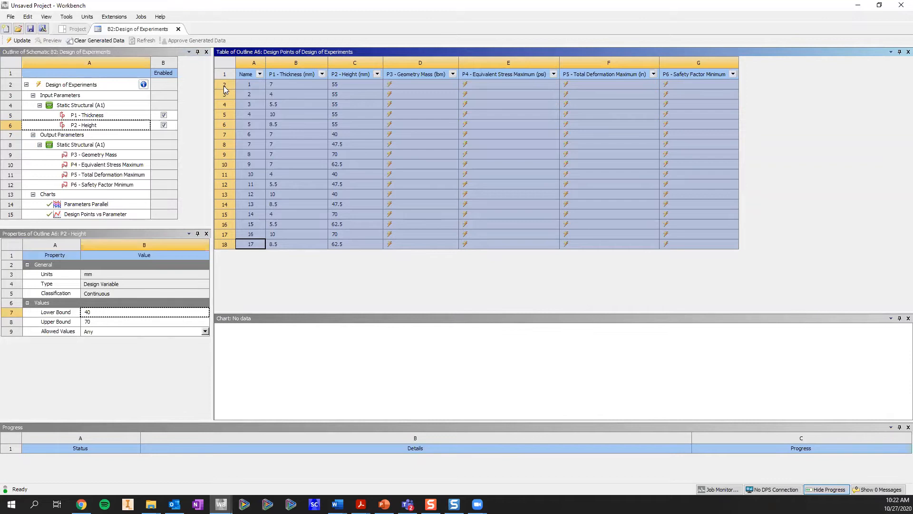
left_click(298, 85)
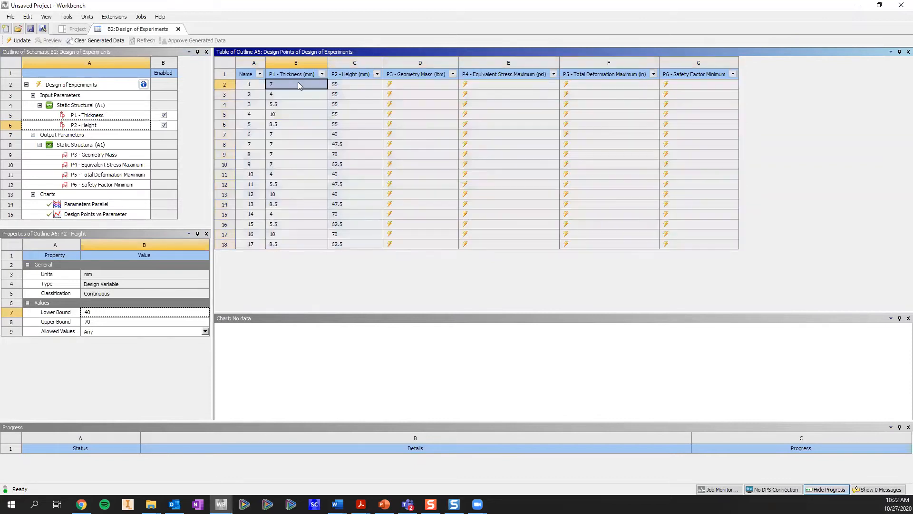
left_click(350, 246, "shift")
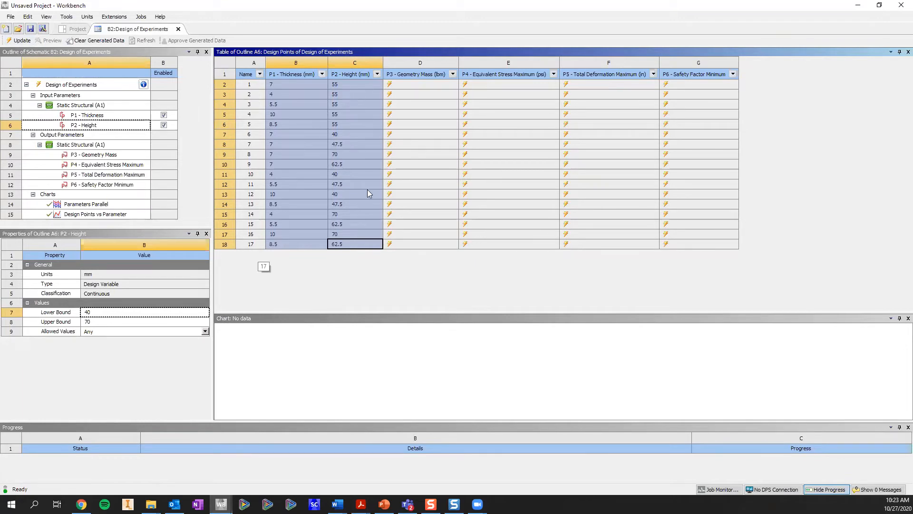
Close the unsaved project without saving it and switch to the Bracket DOE project.
left_click(900, 6)
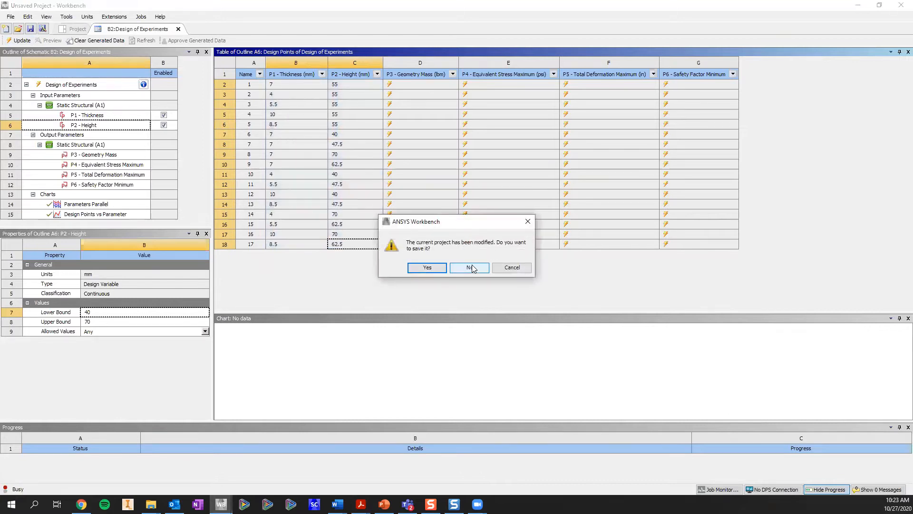
left_click(470, 268)
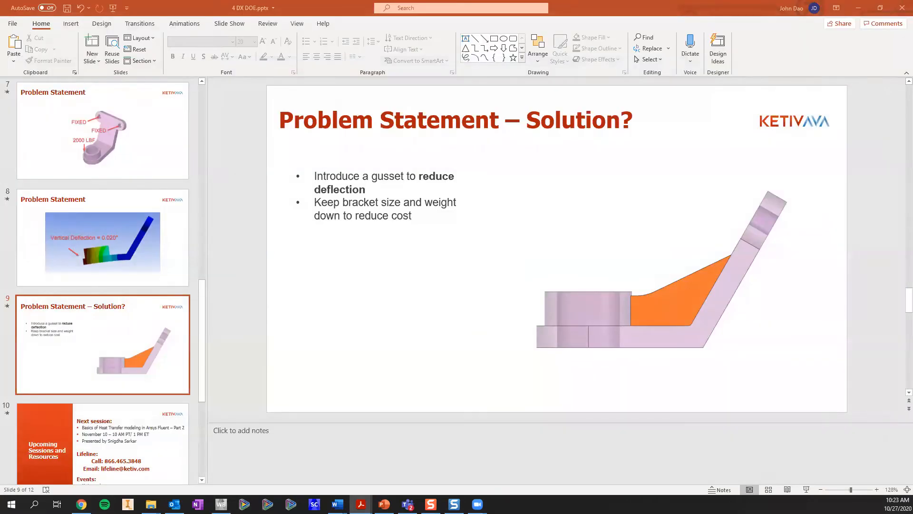
left_click(223, 485)
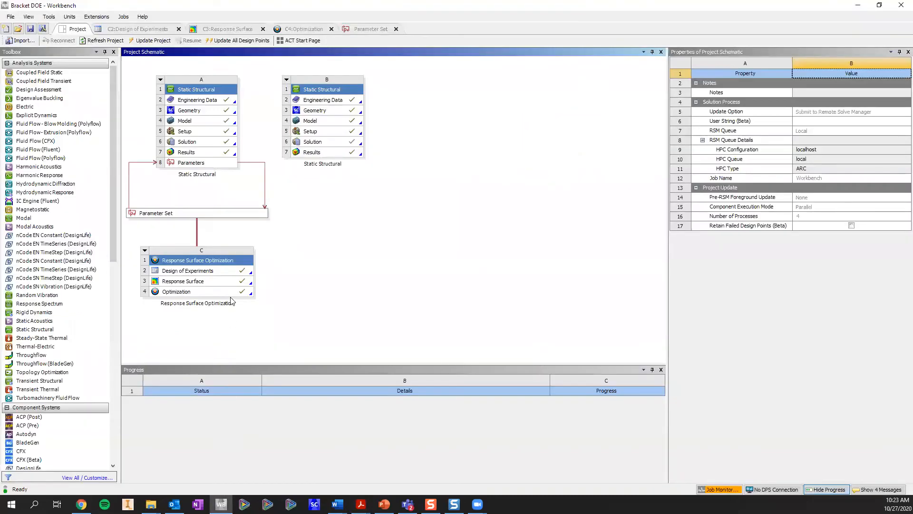
Open the Design of Experiments of the Response Surface Optimization, enlarge its table, and select all design point rows.
double_click(229, 271)
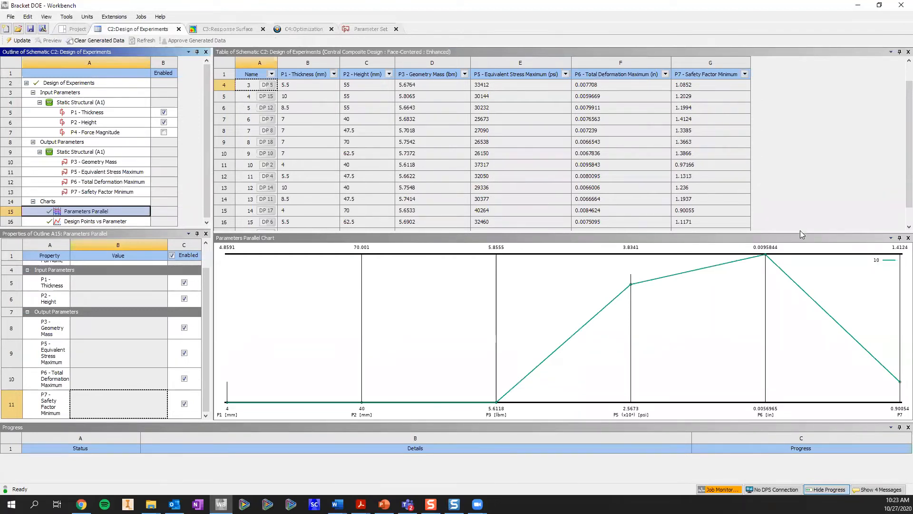
left_click_drag(800, 234, 801, 295)
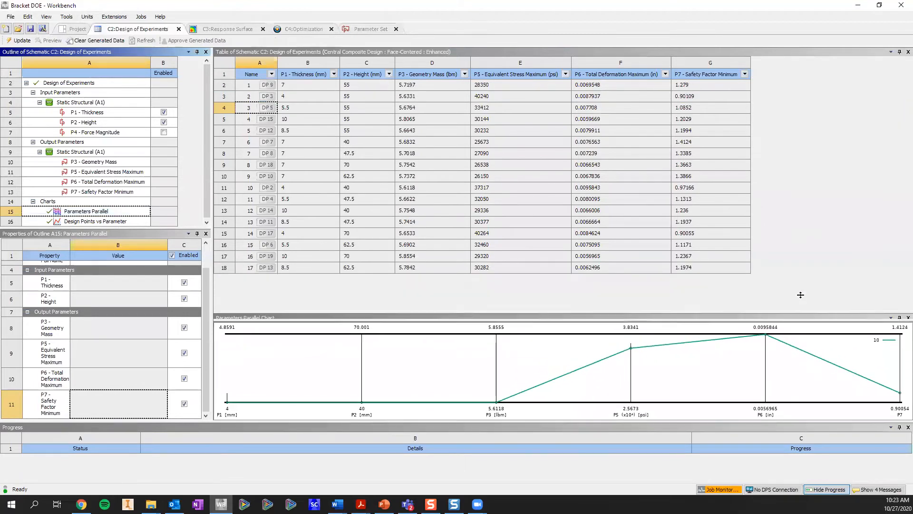
left_click(225, 86)
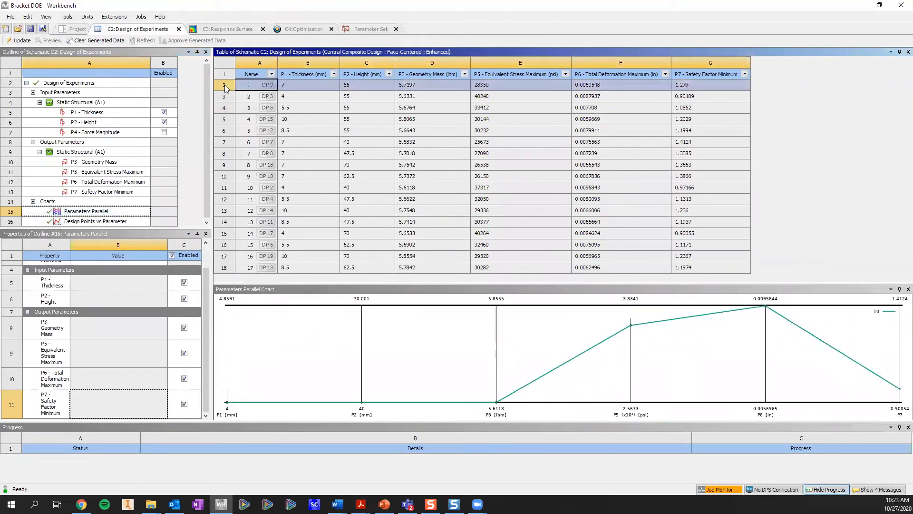
left_click(227, 270, "shift")
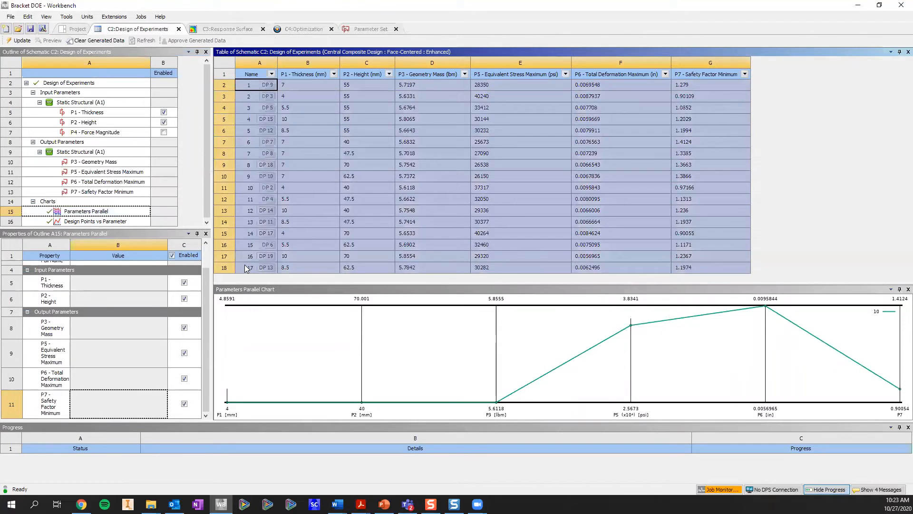
Examine the P1 - Thickness and P2 - Height values across the solved design points in the table.
left_click(540, 225)
left_click(324, 90)
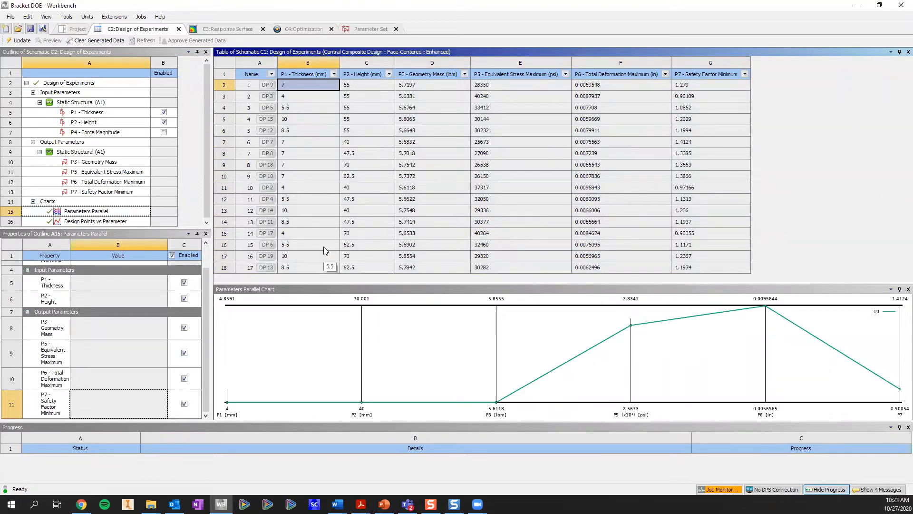
left_click(367, 85)
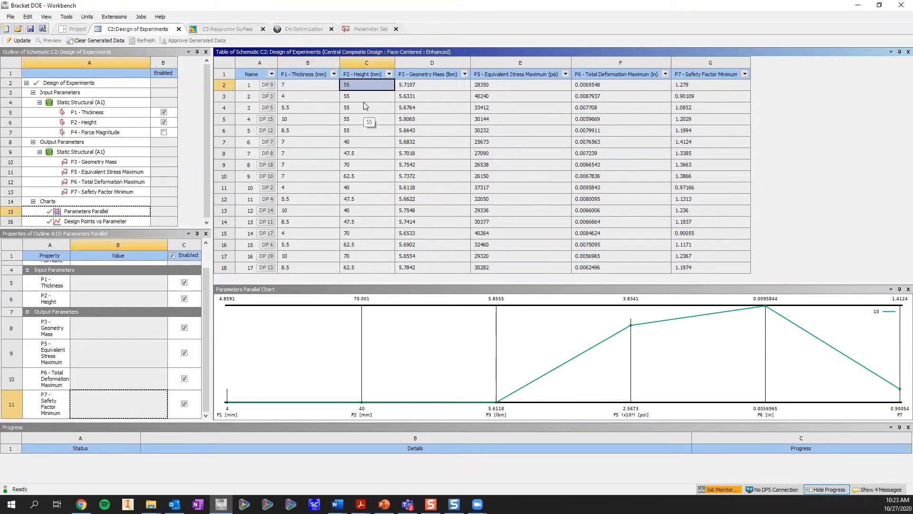
left_click(321, 87)
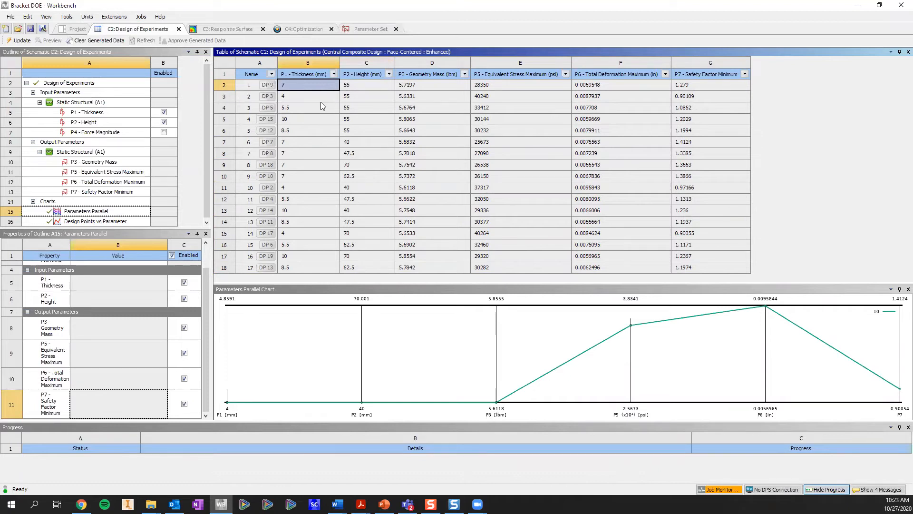
key("Down")
key("Down")
key("Down")
key("Down")
key("Down")
key("Down")
key("Down")
key("Down")
key("Down")
key("Down")
key("Down")
key("Down")
key("Down")
key("Down")
key("Down")
key("Down")
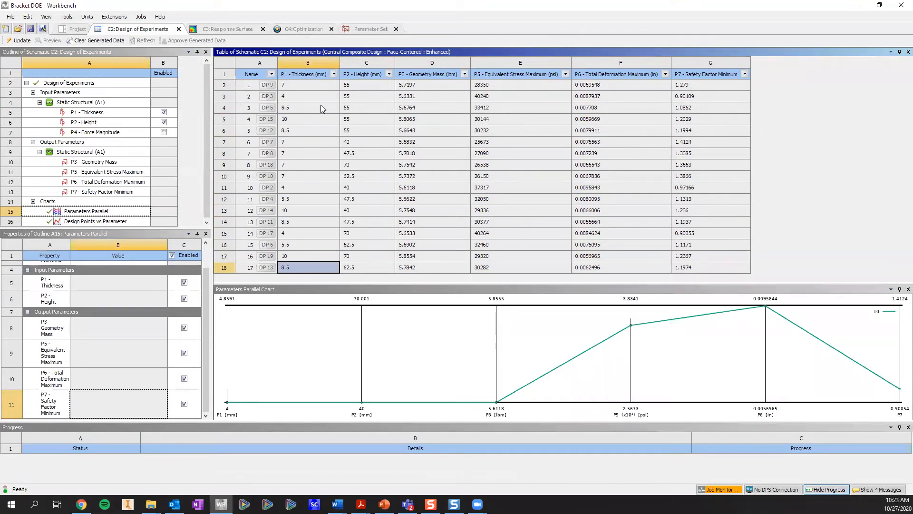
key("Up")
key("Up")
key("Right")
key("Down")
key("Down")
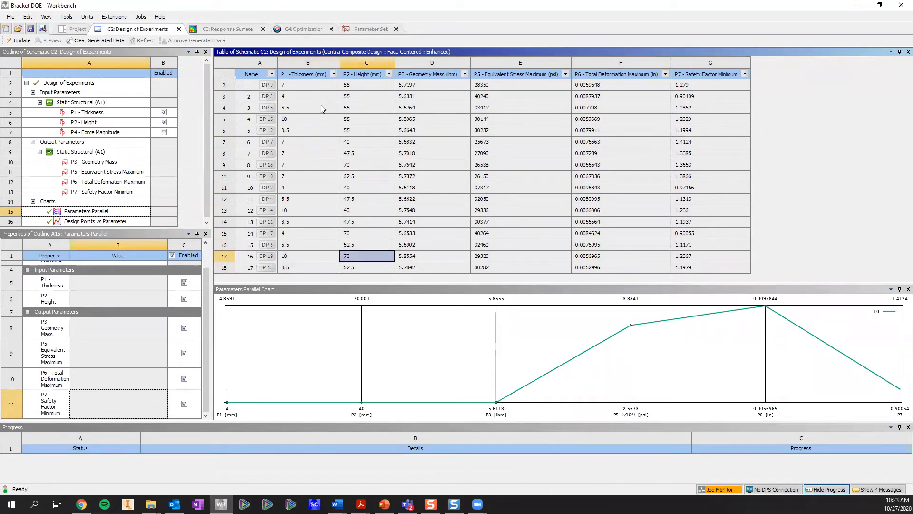
key("Up")
key("Up")
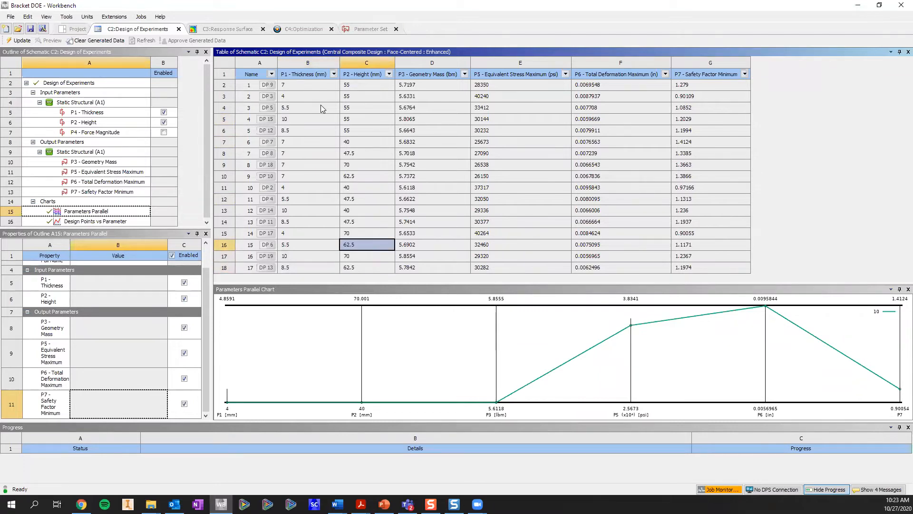
key("Up")
key("Up")
key("Up")
key("Up")
key("Up")
key("Up")
key("Up")
key("Up")
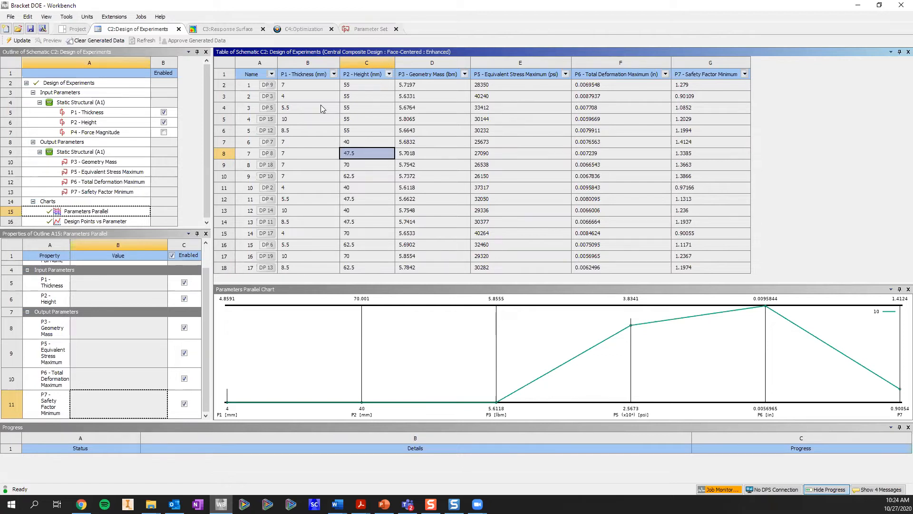
Enlarge the Parameters Parallel chart and raise its P1 thickness upper limit to 10 mm.
left_click_drag(362, 283, 281, 209)
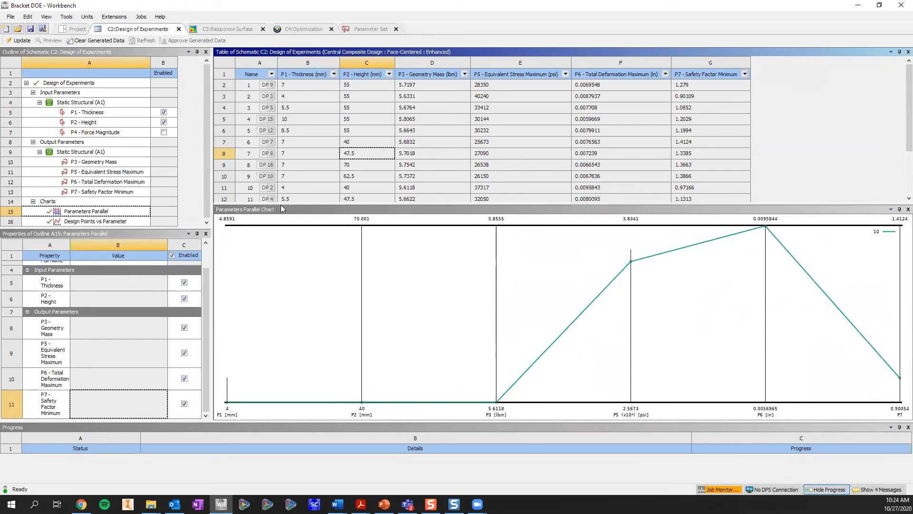
left_click(122, 211)
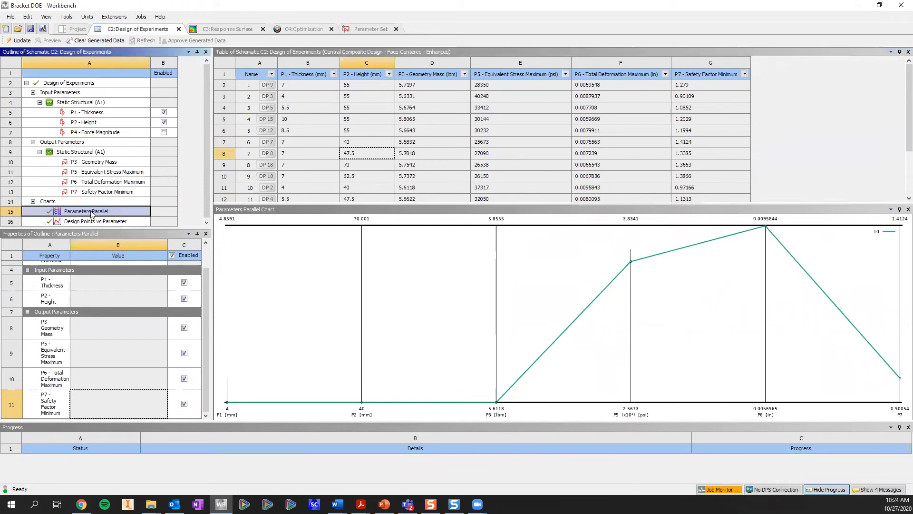
left_click(354, 402)
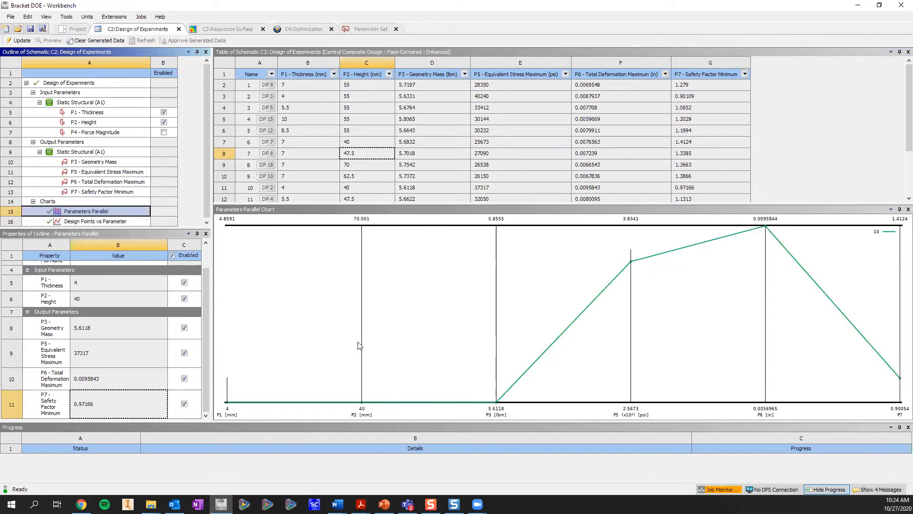
left_click(360, 324)
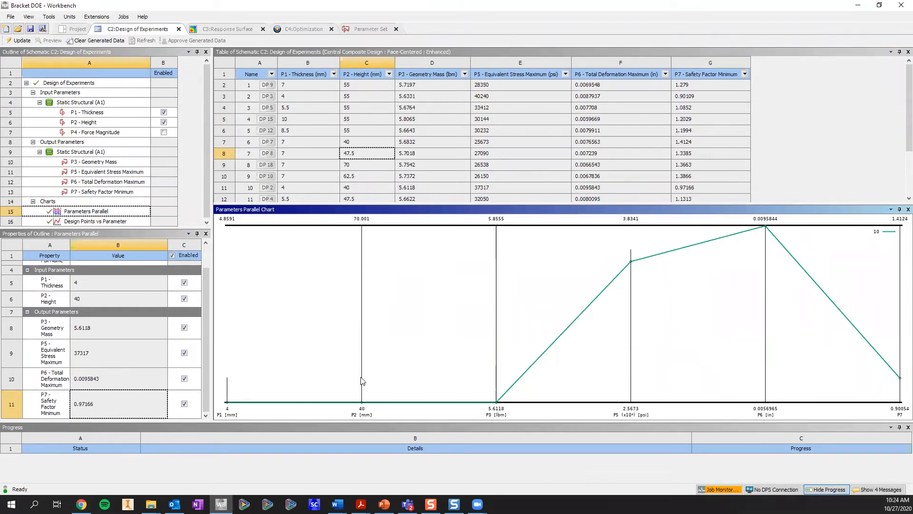
left_click_drag(227, 377, 228, 226)
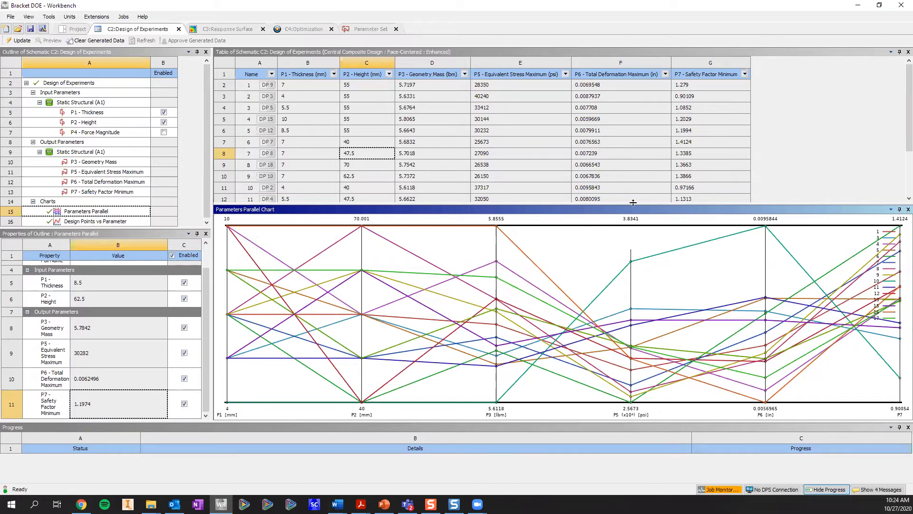
Inspect individual design point lines in the Parameters Parallel chart and lower its P1 thickness upper limit to about 5.94 mm.
left_click(334, 94)
left_click(335, 85)
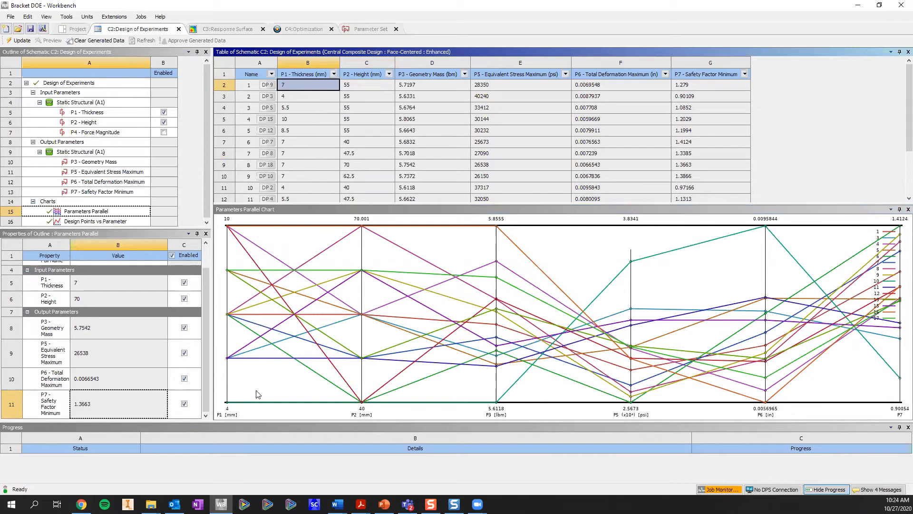
left_click(256, 342)
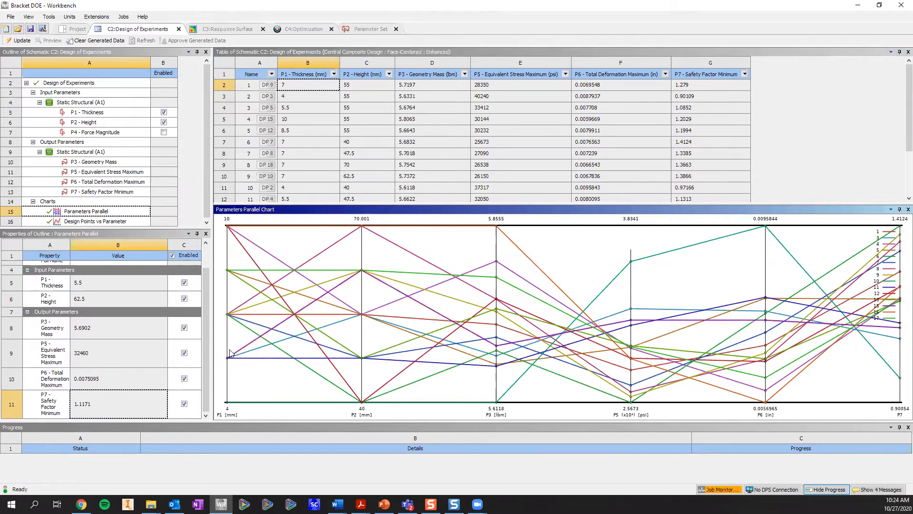
mouse_move(220, 415)
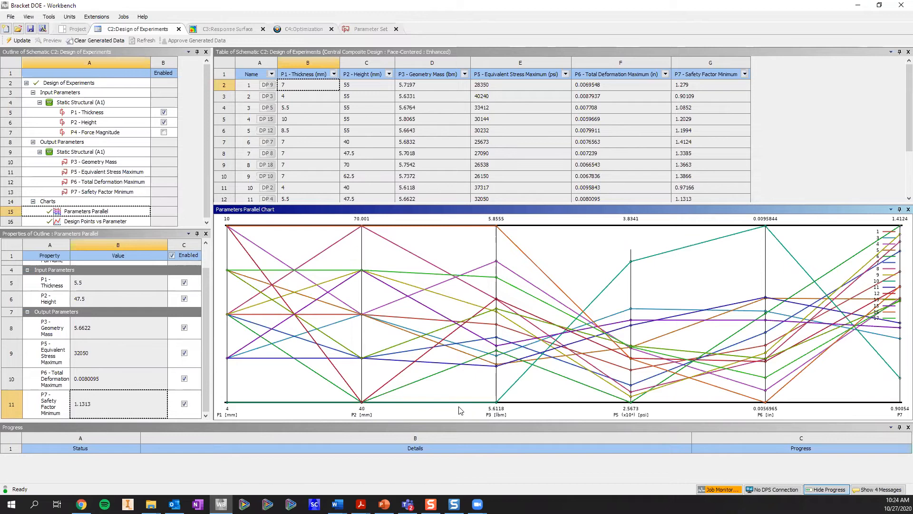
left_click(502, 397)
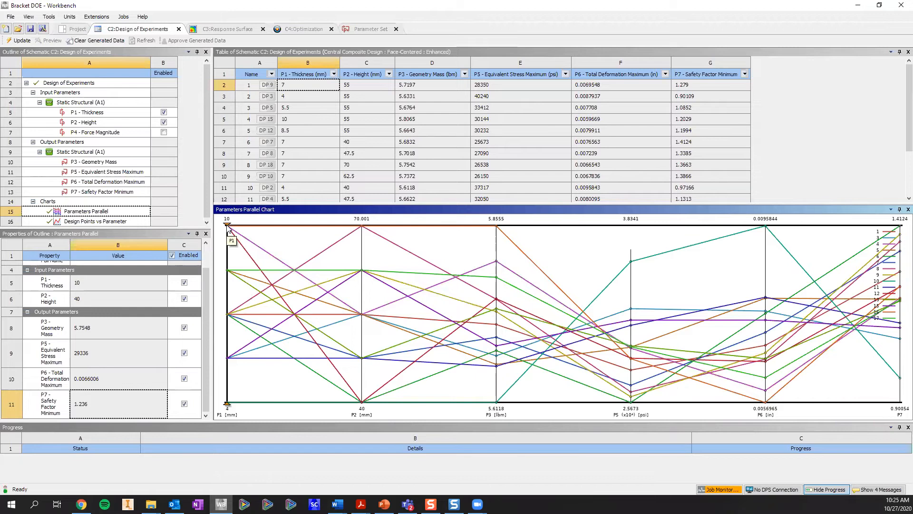
left_click_drag(229, 231, 228, 349)
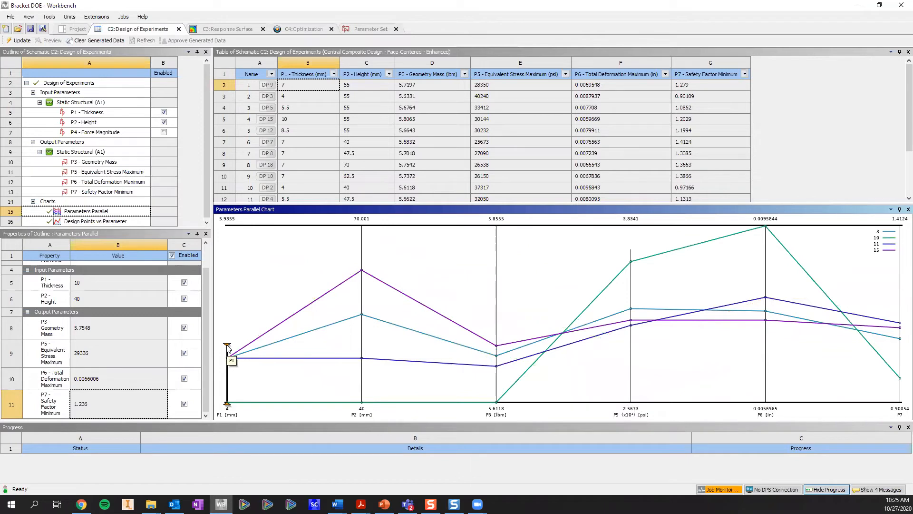
Filter the Parameters Parallel chart to P1 thickness up to about 6.03 mm and P2 height from about 60.4 mm.
left_click_drag(228, 349, 228, 229)
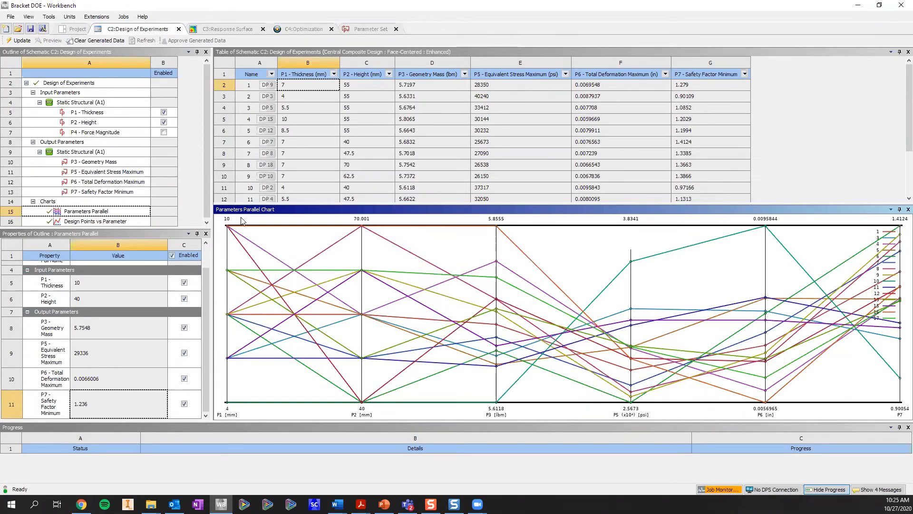
left_click(228, 226)
left_click_drag(229, 233, 231, 345)
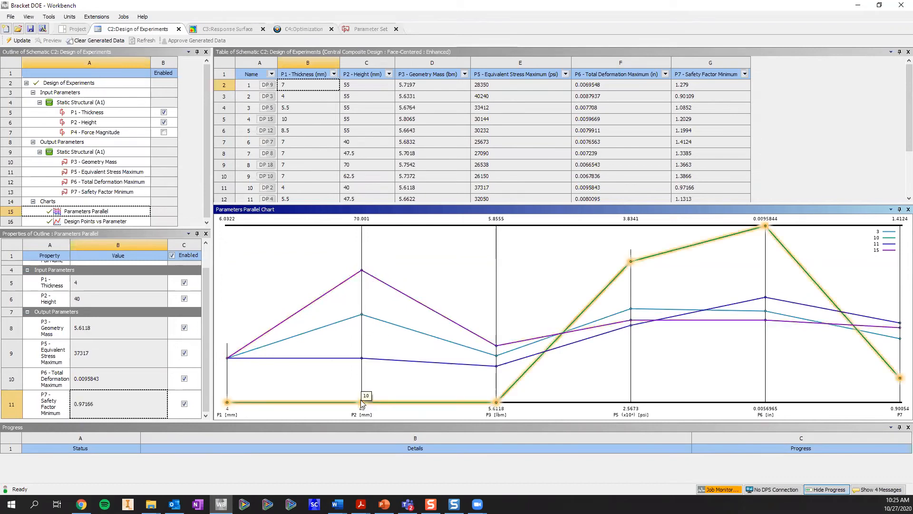
left_click_drag(361, 404, 365, 284)
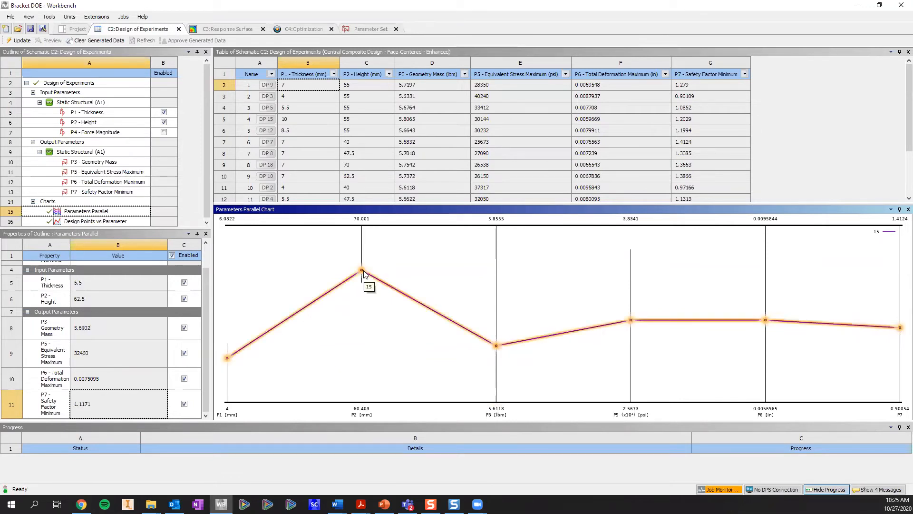
scroll(394, 147, "down", 2)
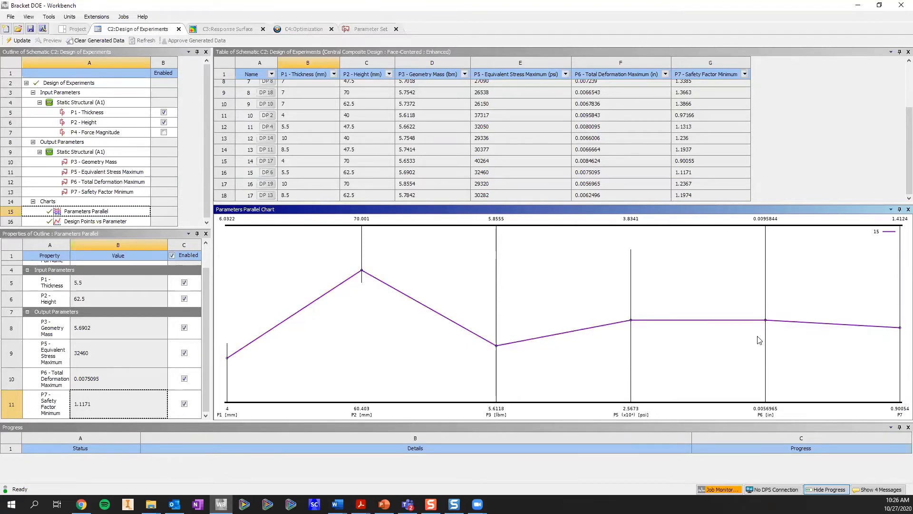
Reset the chart's P2 lower limit to 40 mm and P1 upper limit to 10 mm, and raise the P7 safety factor lower limit to about 1.067.
left_click_drag(362, 279, 361, 408)
left_click_drag(233, 342, 229, 248)
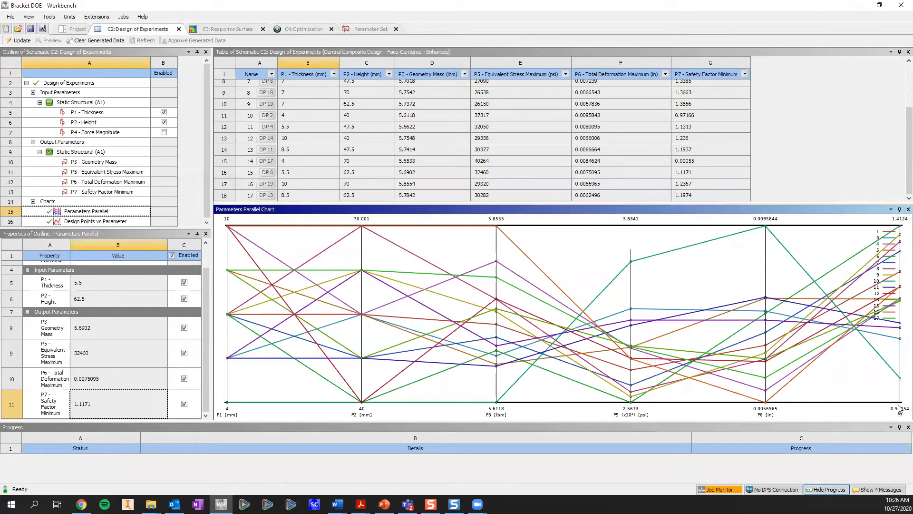
left_click_drag(899, 404, 900, 351)
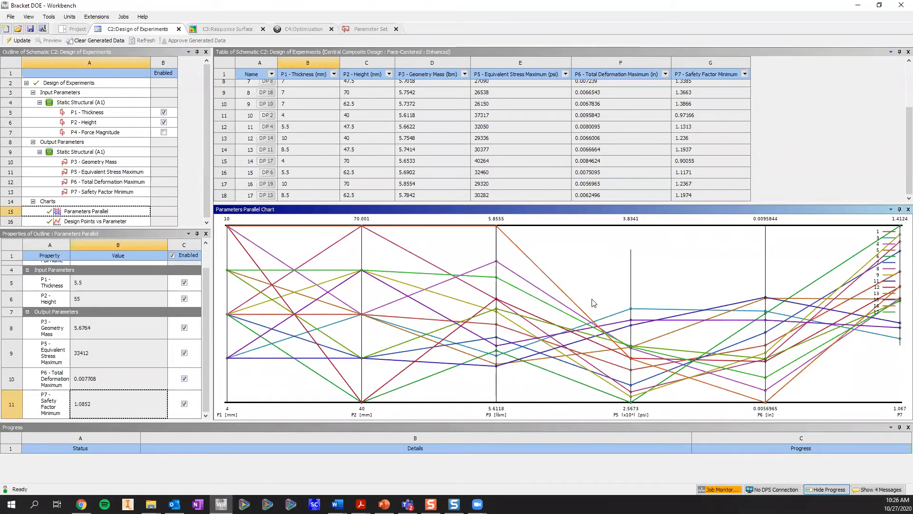
Lower the chart's P1 thickness upper limit to about 6.03 mm and its P2 height upper limit to about 51.6 mm.
mouse_move(228, 227)
left_click_drag(228, 226, 228, 343)
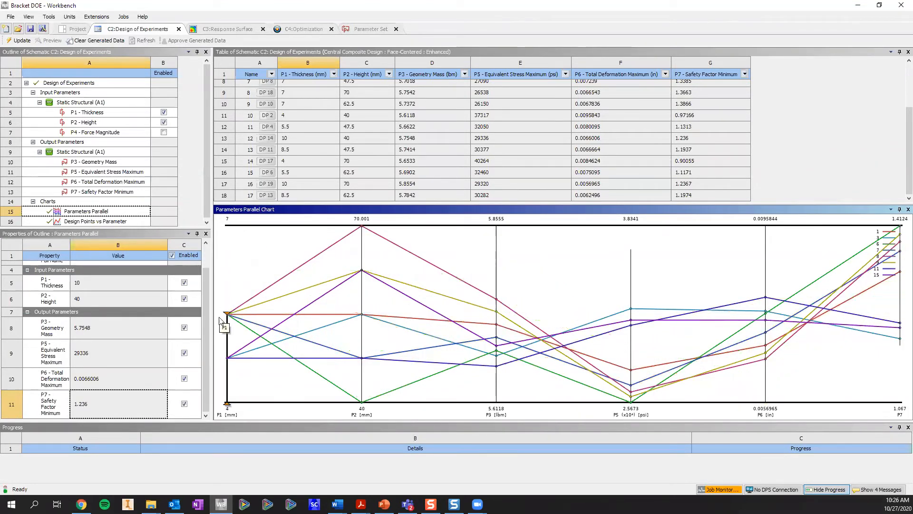
left_click_drag(361, 227, 362, 334)
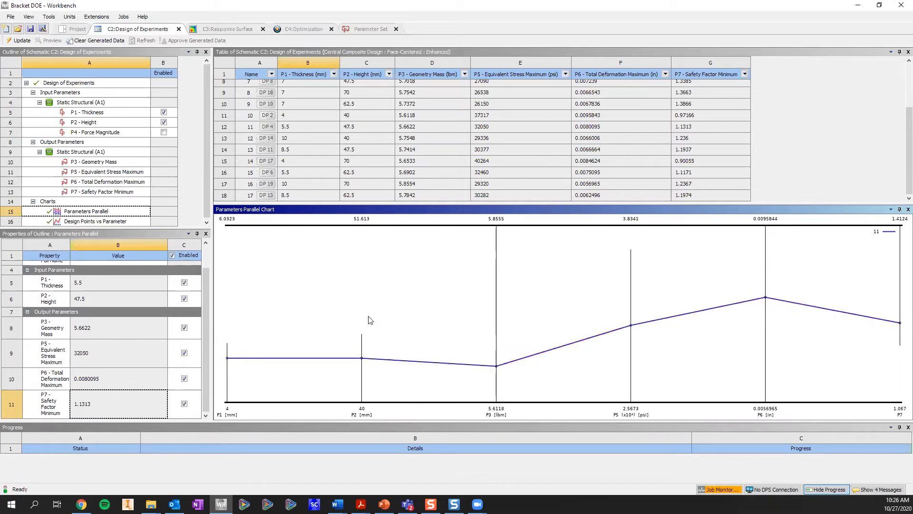
Select the row of design point 11 in the Design of Experiments table and view the options available for it.
left_click(224, 127)
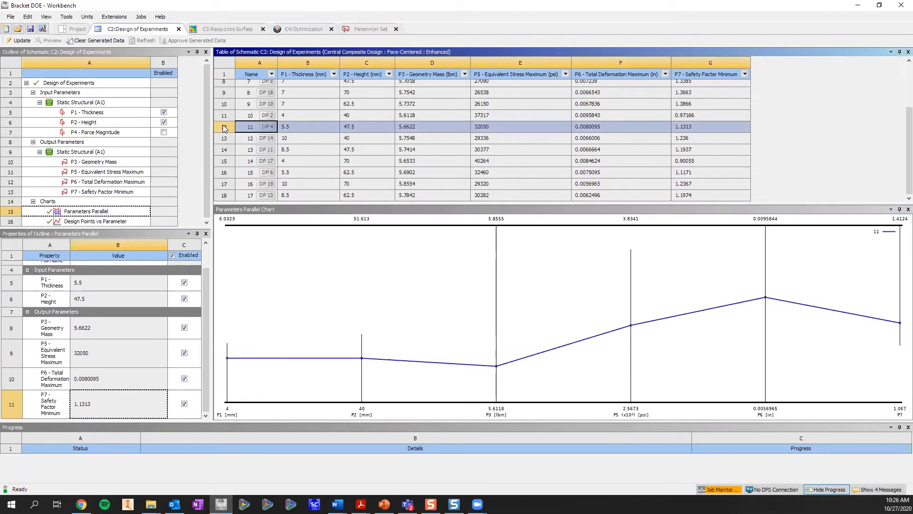
right_click(225, 129)
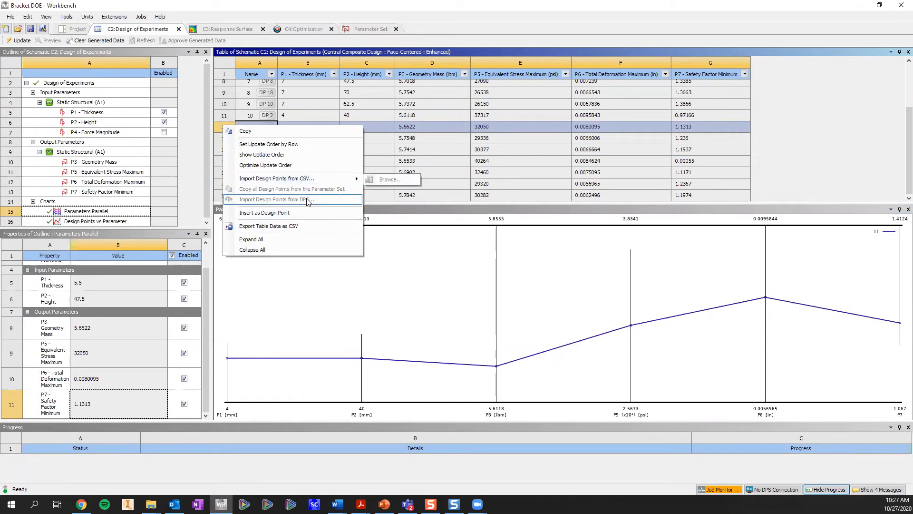
left_click(810, 141)
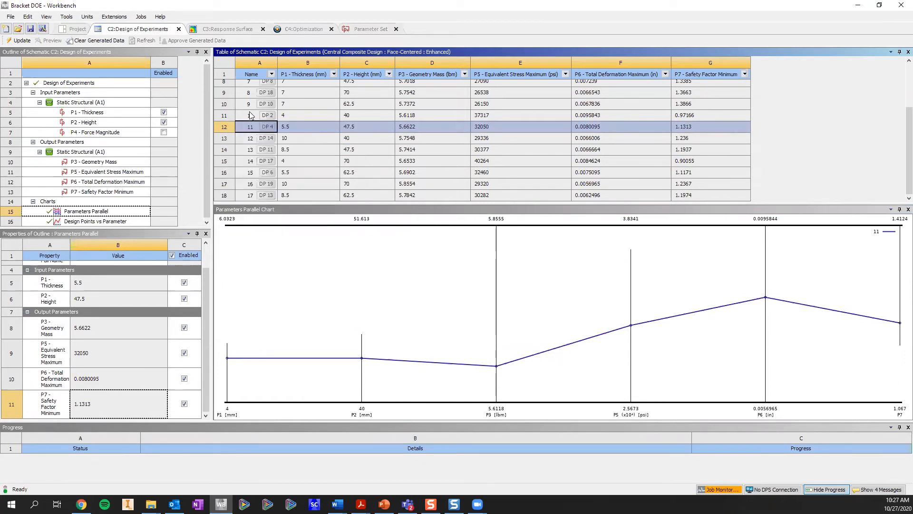
Open the Response Surface from the project schematic and show its top-level properties and tolerances table.
left_click(69, 31)
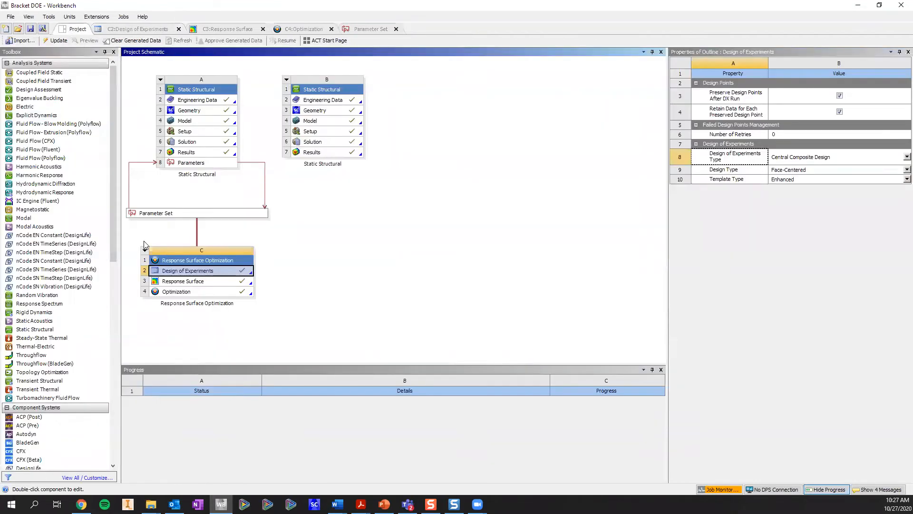
double_click(210, 284)
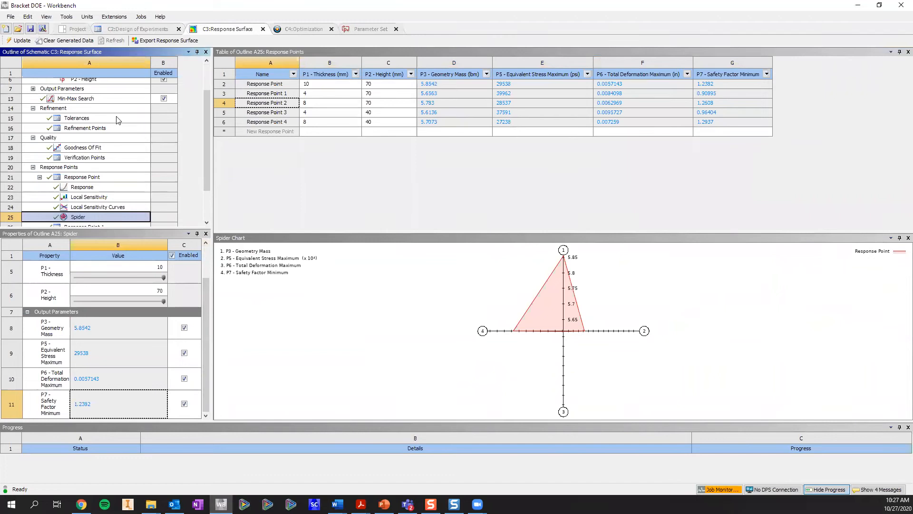
scroll(118, 119, "up", 3)
left_click(95, 84)
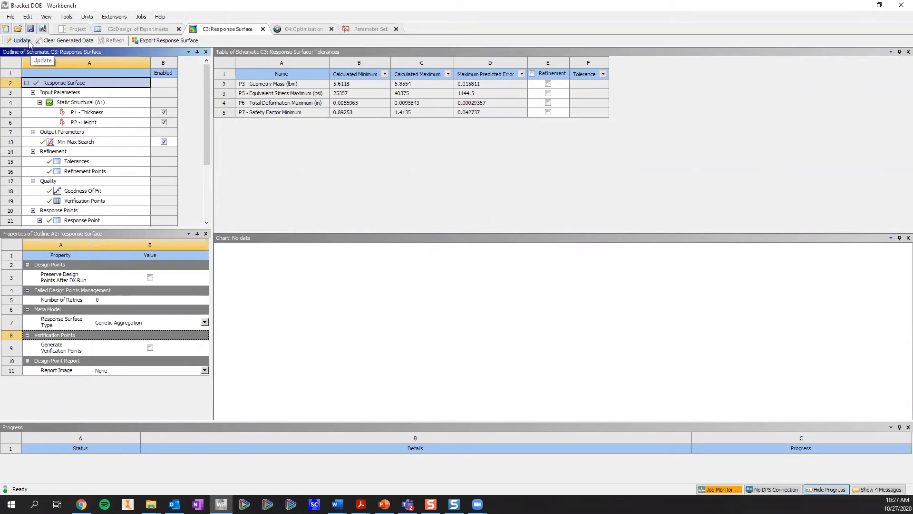
Go through the response surface's input and output parameters and display the Min-Max Search results.
left_click(82, 93)
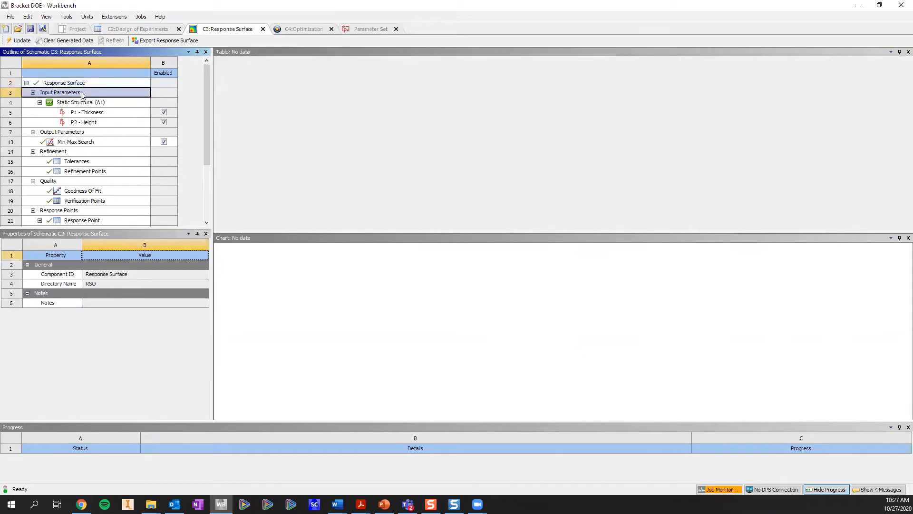
left_click(102, 113)
left_click(101, 122)
left_click(101, 133)
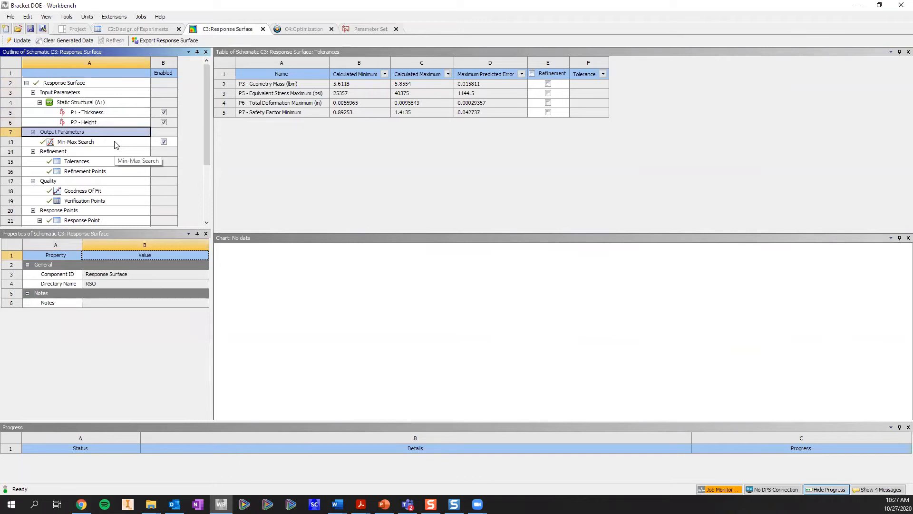
left_click(116, 143)
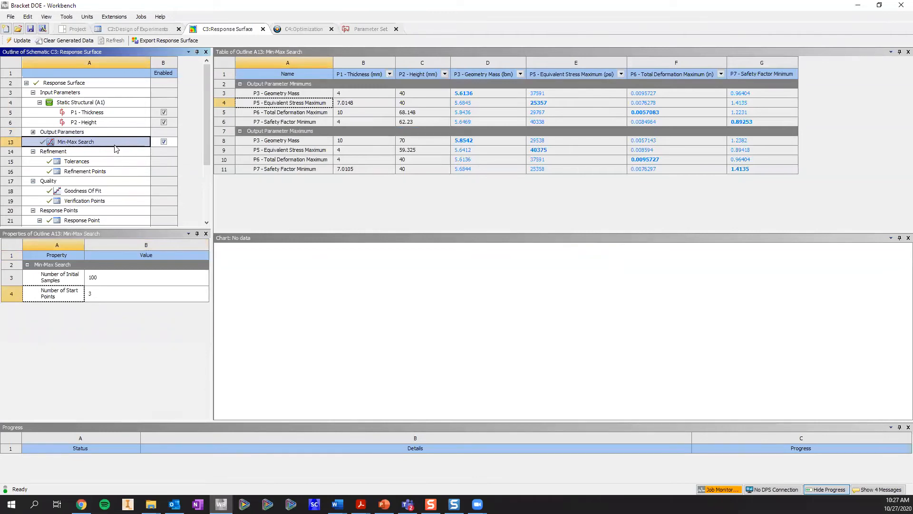
Display the Goodness Of Fit quality results and select all metric rows from Coefficient of Determination to Relative Average Absolute Error.
scroll(97, 176, "down", 1)
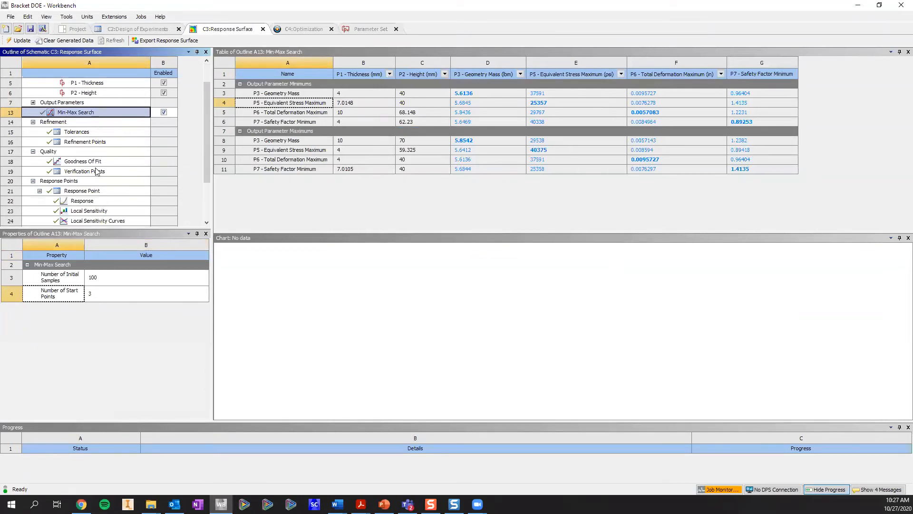
left_click(92, 161)
left_click(63, 151)
left_click(86, 164)
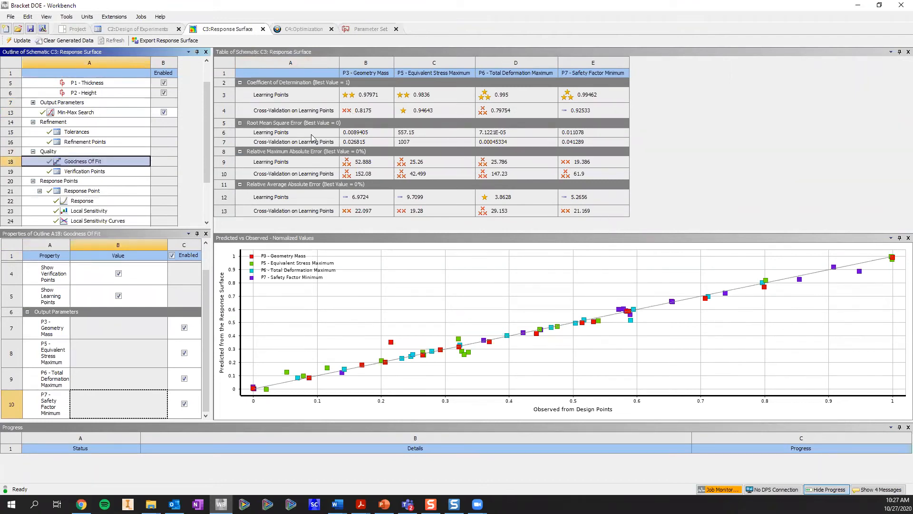
left_click(312, 94)
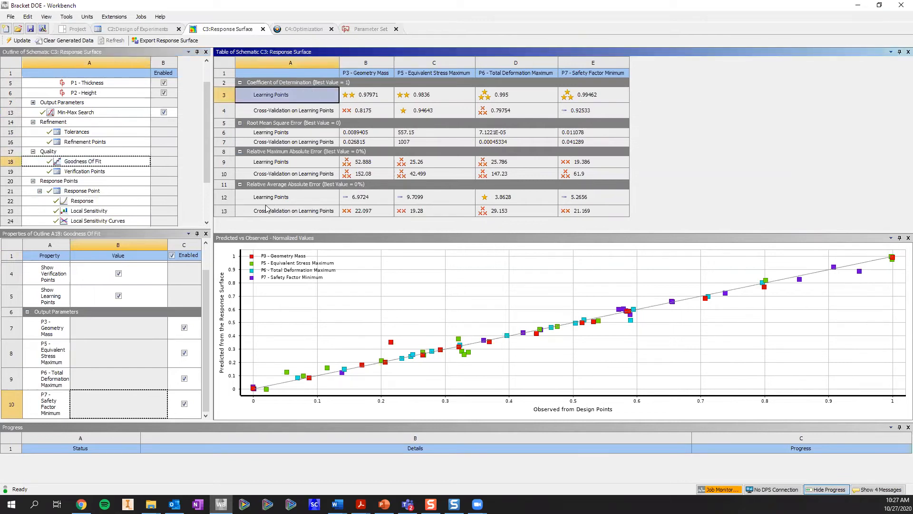
left_click(233, 215, "shift")
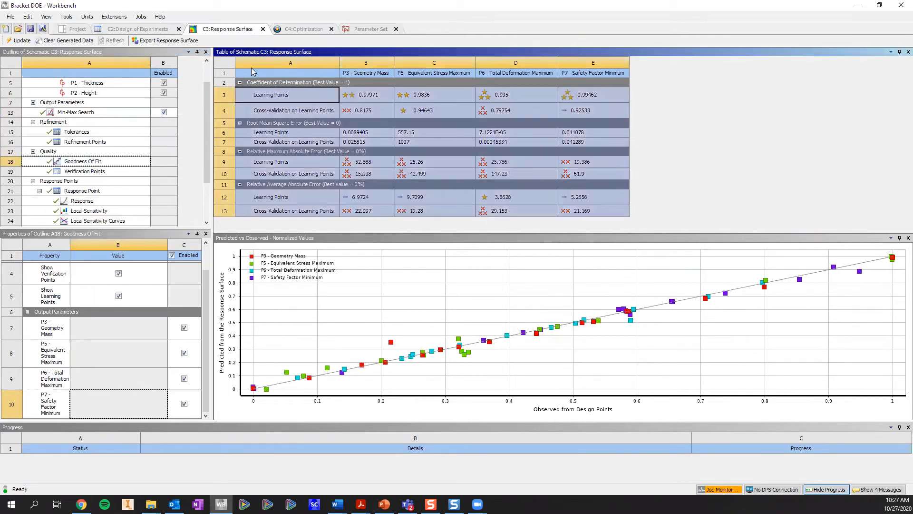
Switch to the presentation in Acrobat Reader, maximize its window, and advance to the response surface quality comparison on page 24.
left_click(361, 503)
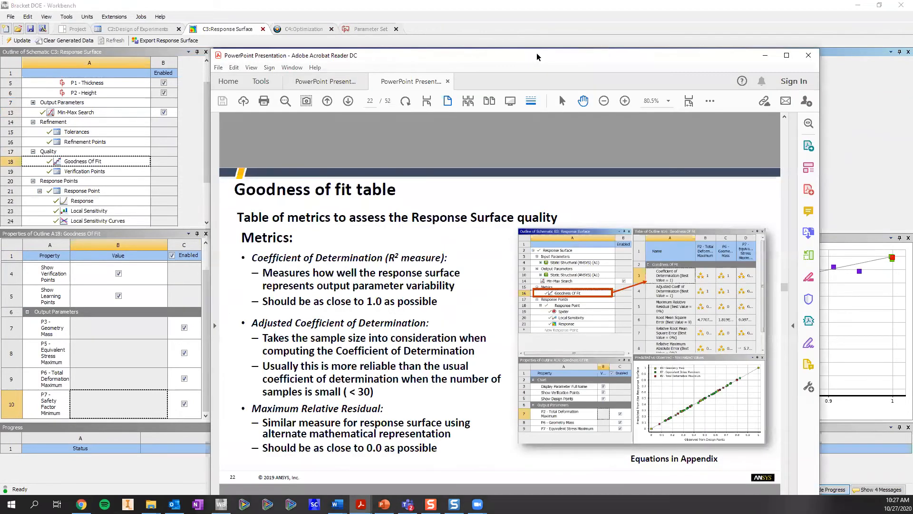
double_click(538, 56)
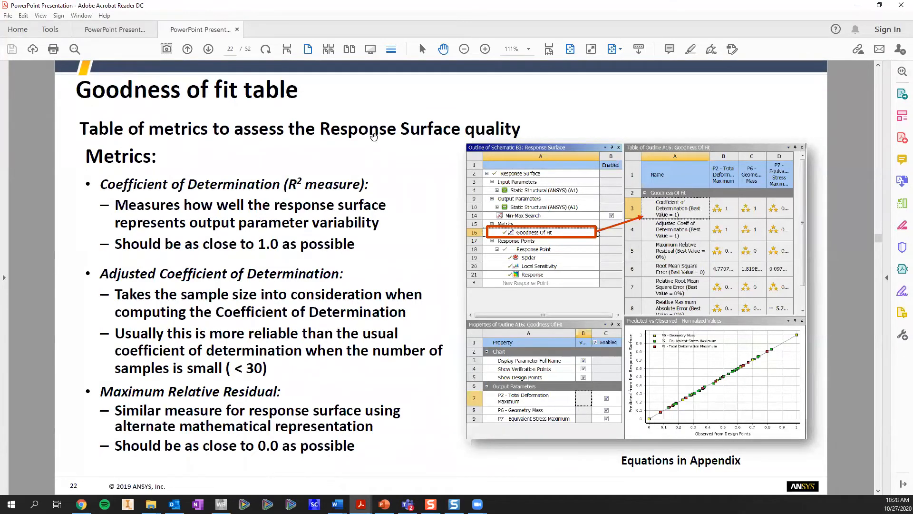
key("Right")
key("Right")
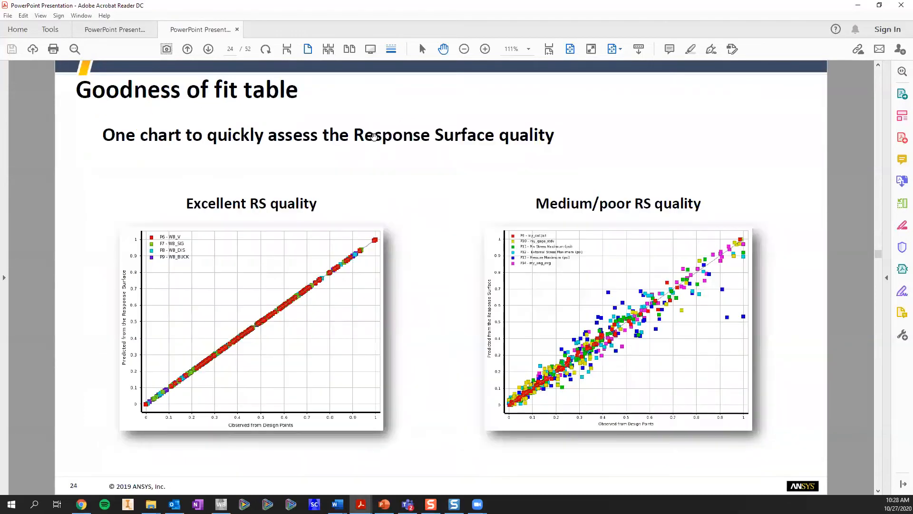
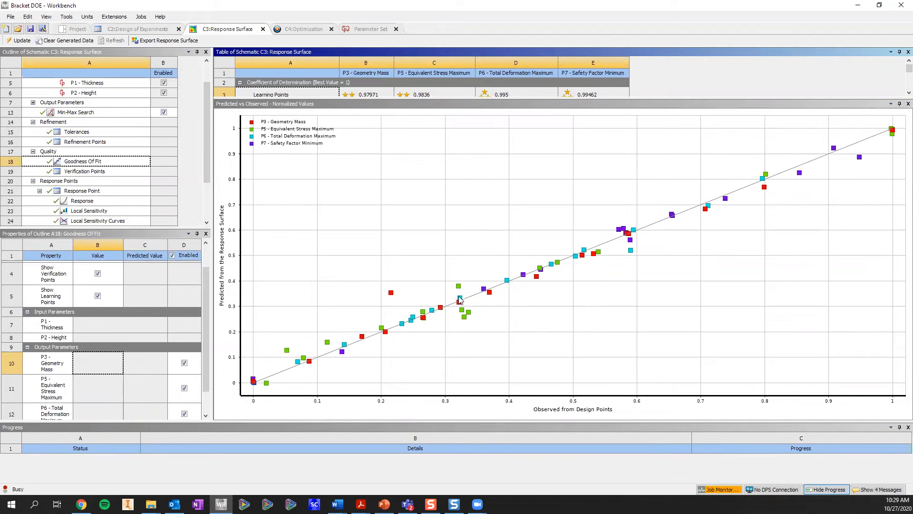
Reopen the response surface's Min-Max Search results from Goodness Of Fit and enlarge the table area.
mouse_move(443, 312)
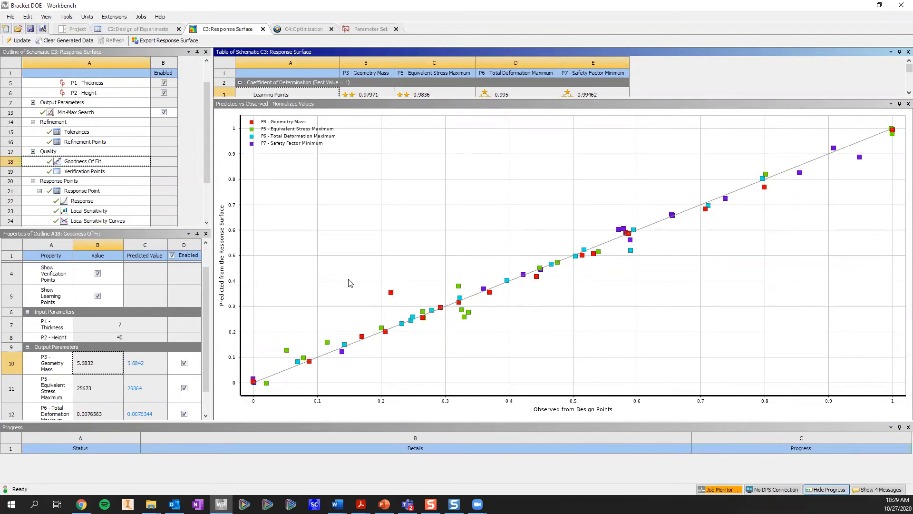
left_click(101, 160)
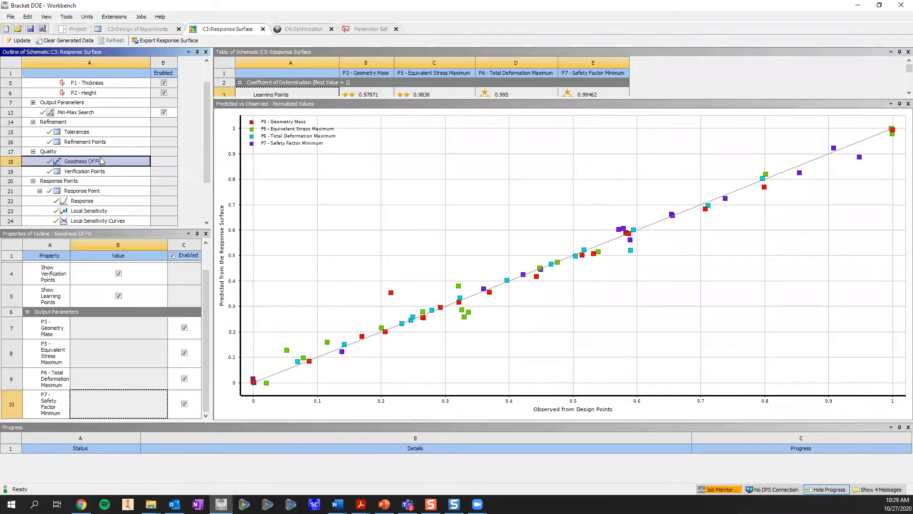
scroll(102, 165, "up", 1)
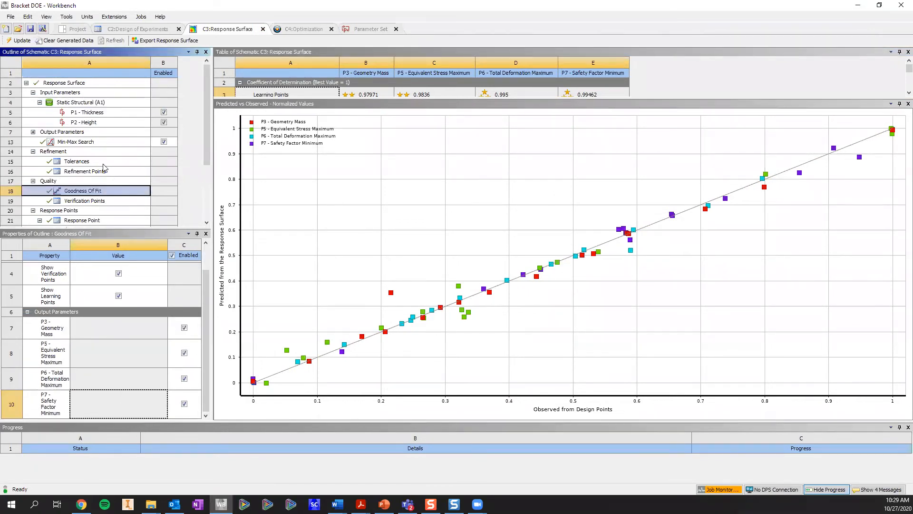
left_click(79, 143)
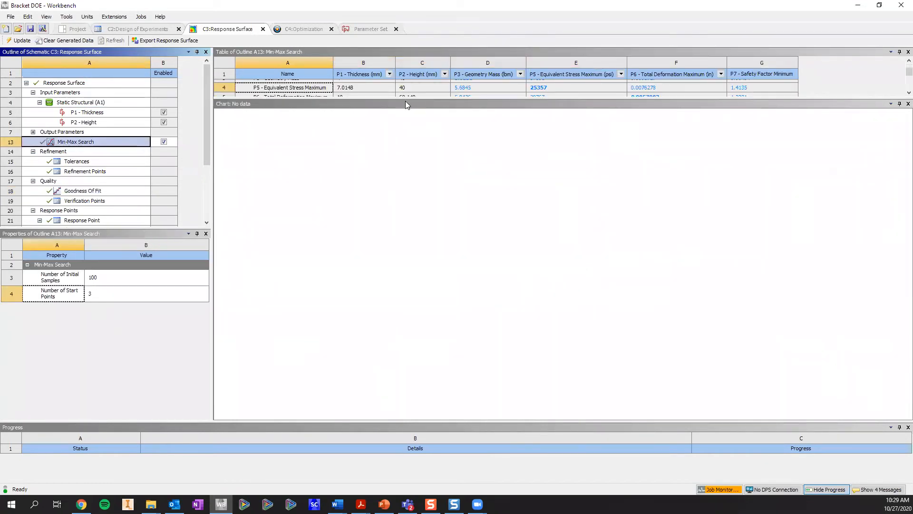
left_click_drag(406, 104, 404, 298)
Examine the P1 thickness, P2 height and mass values in the P3 - Geometry Mass row of the output parameter minimums.
left_click(312, 93)
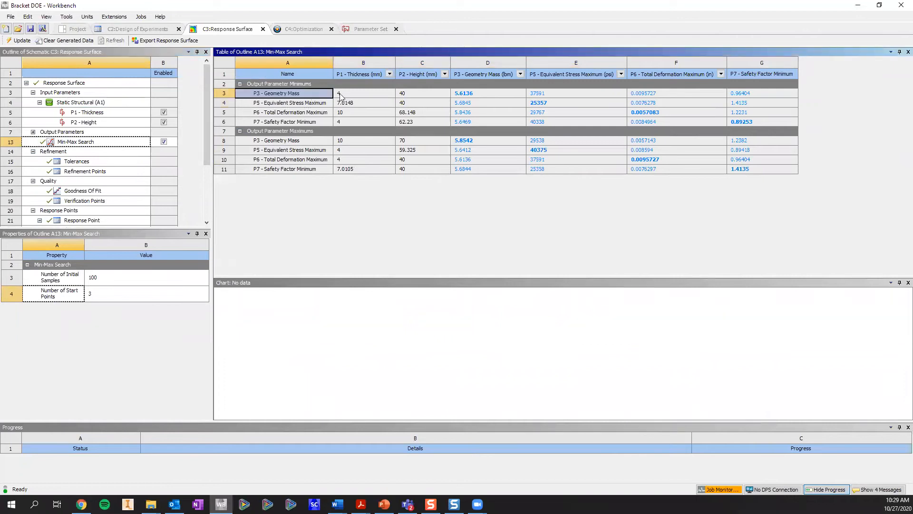
left_click(466, 93)
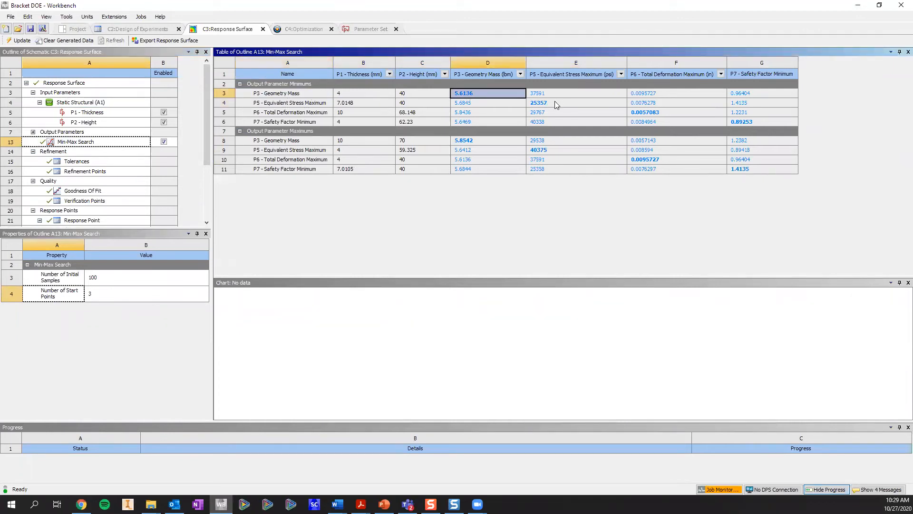
left_click(385, 94)
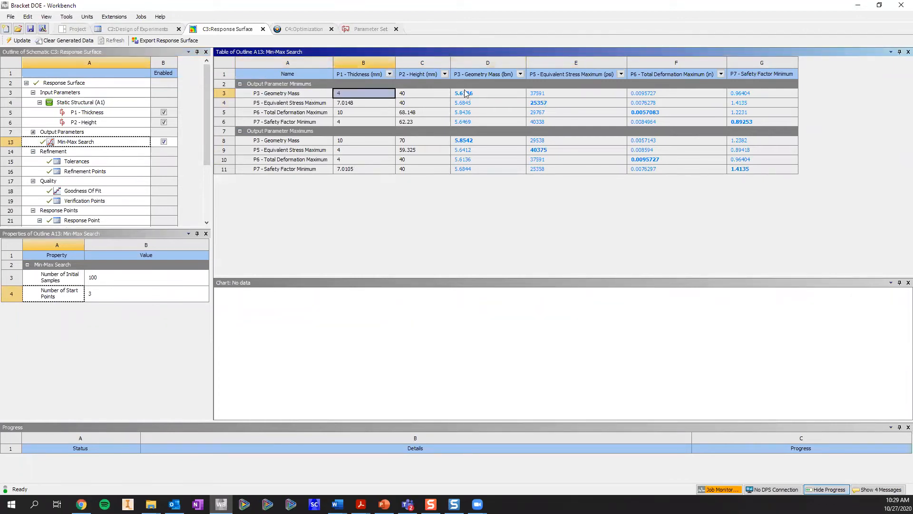
left_click(438, 98)
left_click(487, 95)
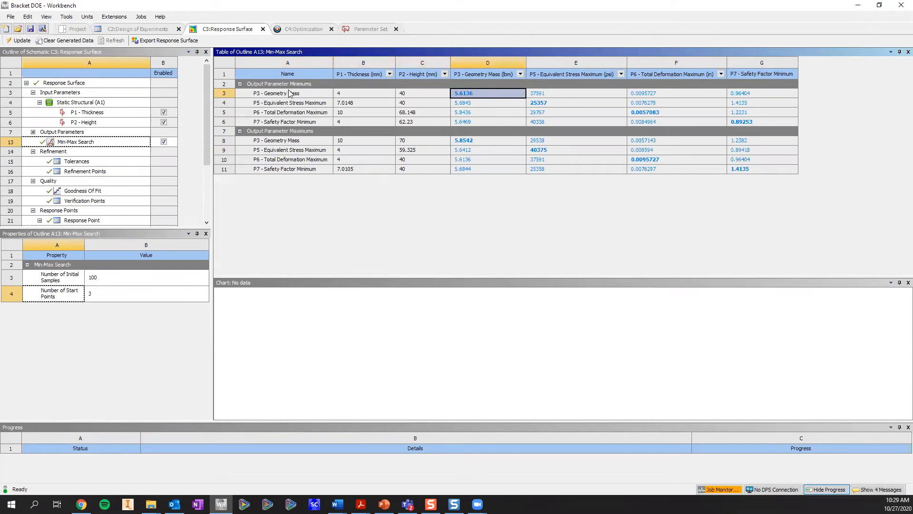
left_click(312, 95)
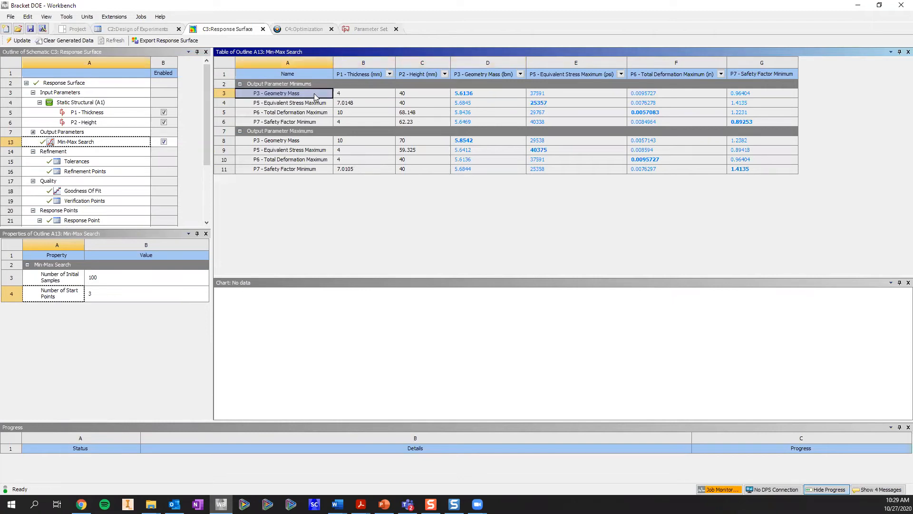
left_click(354, 95)
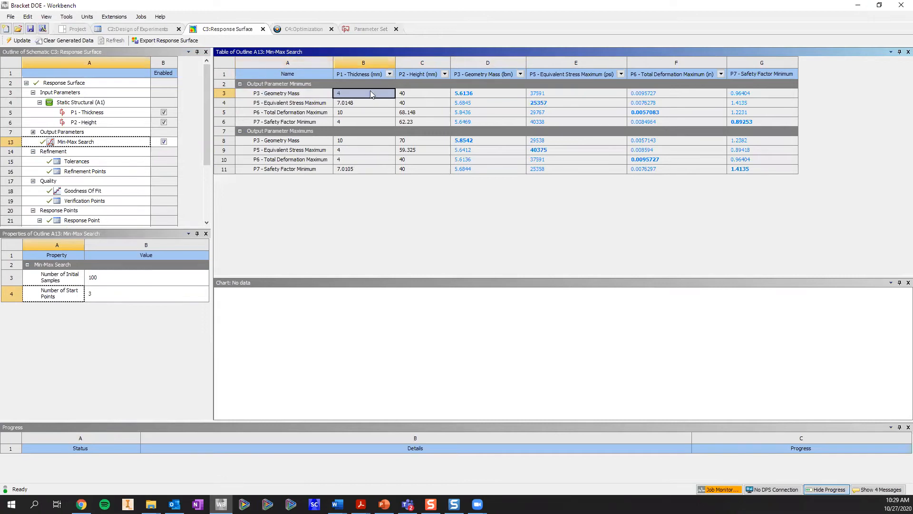
Compare the thickness, height and mass values in the P3 - Geometry Mass rows of the output parameter minimums and maximums.
left_click(424, 94)
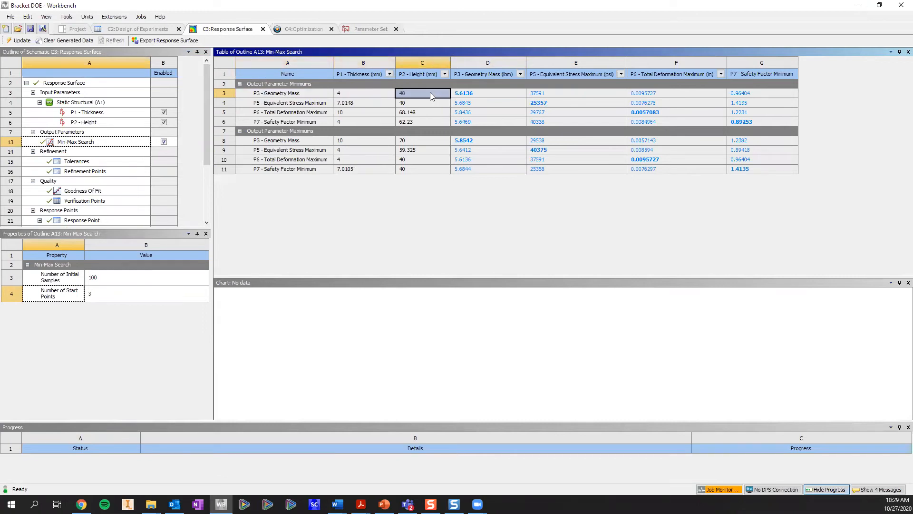
left_click(472, 93)
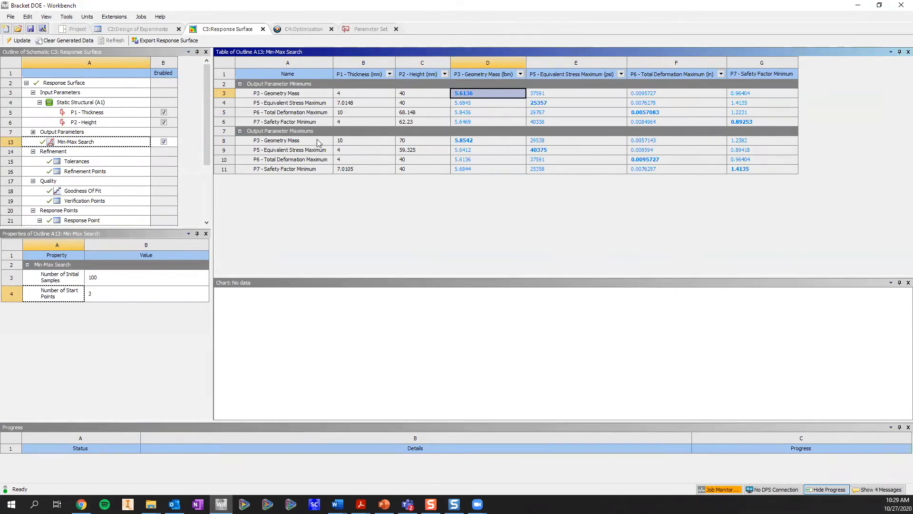
left_click(365, 140)
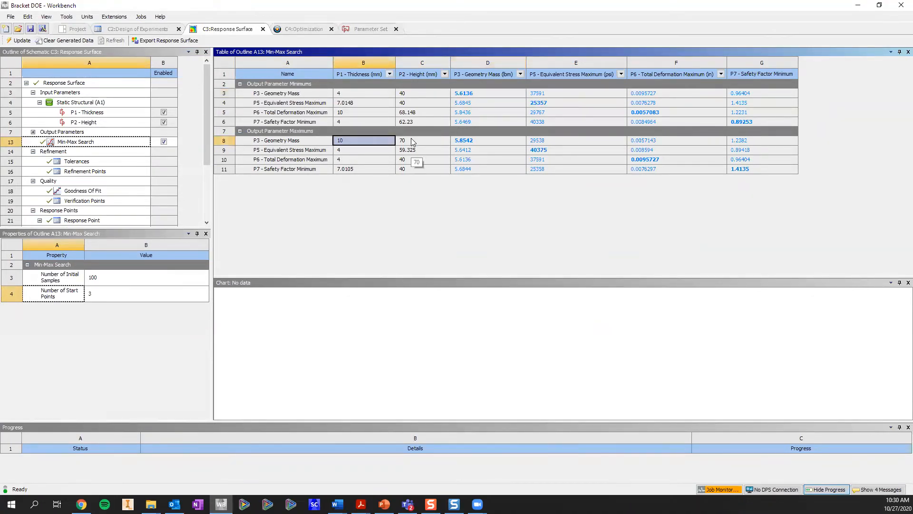
left_click(412, 143)
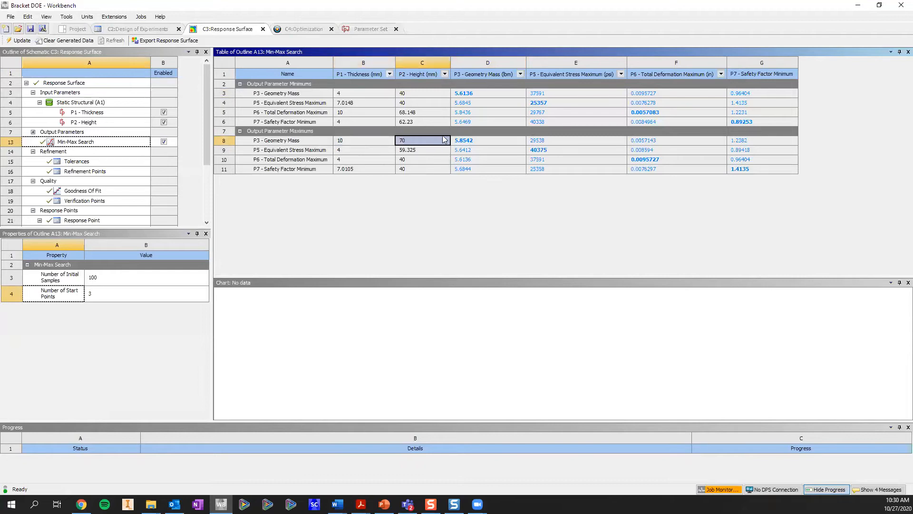
left_click(476, 140)
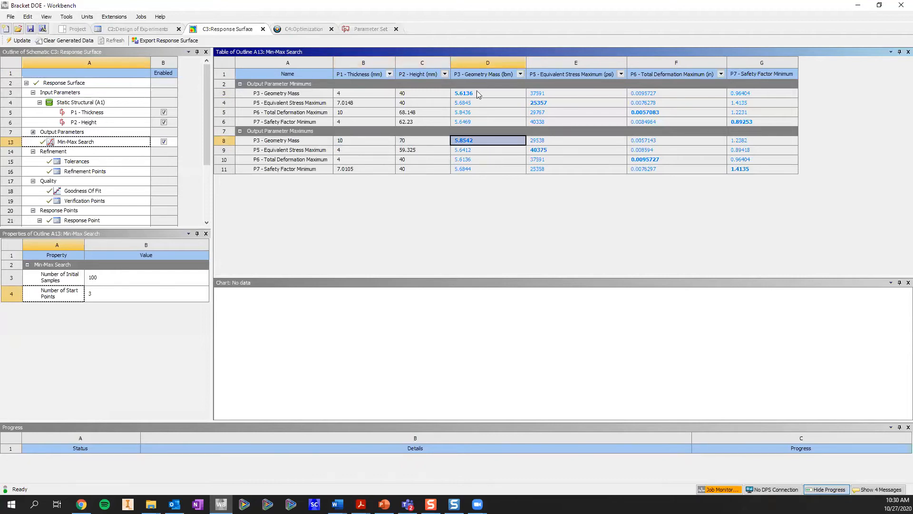
left_click(476, 94, "ctrl")
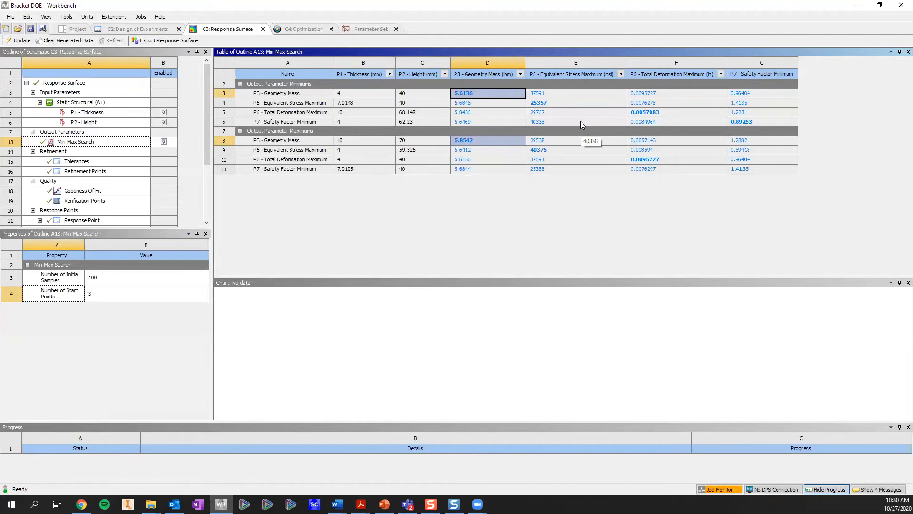
Review the block of output values from P3 - Geometry Mass to P7 - Safety Factor Minimum in the output parameter minimums.
left_click(485, 93)
left_click(773, 122, "shift")
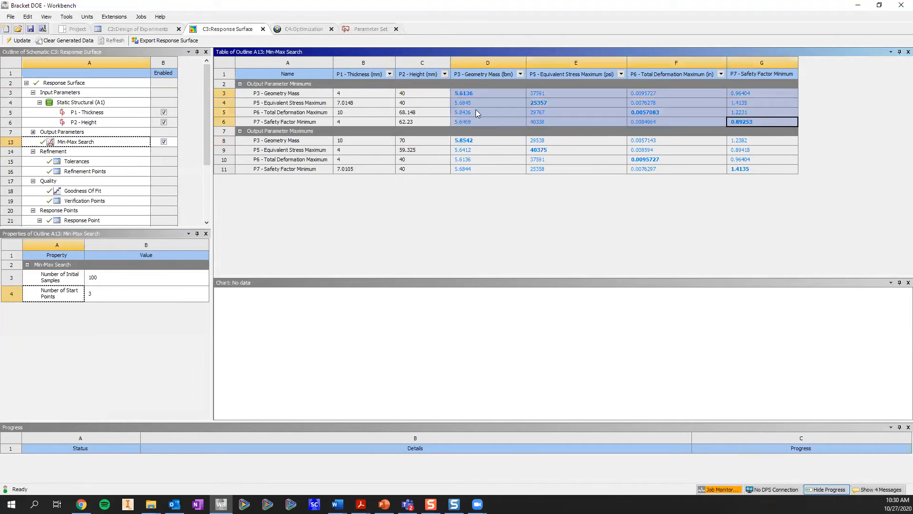
left_click(503, 94)
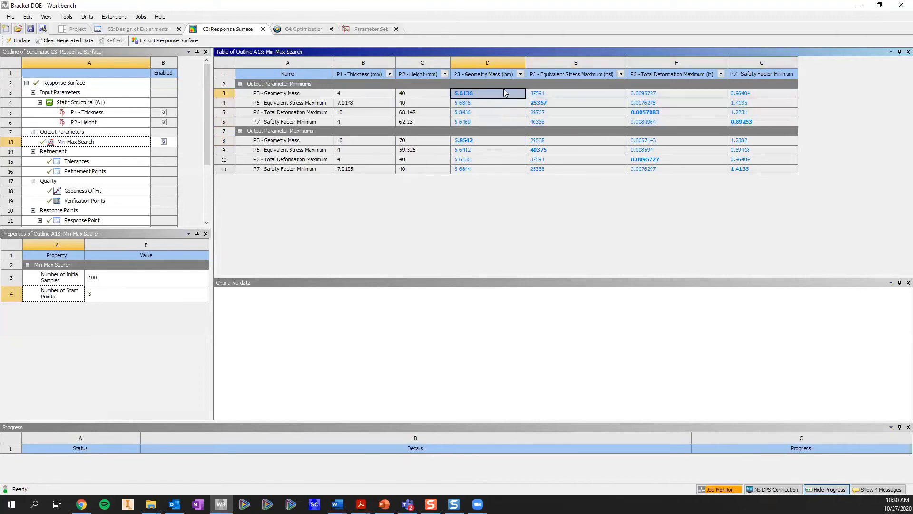
left_click(761, 122, "shift")
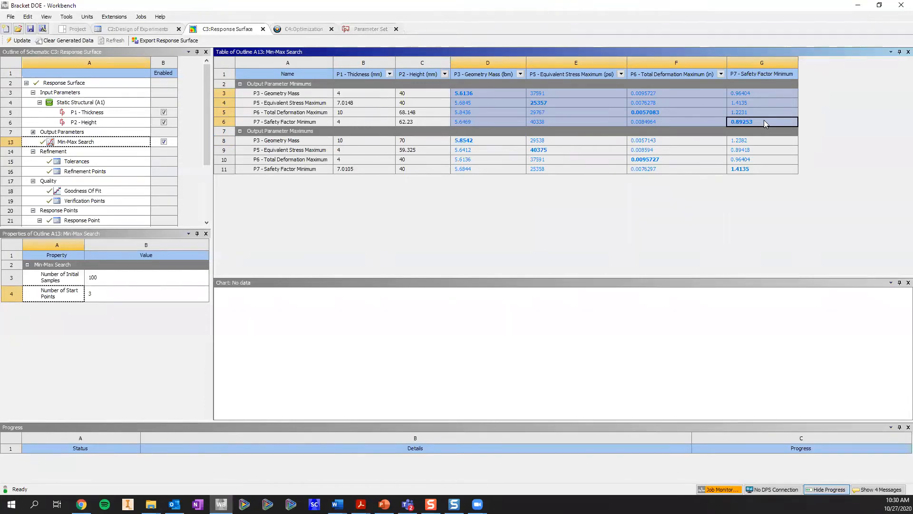
left_click(496, 101)
left_click(495, 95)
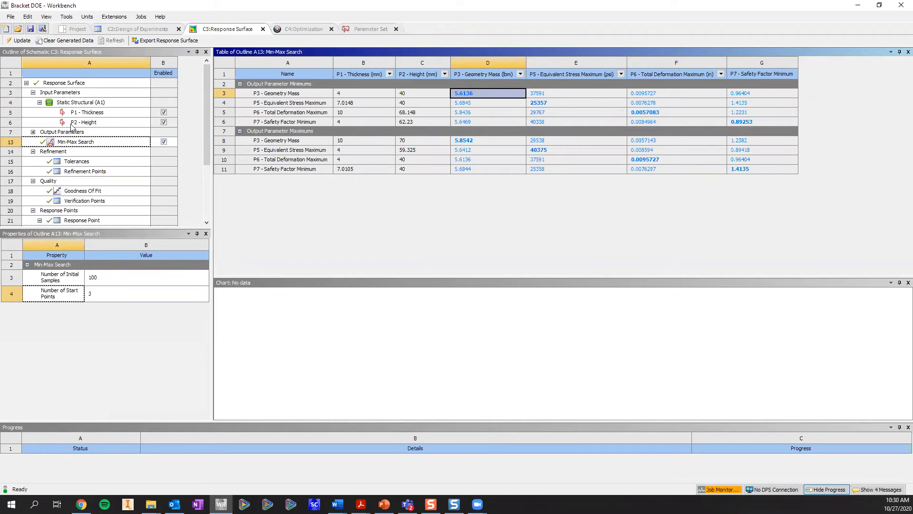
Display the table of response points for the response surface's first Response Point.
scroll(111, 166, "down", 1)
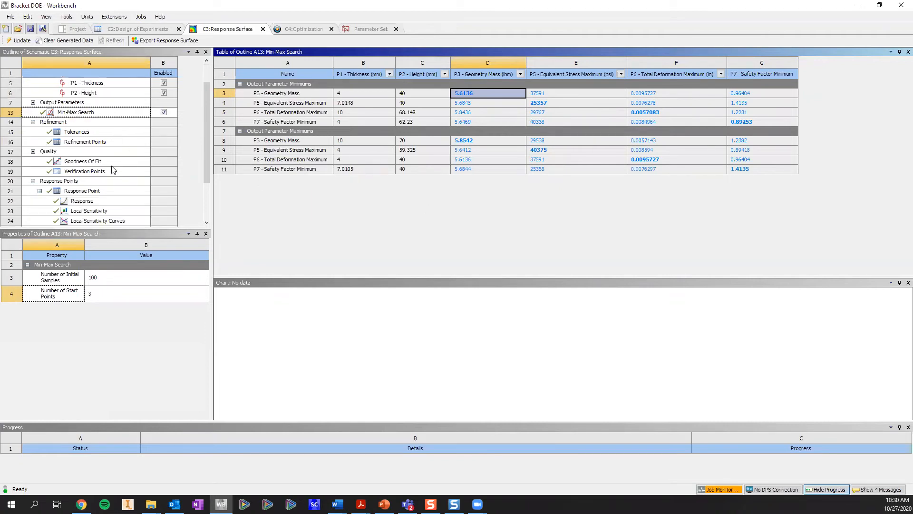
scroll(113, 180, "down", 1)
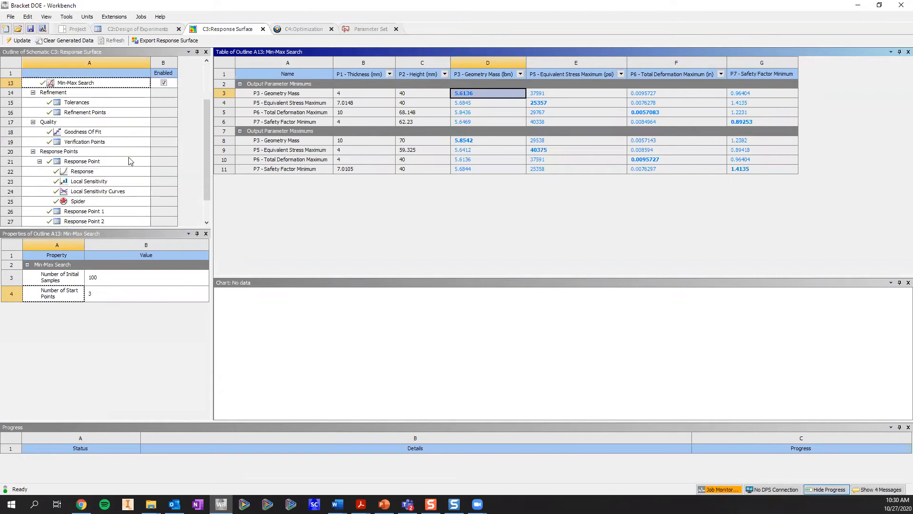
scroll(129, 161, "down", 1)
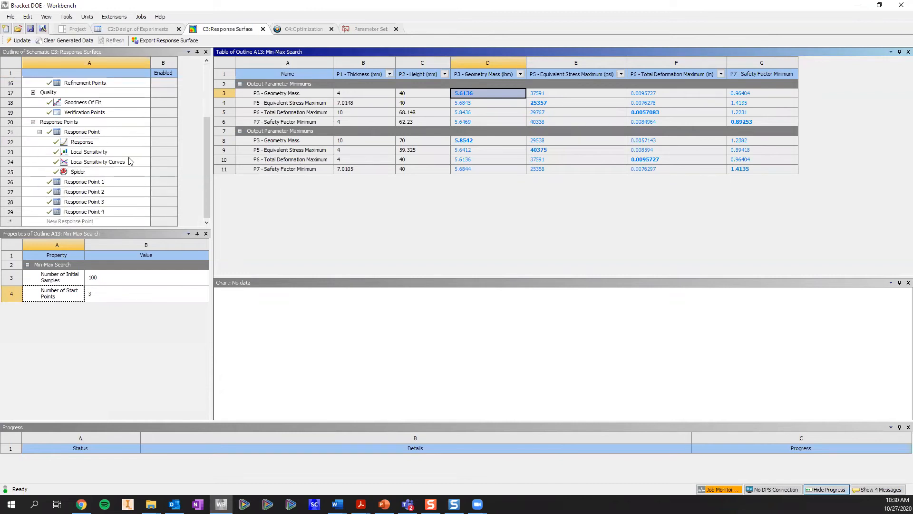
left_click(108, 131)
left_click(108, 143)
left_click(108, 134)
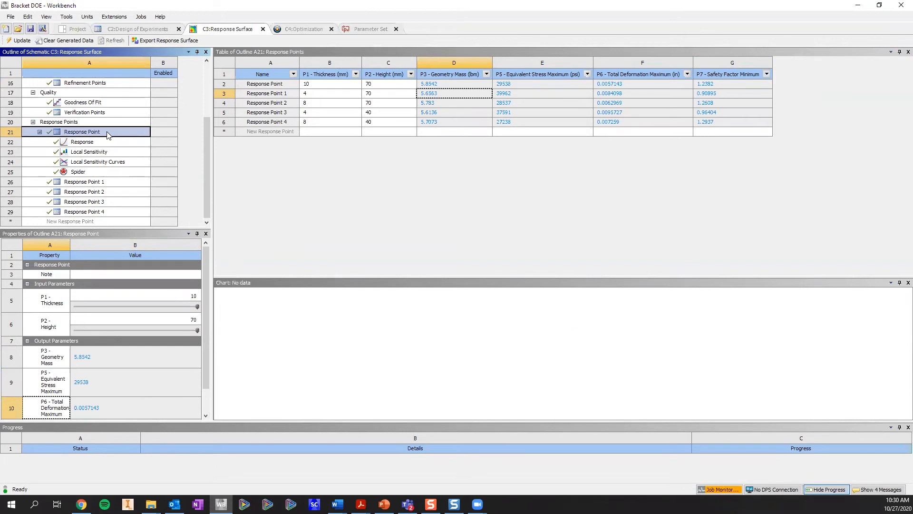
Add a new response point with a P1 thickness of 7 mm and a P2 height of 65 mm.
left_click(327, 96)
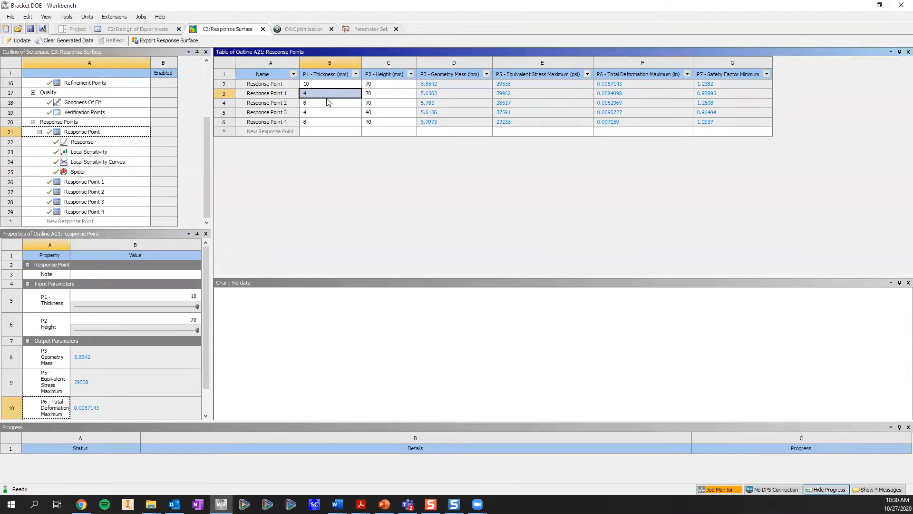
double_click(328, 132)
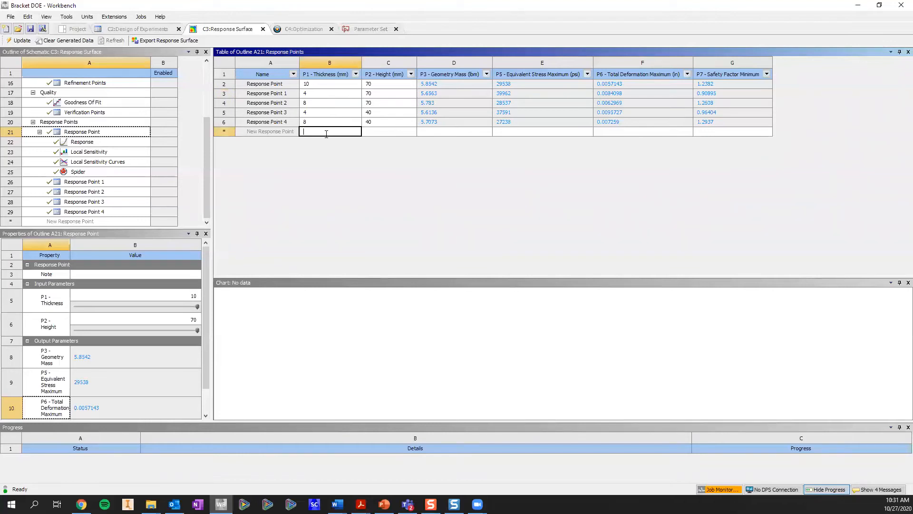
type("7")
left_click(374, 129)
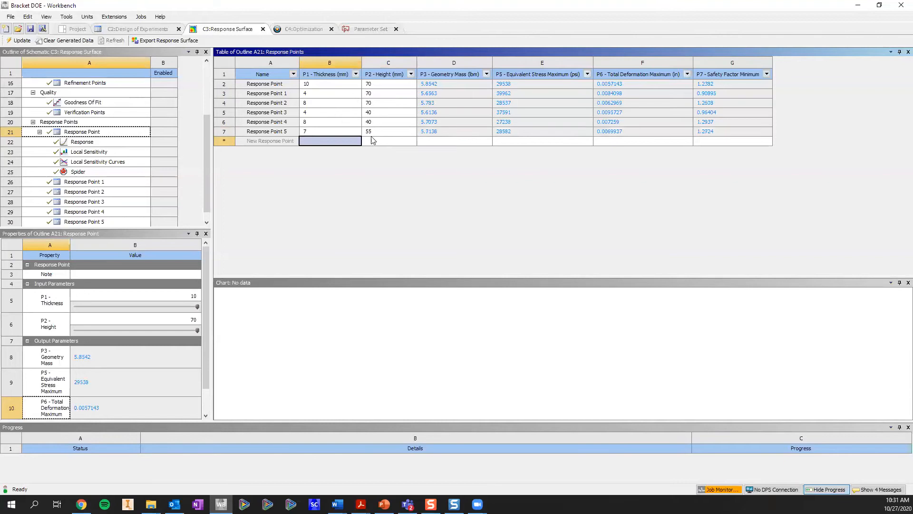
left_click(373, 131)
type("65")
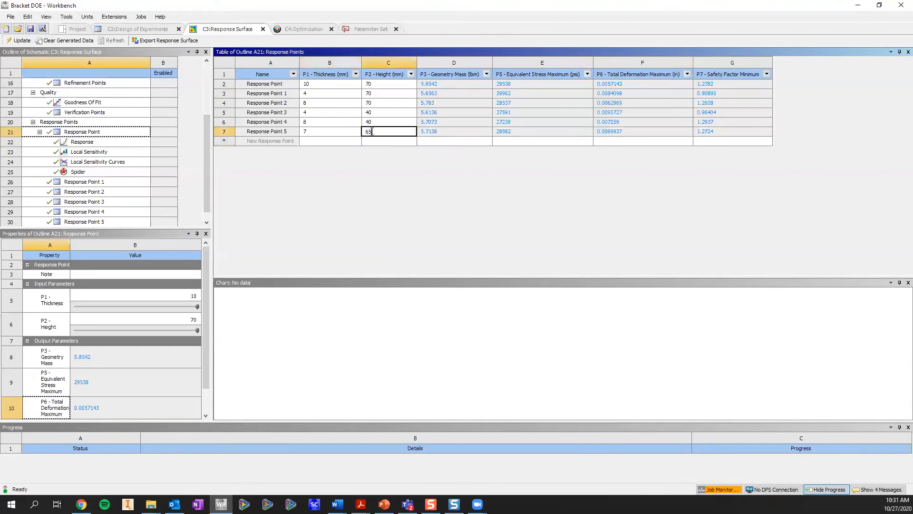
key("Return")
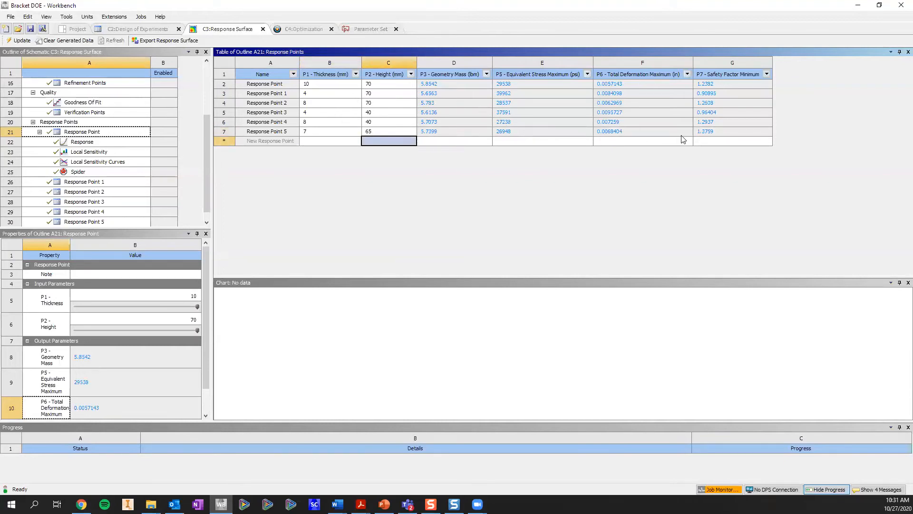
Add another response point with a P1 thickness of 4.5 mm and a P2 height of 63.5 mm.
left_click(341, 142)
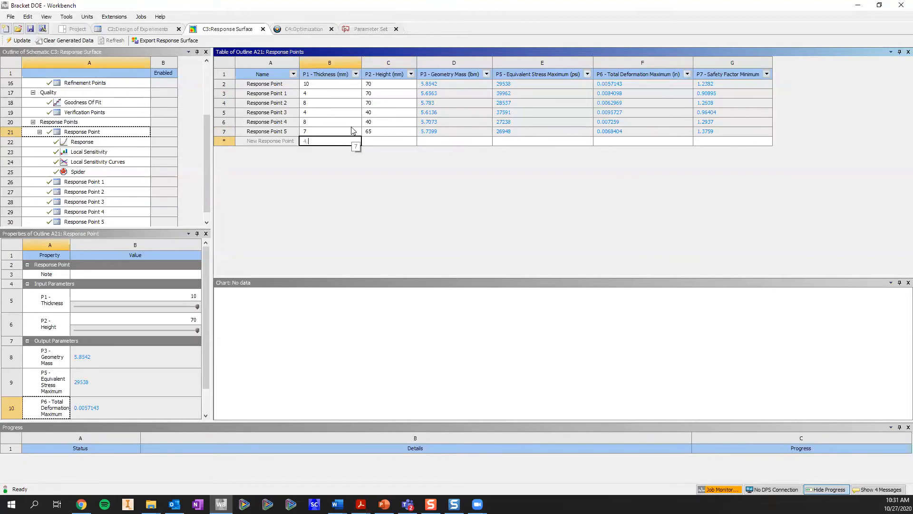
type("4.5")
key("Return")
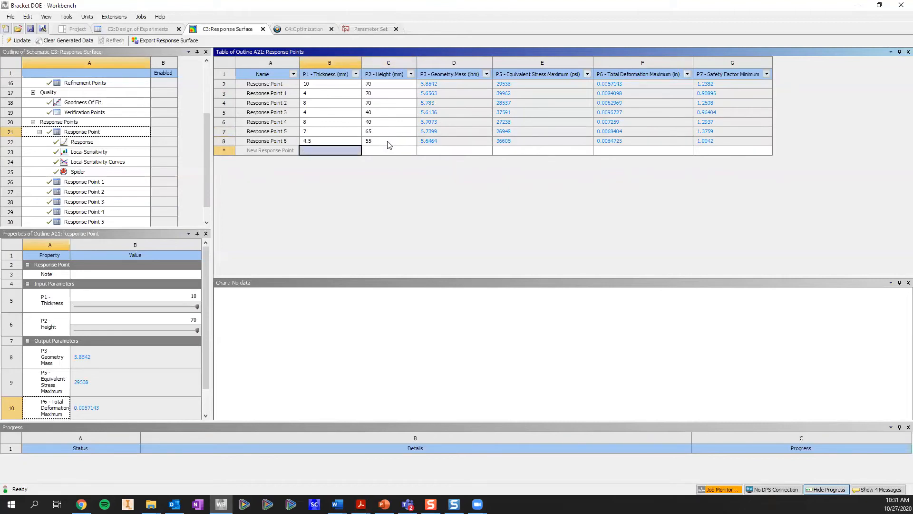
left_click(389, 141)
type("6")
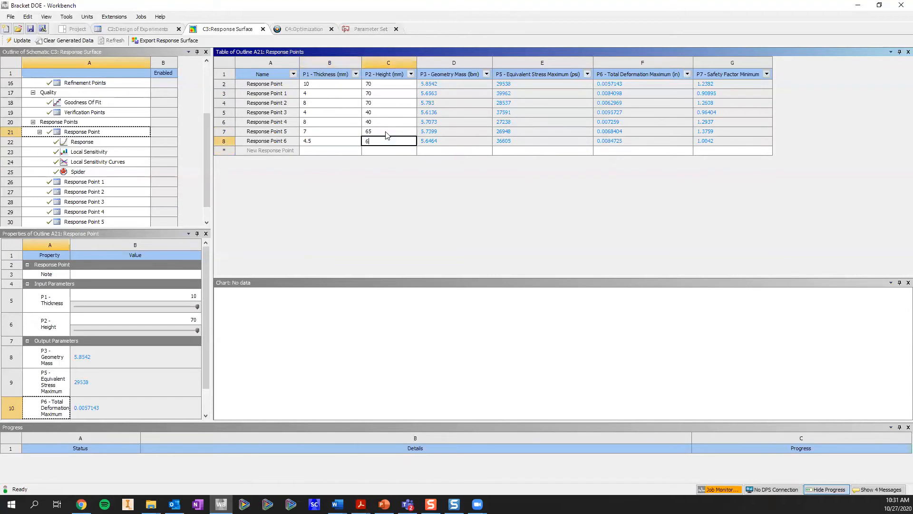
type("3.5")
key("Return")
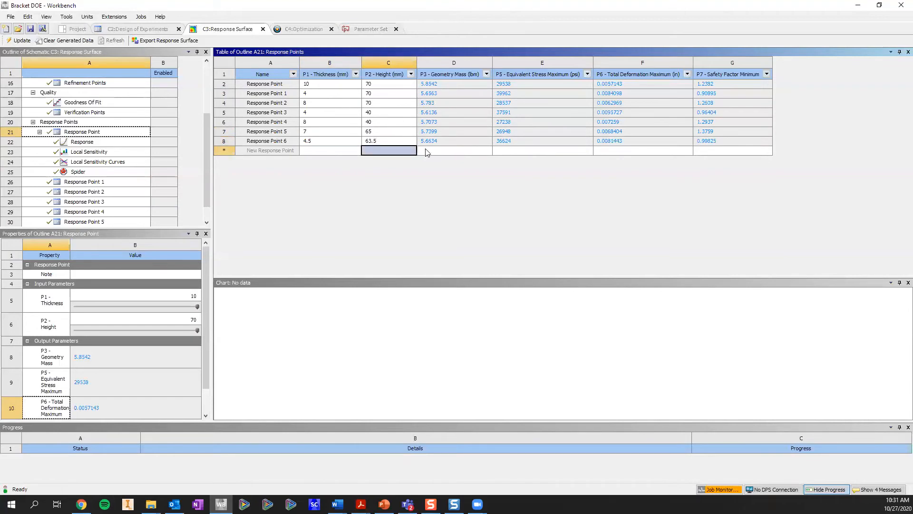
Examine the predicted mass, stress, deformation and safety factor values of Response Points 5 and 6.
left_click(455, 142)
left_click(756, 142)
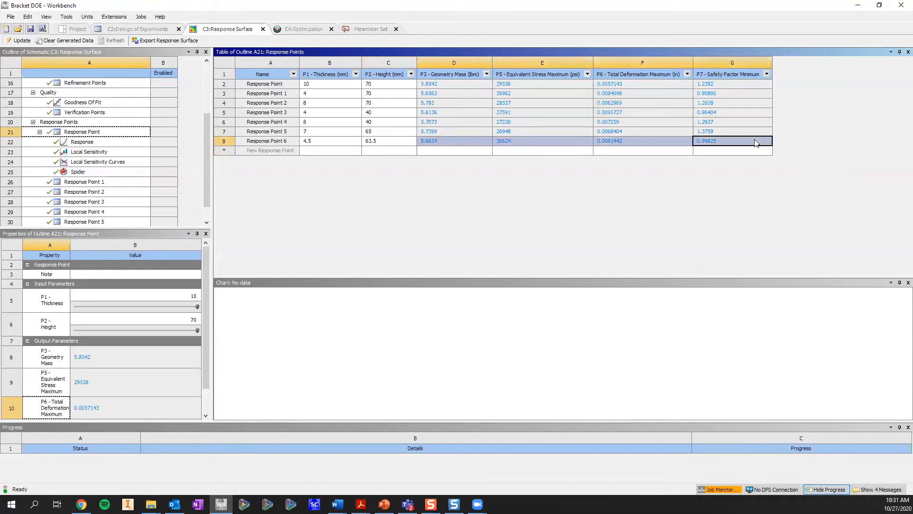
left_click(451, 130)
left_click(737, 142)
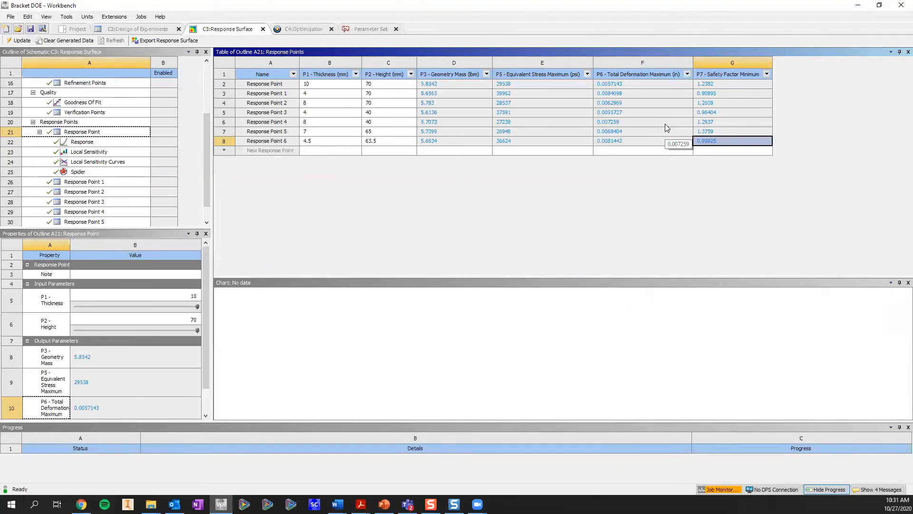
left_click(389, 142)
left_click(336, 151)
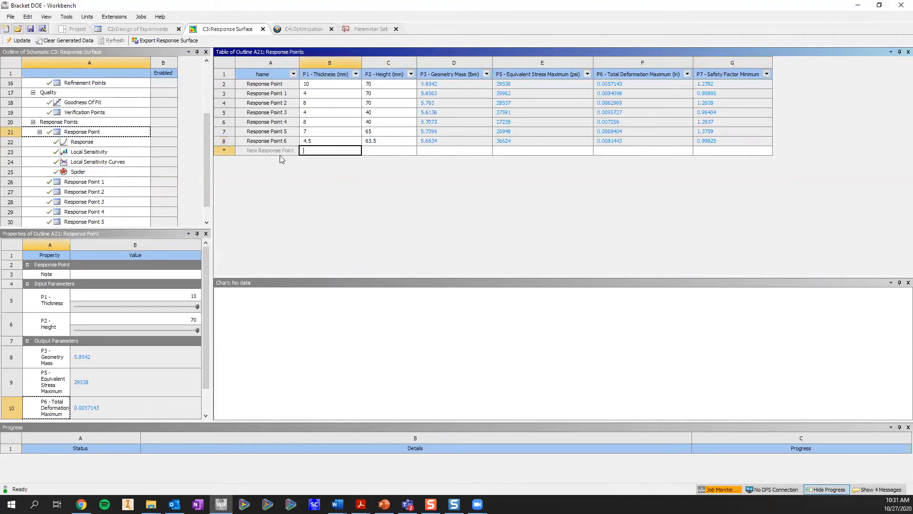
left_click(317, 142)
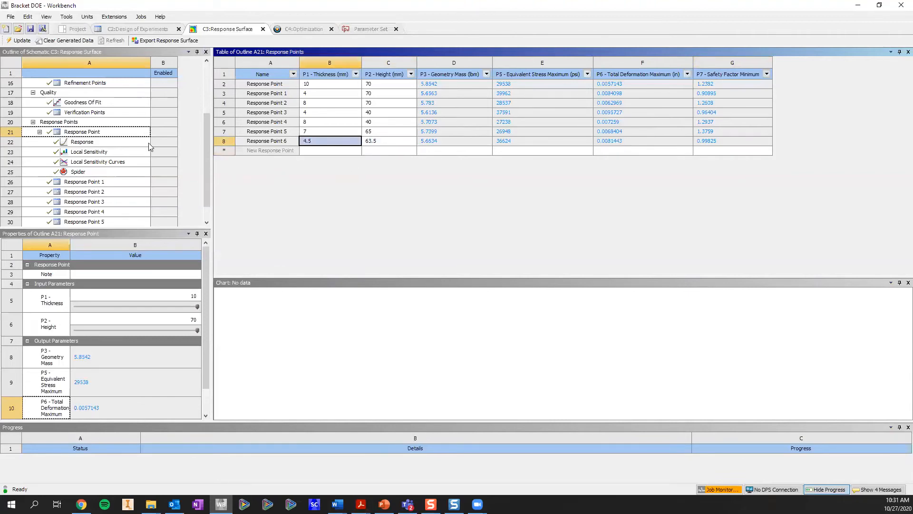
Display the Response chart of the first response point and enlarge the chart and its properties area.
left_click(116, 144)
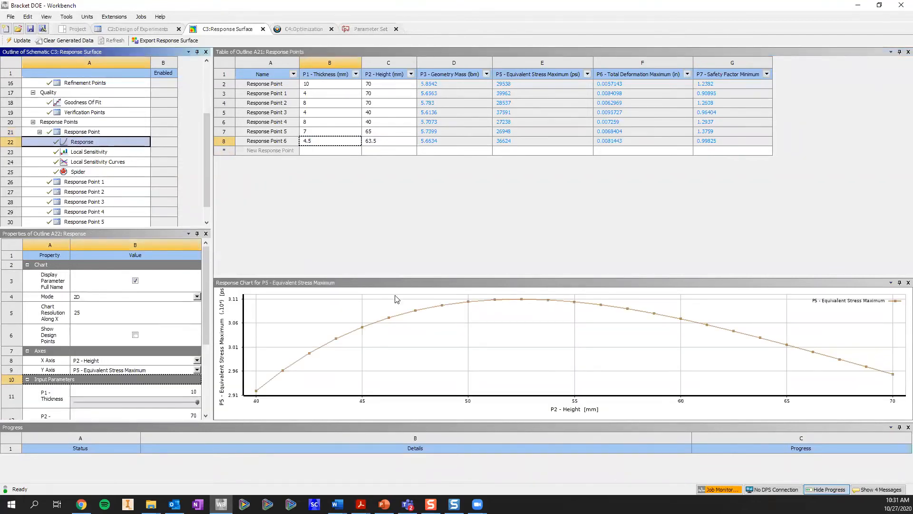
left_click_drag(395, 280, 395, 183)
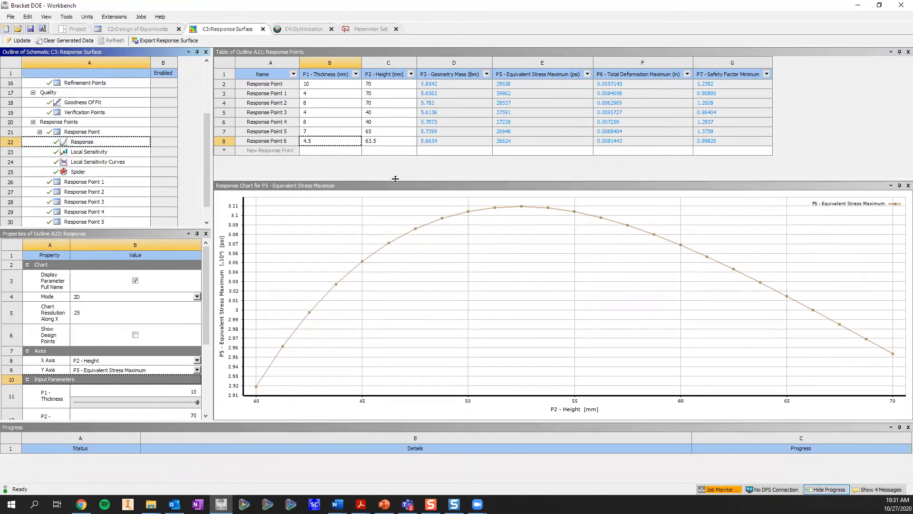
left_click(109, 143)
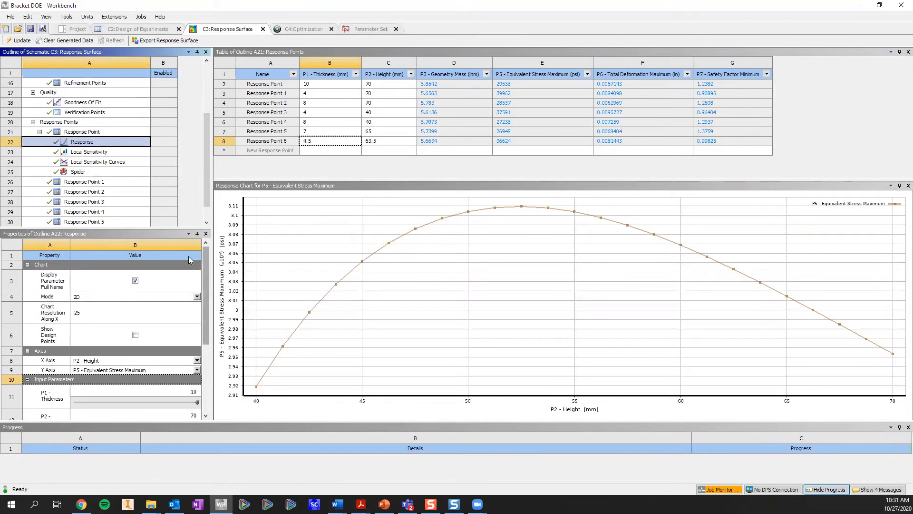
left_click_drag(189, 229, 189, 182)
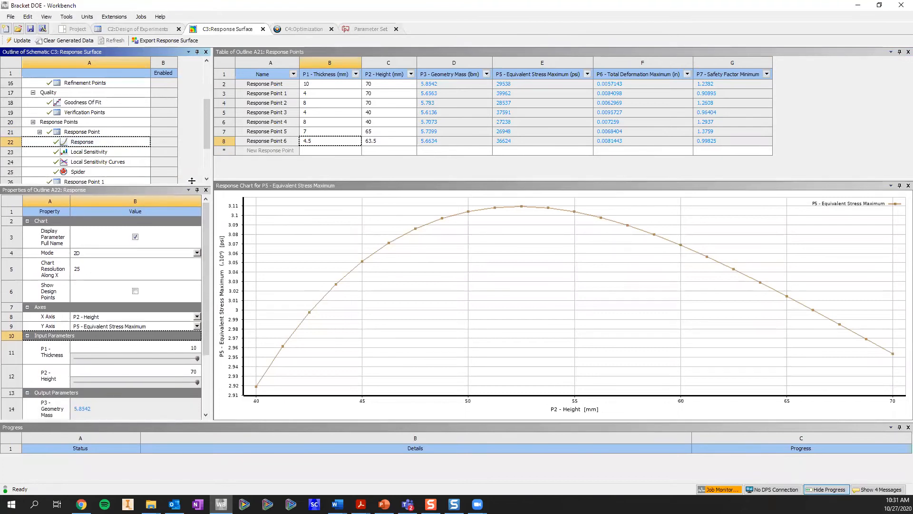
Keep the response chart in 2D mode and plot P3 - Geometry Mass on the Y axis against P1 - Thickness on the X axis.
left_click(166, 252)
left_click(166, 260)
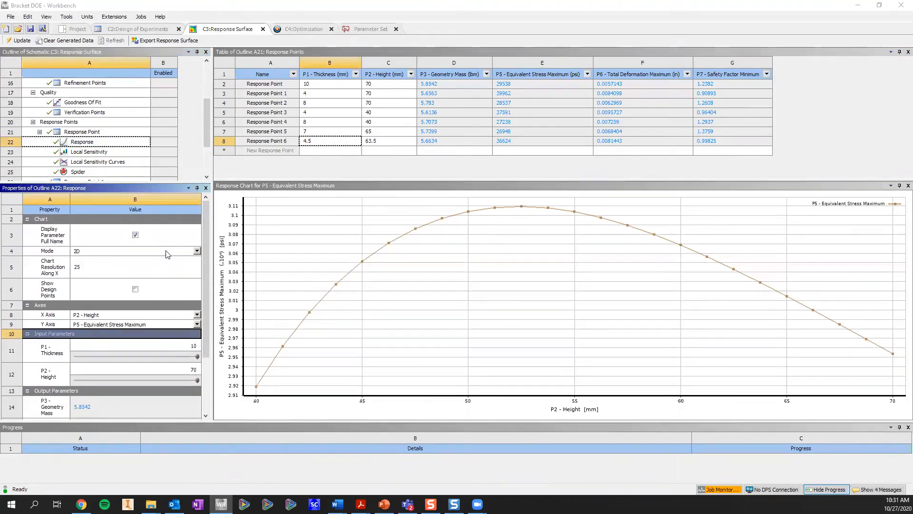
left_click(140, 314)
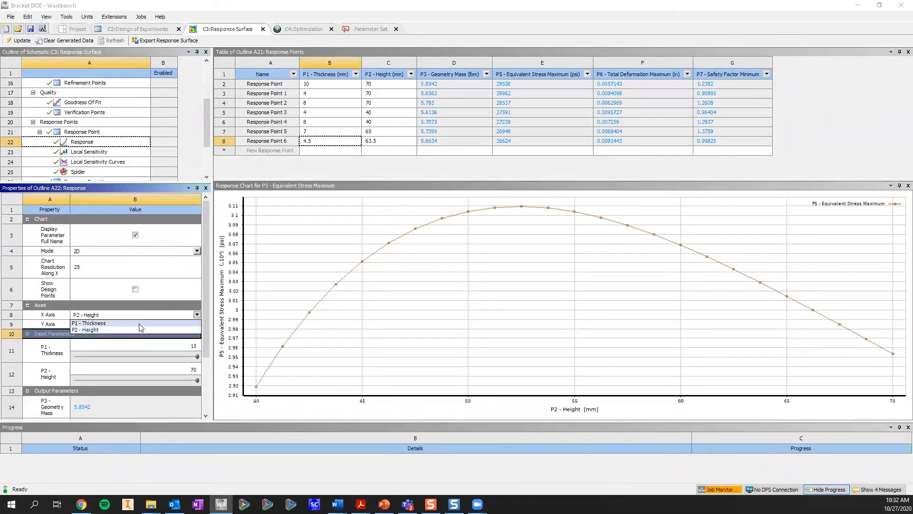
left_click(143, 323)
left_click(152, 326)
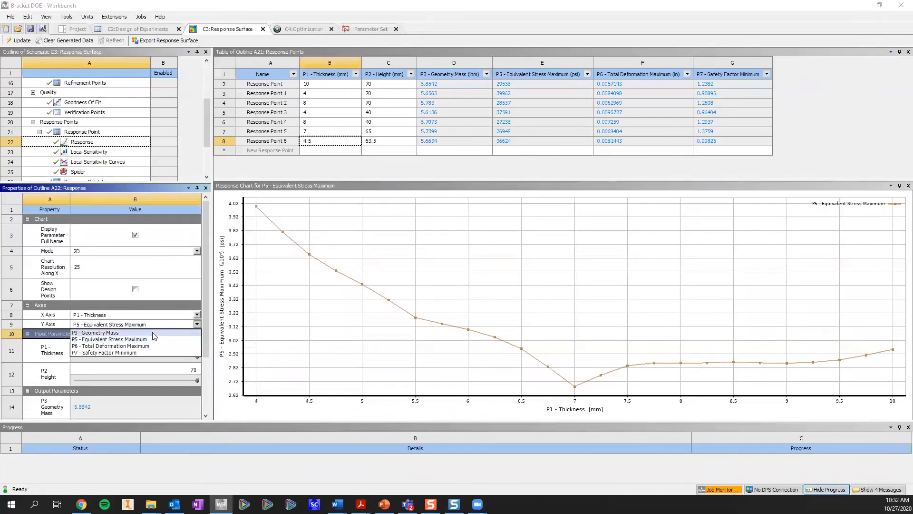
left_click(152, 332)
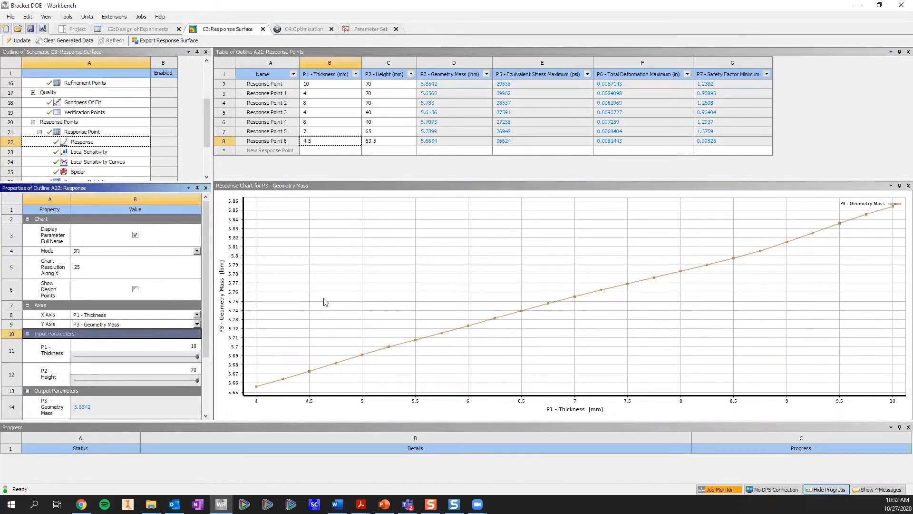
Switch the response chart to 3D mode and rotate it to inspect the geometry mass surface over thickness and height.
left_click(164, 252)
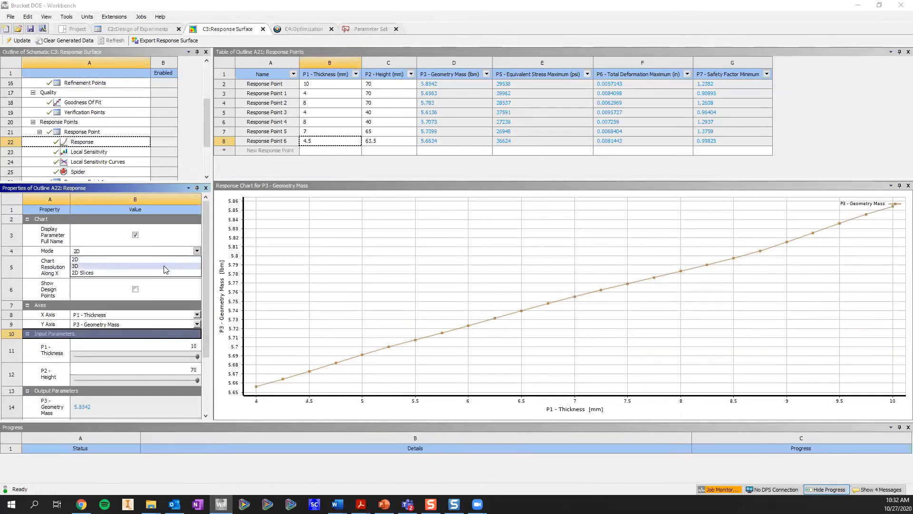
left_click(164, 267)
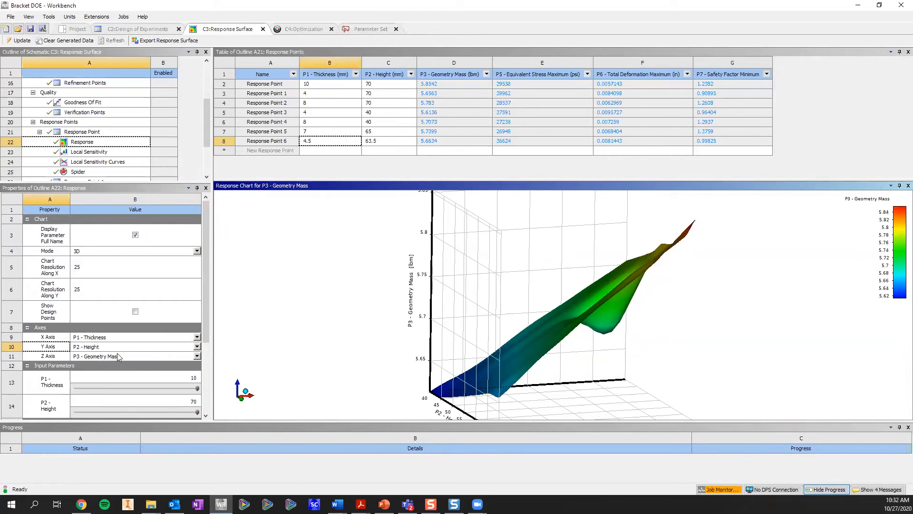
left_click_drag(464, 316, 562, 291)
scroll(562, 295, "up", 4)
scroll(563, 303, "down", 5)
scroll(622, 296, "down", 4)
left_click_drag(623, 295, 693, 326)
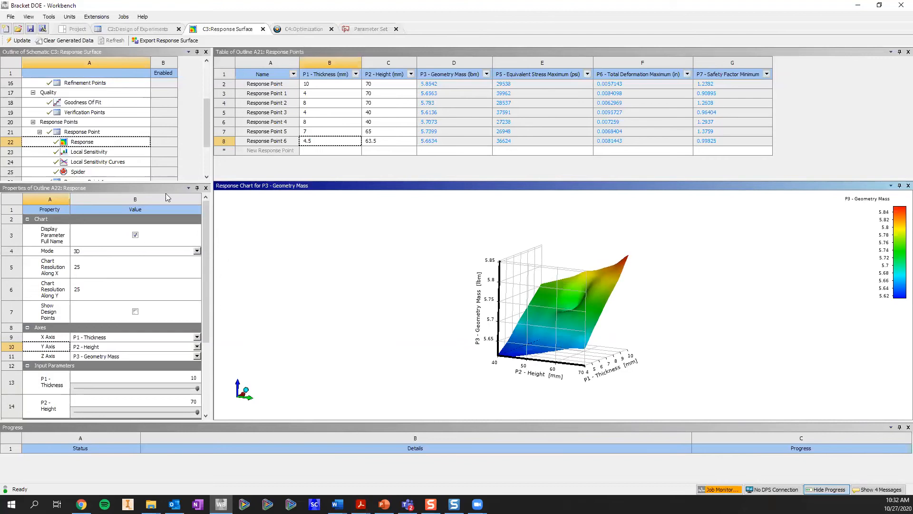
Display the Local Sensitivity chart of the first response point and examine how thickness and height affect mass and stress.
left_click(125, 152)
mouse_move(452, 324)
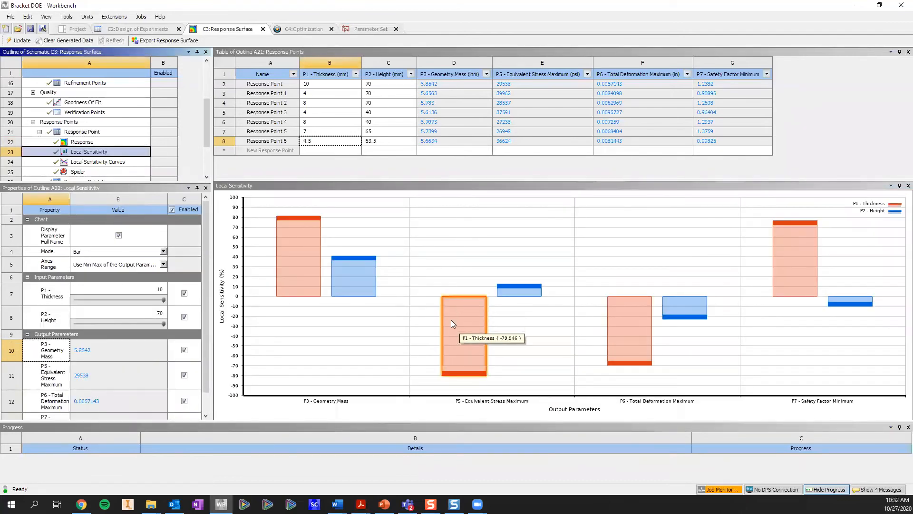
mouse_move(290, 255)
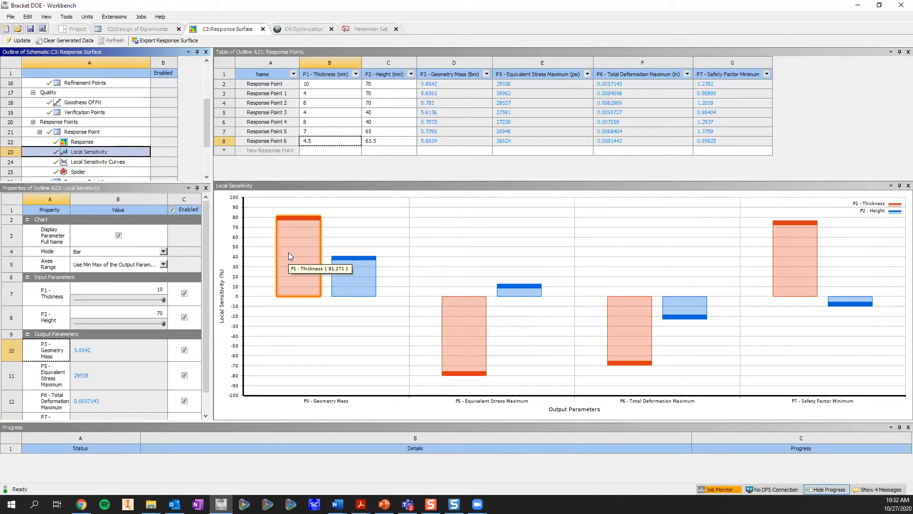
left_click(535, 335)
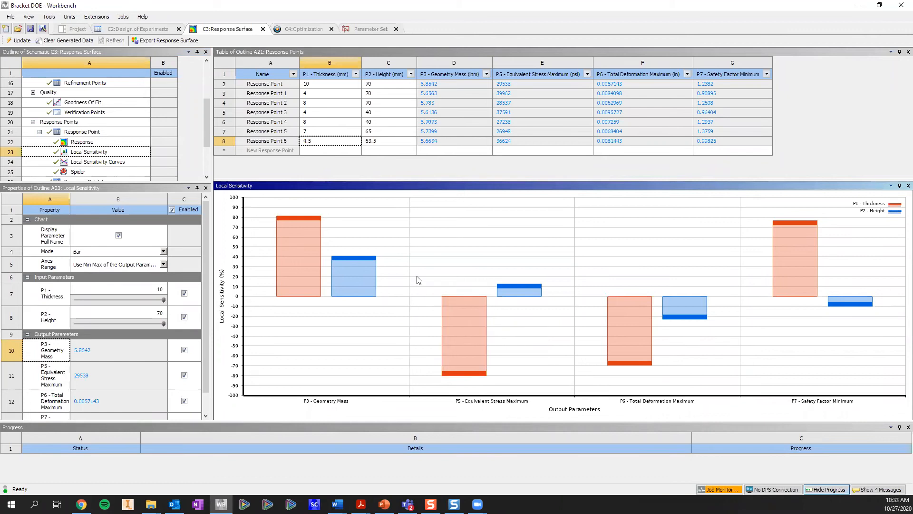
mouse_move(477, 334)
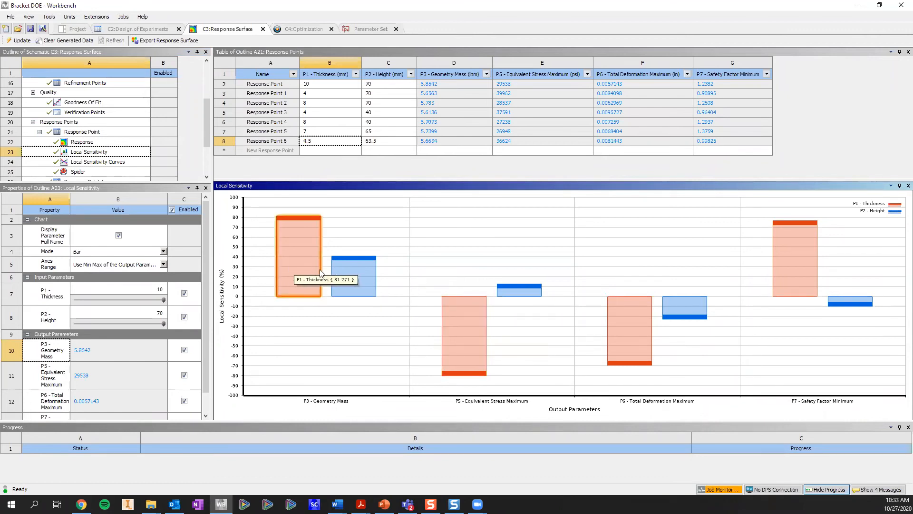
mouse_move(357, 261)
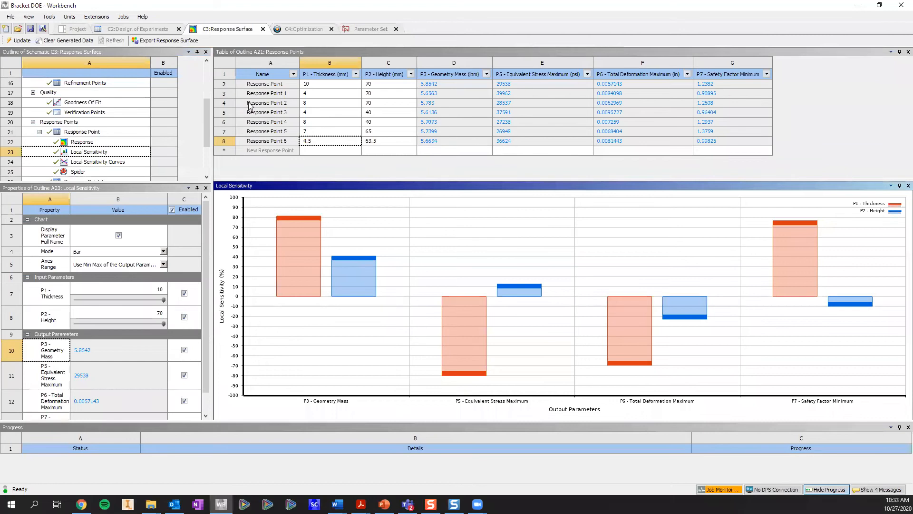
Compare the P1 thickness and P3 geometry mass values of Response Points 1 and 2 in the table.
left_click(227, 95)
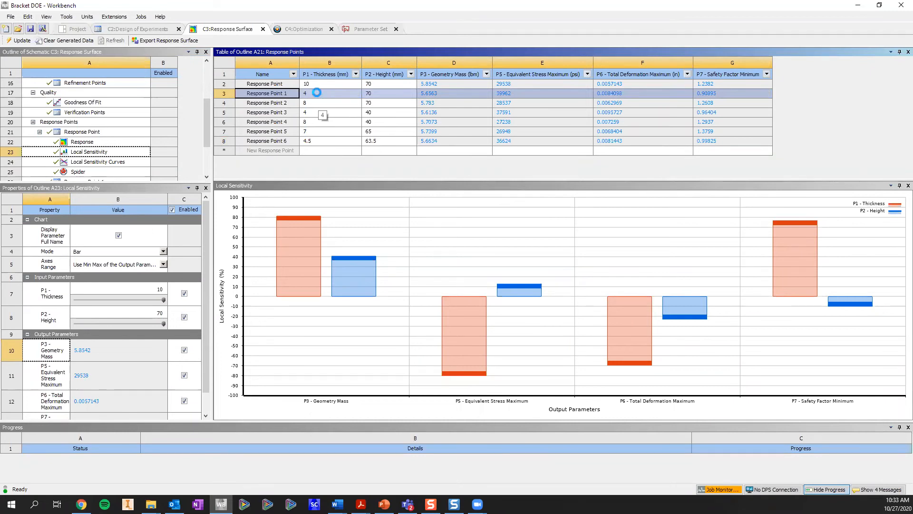
left_click(319, 96)
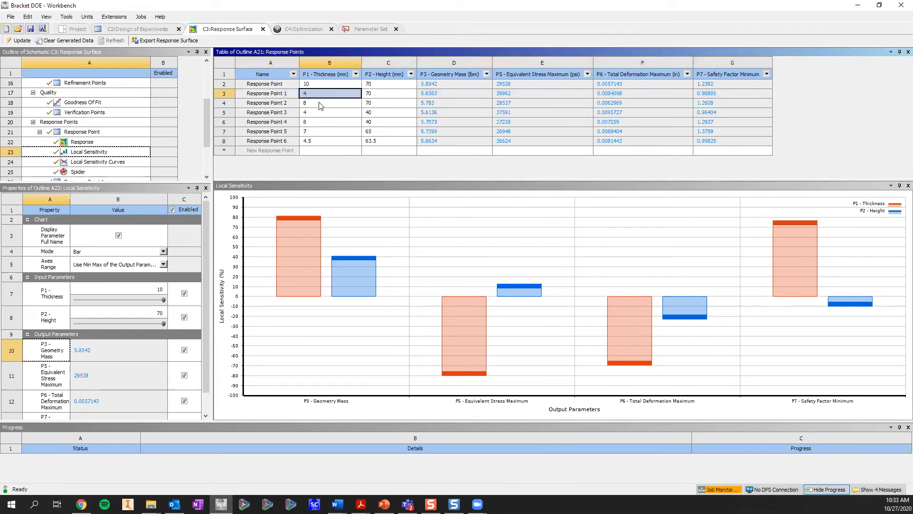
left_click(320, 105, "shift")
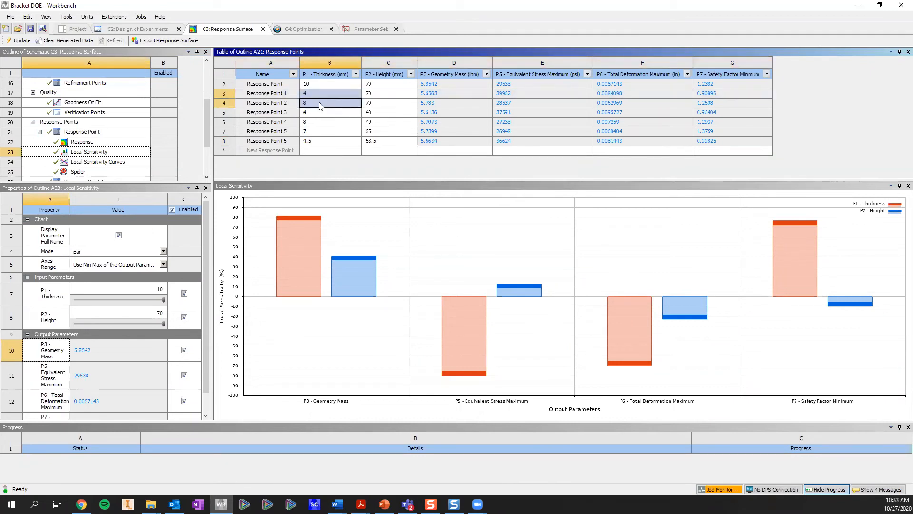
left_click(445, 96, "ctrl")
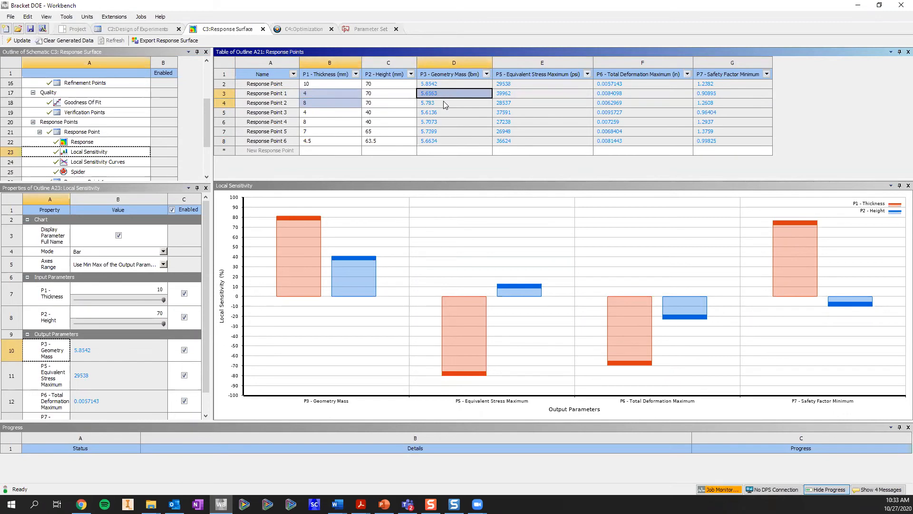
left_click(446, 103, "ctrl+shift")
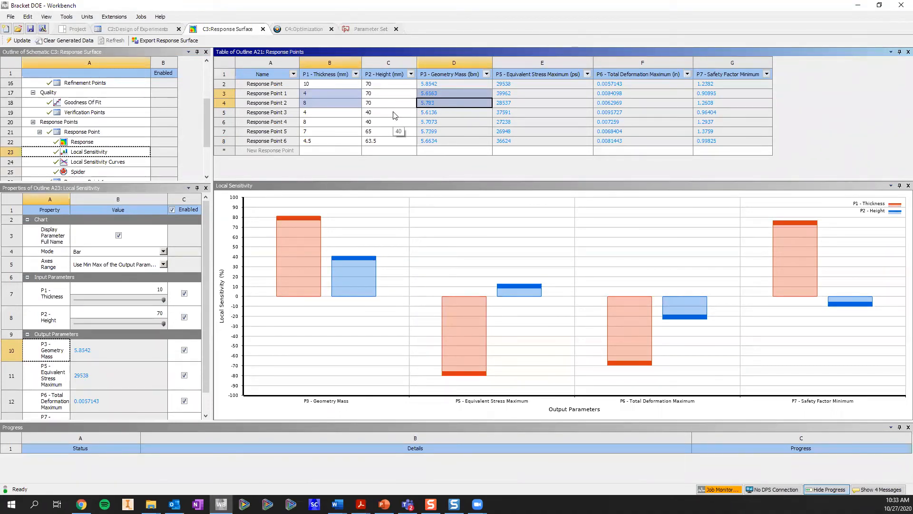
left_click(325, 93)
left_click(328, 104)
left_click(454, 97)
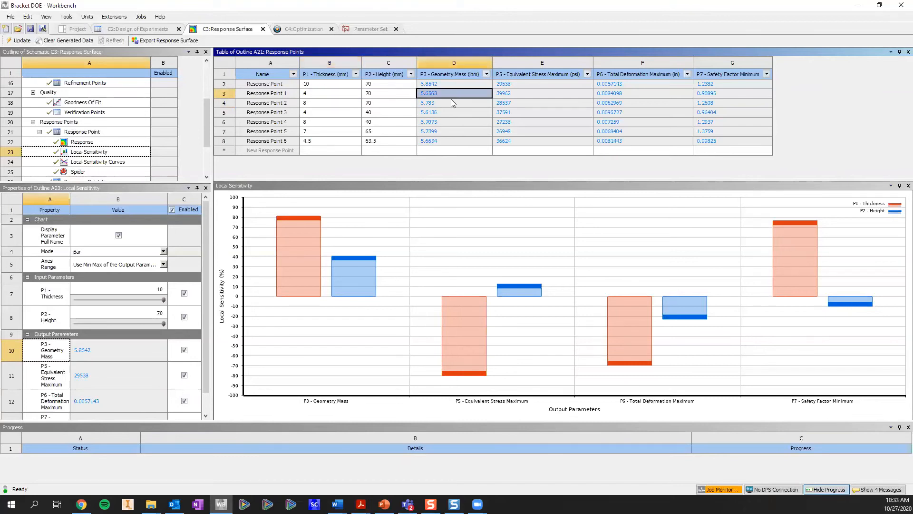
left_click(451, 103, "shift")
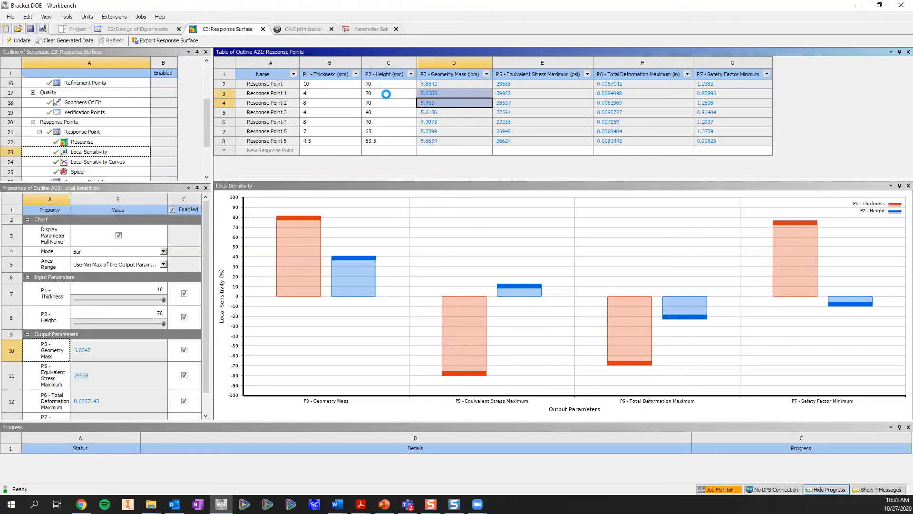
Compare the thickness, height and geometry mass of Response Points 1 and 3 in the table.
left_click(380, 94)
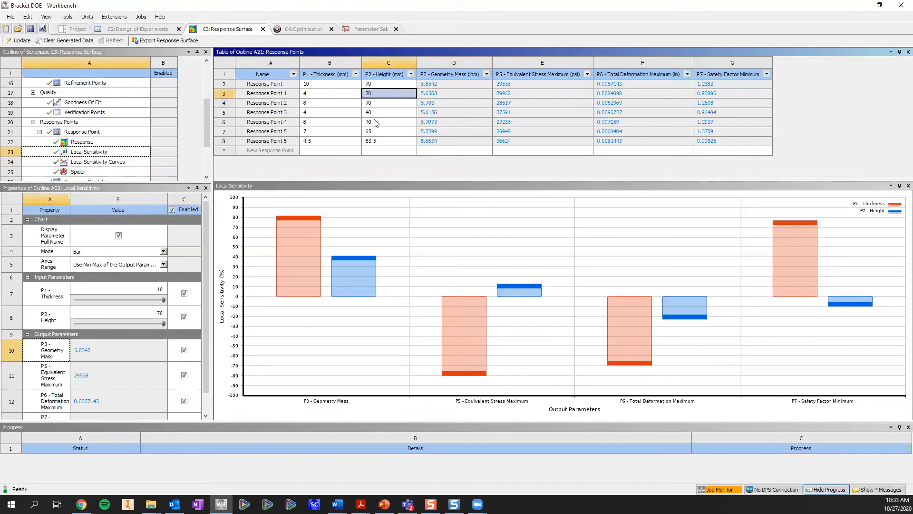
left_click(307, 95)
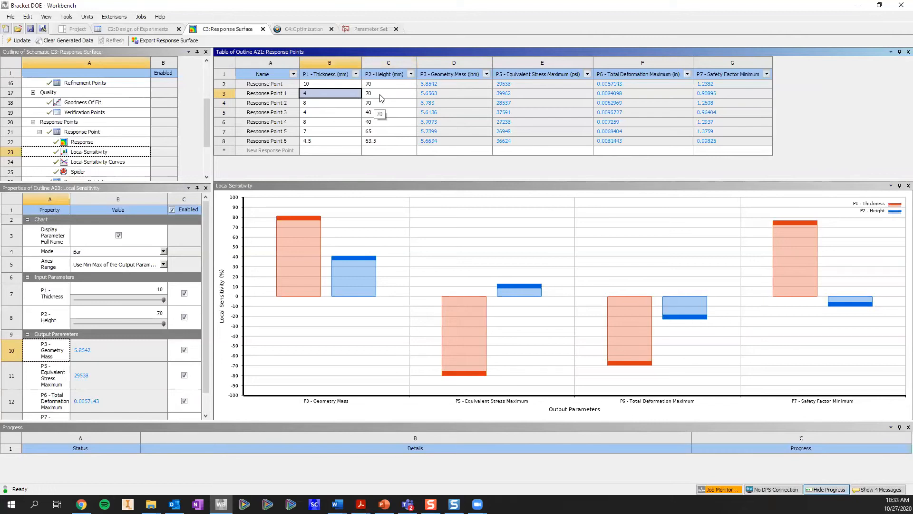
left_click(380, 97)
left_click(351, 95)
left_click(385, 91)
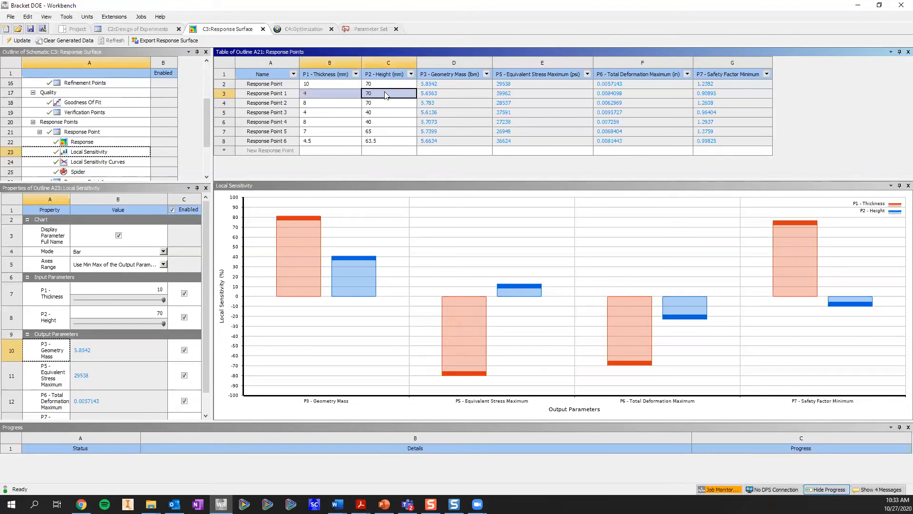
left_click(332, 114)
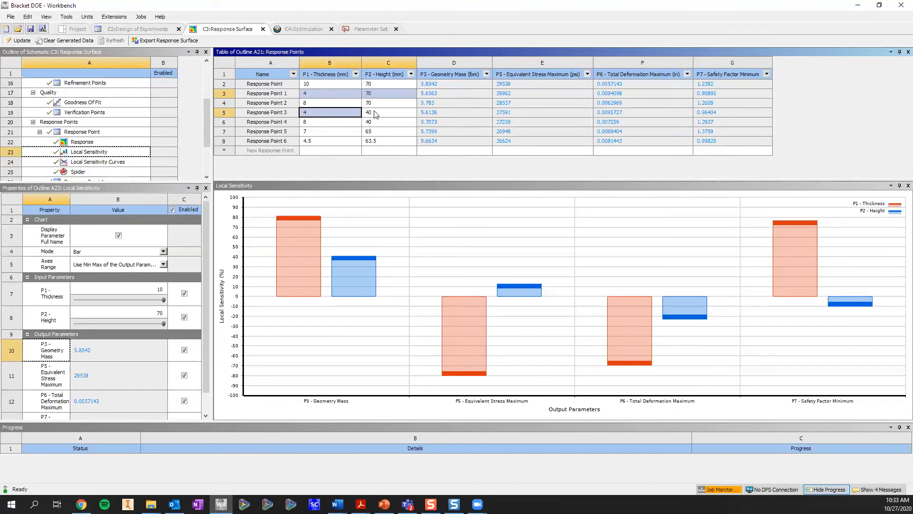
left_click(375, 114)
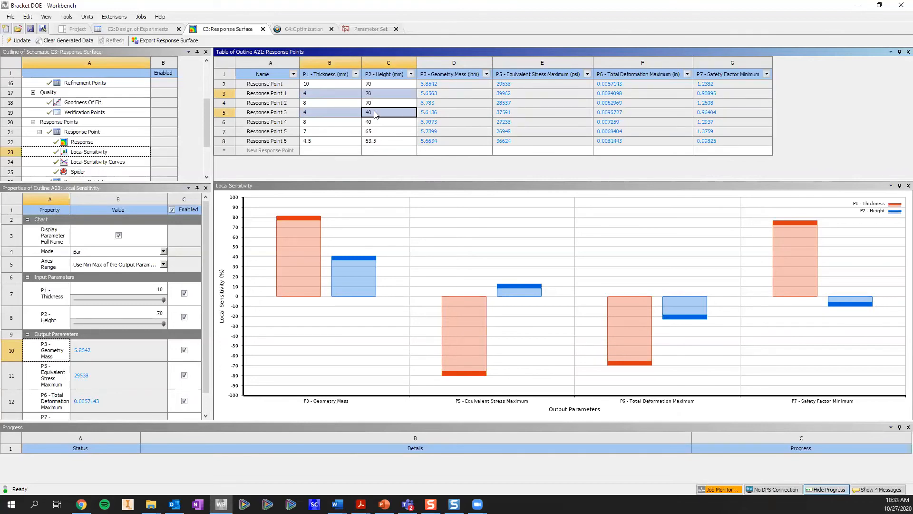
left_click(456, 115)
left_click(452, 94)
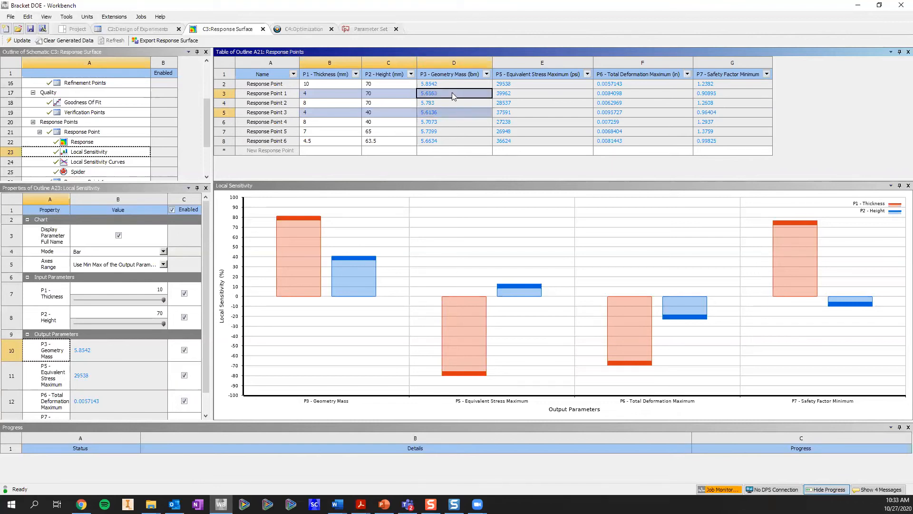
Compare the P1 thickness and P5 equivalent stress values of Response Points 1 and 2.
left_click(283, 251)
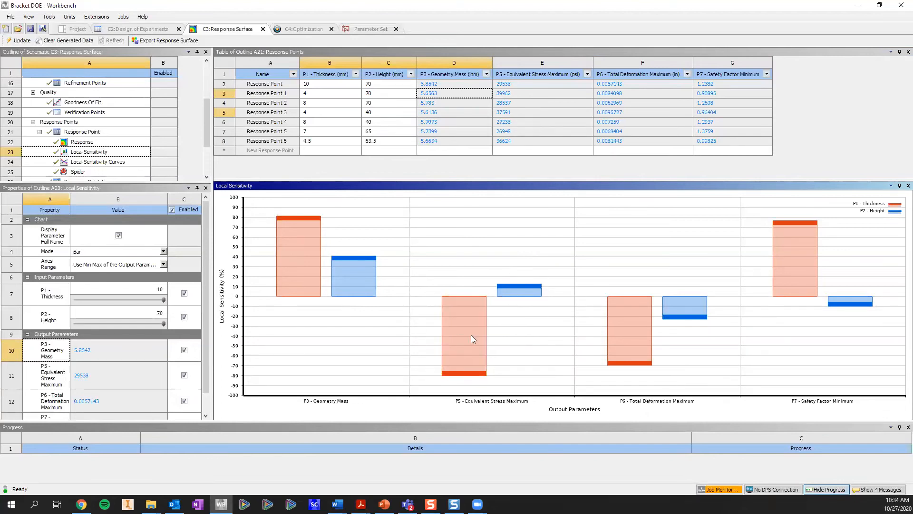
left_click(285, 95)
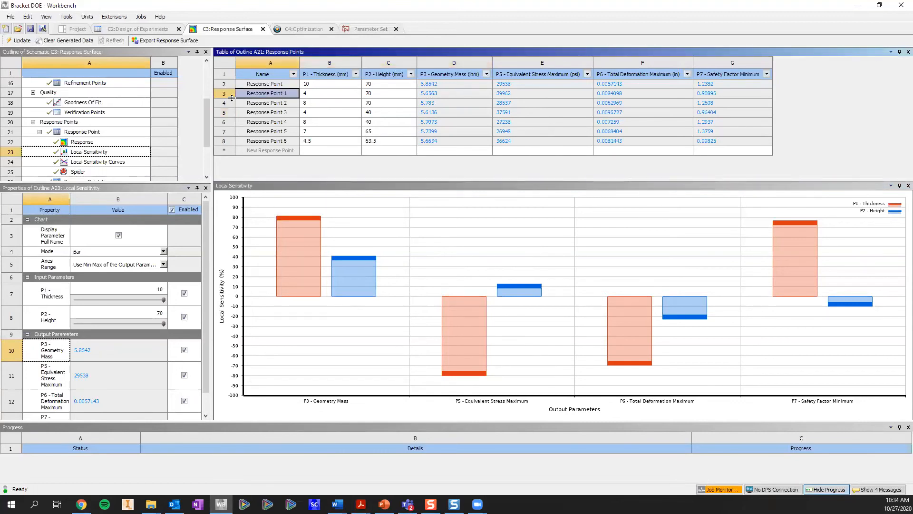
left_click(310, 93)
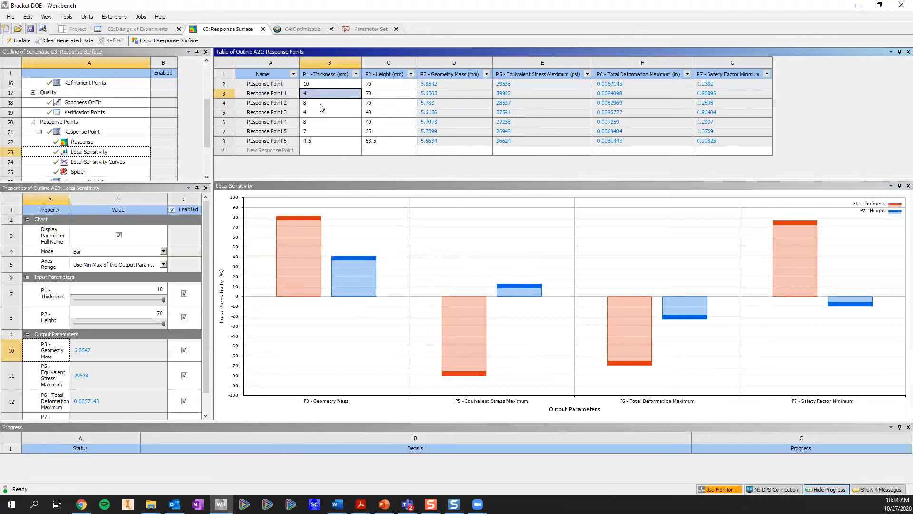
left_click(321, 105, "shift")
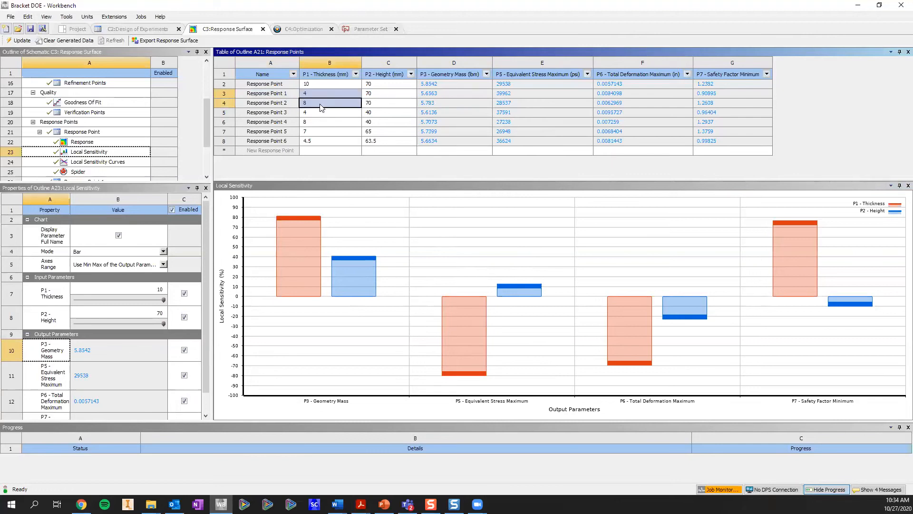
left_click(519, 94, "ctrl")
left_click(519, 104, "ctrl")
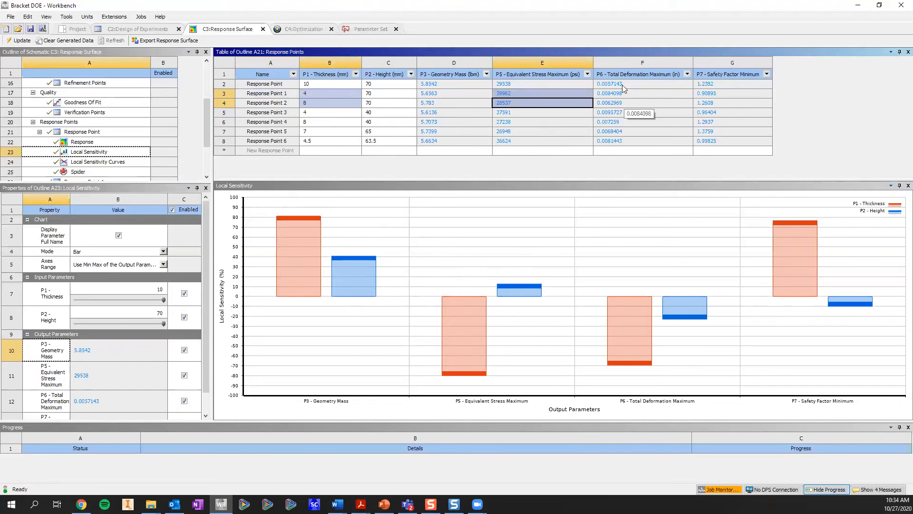
Compare the P2 height and P5 equivalent stress values of Response Points 1 and 3.
left_click(395, 113)
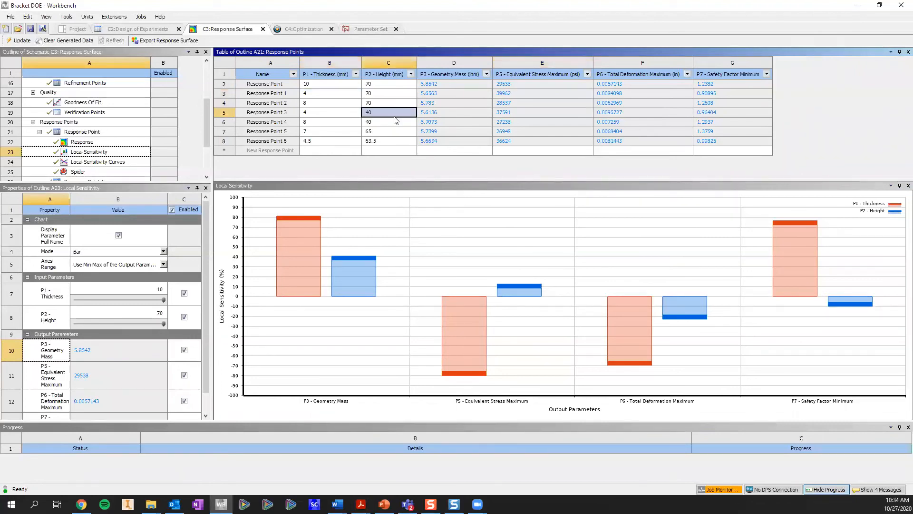
left_click(375, 94)
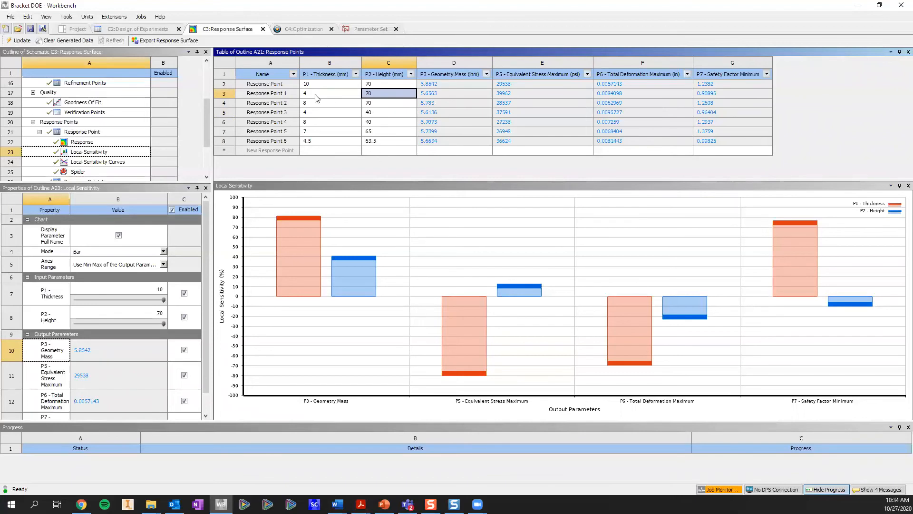
left_click(388, 114)
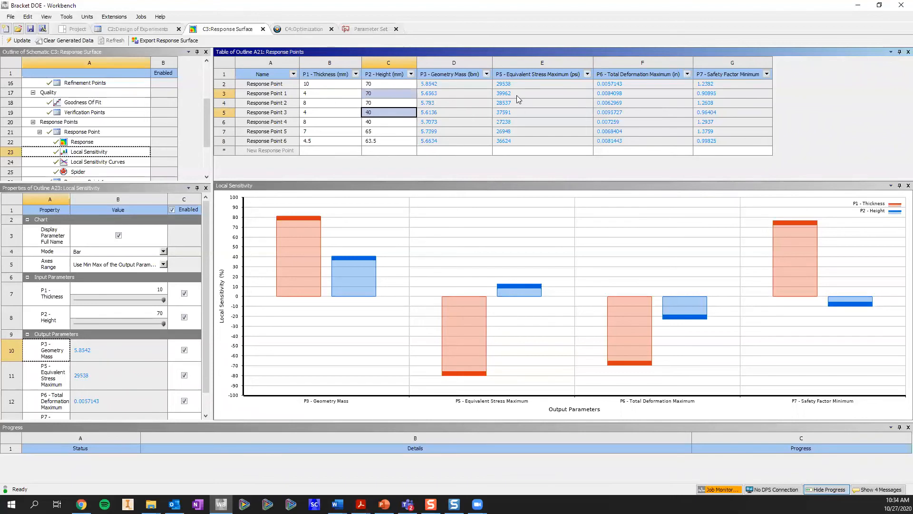
left_click(507, 114)
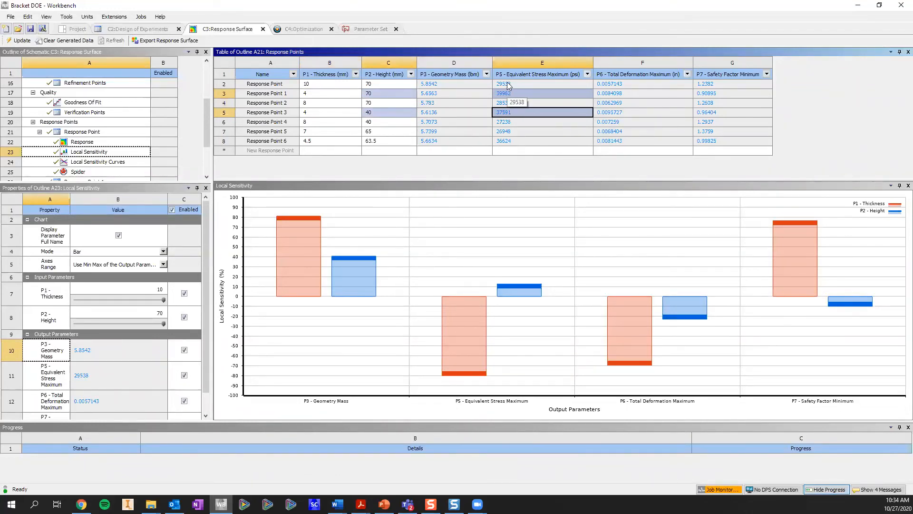
Copy all response point rows, from the first Response Point through Response Point 6, across every column to P7 - Safety Factor Minimum.
left_click(284, 86)
left_click(740, 143, "shift")
right_click(723, 142)
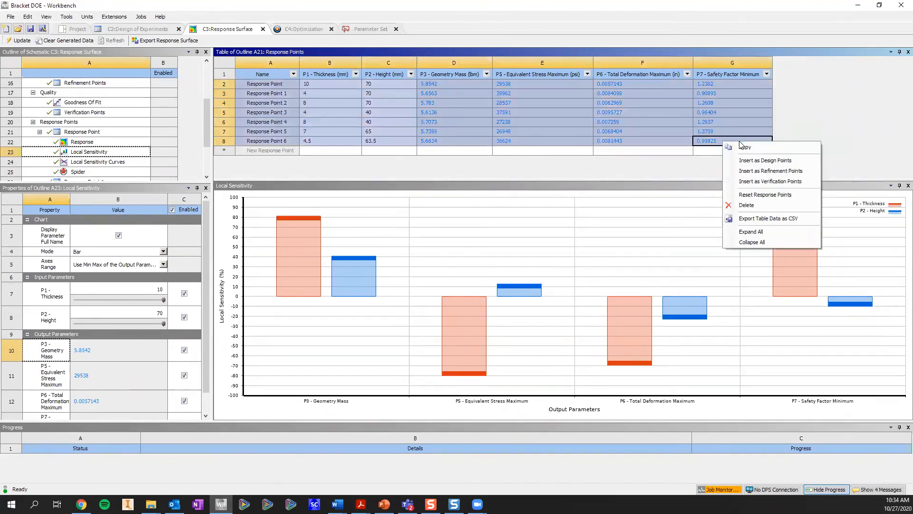
left_click(785, 148)
Open a new Excel workbook and paste the copied response point table starting at cell I8.
key("super")
type("excel")
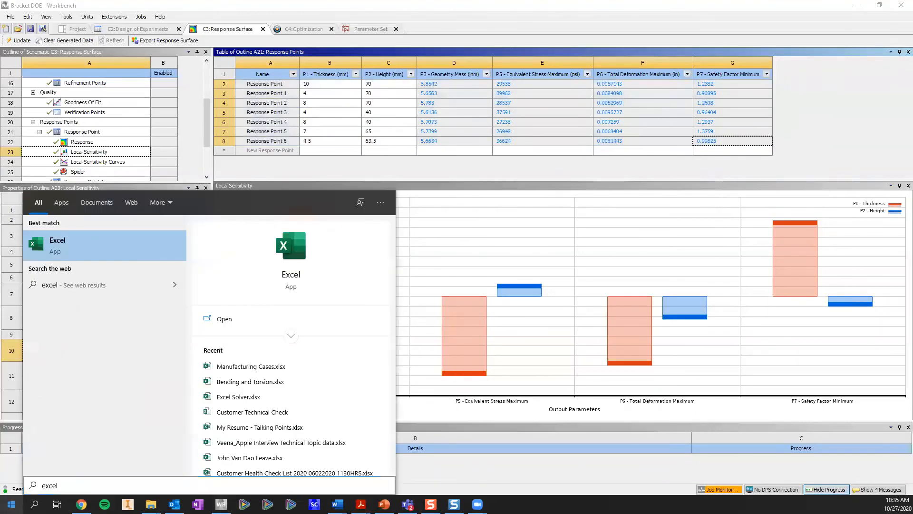
key("Return")
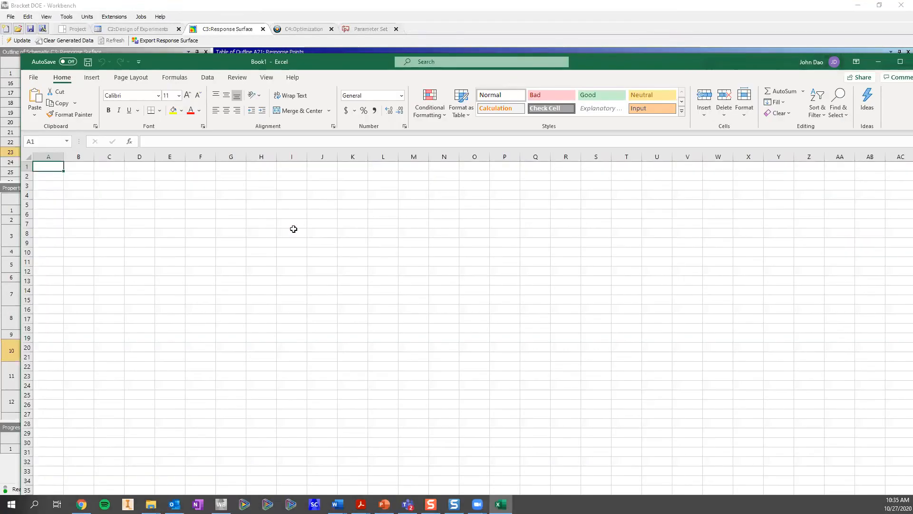
left_click(299, 232)
key("ctrl+v")
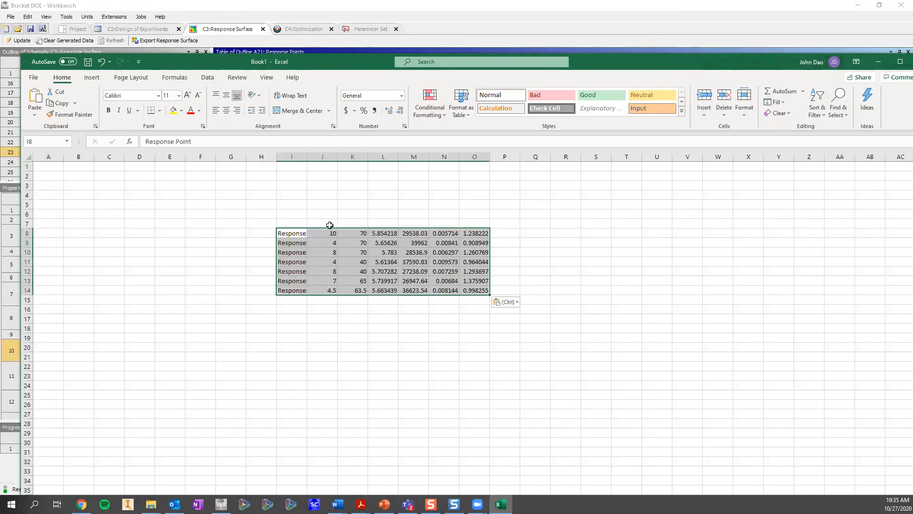
left_click(554, 251)
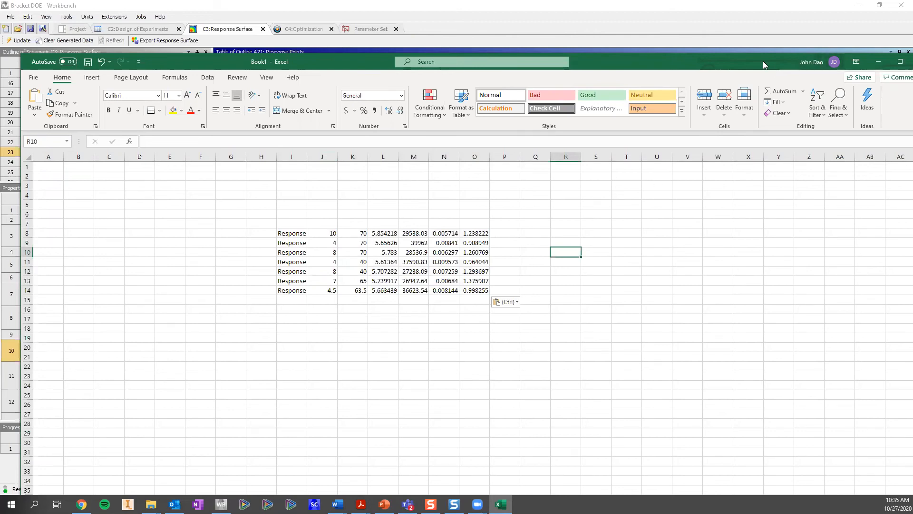
Switch back to Workbench and copy the whole response points table, from the header row through the new response point row.
left_click_drag(763, 61, 673, 31)
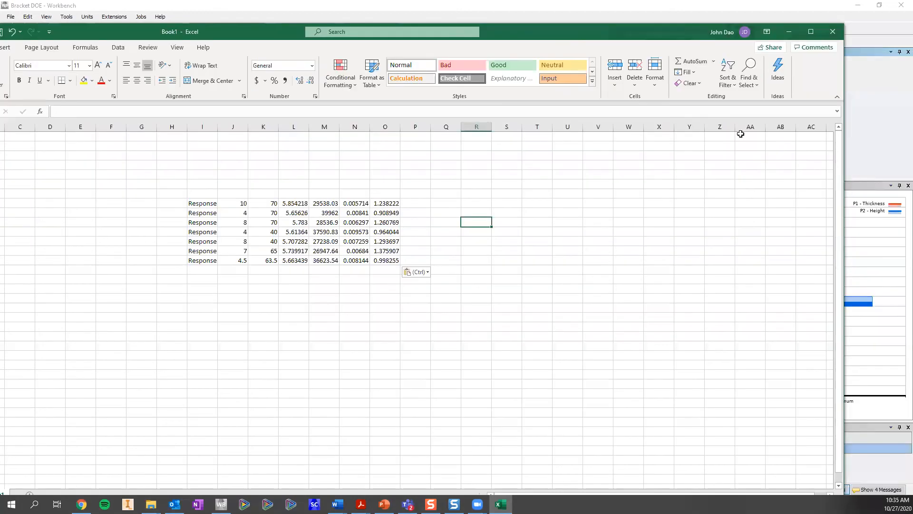
left_click(787, 36)
left_click_drag(443, 89, 709, 142)
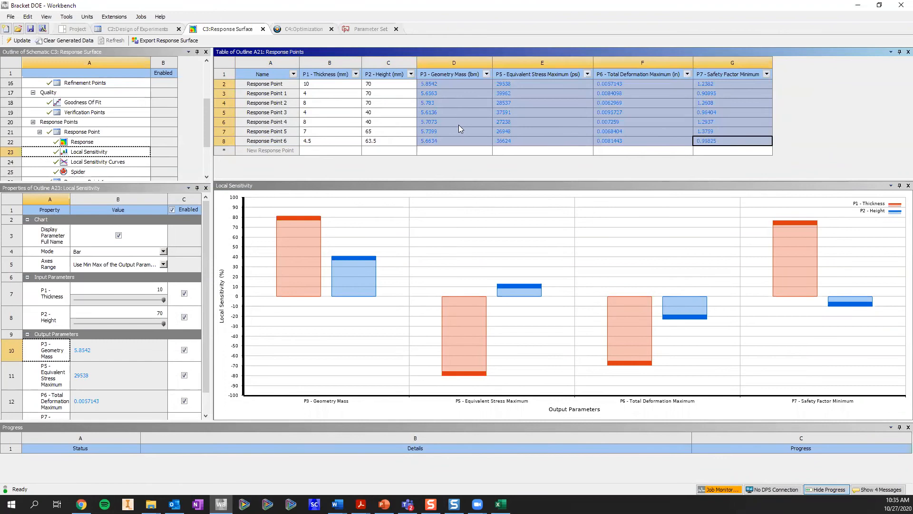
left_click(338, 85)
left_click(254, 72)
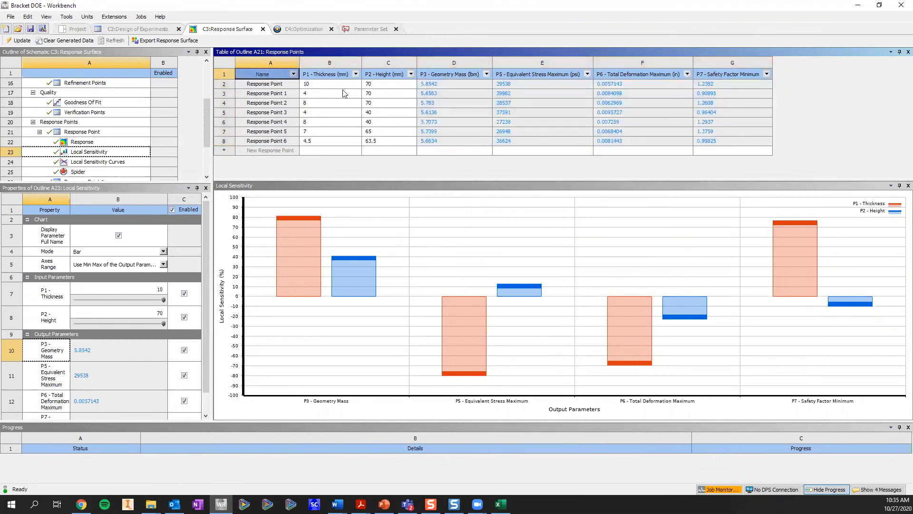
left_click(737, 150, "shift")
right_click(713, 128)
left_click(735, 132)
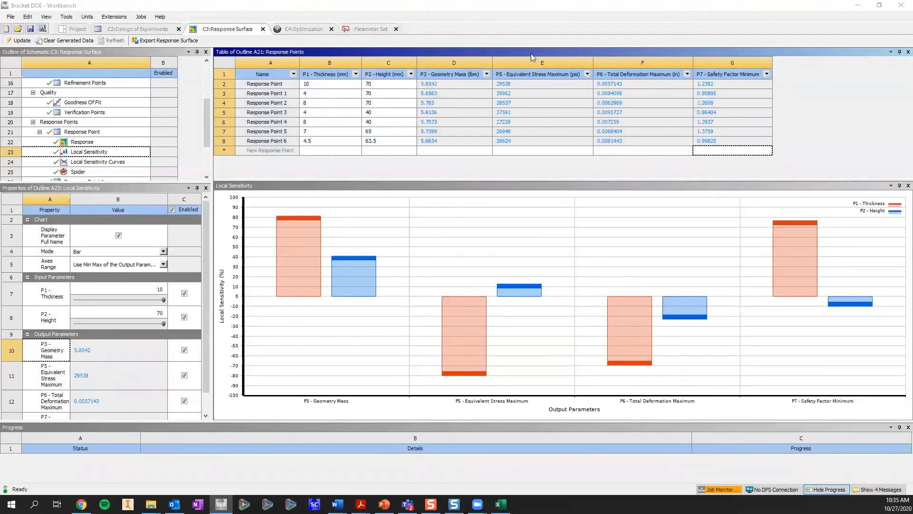
Open the Optimization component from the project schematic and display the summary of its optimization study.
left_click(553, 165)
scroll(125, 164, "down", 3)
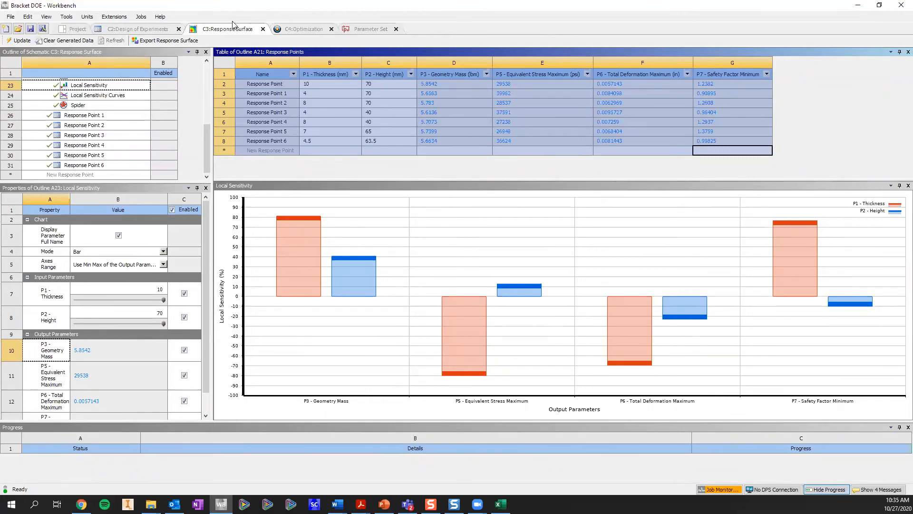
left_click(72, 29)
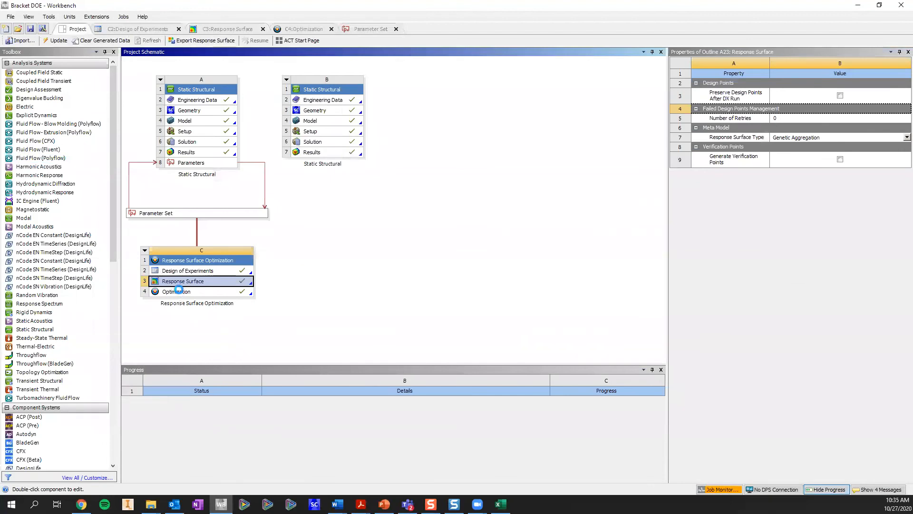
double_click(179, 290)
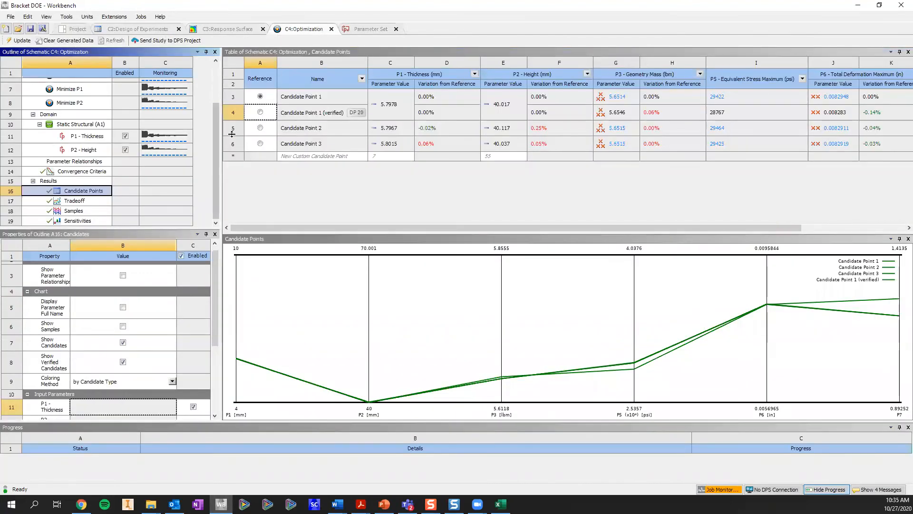
left_click_drag(212, 149, 212, 110)
left_click(72, 84)
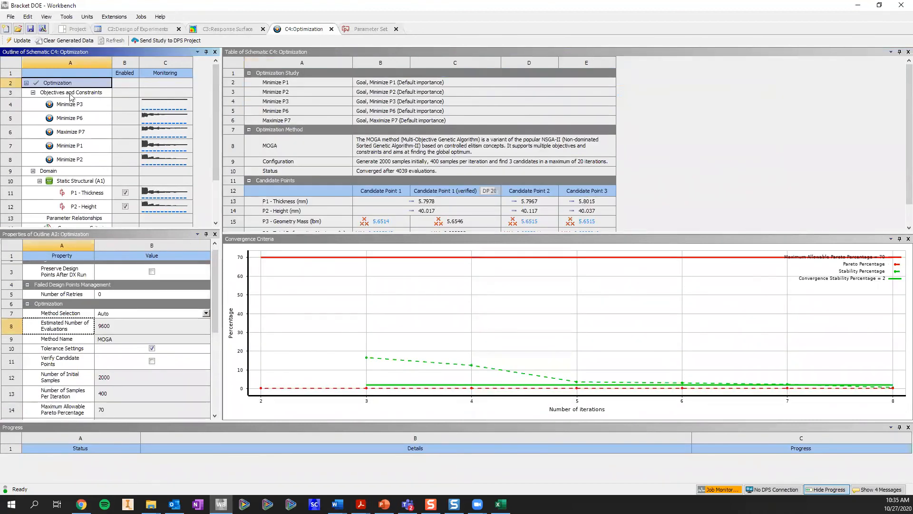
Show the Objectives and Constraints table and view the objective types available for P3 - Geometry Mass.
left_click(70, 93)
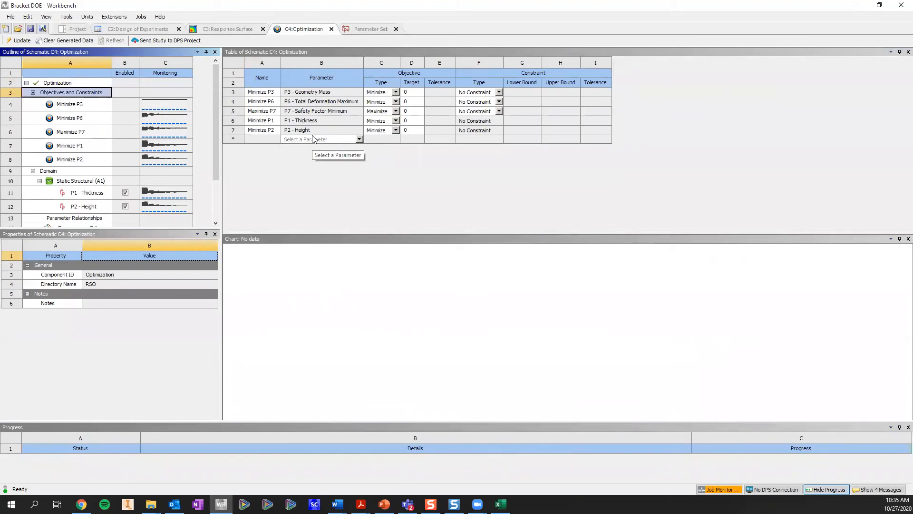
left_click(338, 93)
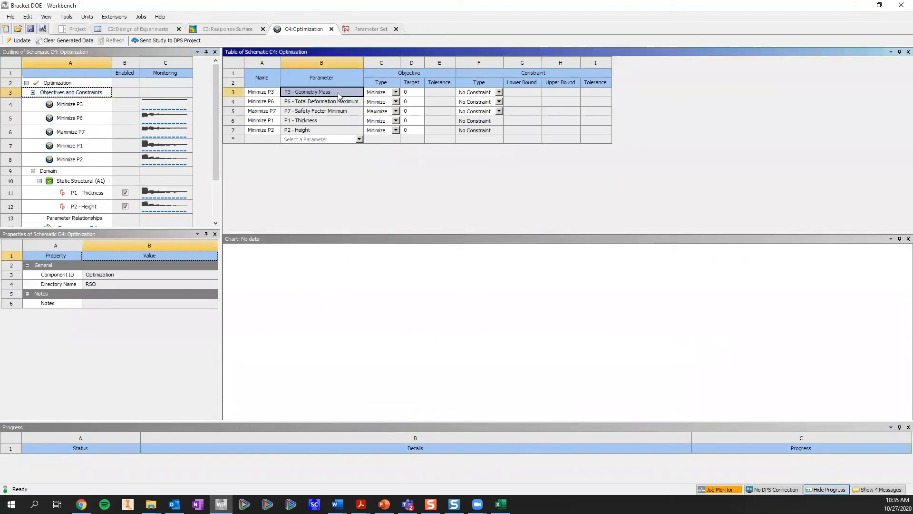
left_click(389, 92)
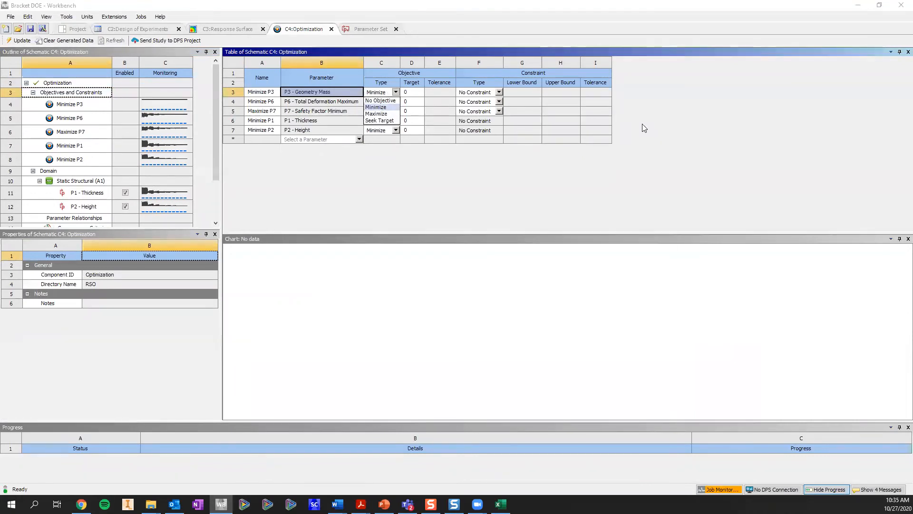
left_click(702, 126)
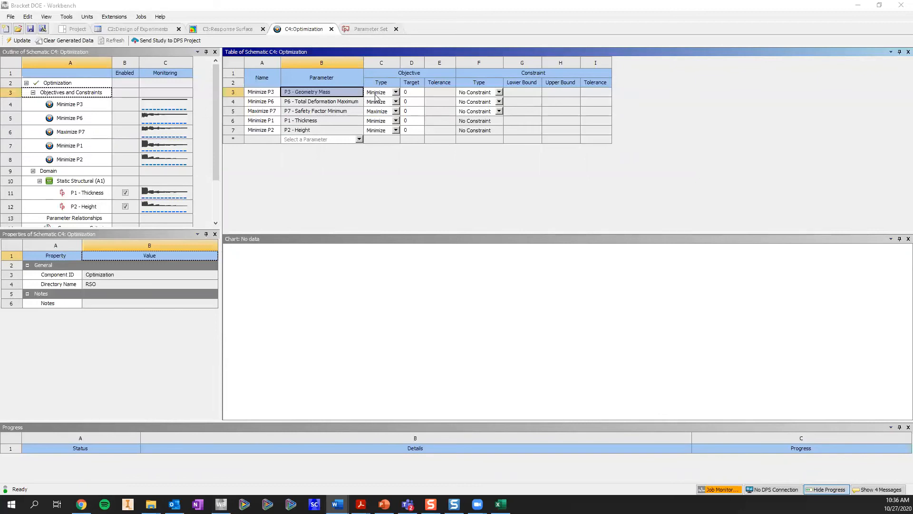
Review the objectives set for total deformation P6, safety factor P7, thickness P1 and height P2 one by one.
left_click(346, 103)
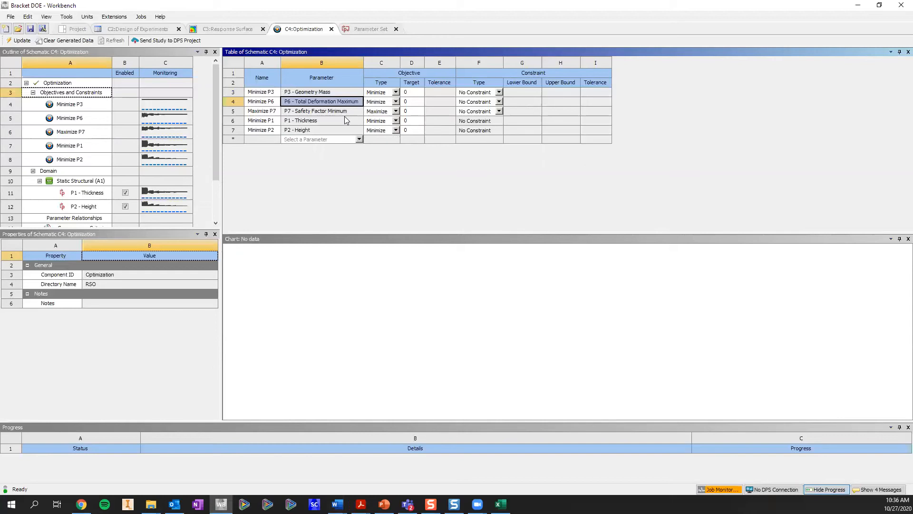
left_click(345, 114)
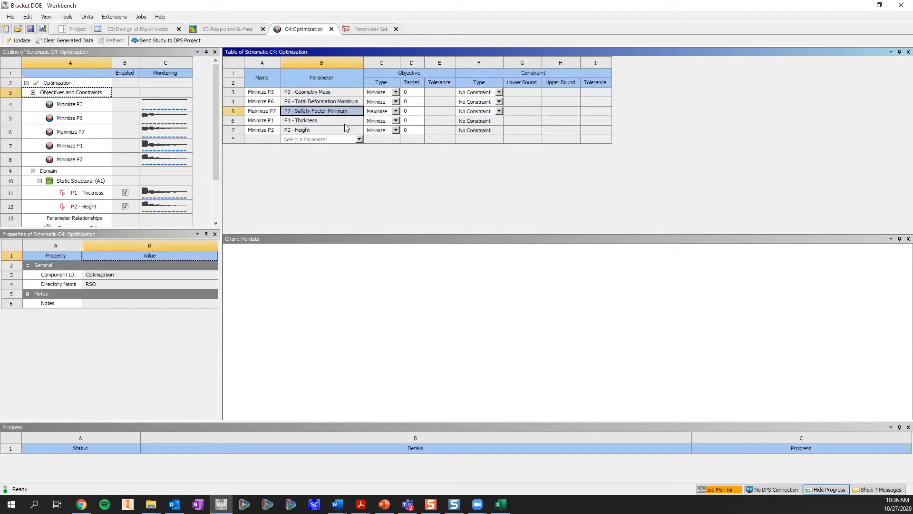
left_click(344, 123)
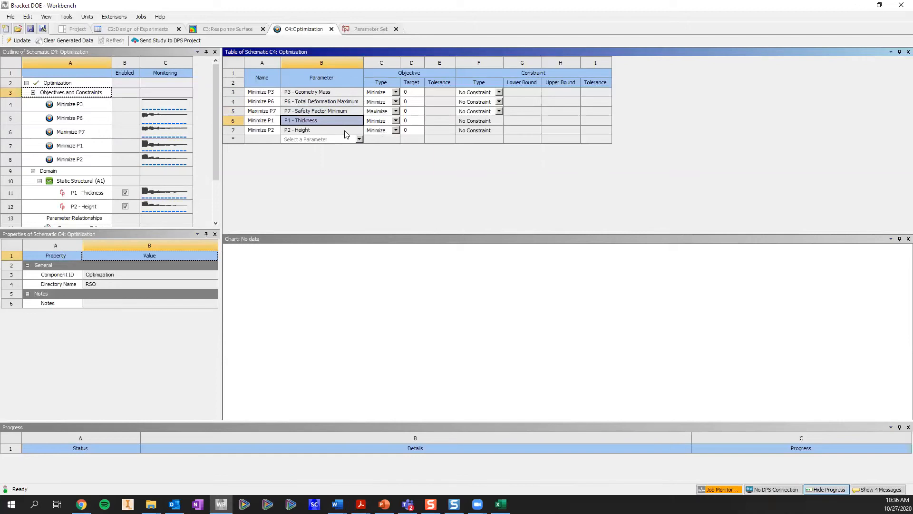
left_click(345, 131)
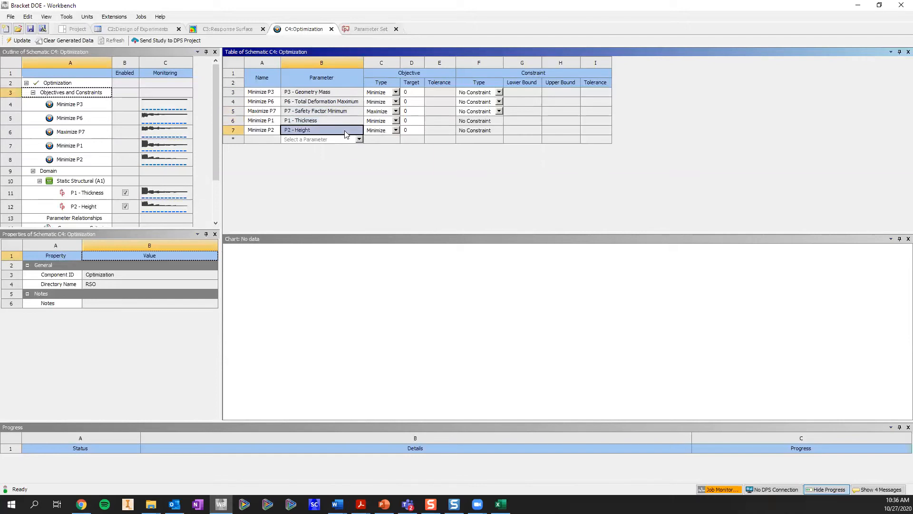
Check which parameters can still be added as objectives and which objective types P2 - Height offers.
left_click(336, 141)
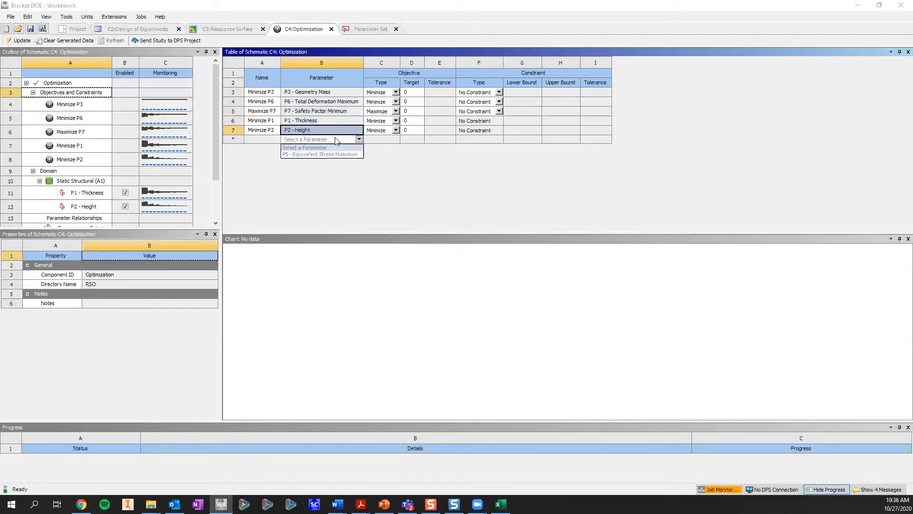
left_click(426, 171)
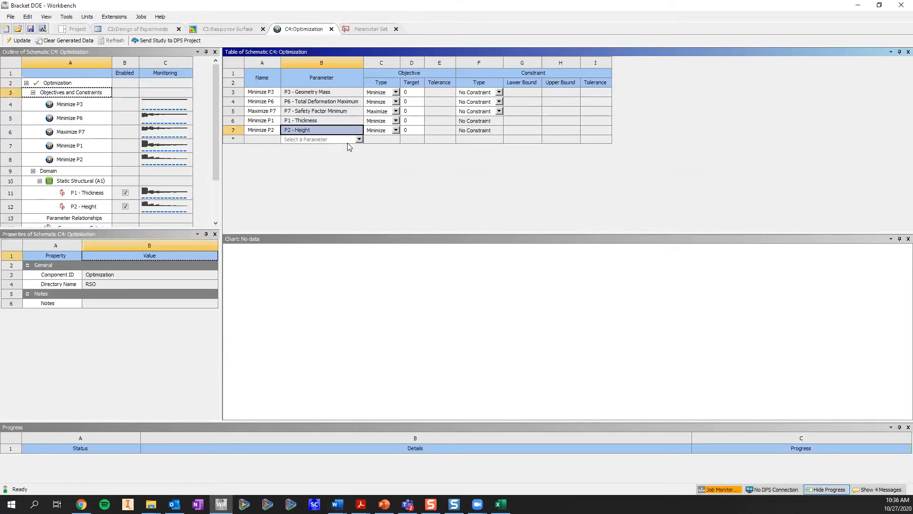
left_click(347, 141)
left_click(349, 137)
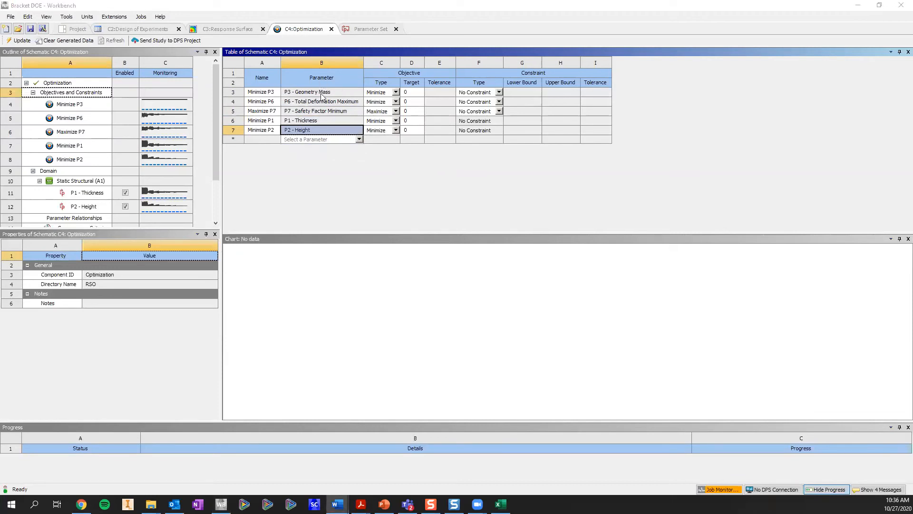
left_click(350, 138)
left_click(463, 170)
left_click(395, 130)
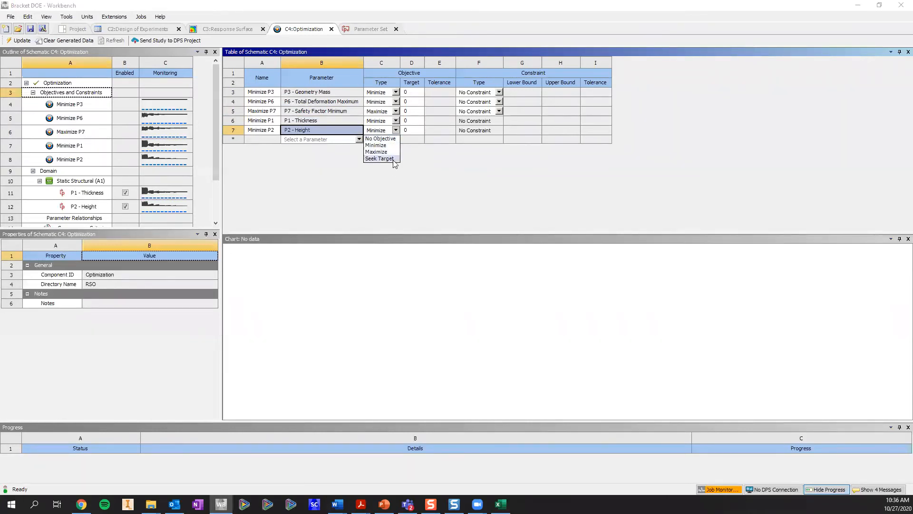
left_click(459, 154)
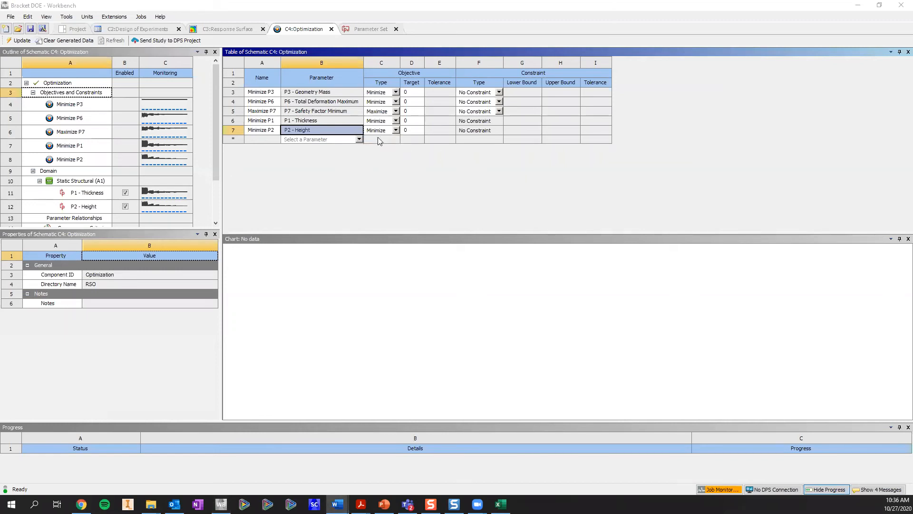
Show the Candidate Points results and inspect the P1 - Thickness value shared by Candidate Point 1 and its verified point.
left_click(97, 95)
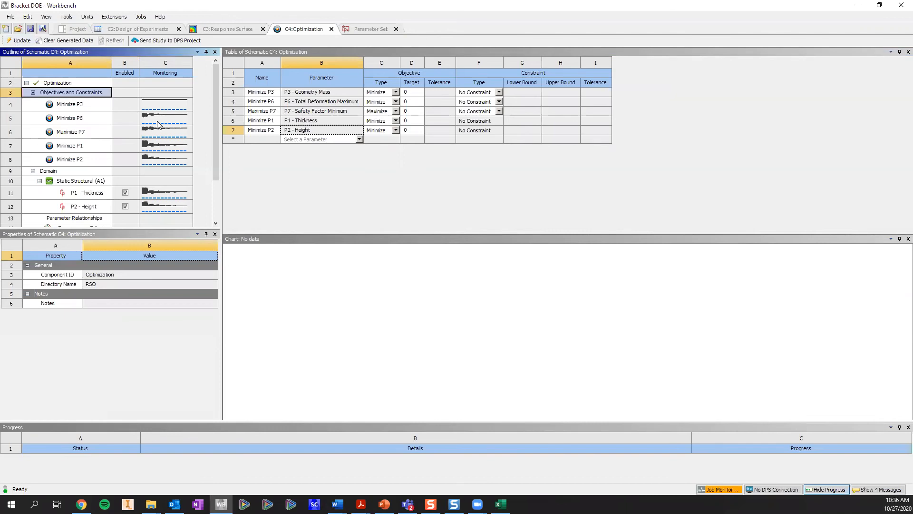
scroll(158, 124, "down", 3)
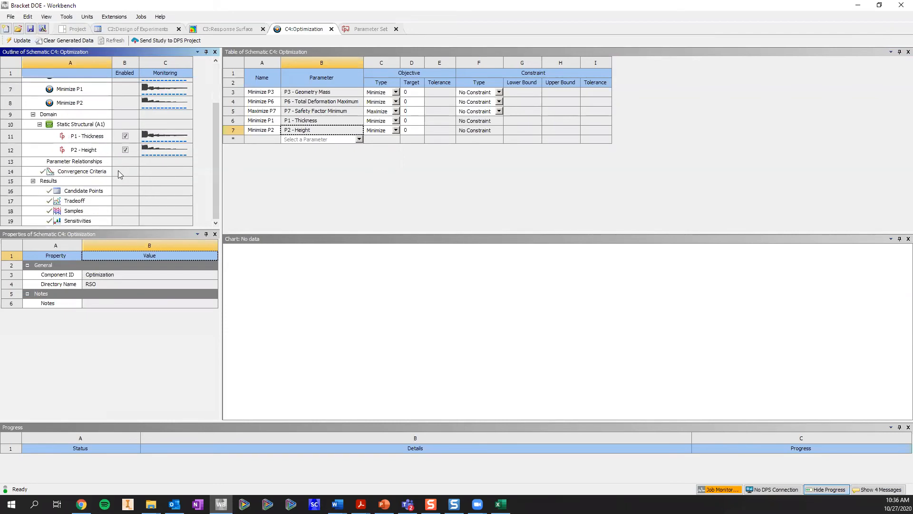
left_click(101, 191)
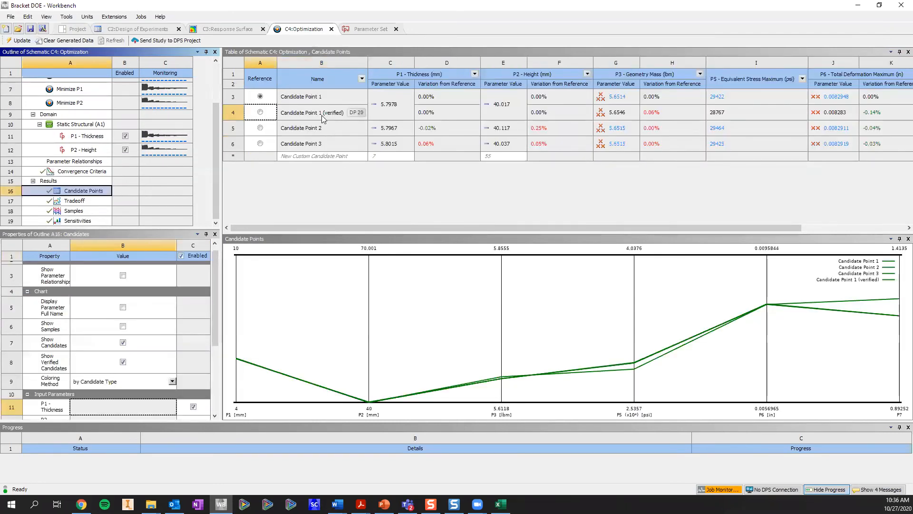
left_click(300, 97)
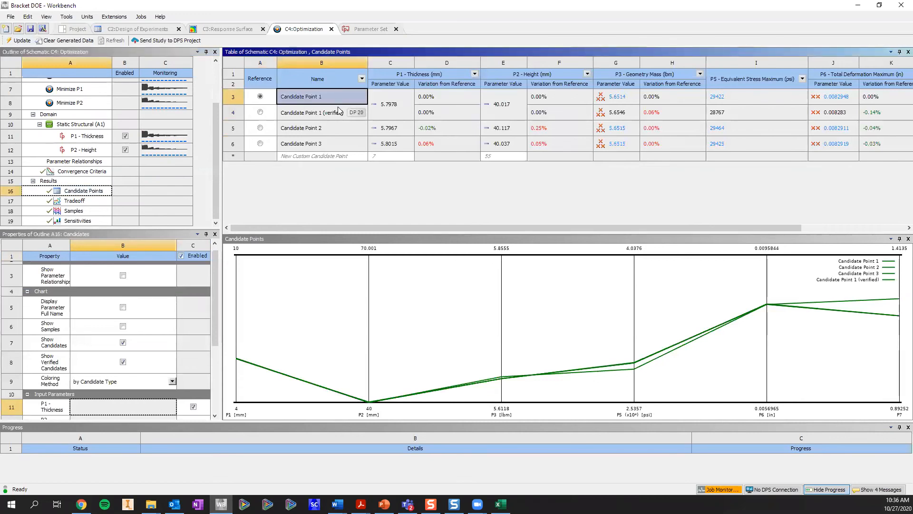
left_click(404, 114)
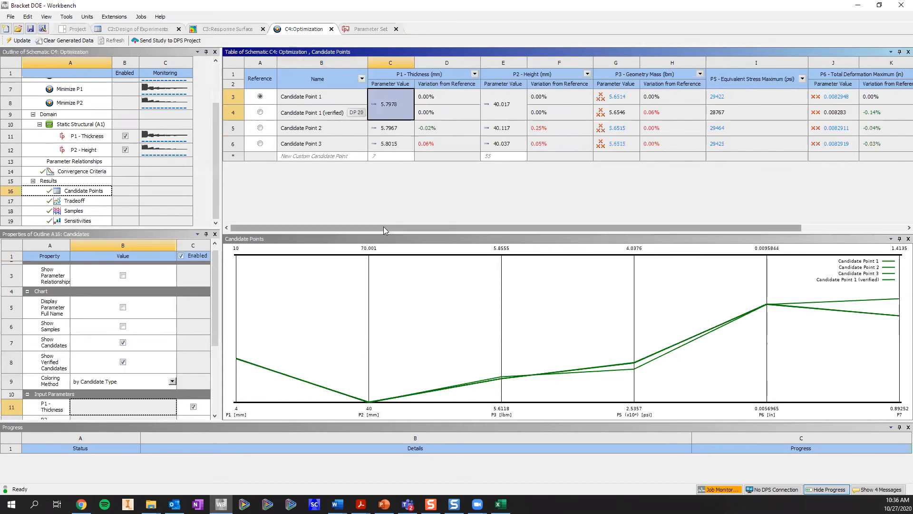
Highlight Candidate Points 1, 2 and 3 and compare their values across to P7 - Safety Factor Minimum.
left_click(307, 97)
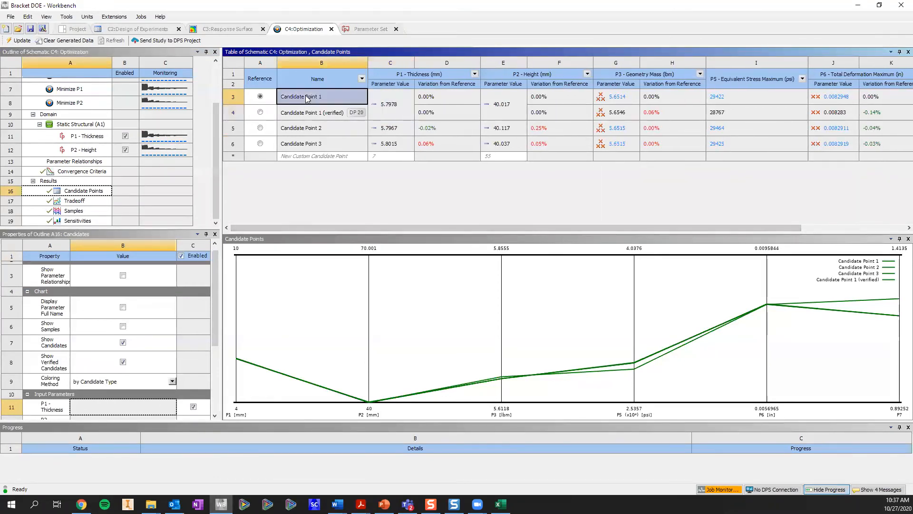
left_click(334, 129, "ctrl")
left_click(336, 144, "ctrl")
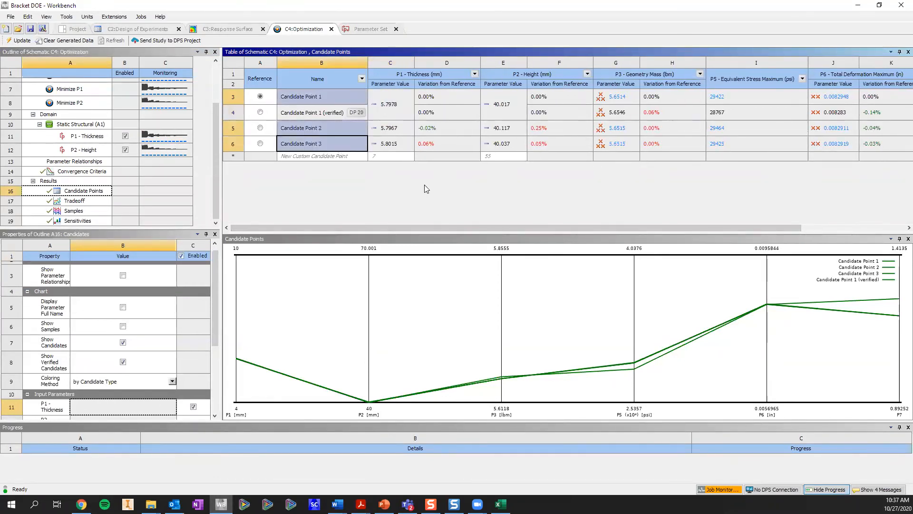
left_click_drag(457, 229, 612, 229)
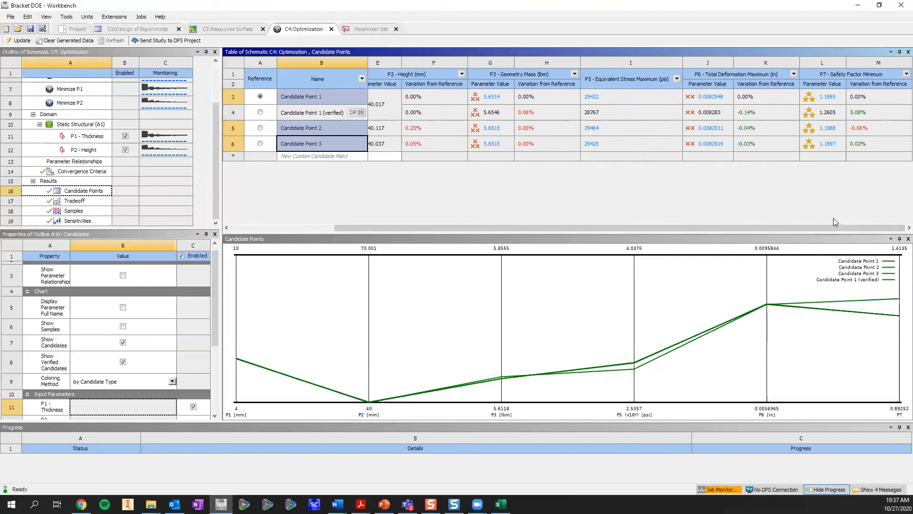
left_click_drag(833, 226, 690, 227)
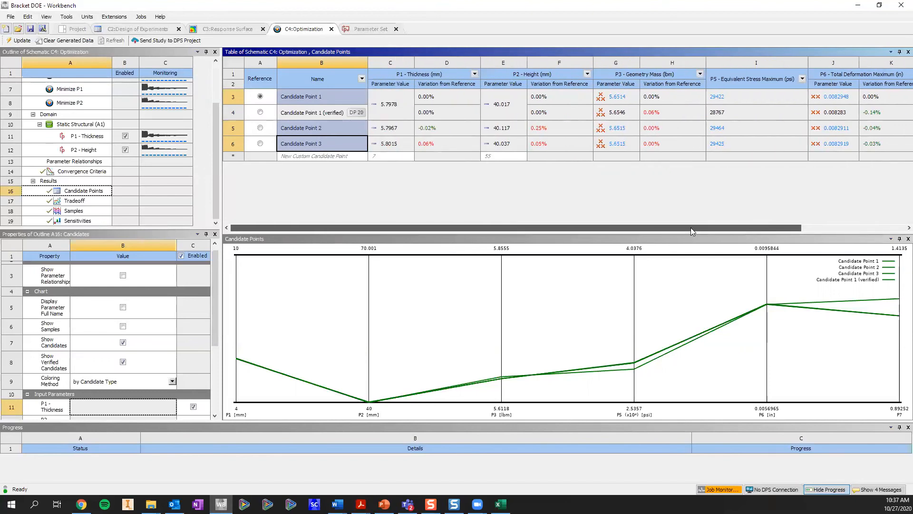
Select the entire Candidate Point 1 row and view the actions available for it without choosing one.
left_click(312, 97)
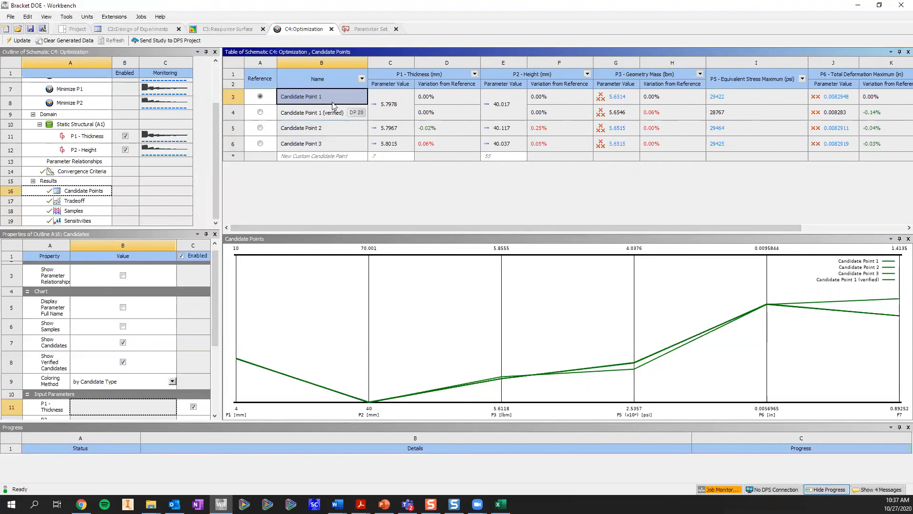
left_click(233, 98)
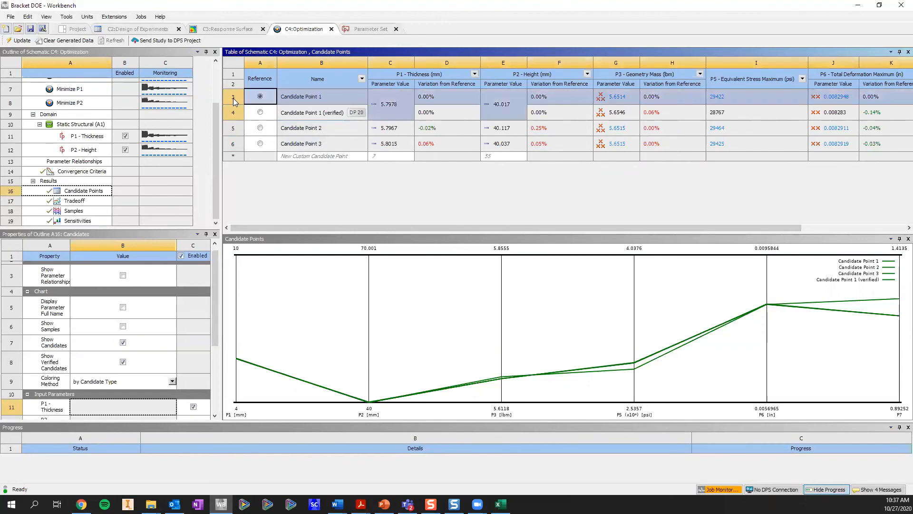
right_click(233, 98)
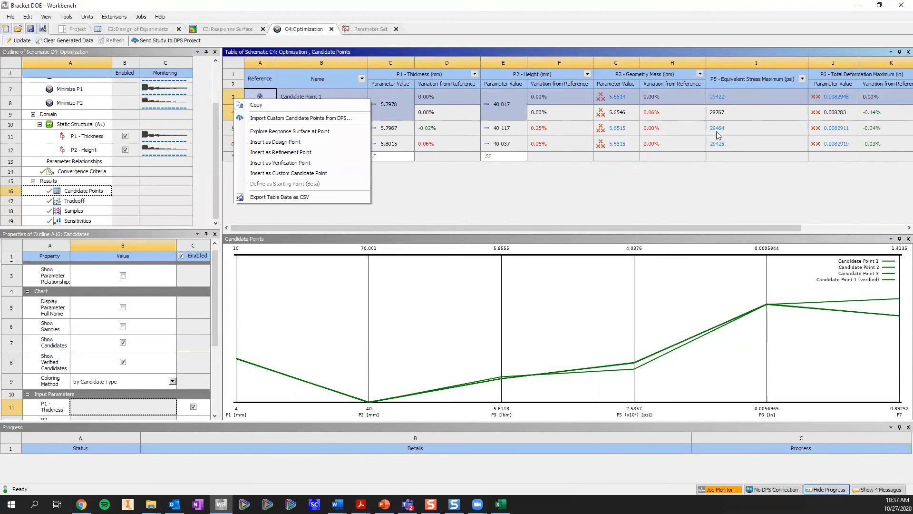
left_click(703, 147)
Highlight Candidate Point 1's mass and stress values, and view the actions available for its whole row without choosing one.
left_click(623, 100)
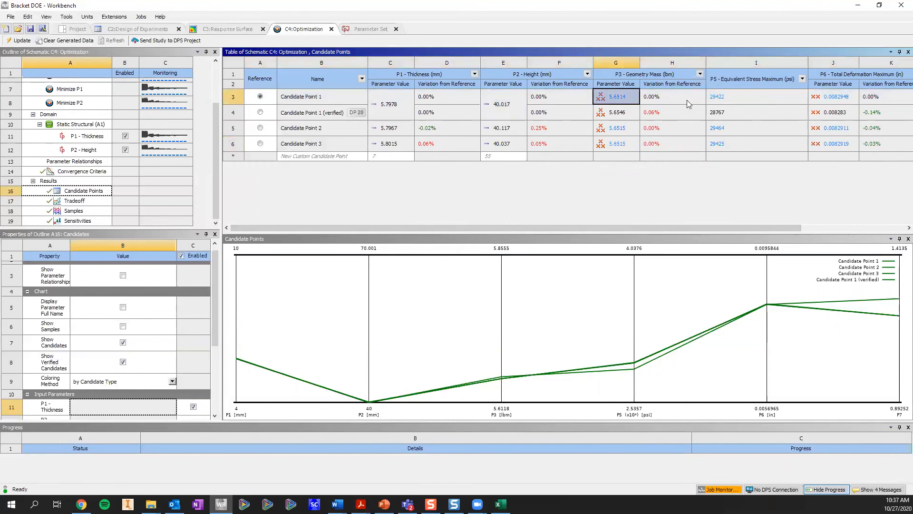
left_click(734, 98, "ctrl")
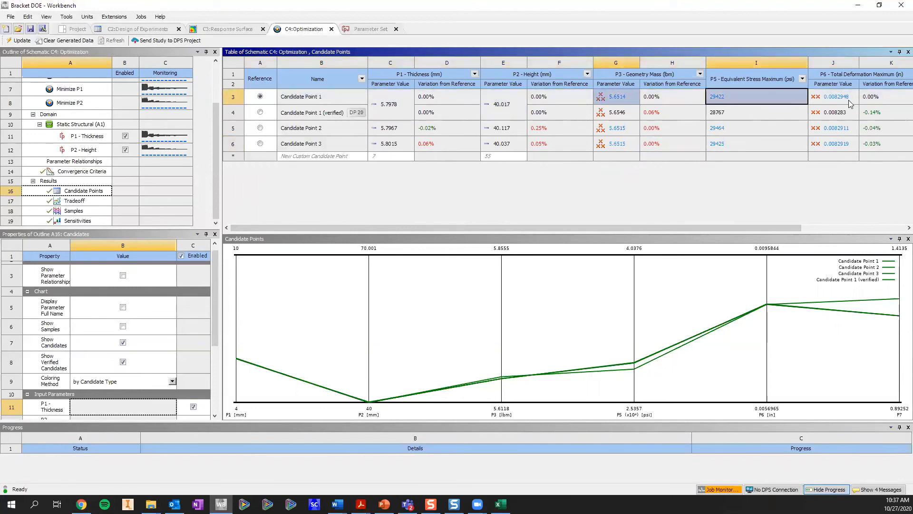
left_click(323, 98)
left_click(235, 101)
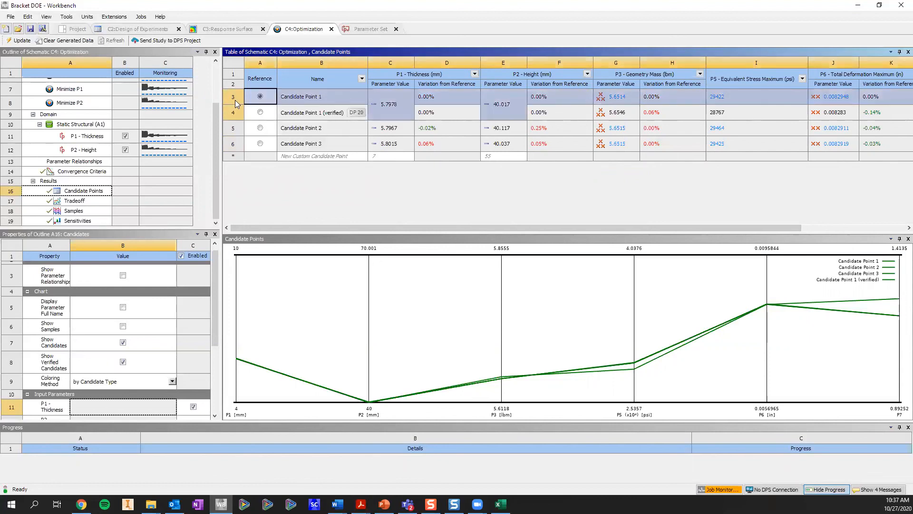
right_click(236, 102)
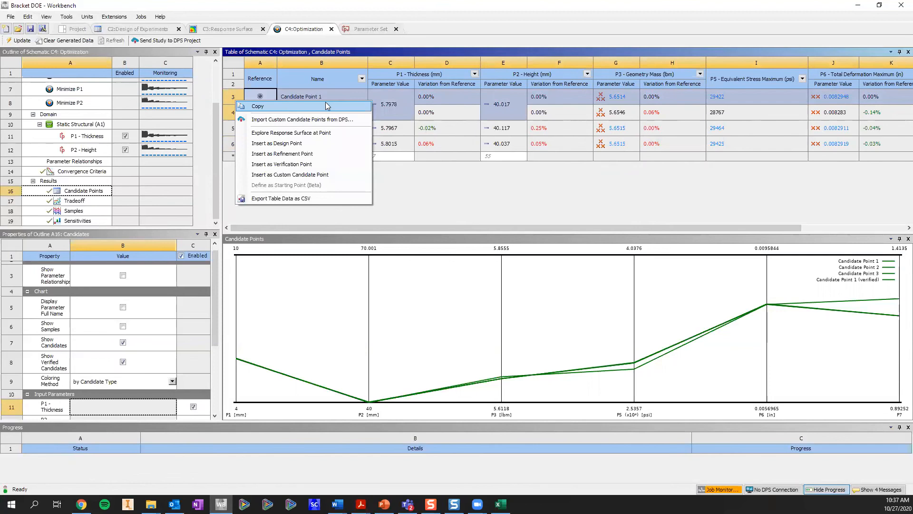
left_click(379, 198)
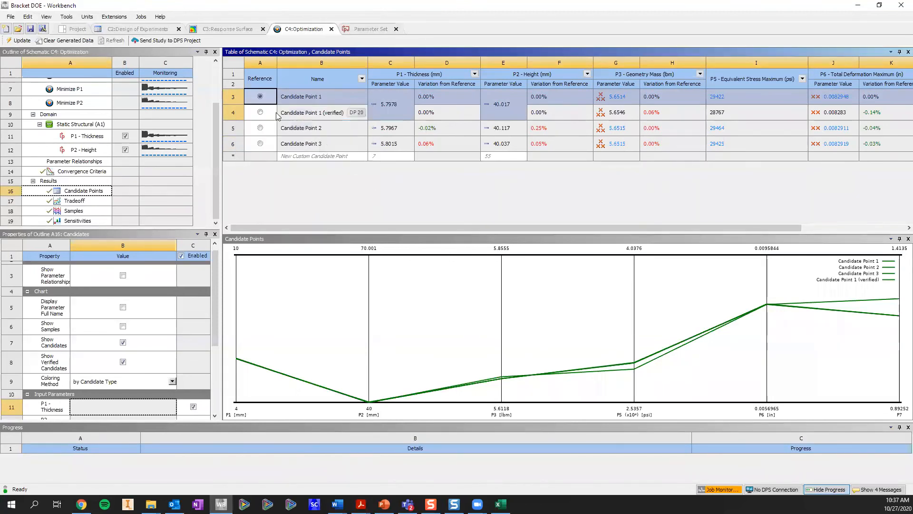
Check the actions offered for Candidate Point 2, including Verify by Design Point Update, and for Candidate Point 1 (verified).
left_click(232, 131)
right_click(232, 129)
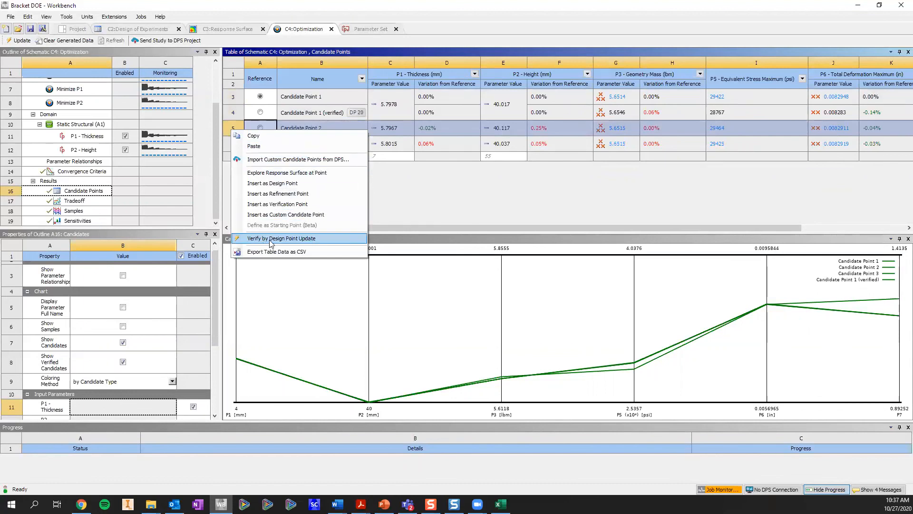
left_click(415, 208)
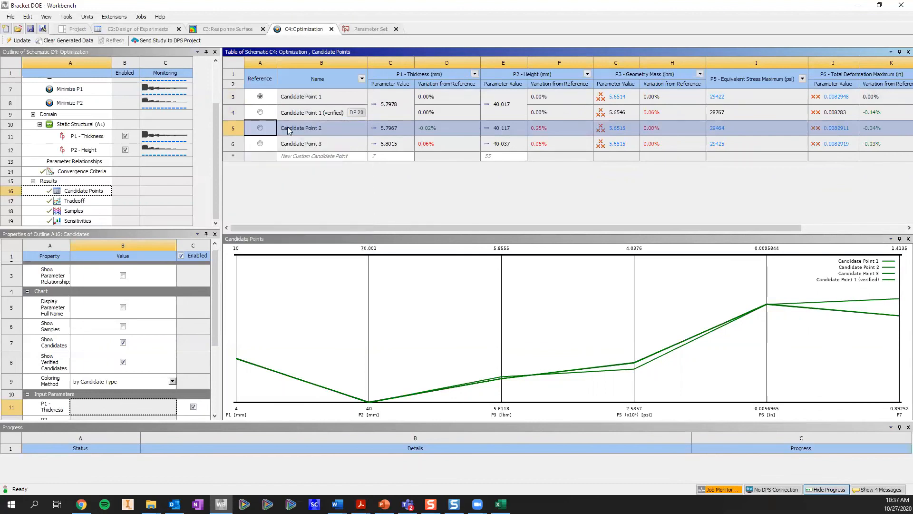
left_click(232, 113)
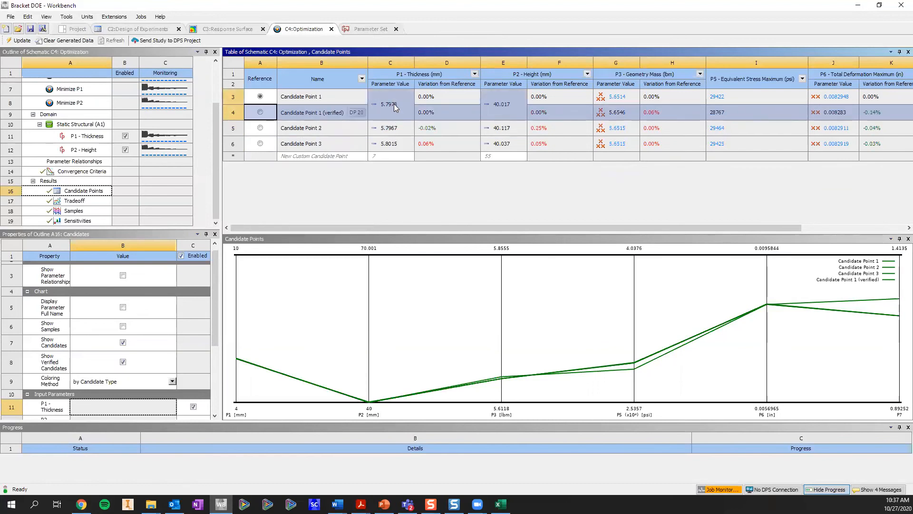
left_click(291, 115)
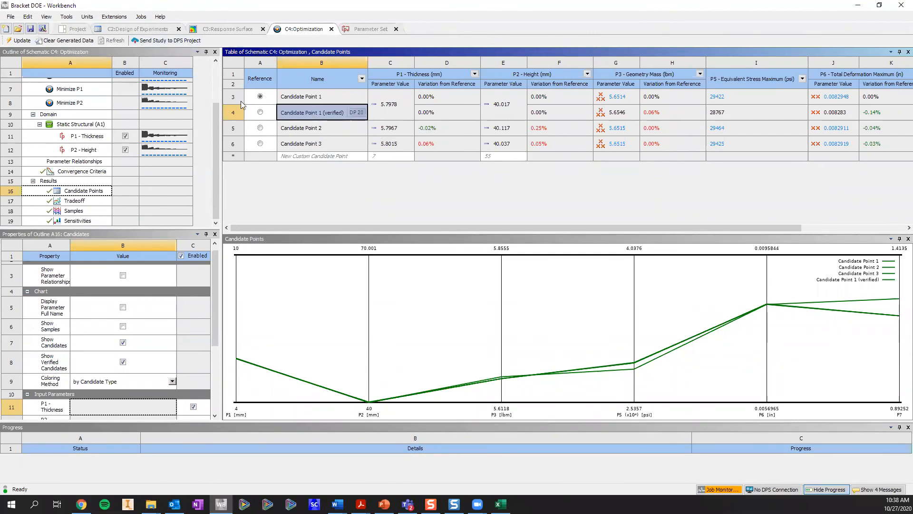
right_click(237, 116)
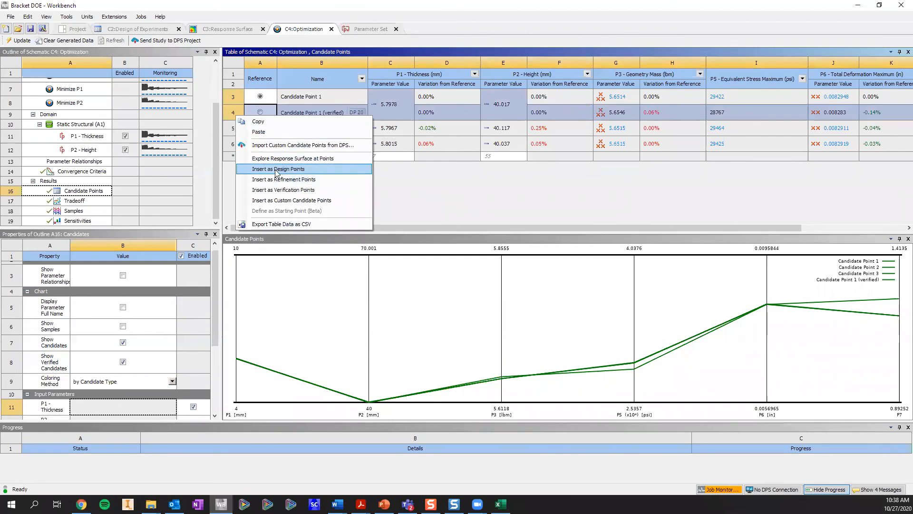
Open the Parameter Set from the project schematic and examine the DP 20 row, including its note and available actions.
left_click(71, 29)
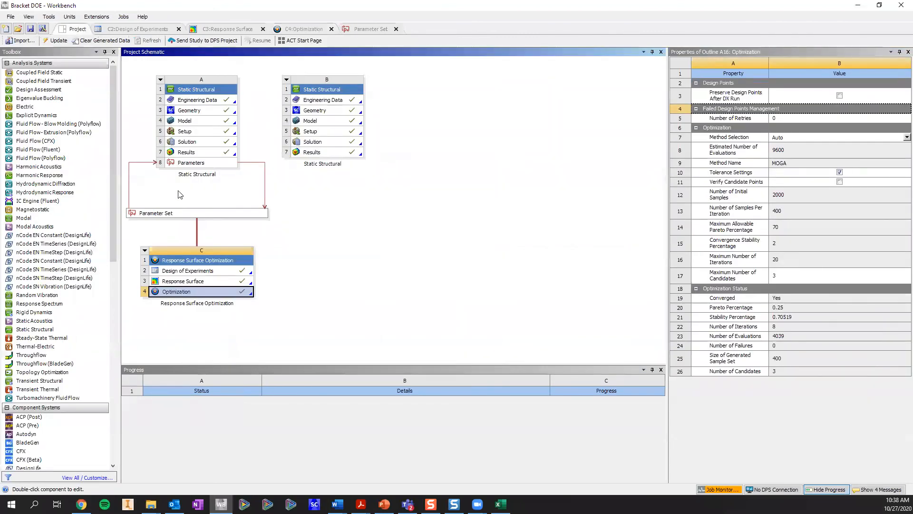
double_click(178, 213)
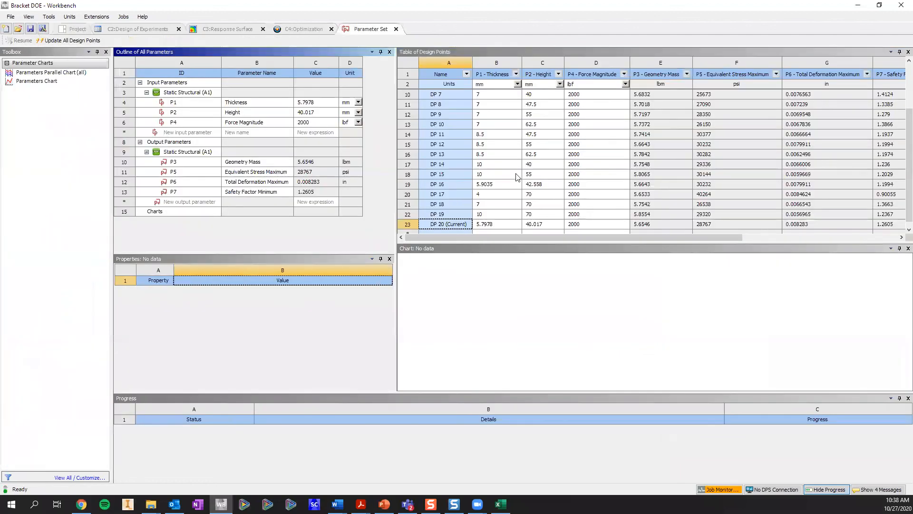
scroll(518, 177, "down", 1)
left_click(455, 218)
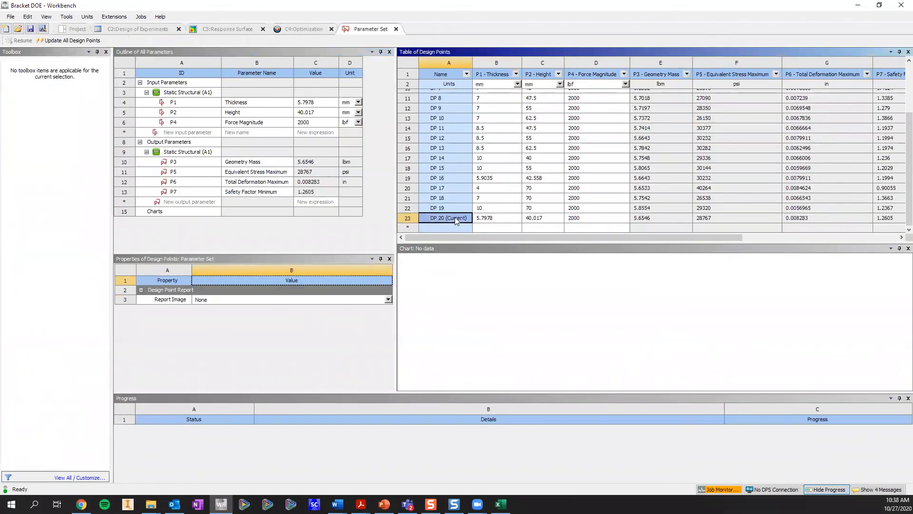
left_click(455, 221)
left_click_drag(528, 240, 751, 232)
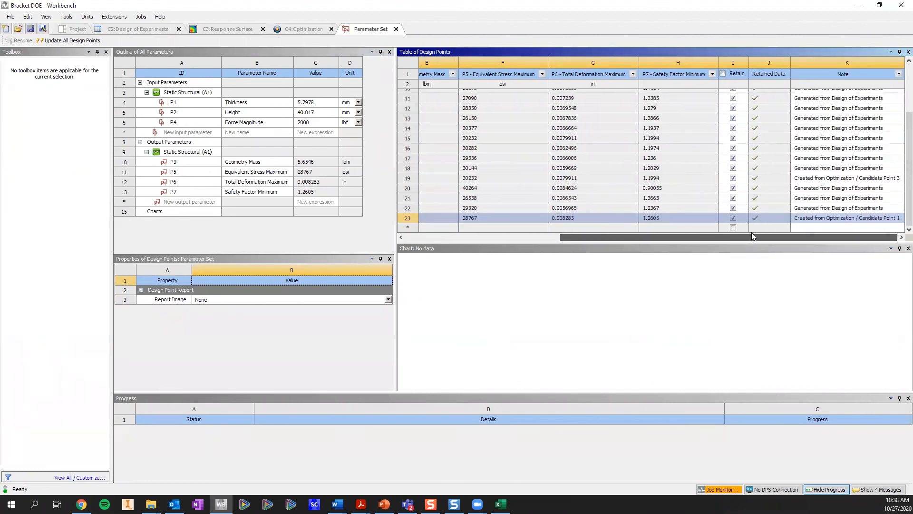
left_click_drag(751, 237, 413, 221)
right_click(413, 221)
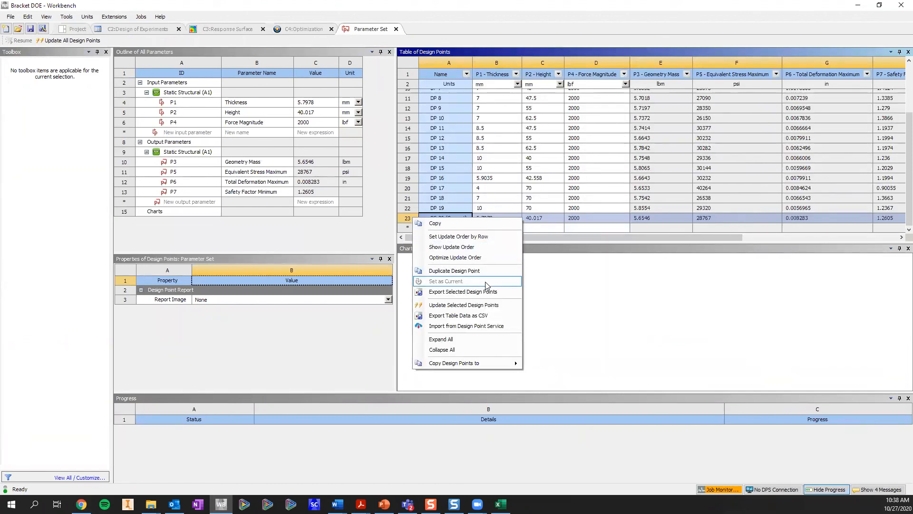
left_click(584, 280)
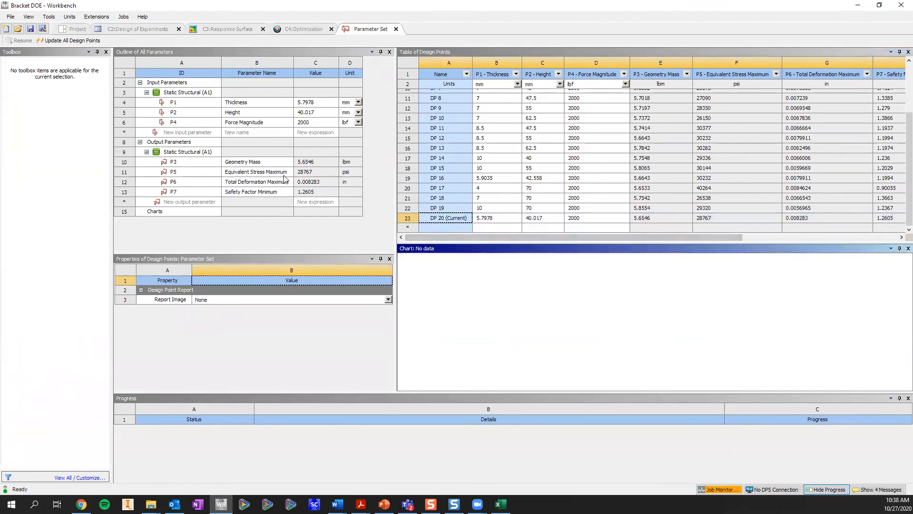
Open the Model of Static Structural system A in Mechanical, returning to the Parameter Set's design points table while it loads.
left_click(65, 29)
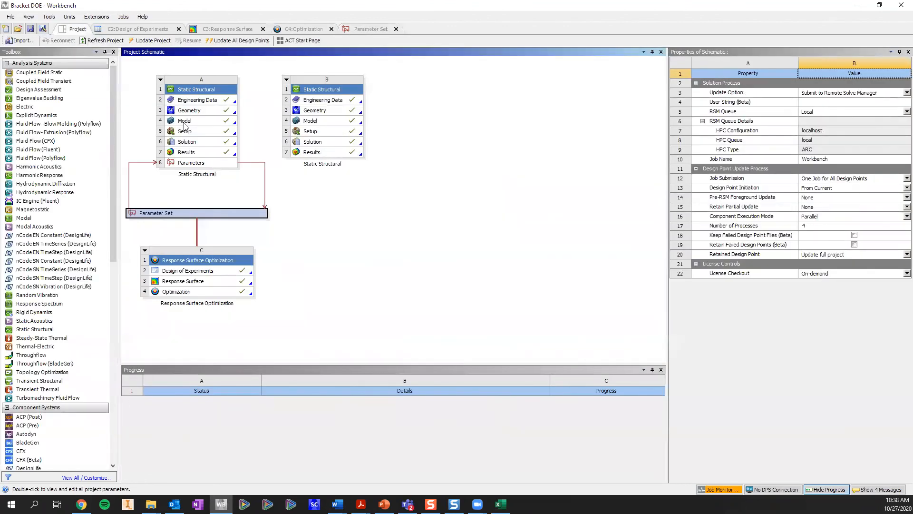
right_click(206, 123)
left_click(222, 135)
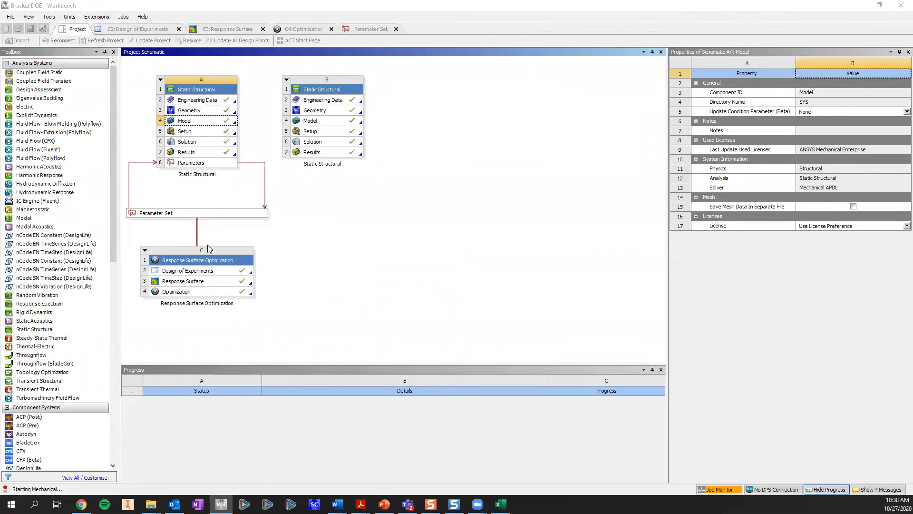
left_click(366, 29)
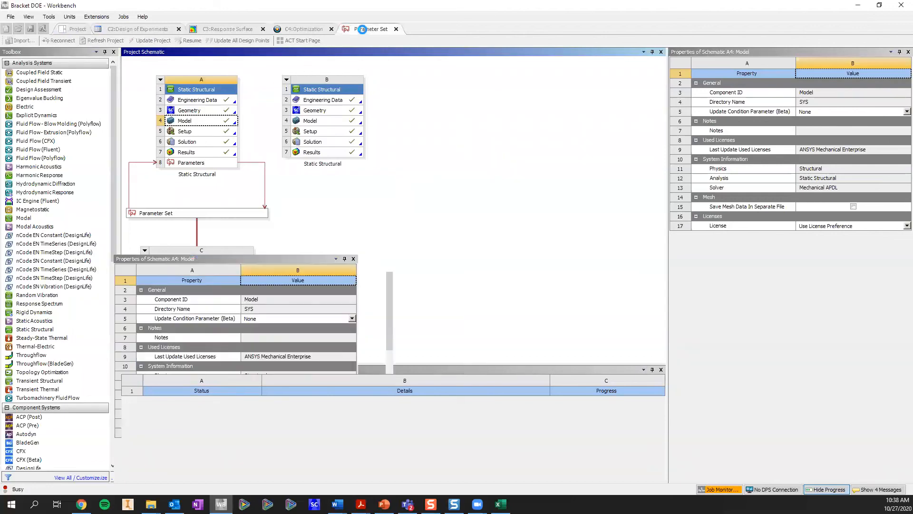
left_click_drag(449, 239, 663, 244)
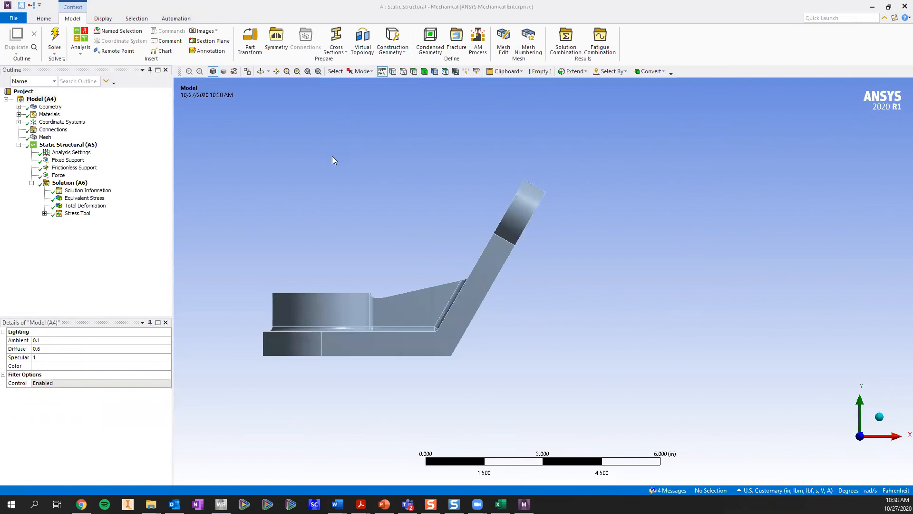
Display the Safety Factor result under the Stress Tool and inspect the bracket from an angle and from the side.
left_click(45, 213)
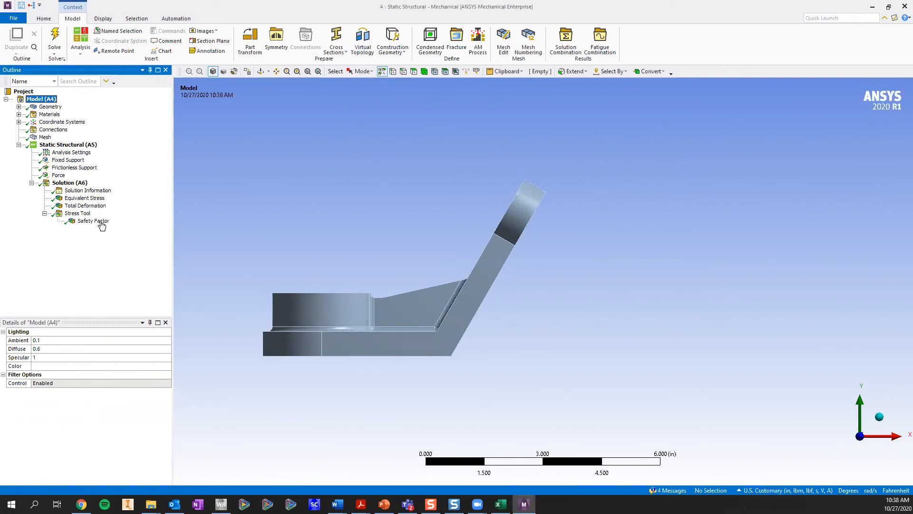
left_click(300, 271)
scroll(421, 293, "up", 2)
middle_click_drag(351, 315, 472, 273, "ctrl")
left_click(478, 272)
left_click(473, 273, "ctrl")
middle_click_drag(531, 270, 583, 281)
left_click(85, 221)
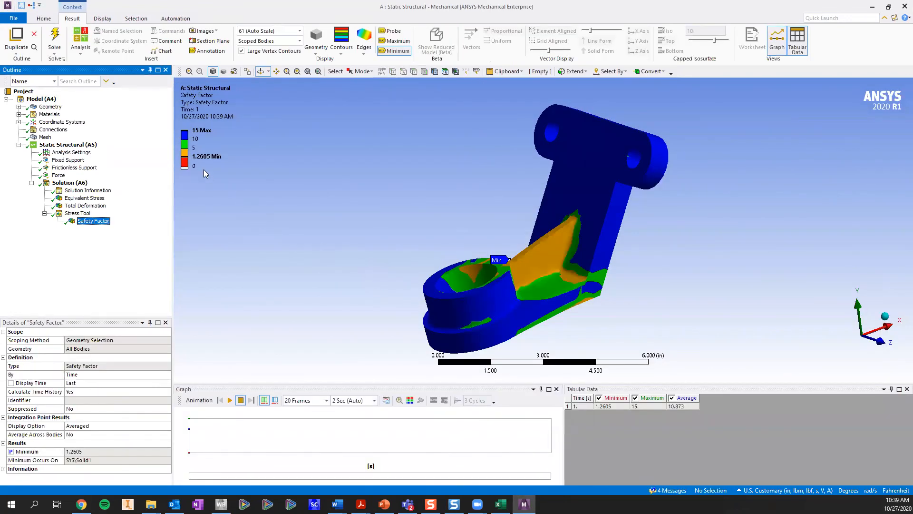
left_click(877, 341)
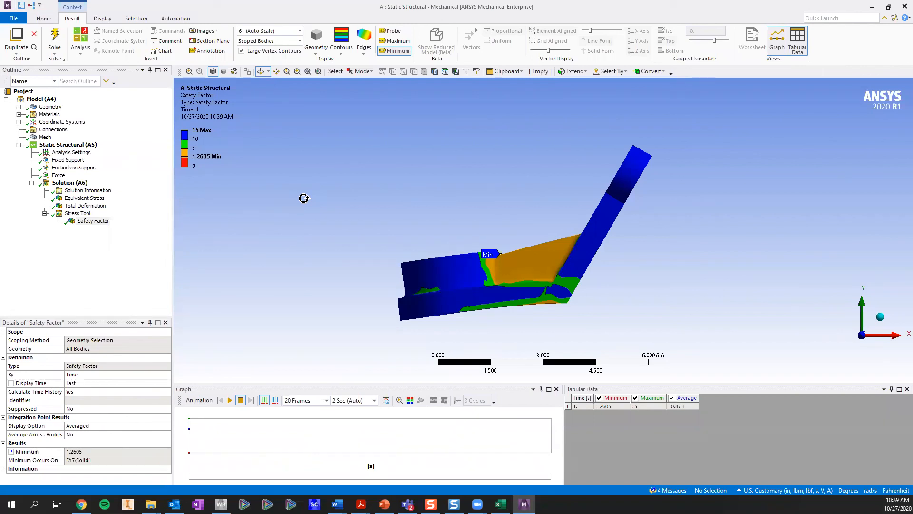
Refine the mesh settings by setting the Sizing resolution to 7.
left_click(32, 138)
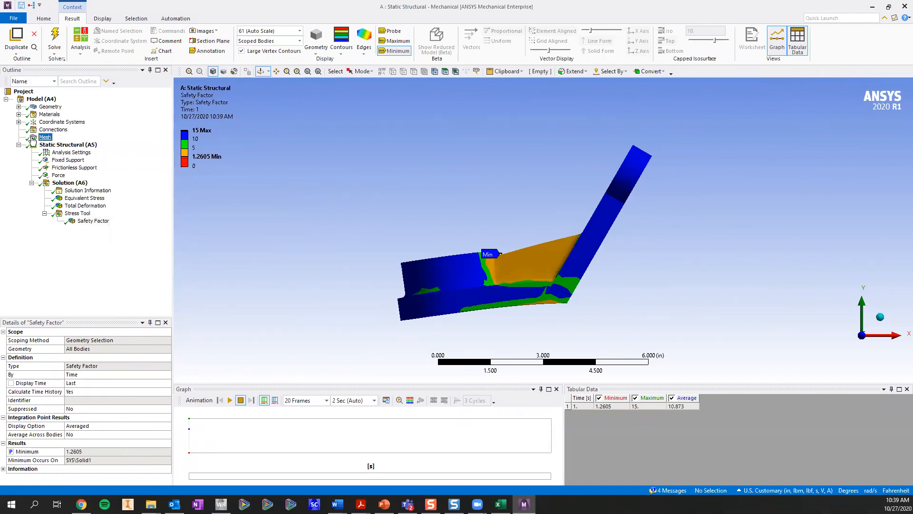
left_click(127, 374)
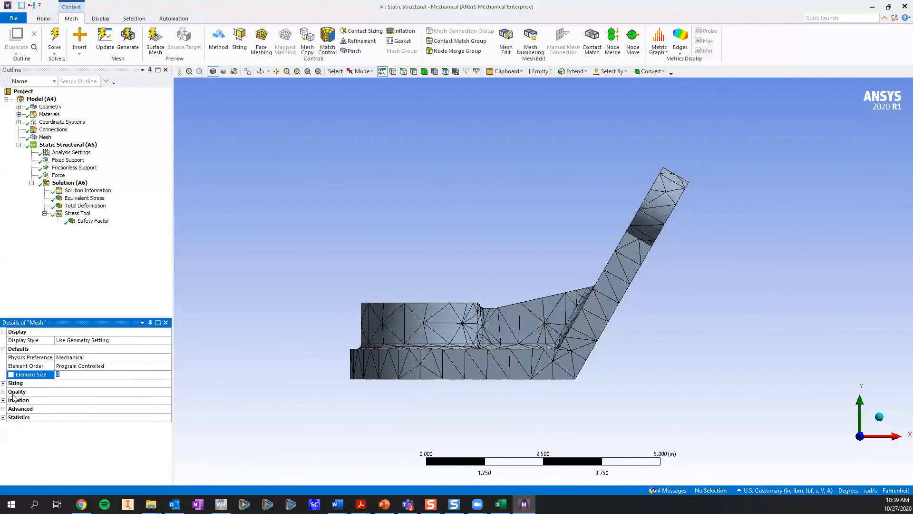
left_click(4, 384)
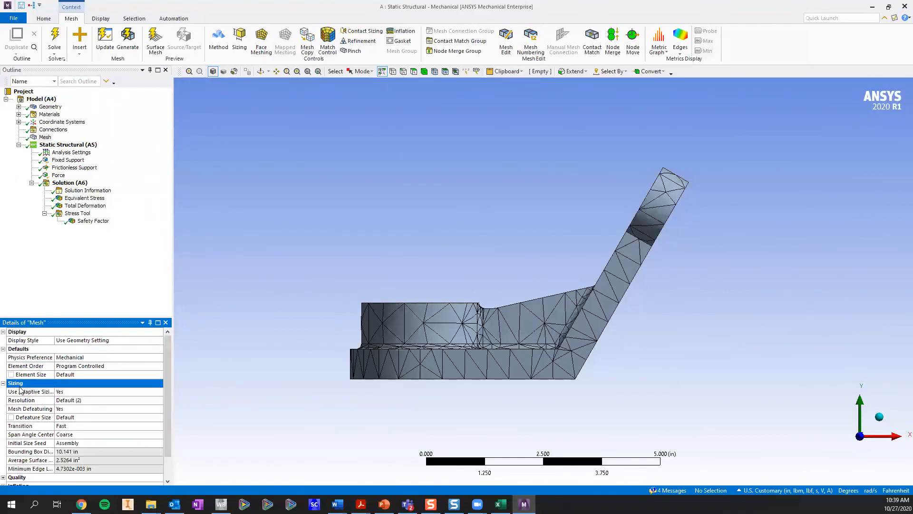
left_click(103, 401)
left_click(137, 403)
left_click(137, 404)
left_click(137, 403)
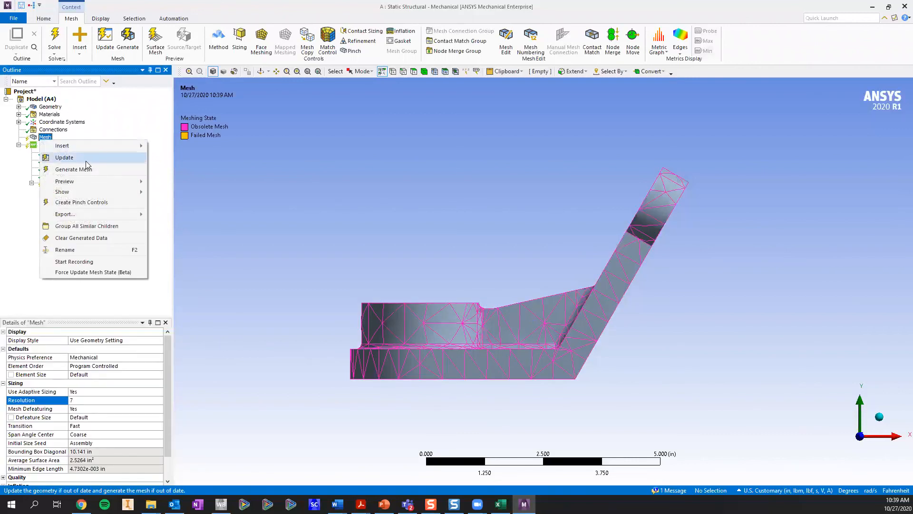
Regenerate the mesh and solve the static structural analysis again.
left_click(71, 169)
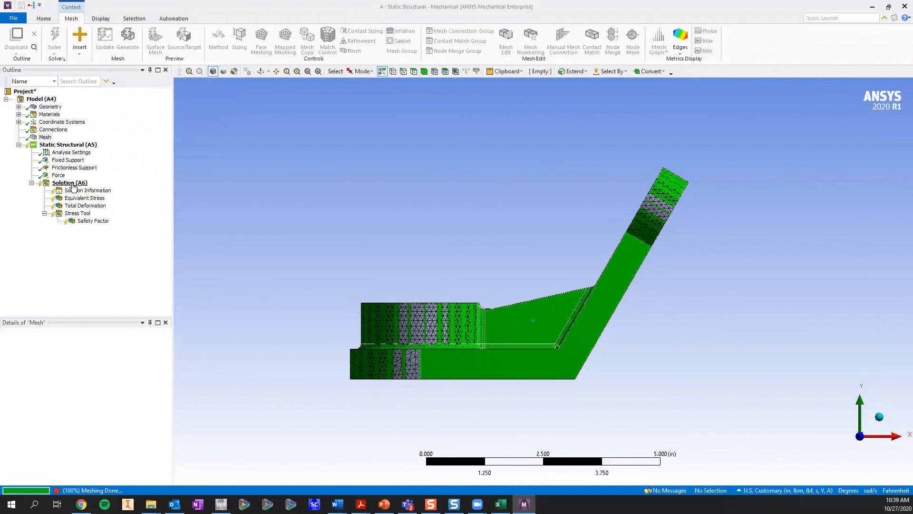
right_click(72, 183)
left_click(115, 201)
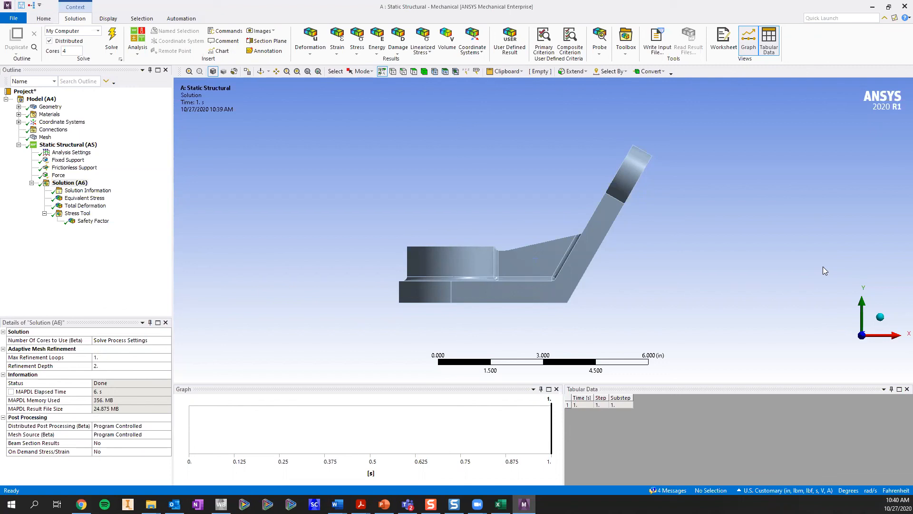
Review the Total Deformation result from an angle and from the side, and display the Safety Factor result.
middle_click_drag(523, 256, 538, 243)
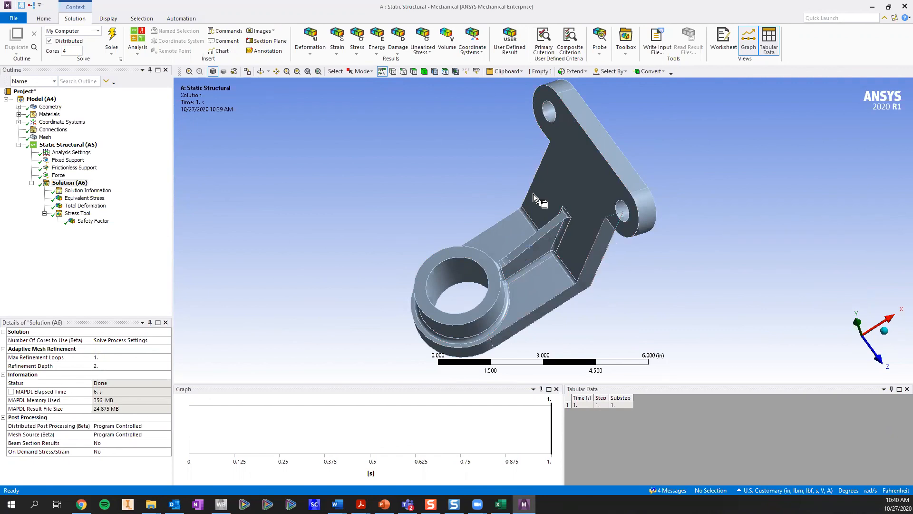
left_click(95, 205)
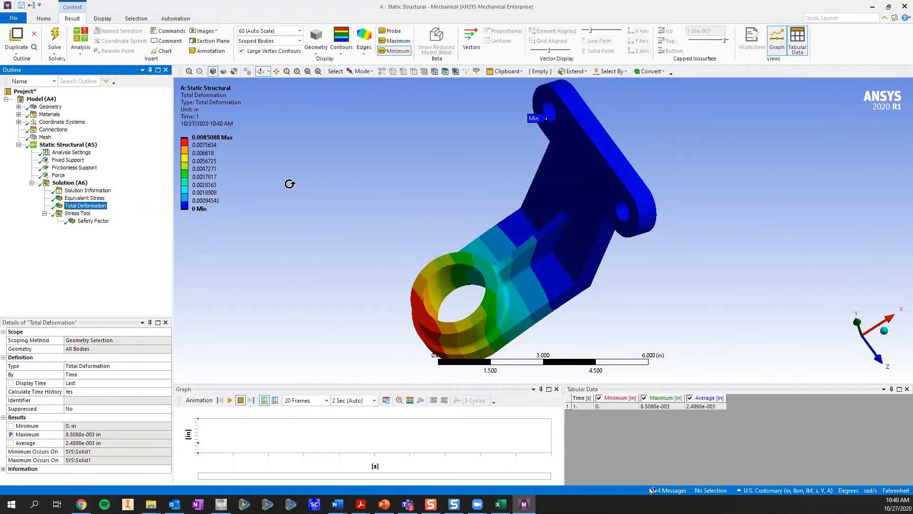
left_click(209, 145)
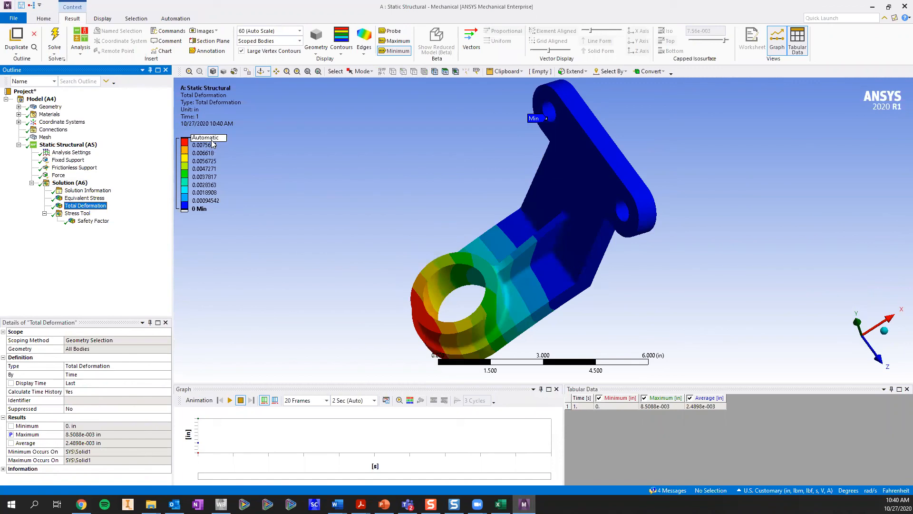
left_click(211, 140)
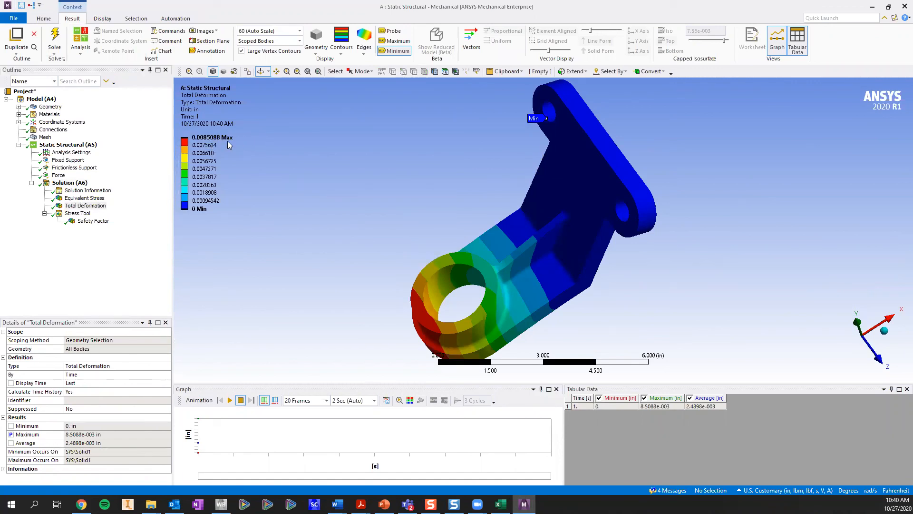
left_click(887, 366)
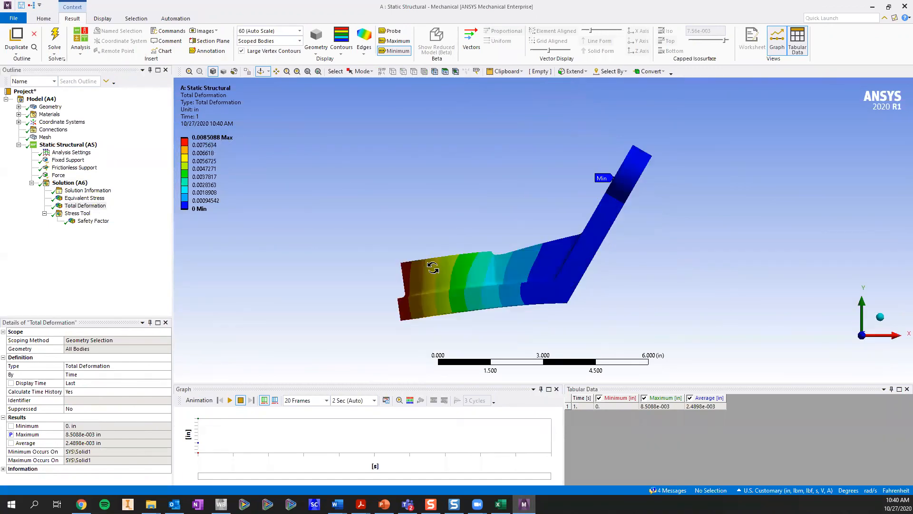
left_click(102, 221)
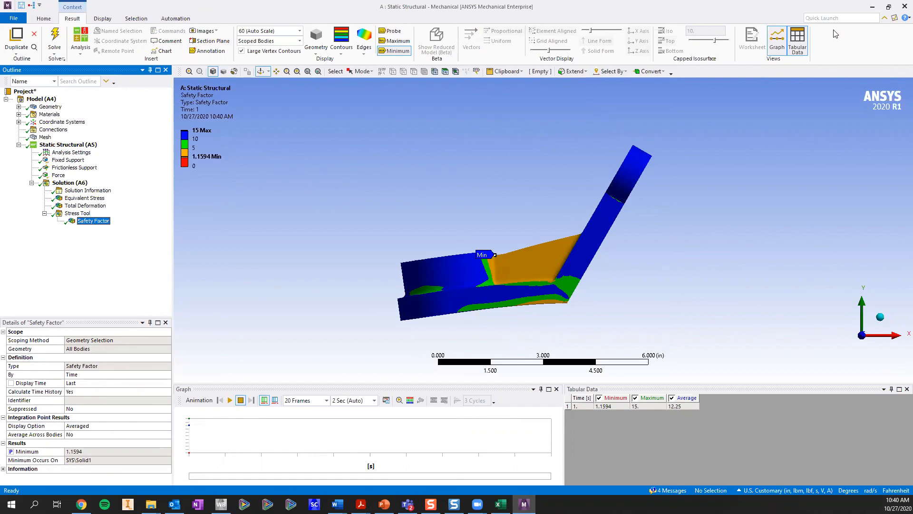
Return to Workbench and display the Objectives and Constraints table of the Optimization study.
left_click(871, 7)
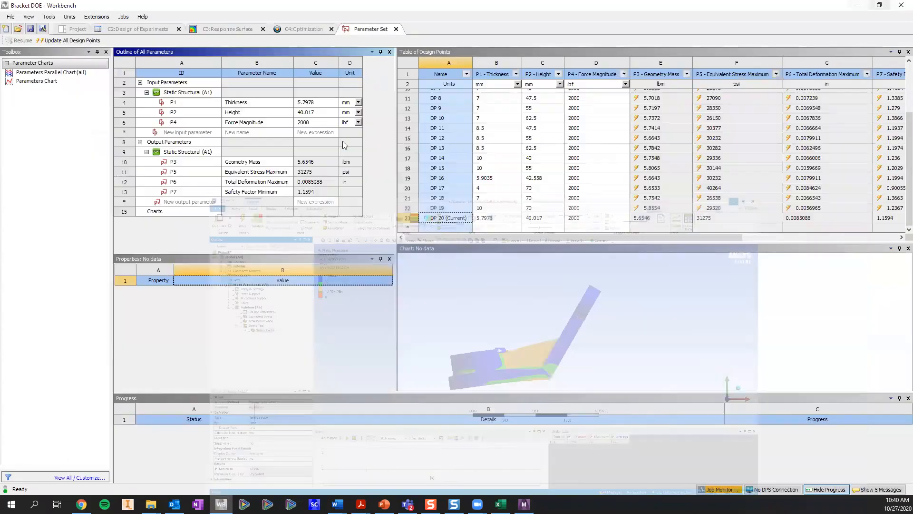
left_click(137, 29)
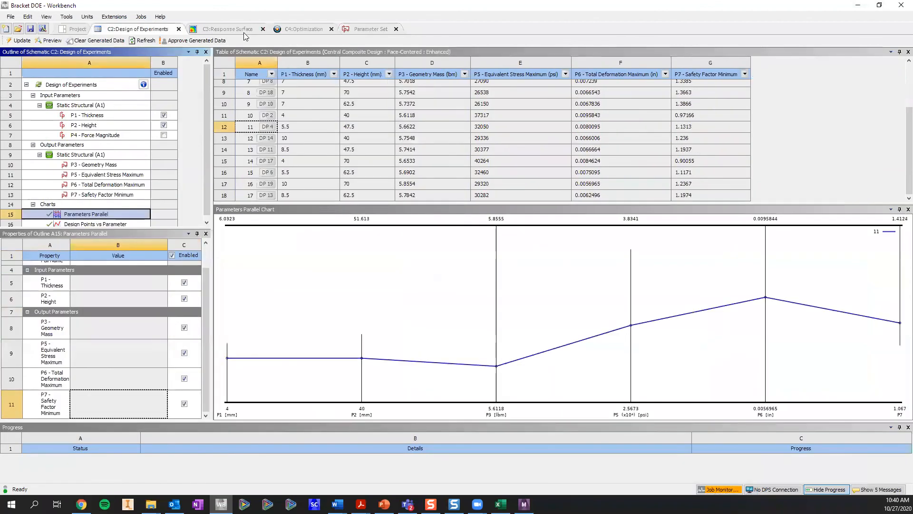
left_click(307, 29)
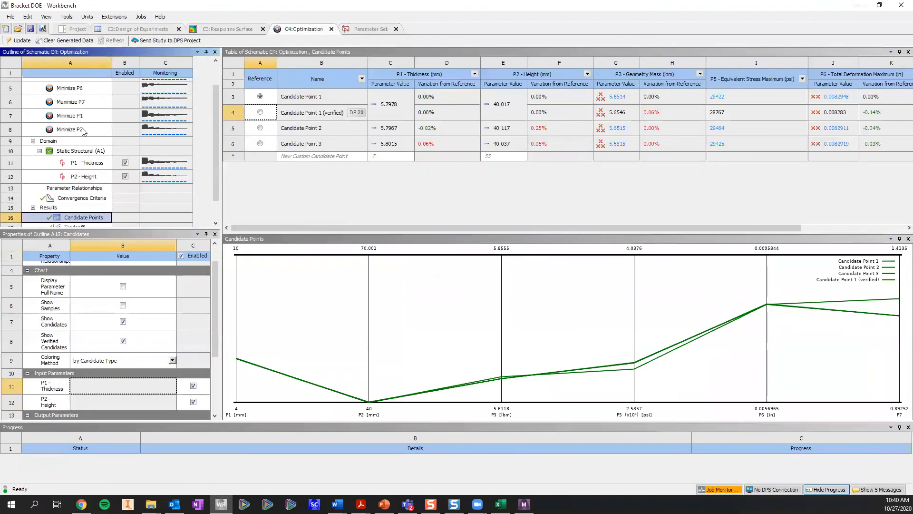
scroll(84, 128, "up", 1)
left_click(86, 94)
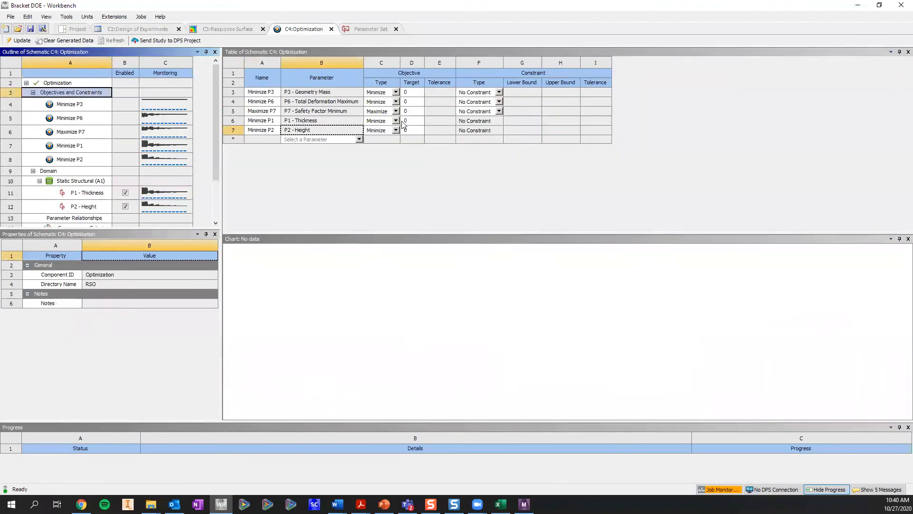
Review the available objective types for P2 - Height and the constraint types for P3 - Geometry Mass without changing either setting.
left_click(391, 131)
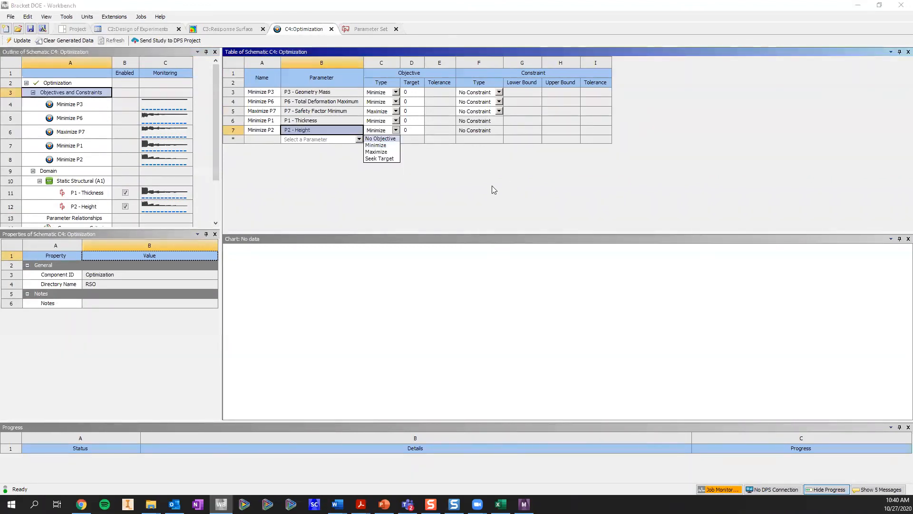
left_click(496, 94)
left_click(496, 94)
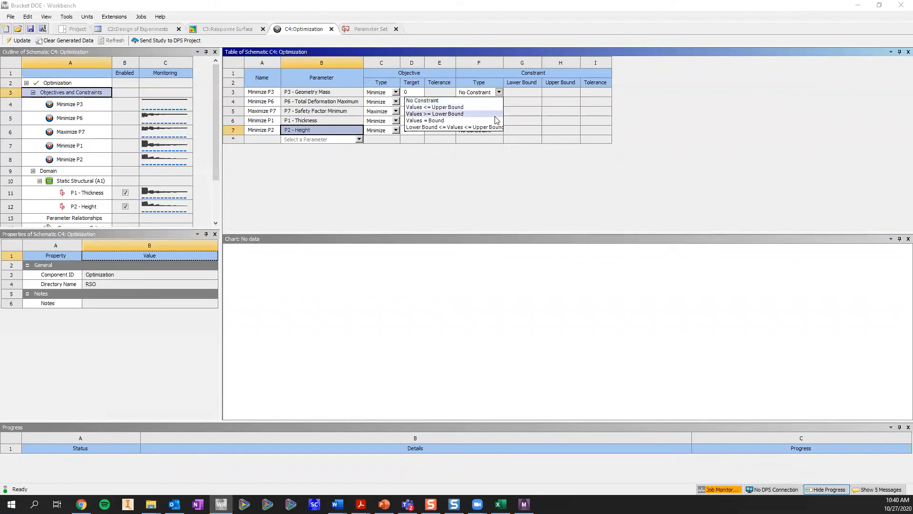
left_click(502, 92)
left_click(500, 92)
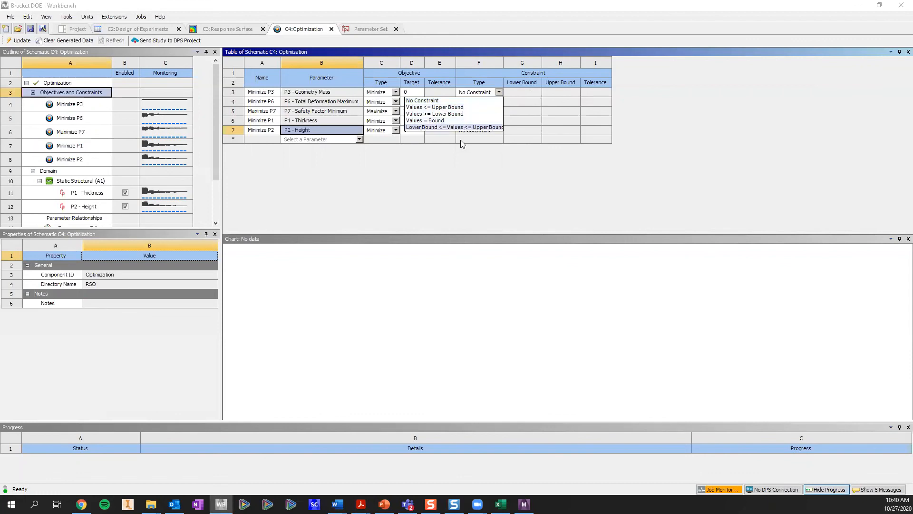
left_click(461, 168)
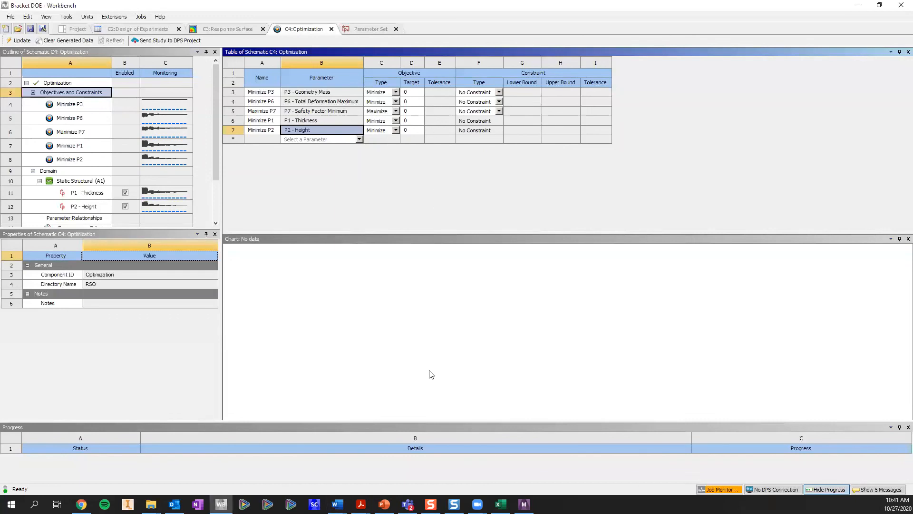
Switch to the PowerPoint presentation 4 DX DOE.pptx.
left_click(384, 503)
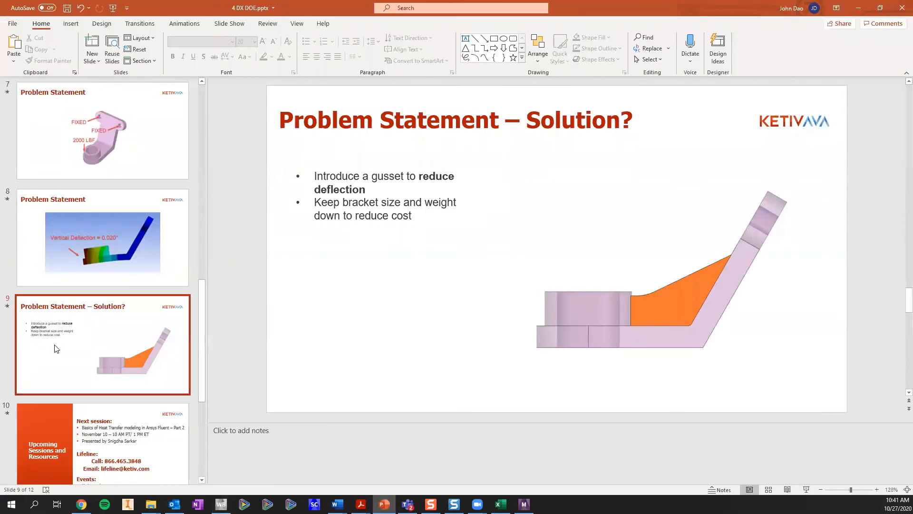